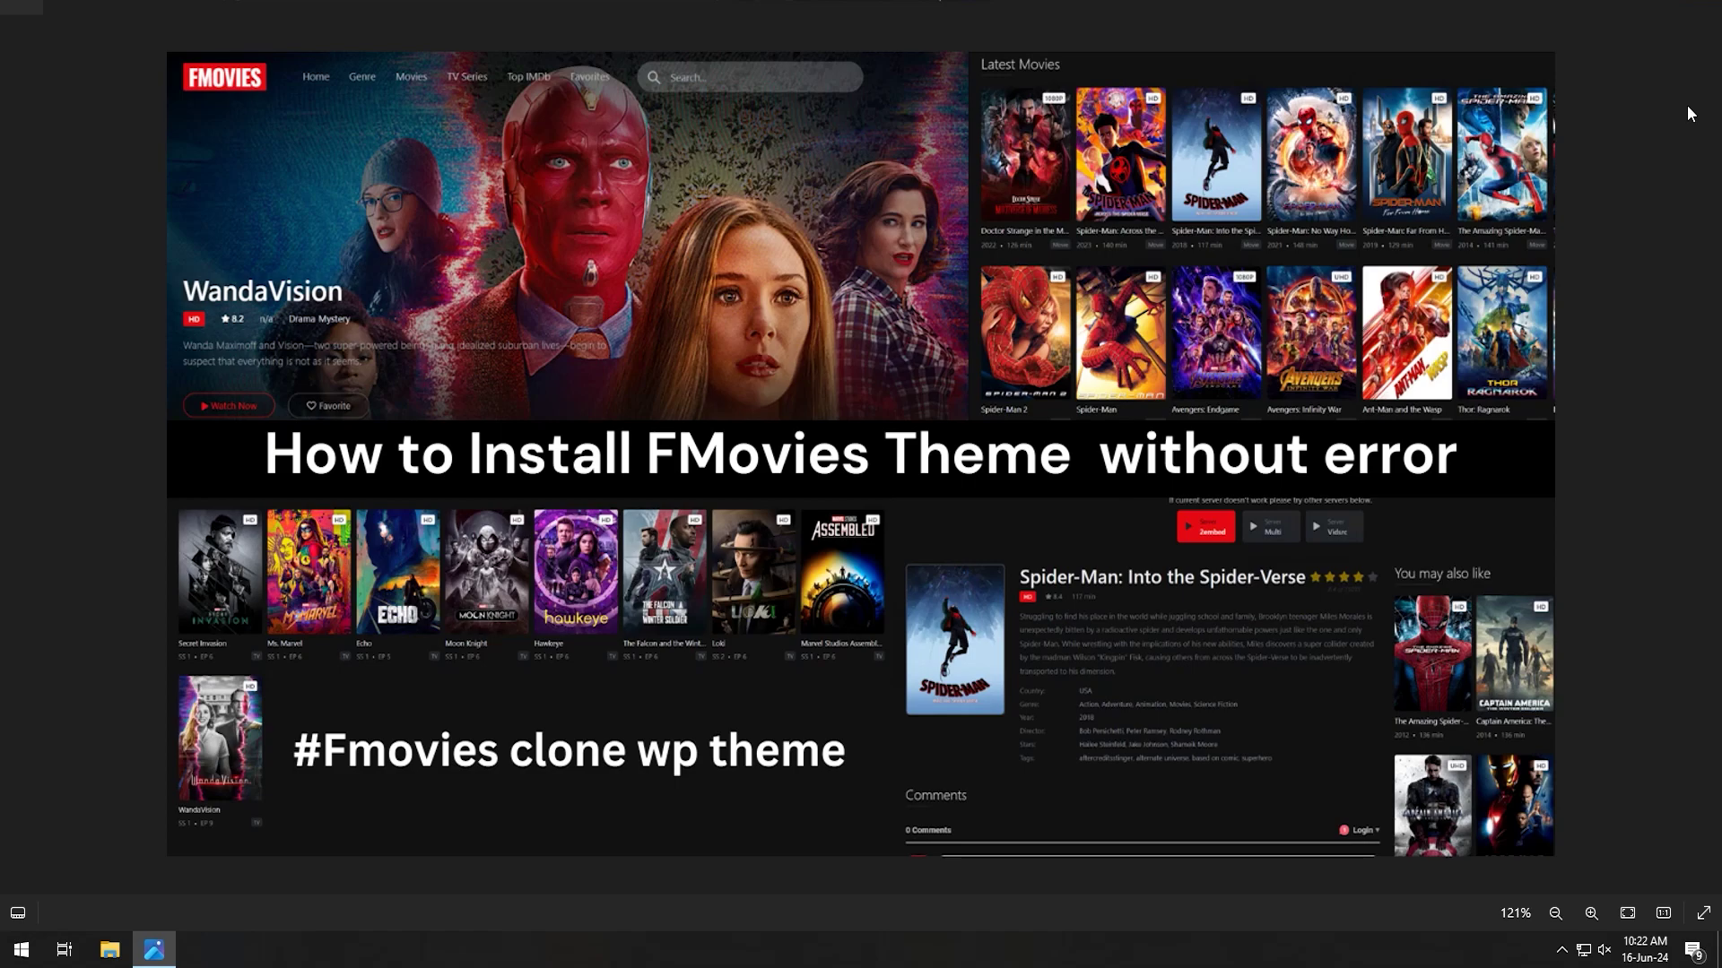
- Close the image viewer and open Google Chrome
key("alt+F4")
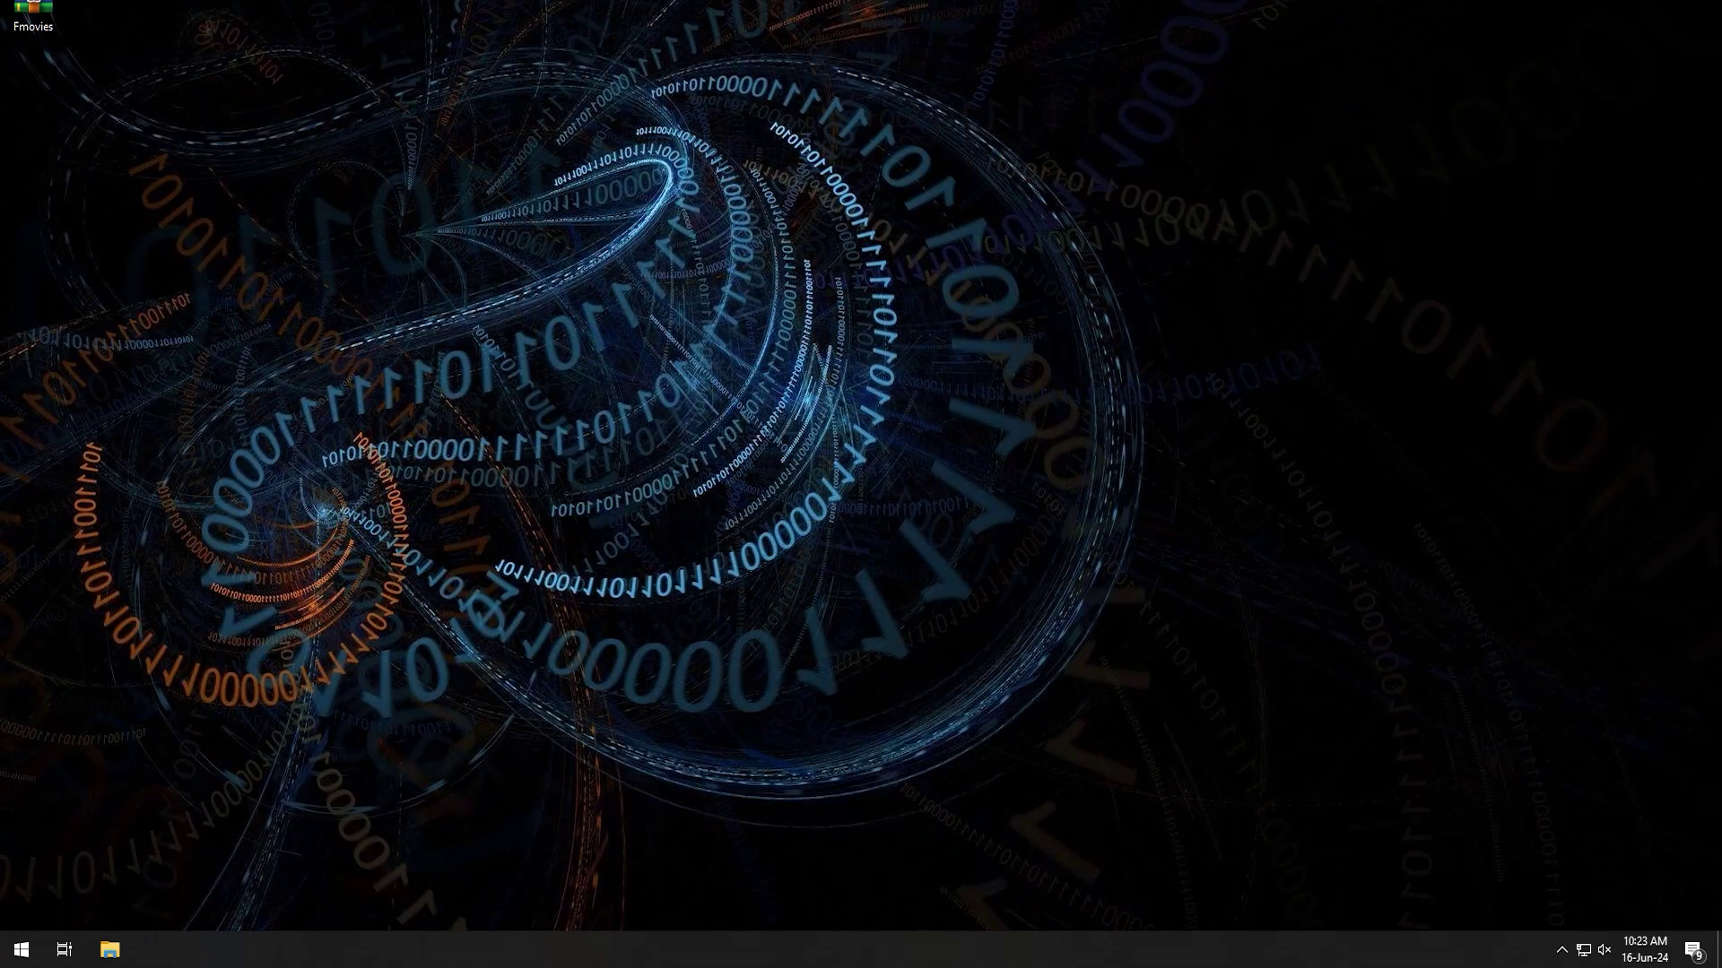
left_click(19, 948)
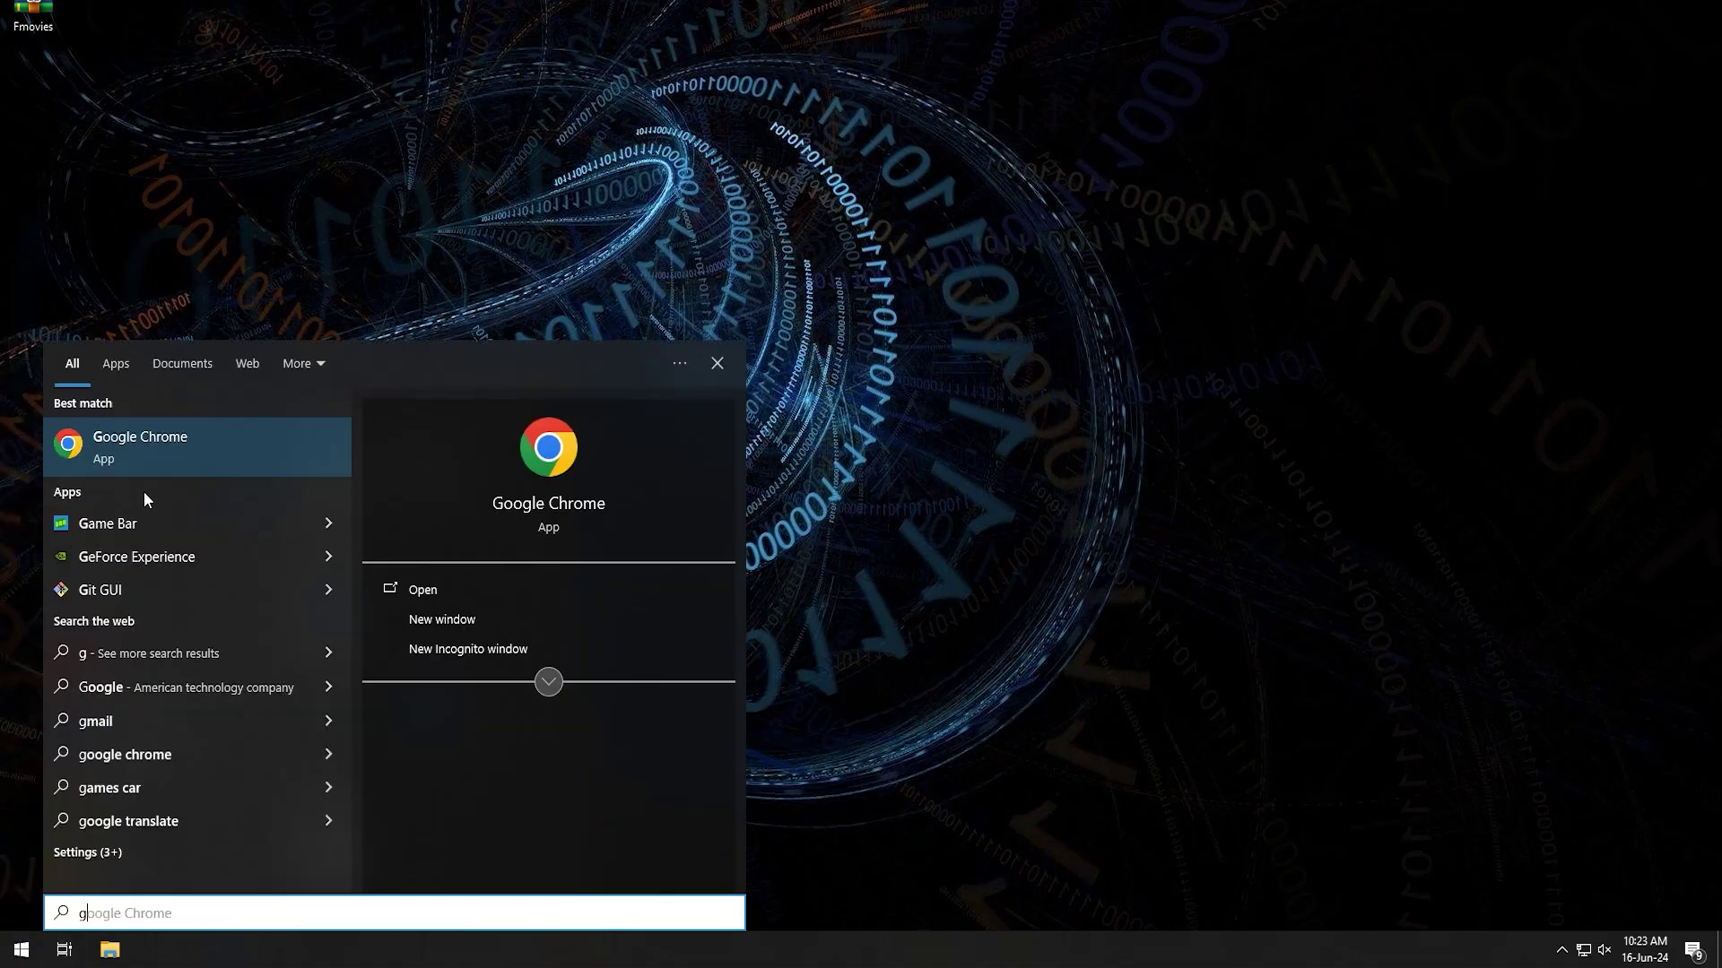
left_click(159, 455)
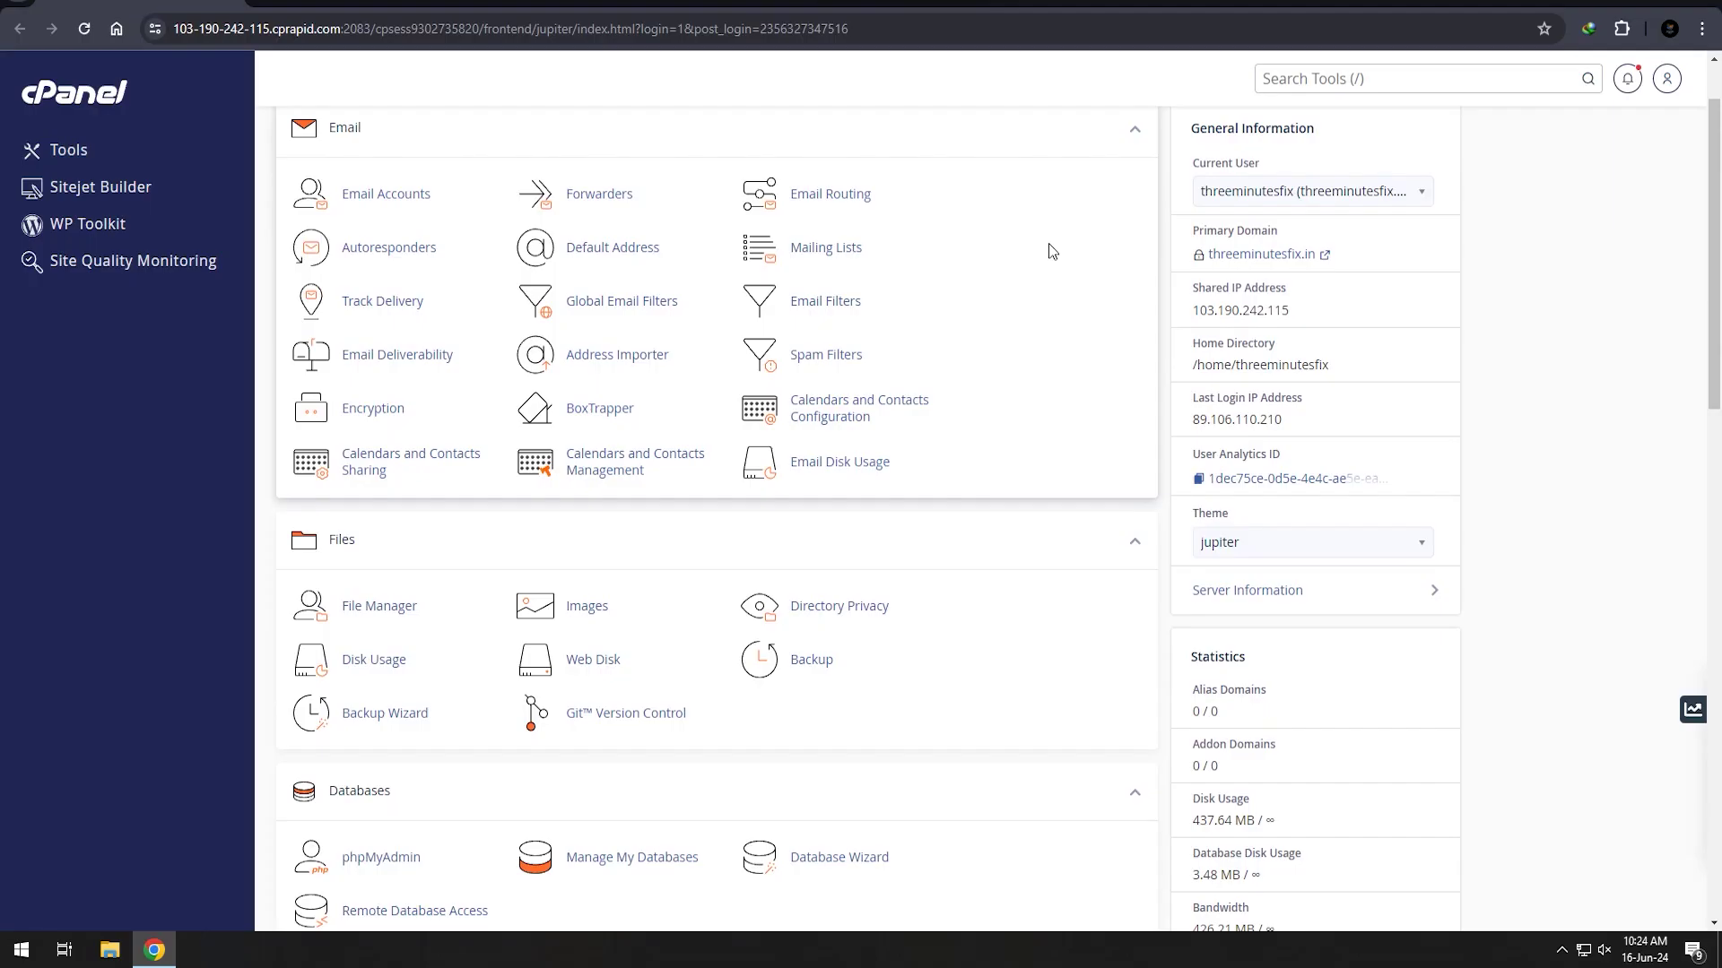
- Open the Domains management page in cPanel
scroll(1045, 250, "down", 3)
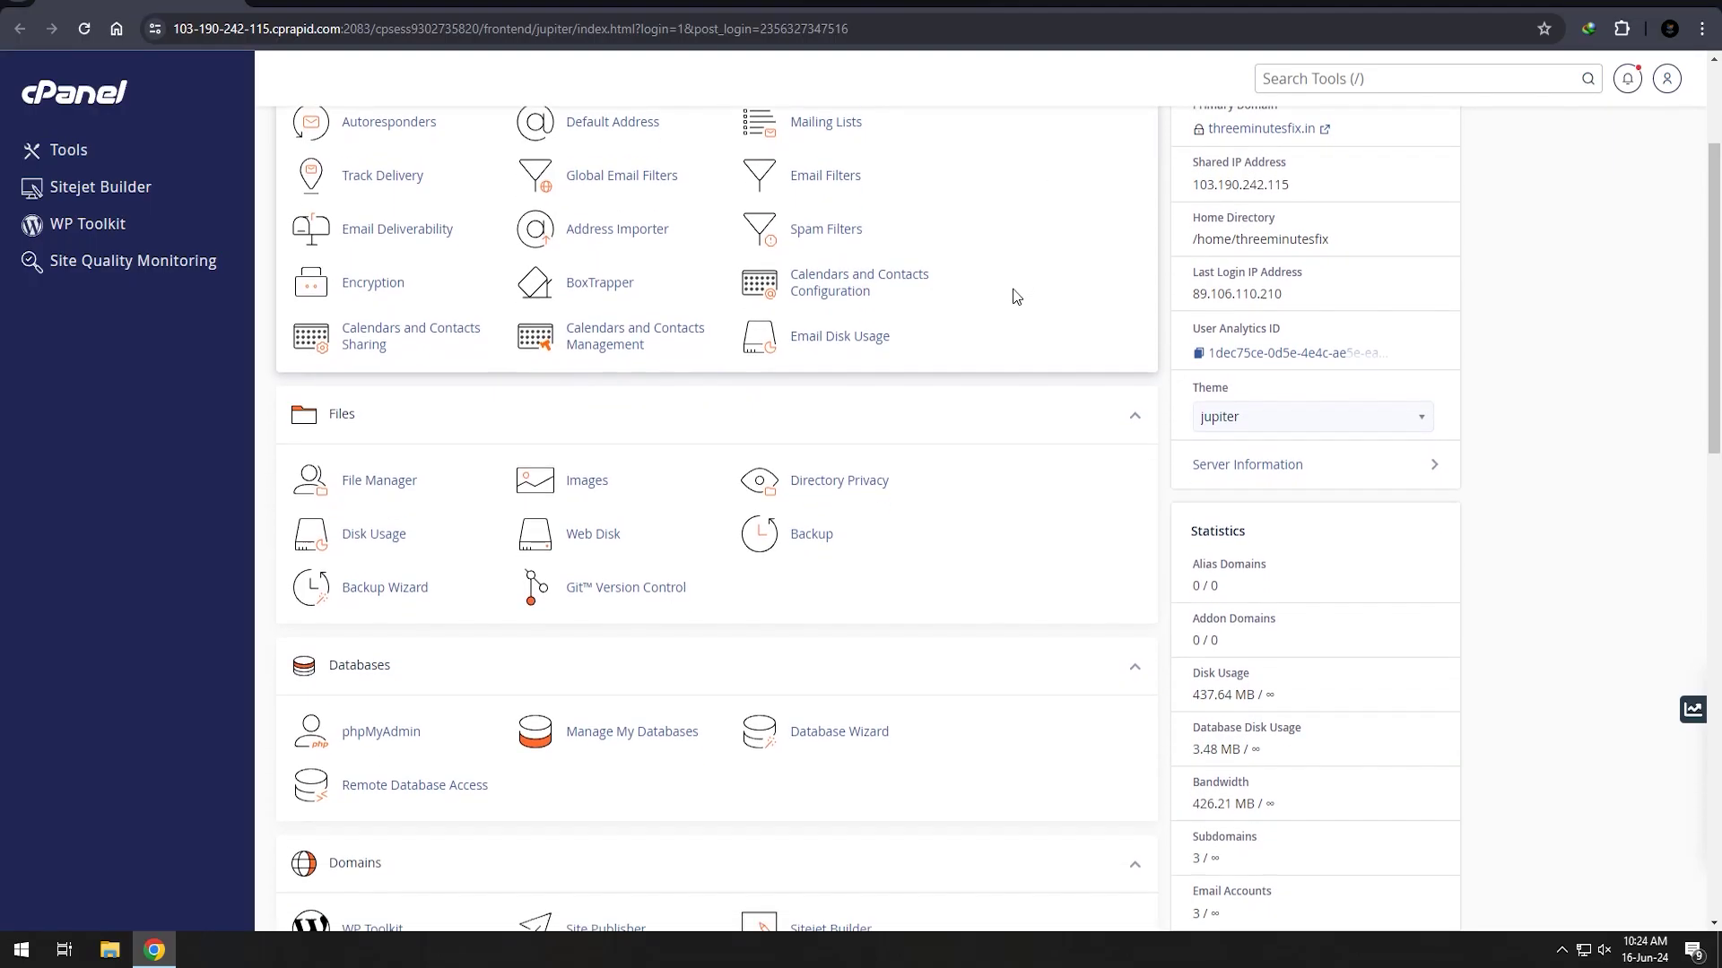
scroll(784, 500, "down", 1)
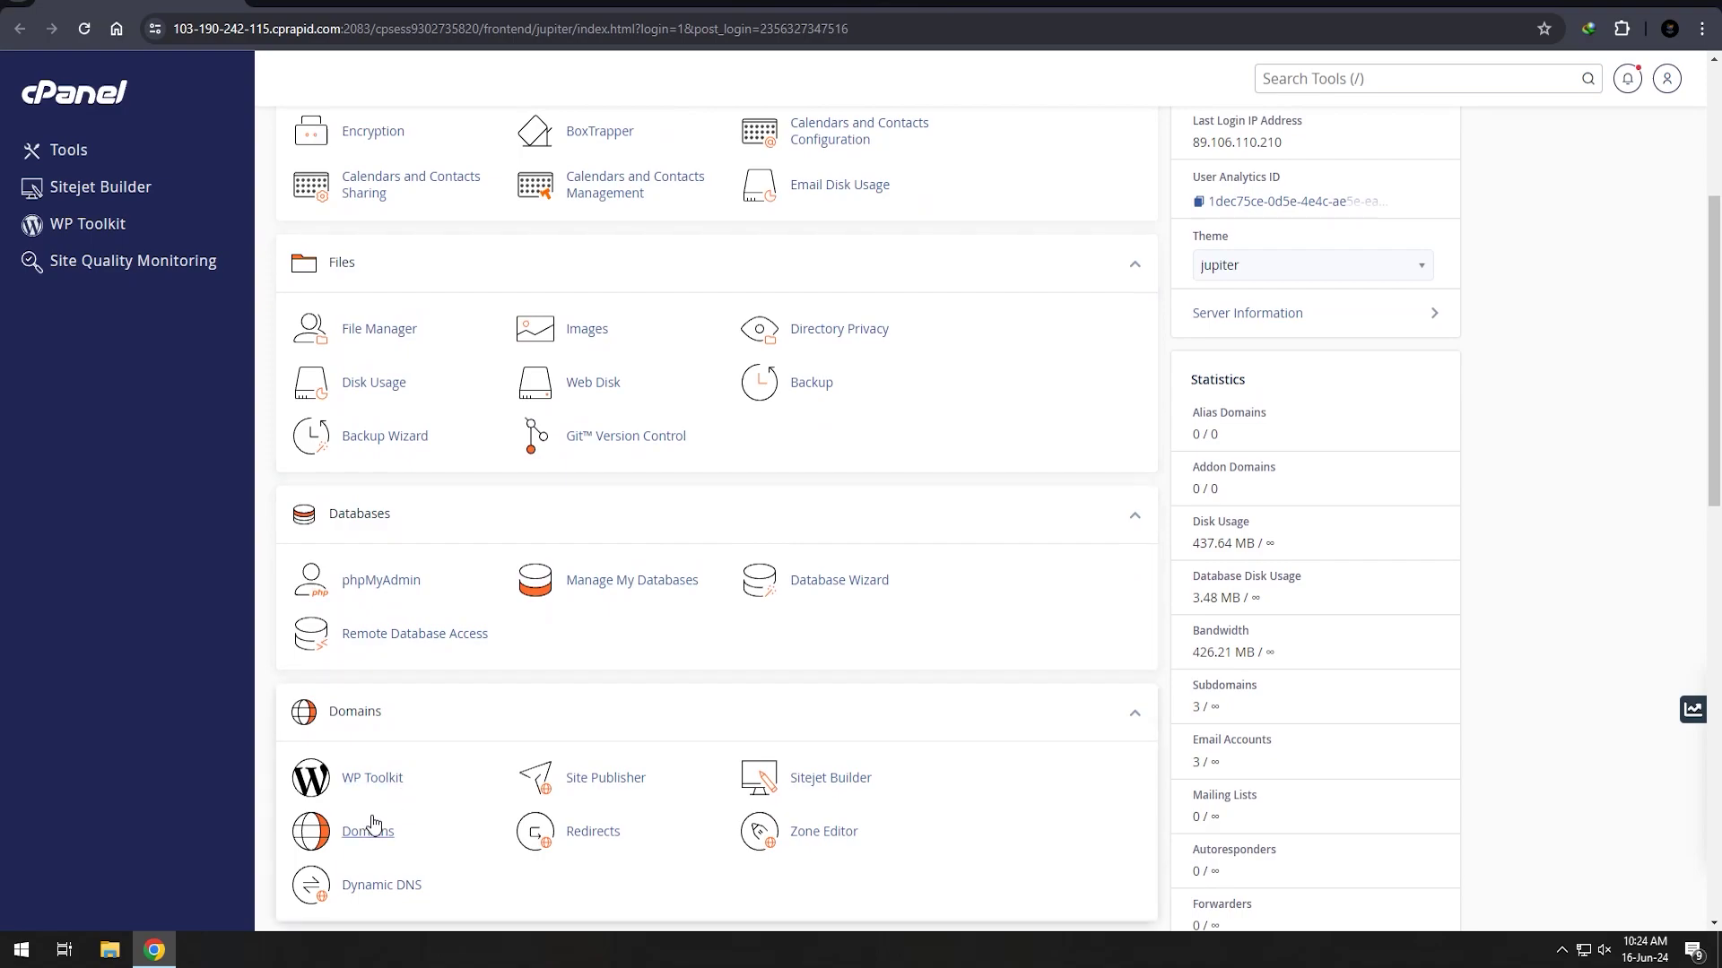
scroll(687, 789, "down", 2)
left_click(395, 650)
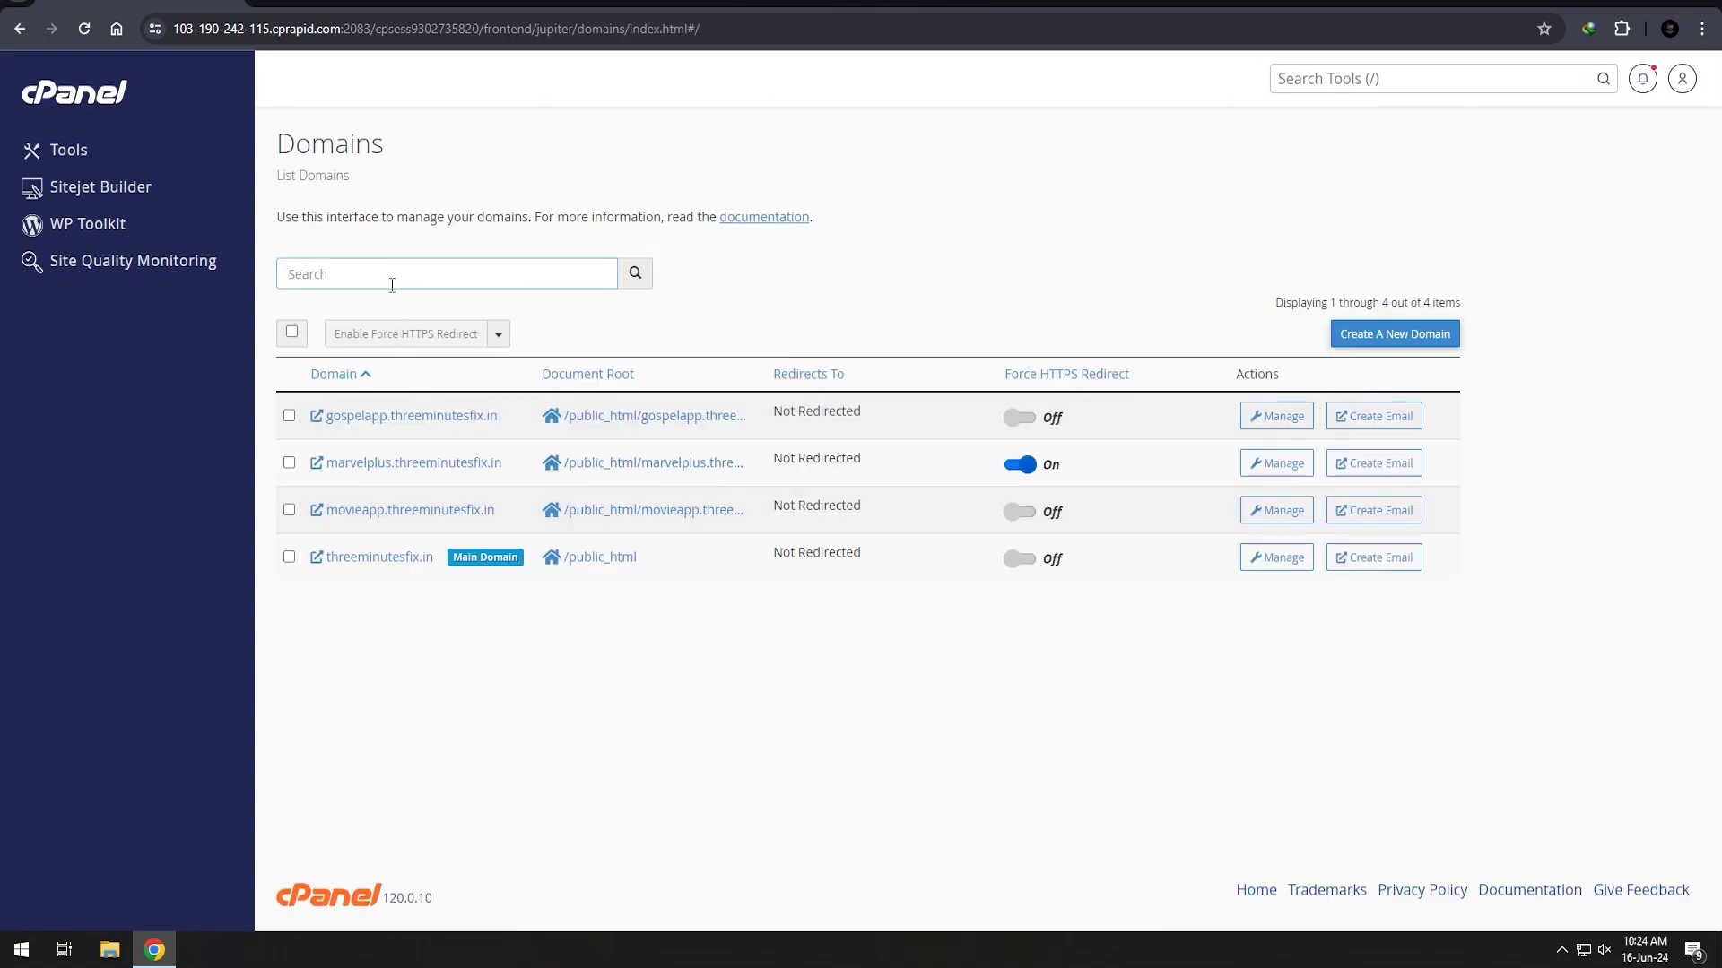
- Create the new domain samplewpmovies.threeminutesfix.in with its suggested document root
left_click(1381, 333)
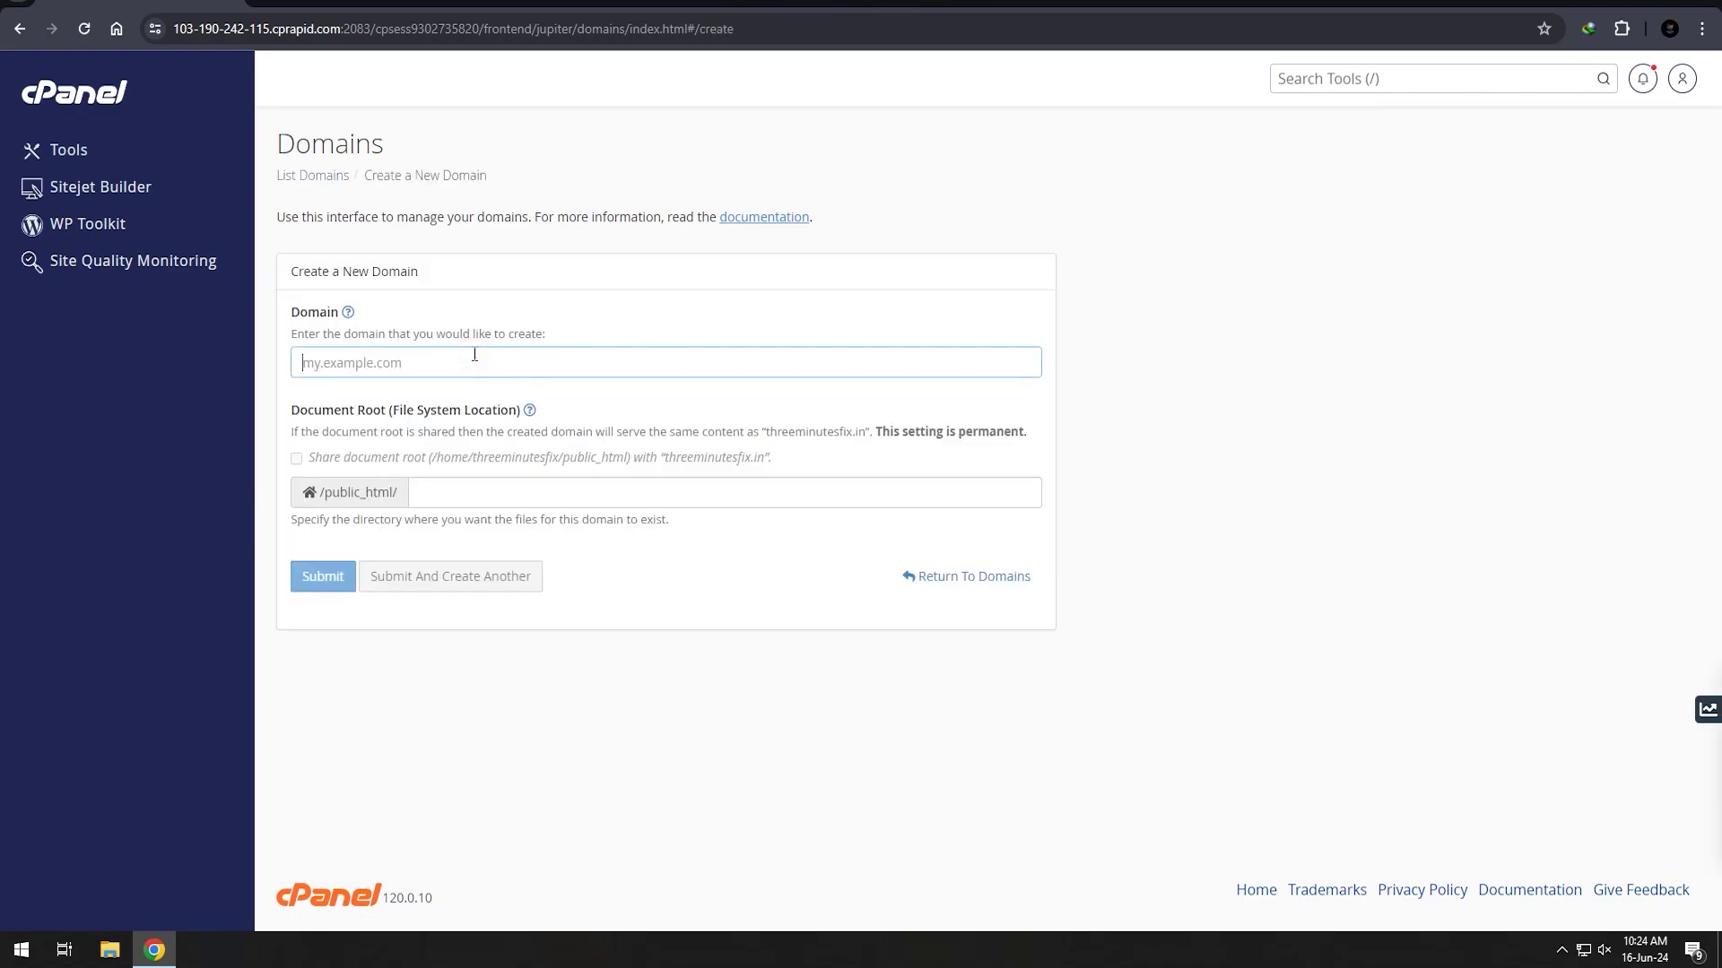
type("samplewpm")
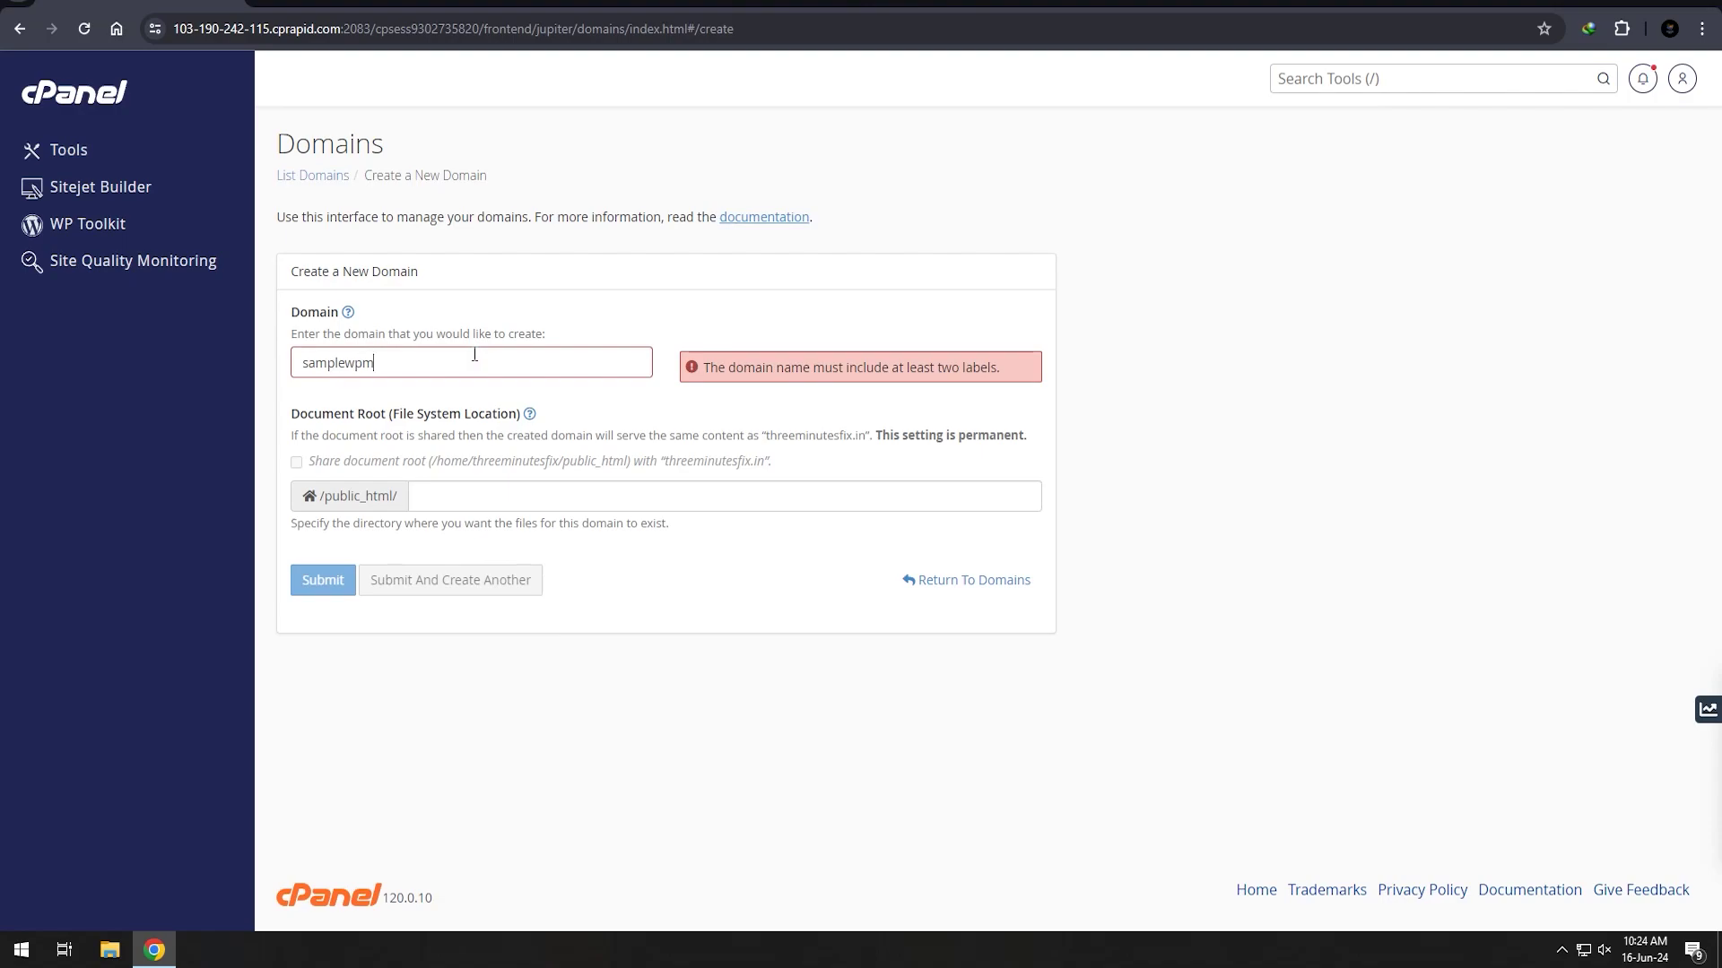
type("ovies.thre")
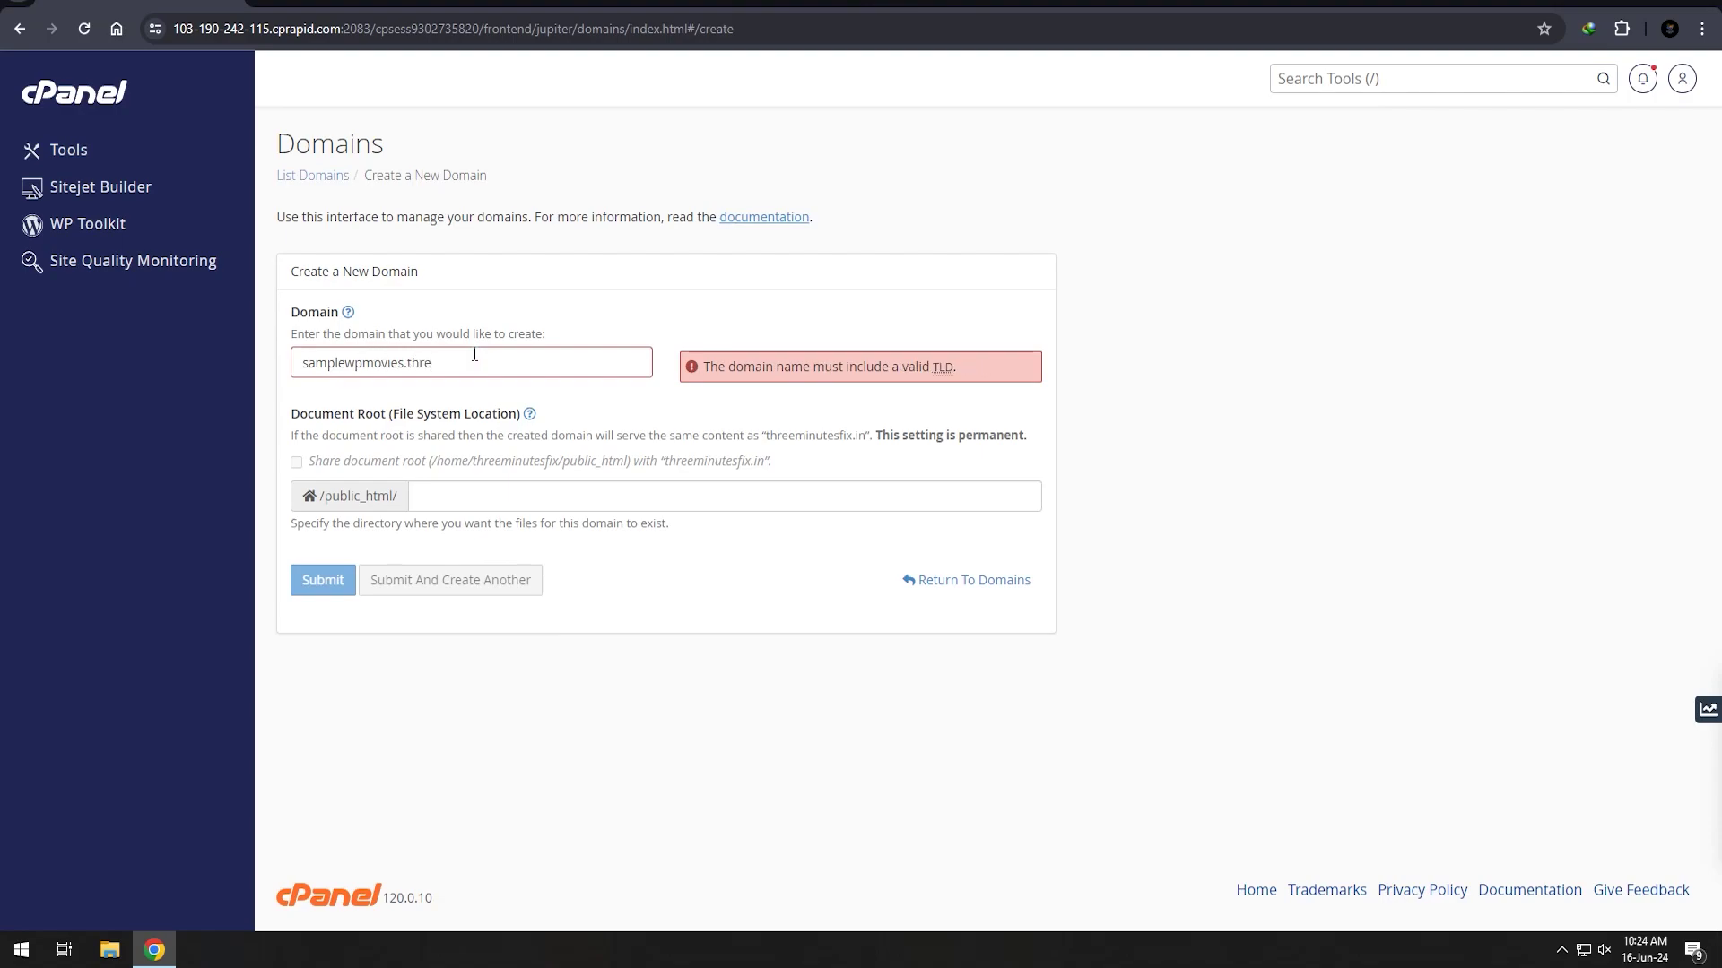
type("eminutesfix.in")
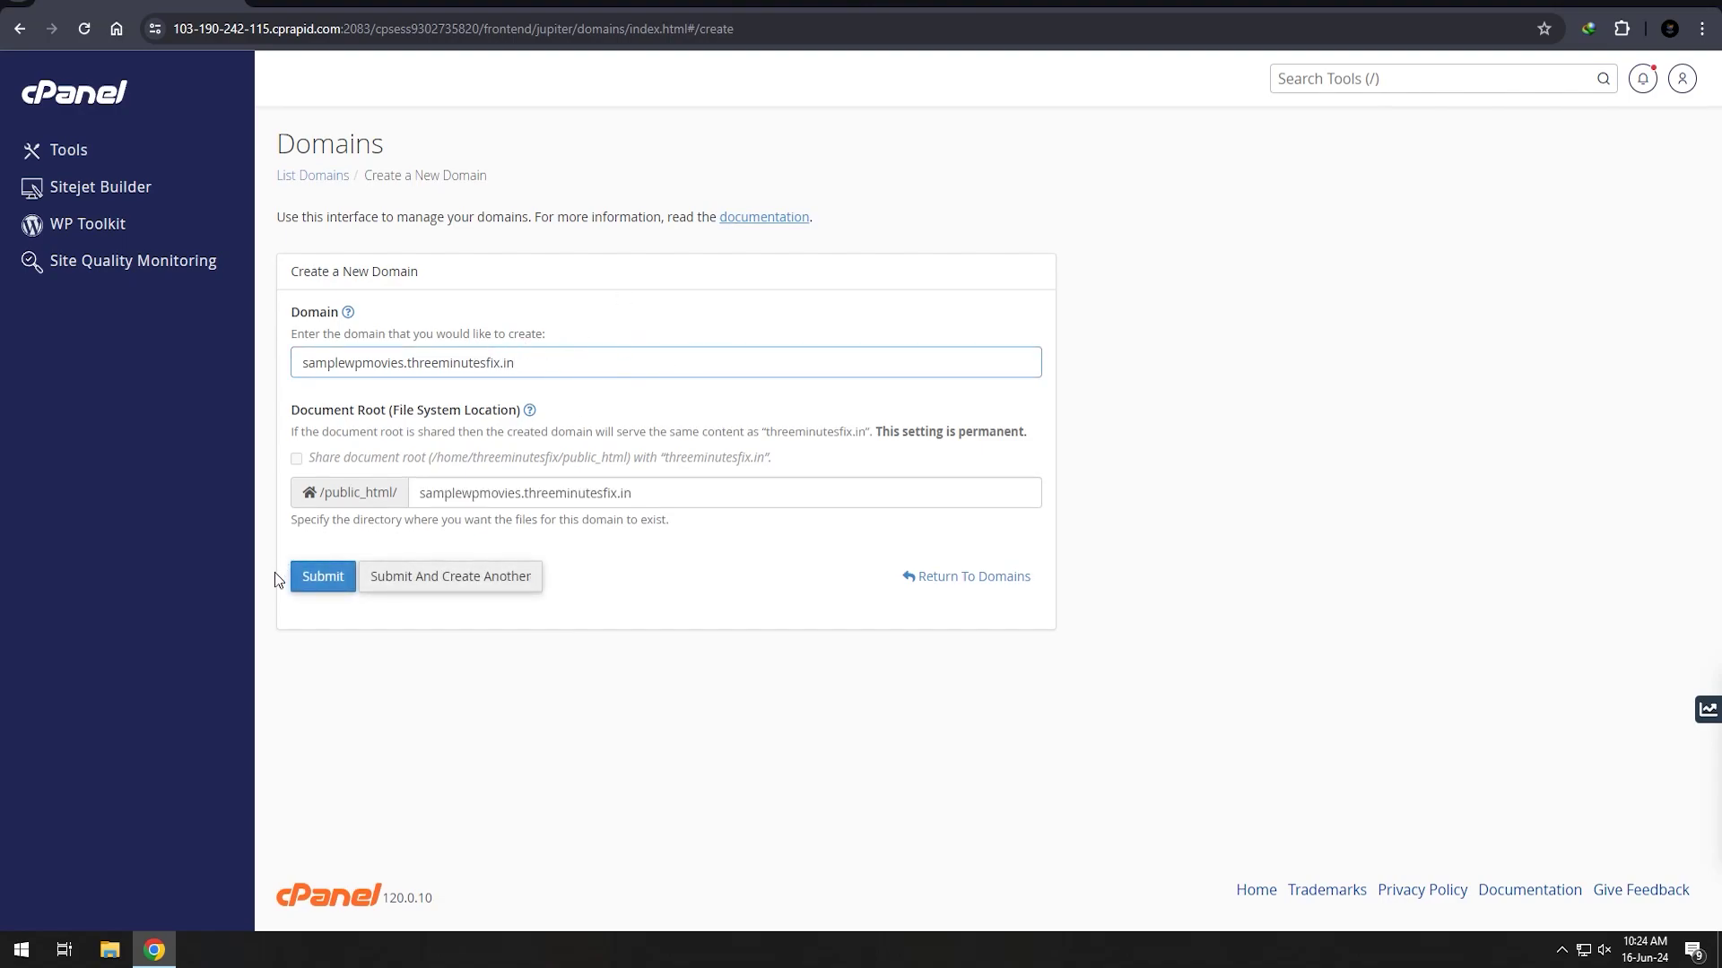
left_click(310, 581)
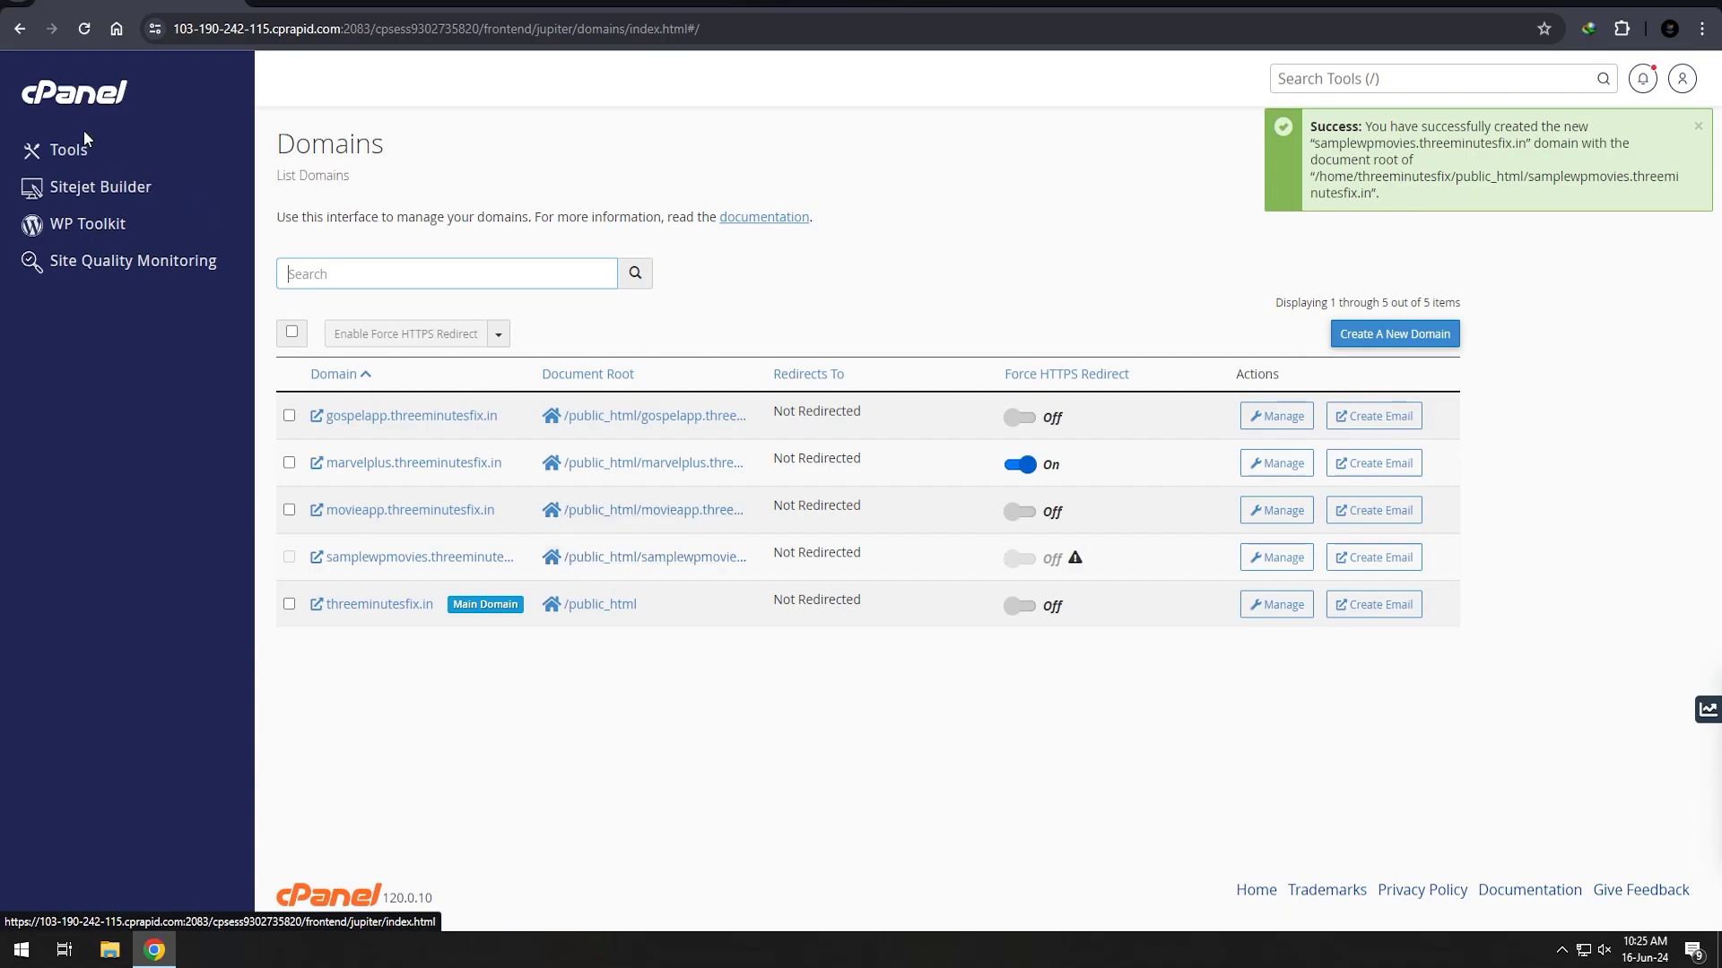
- Start a new WordPress installation in WP Toolkit with samplewpmovies.threeminutesfix.in as the installation domain
left_click(94, 235)
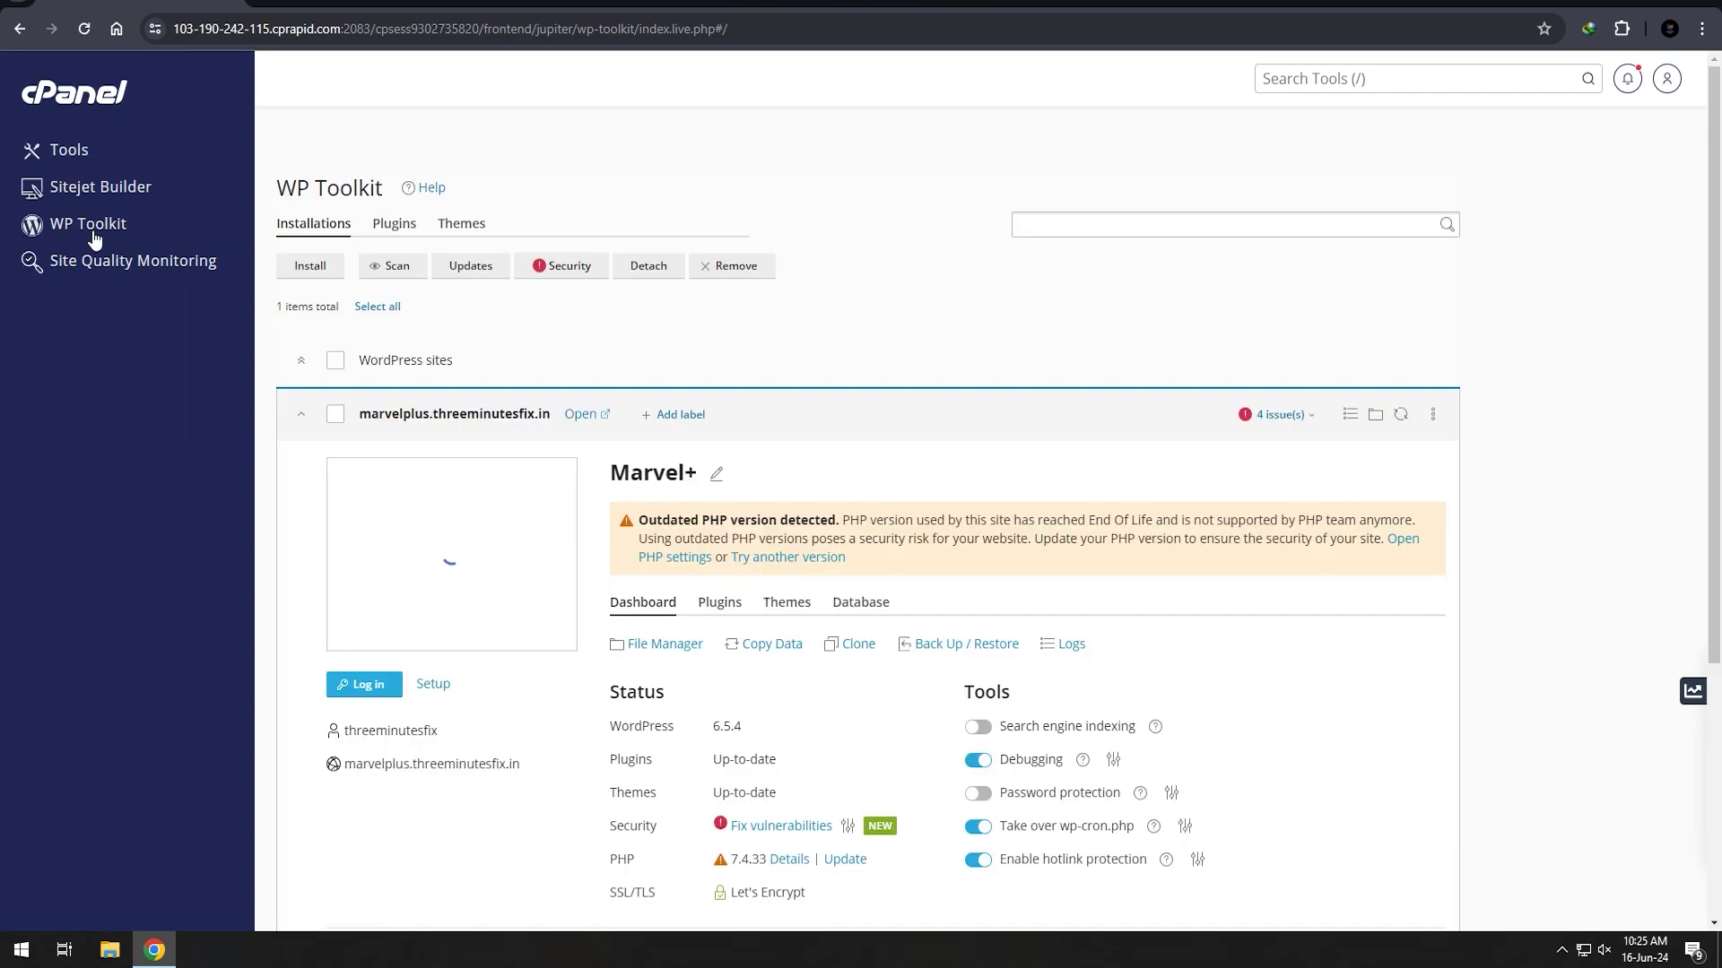
left_click(301, 414)
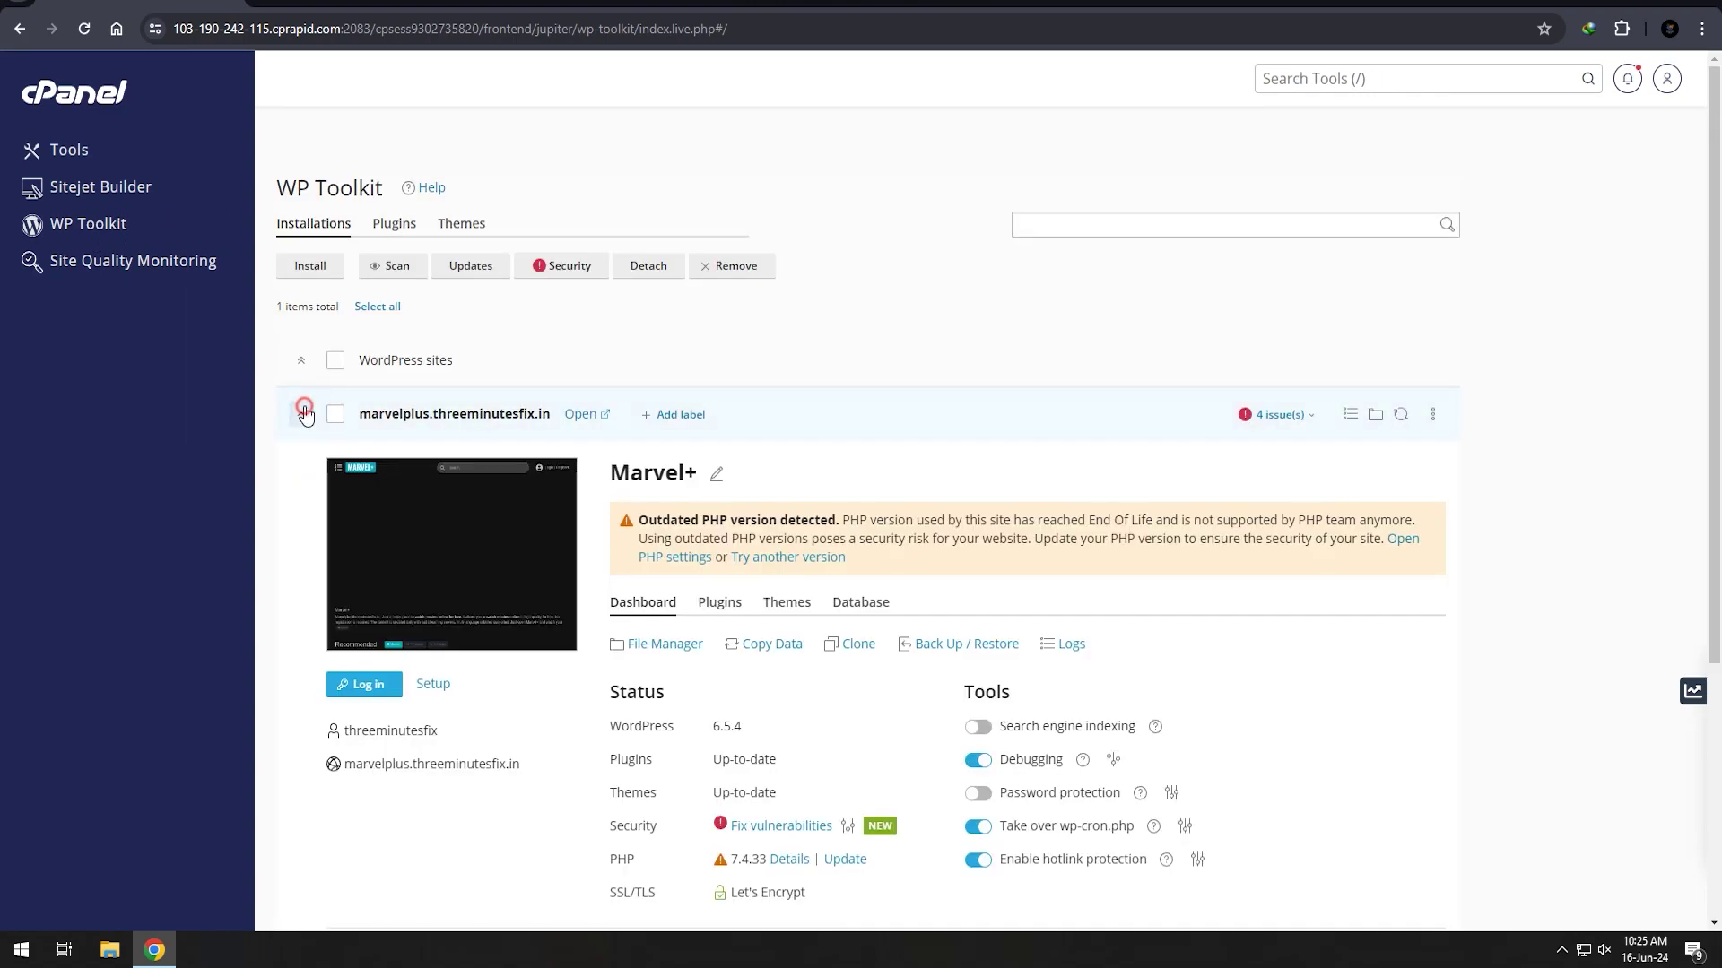
left_click(318, 271)
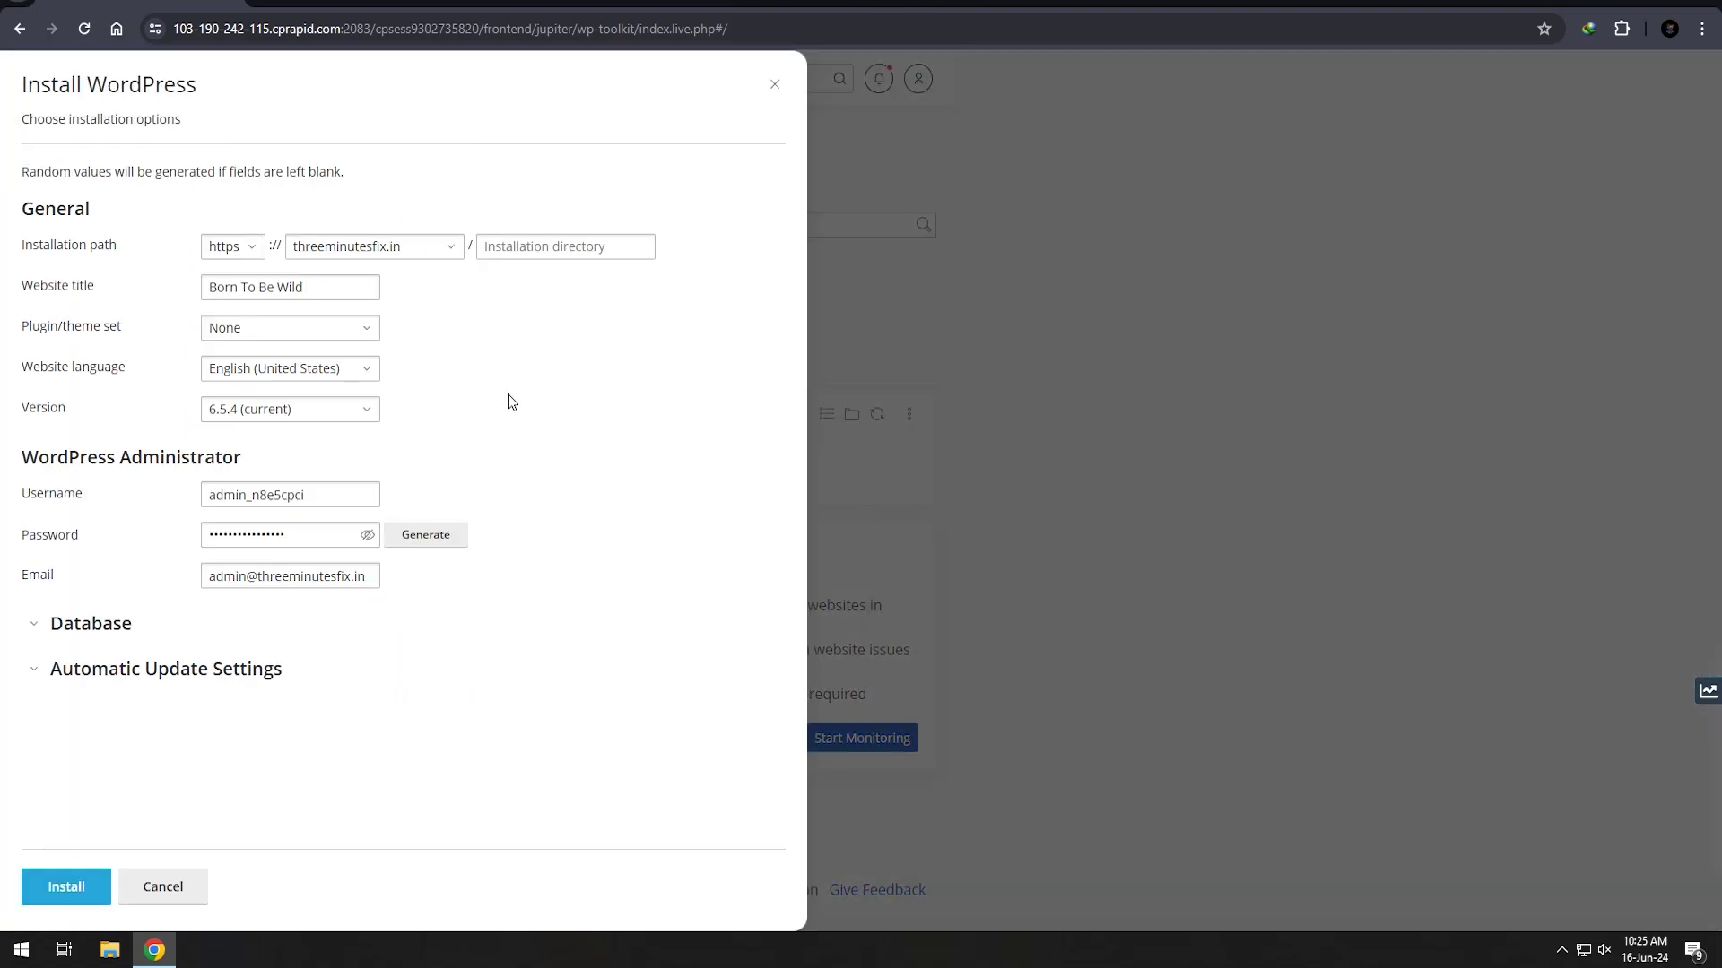
left_click(358, 261)
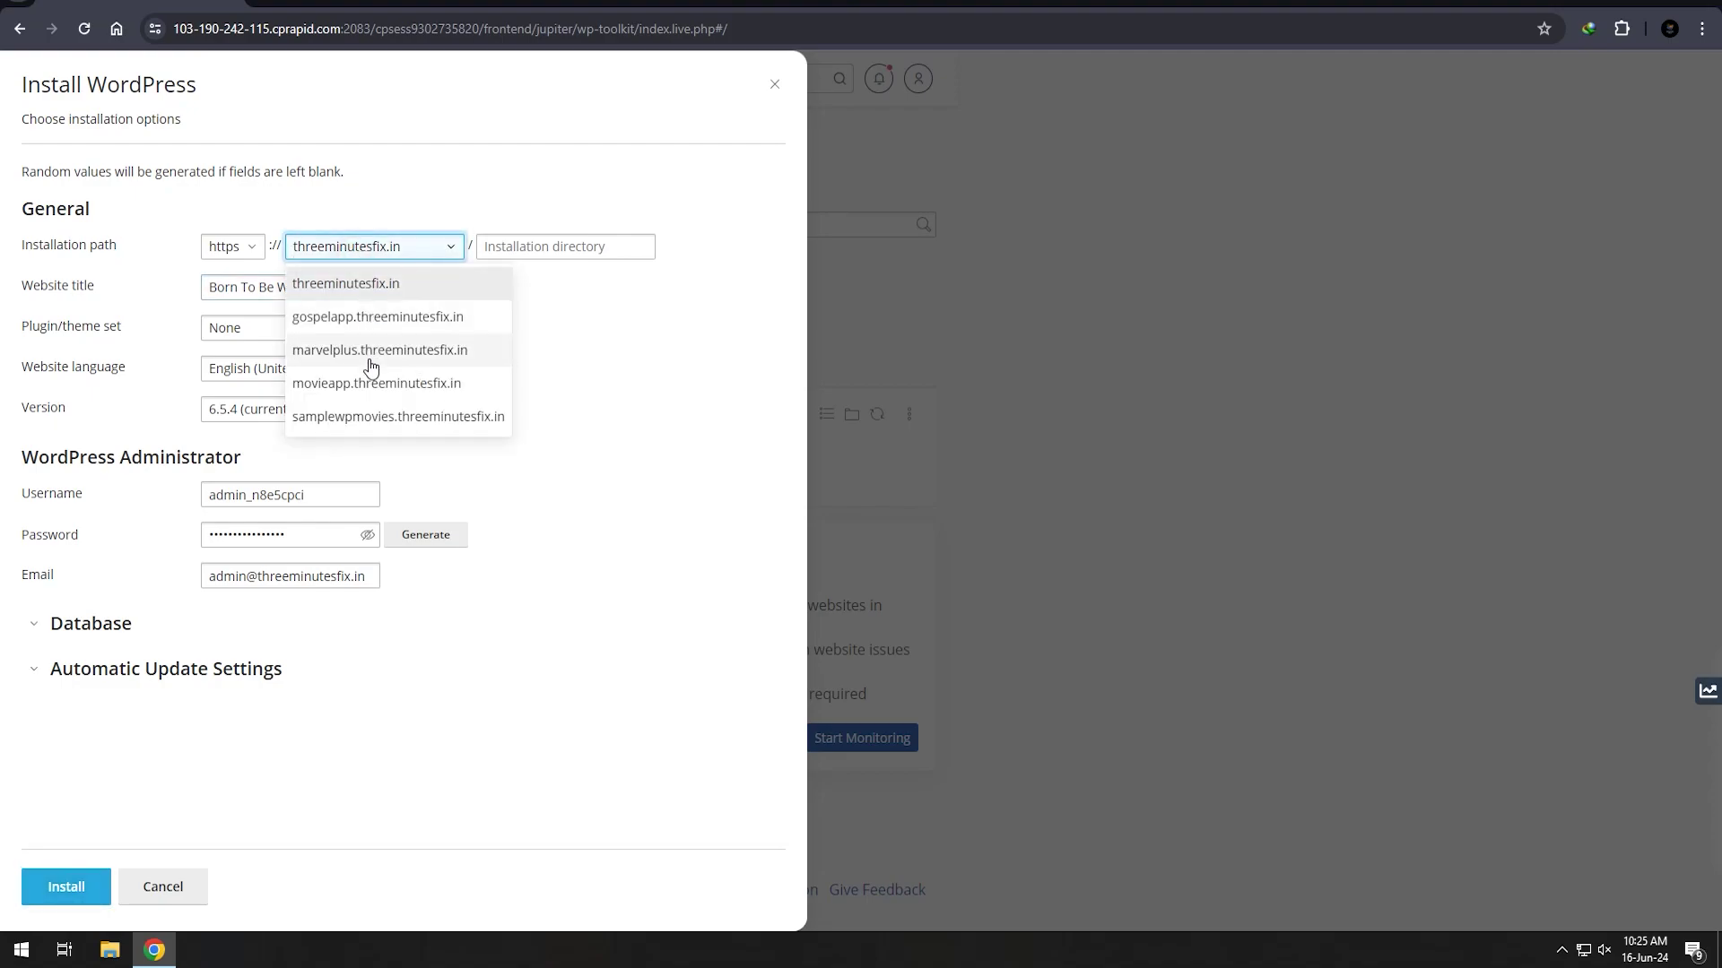
left_click(359, 416)
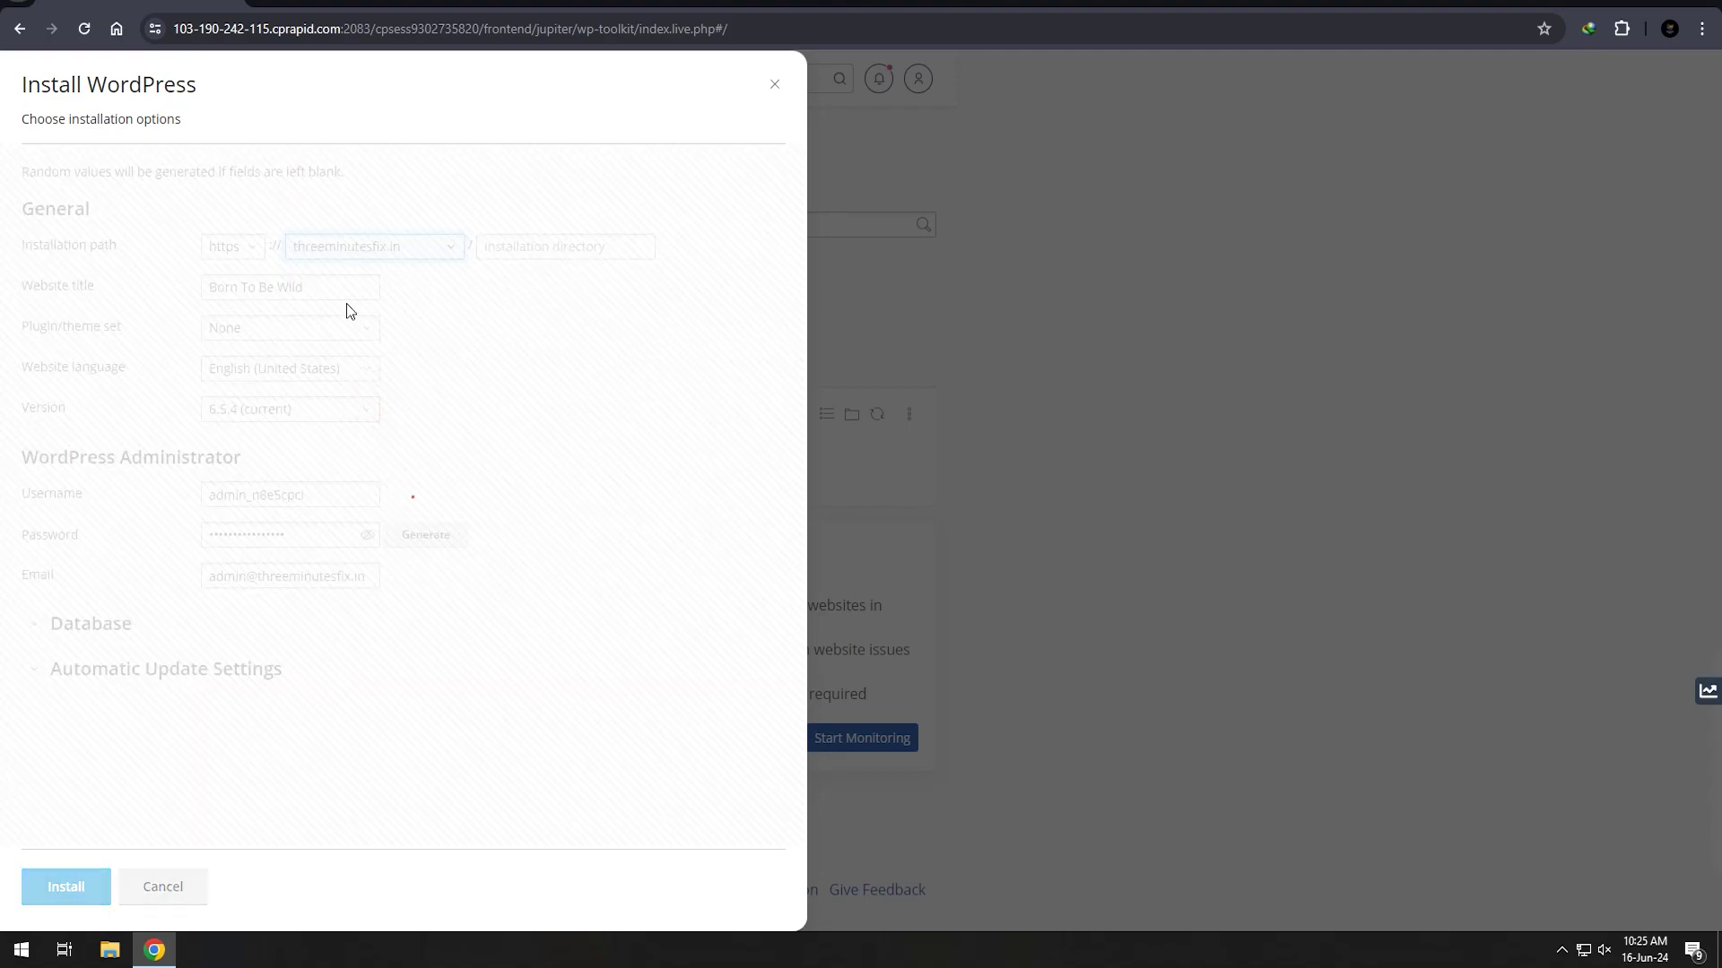
- Set the website title to GospelPlus, keeping the plugin/theme set at None and the language at English (United States)
left_click_drag(346, 289, 151, 273)
key("BackSpace")
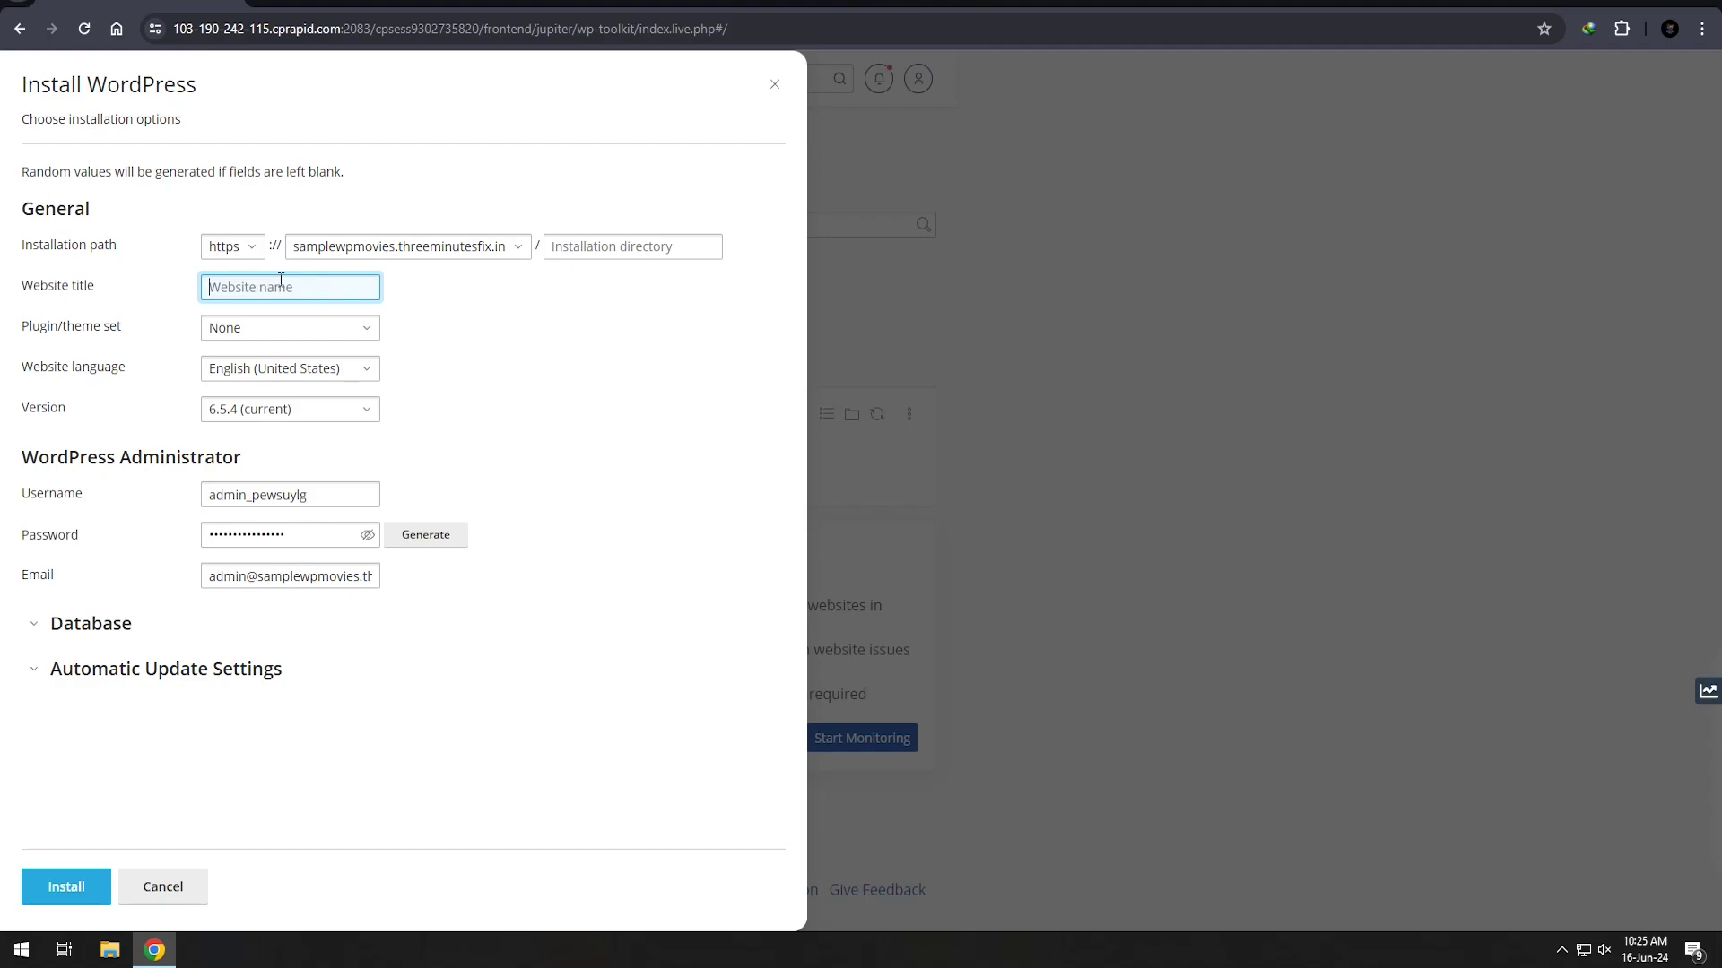
type("GospelPlus")
left_click(296, 338)
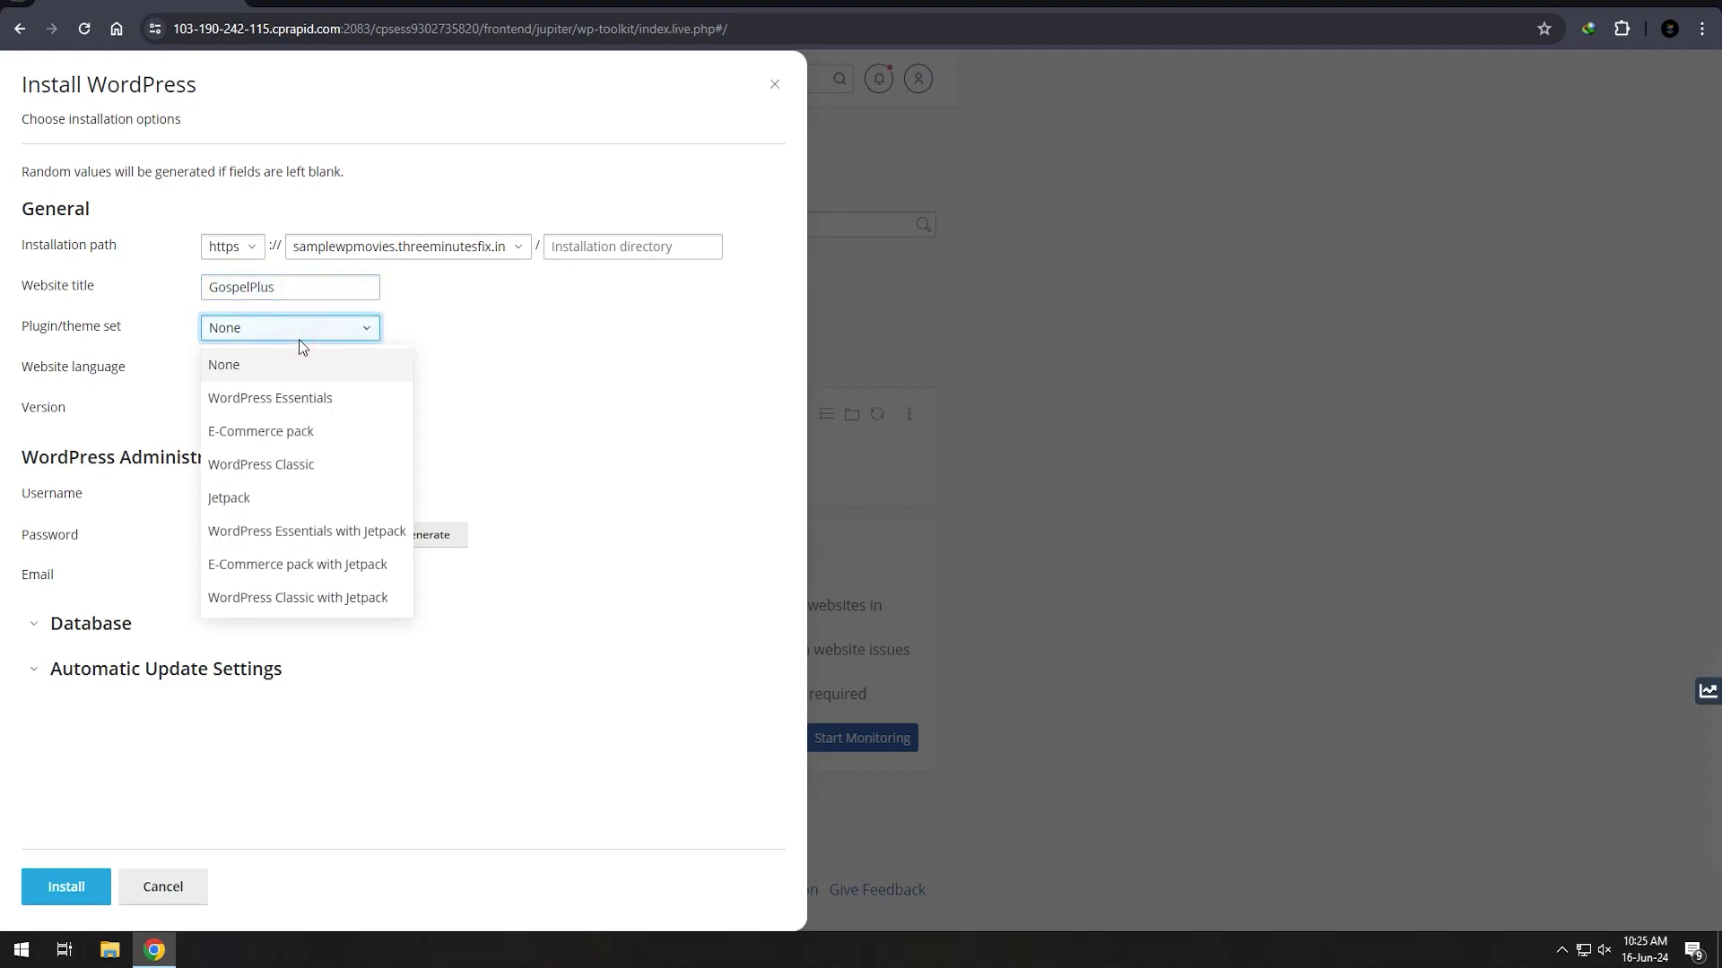
left_click(607, 358)
left_click(273, 365)
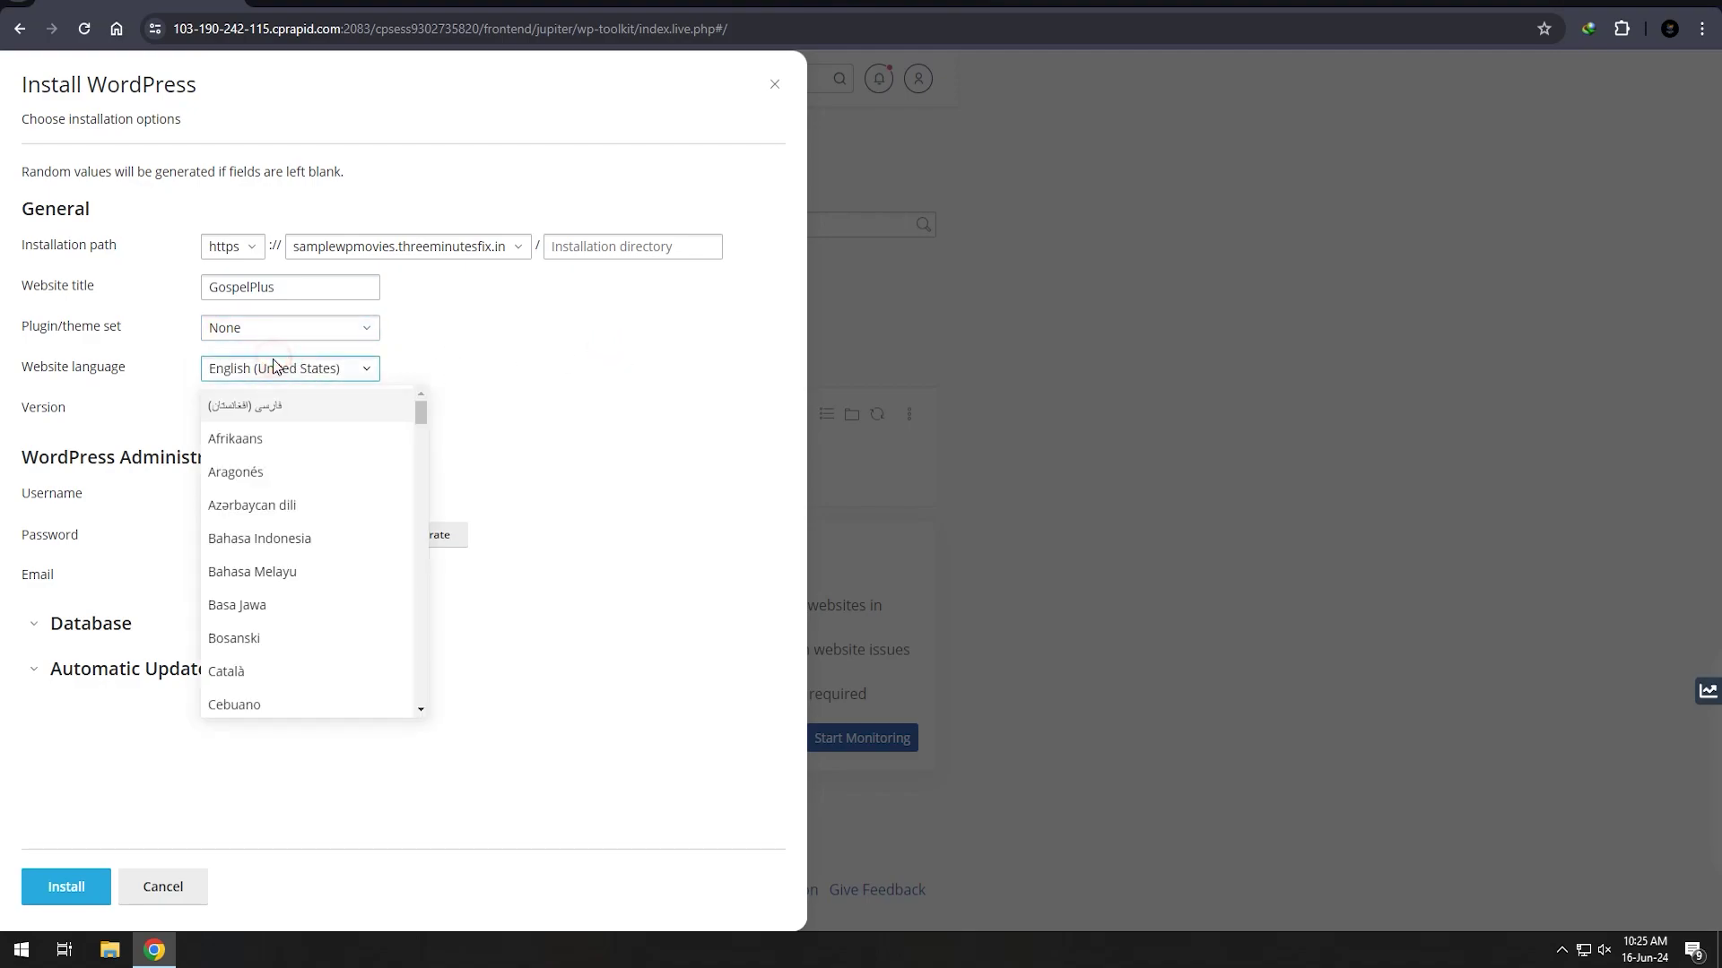
left_click(591, 395)
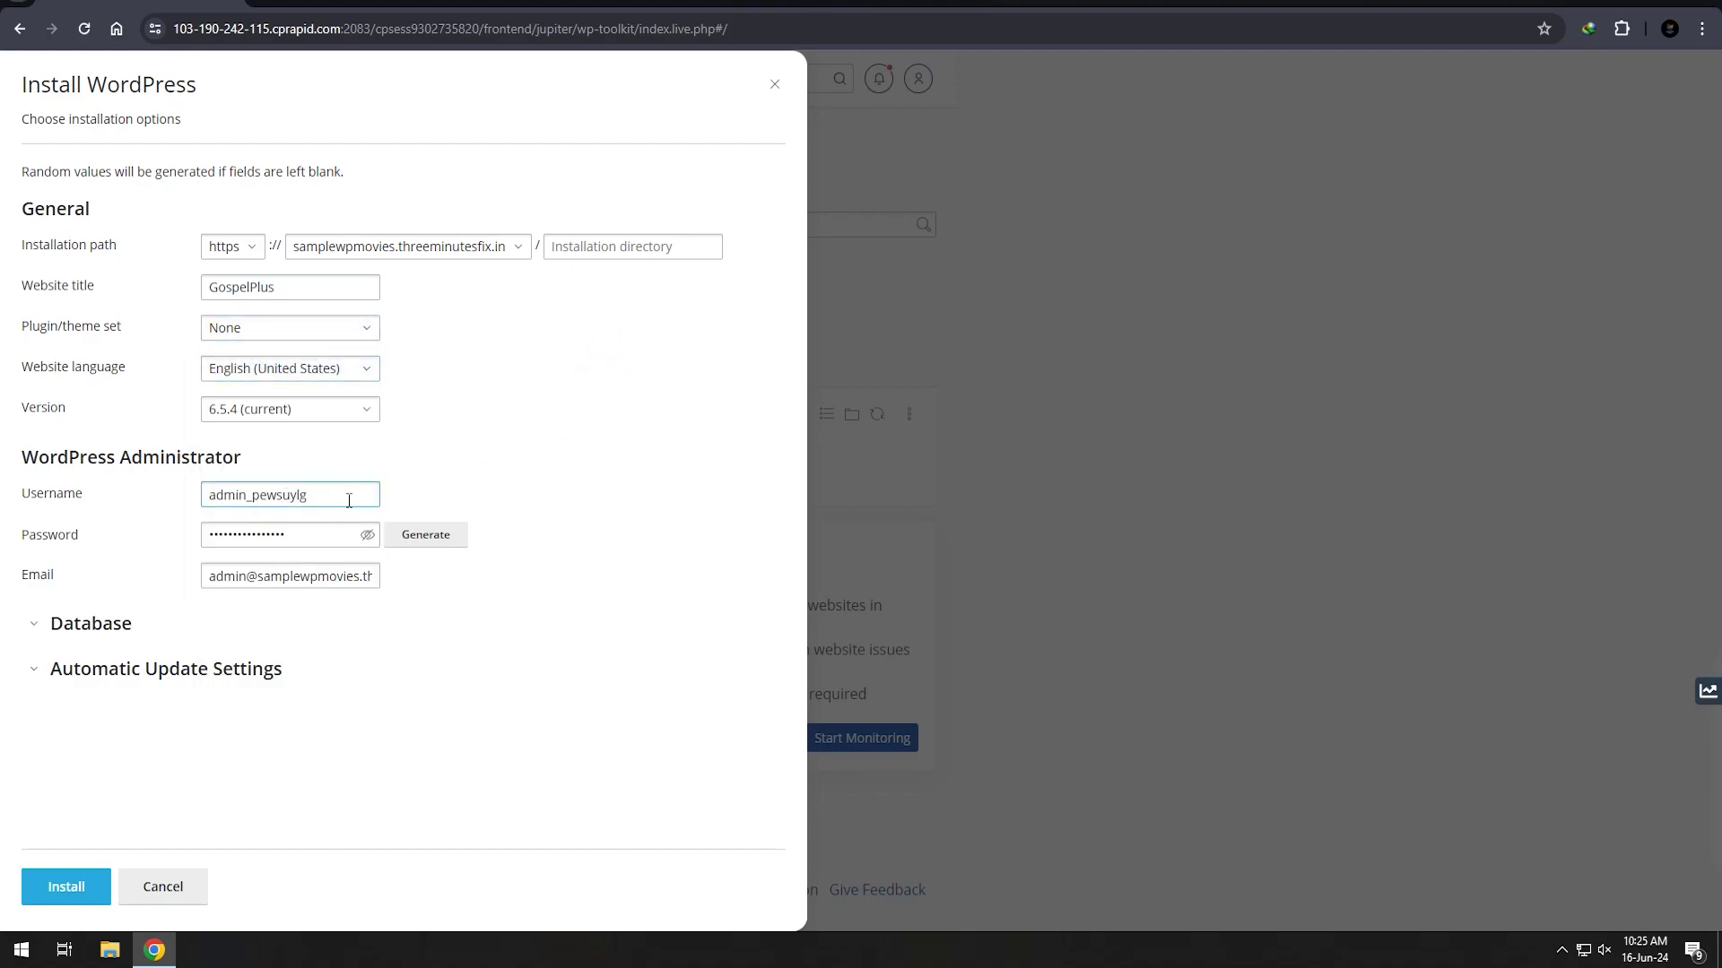
- Generate a new password for the WordPress administrator, keeping the suggested username
left_click_drag(349, 500, 210, 500)
double_click(290, 533)
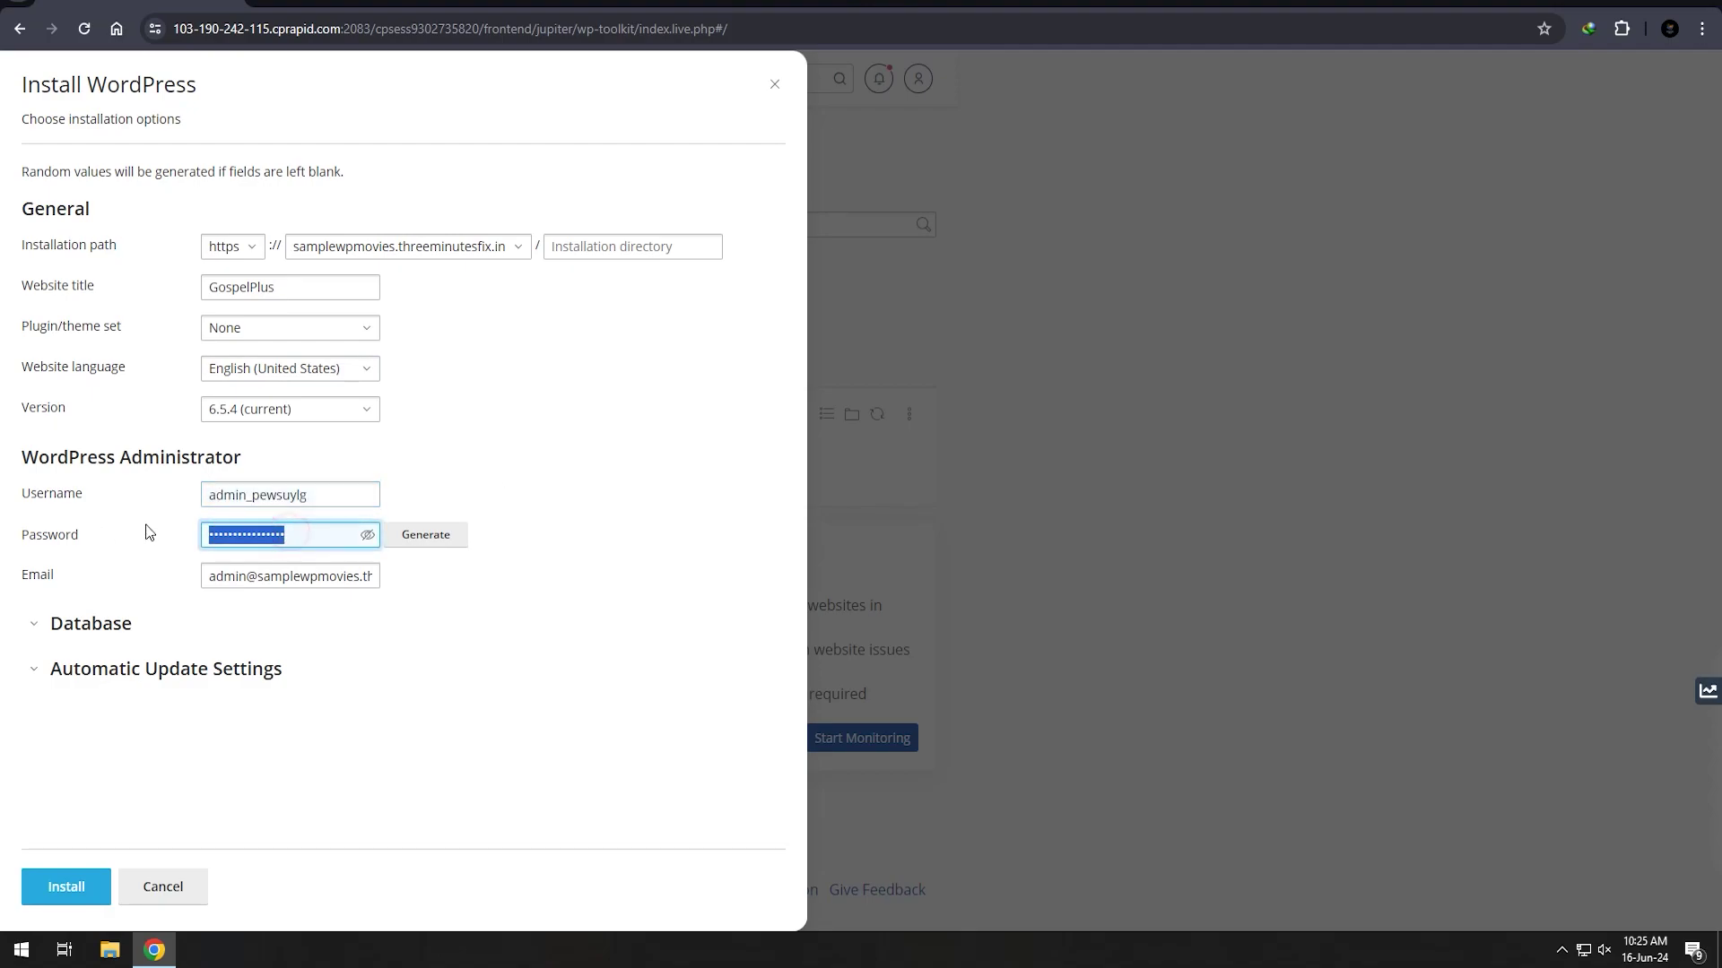
left_click(429, 541)
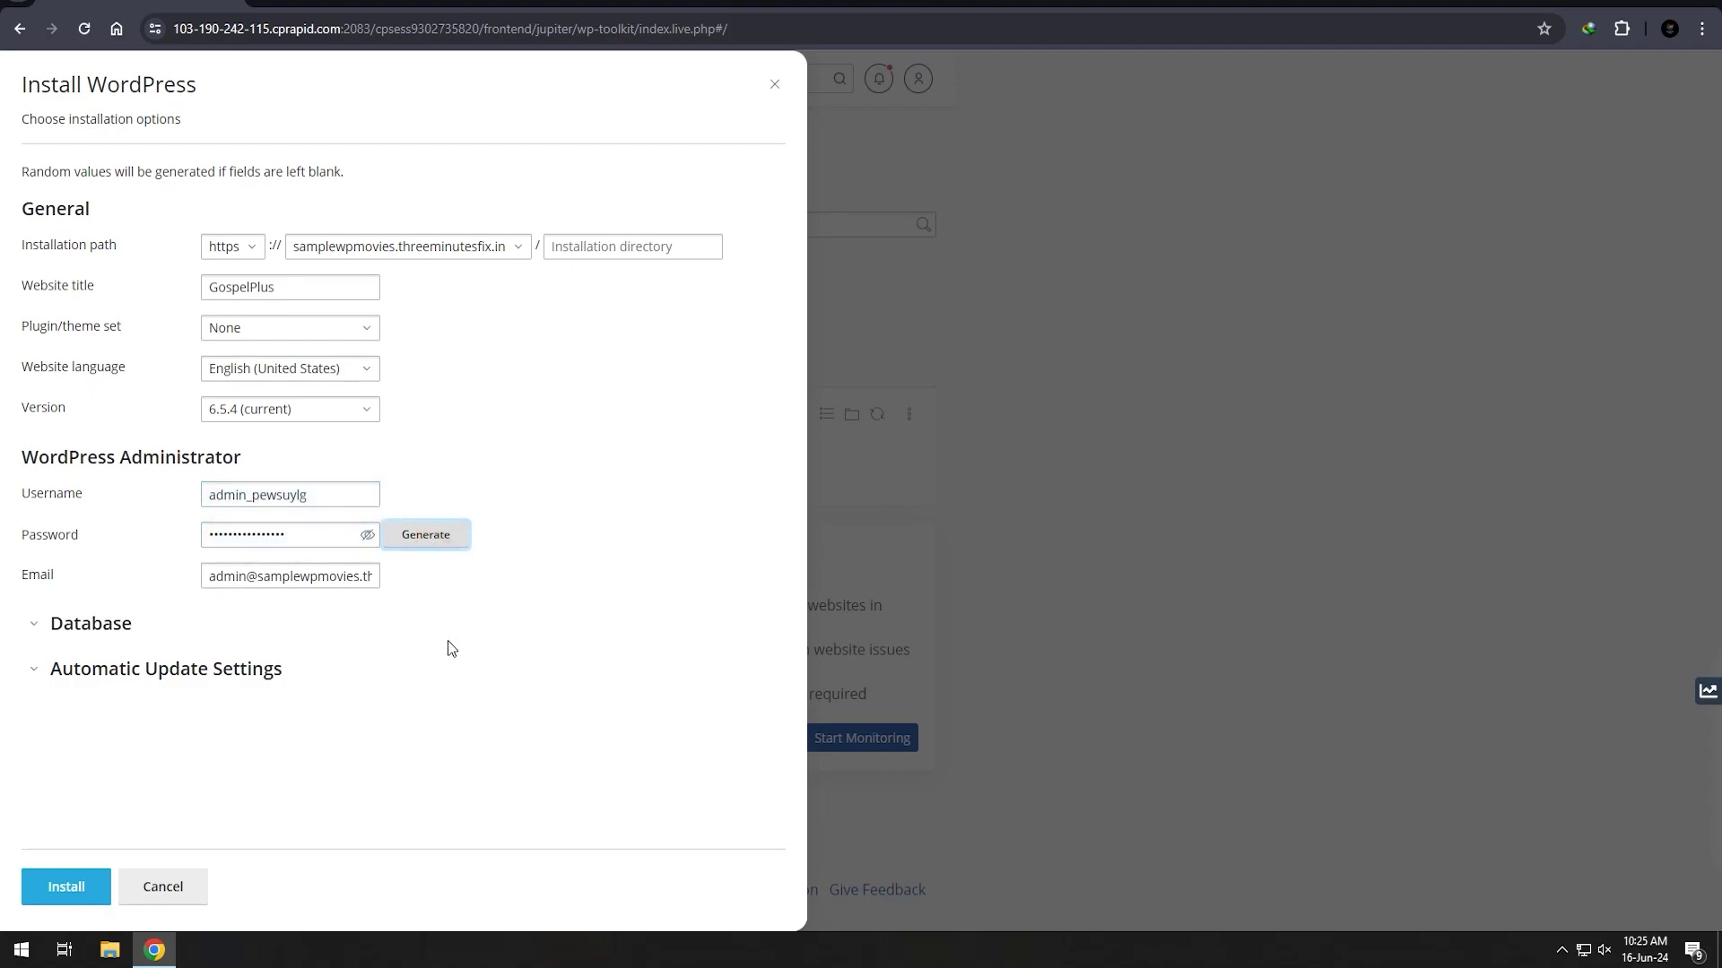
- Install WordPress, declining the extra plugins, and log in to the new site's admin dashboard
left_click(75, 883)
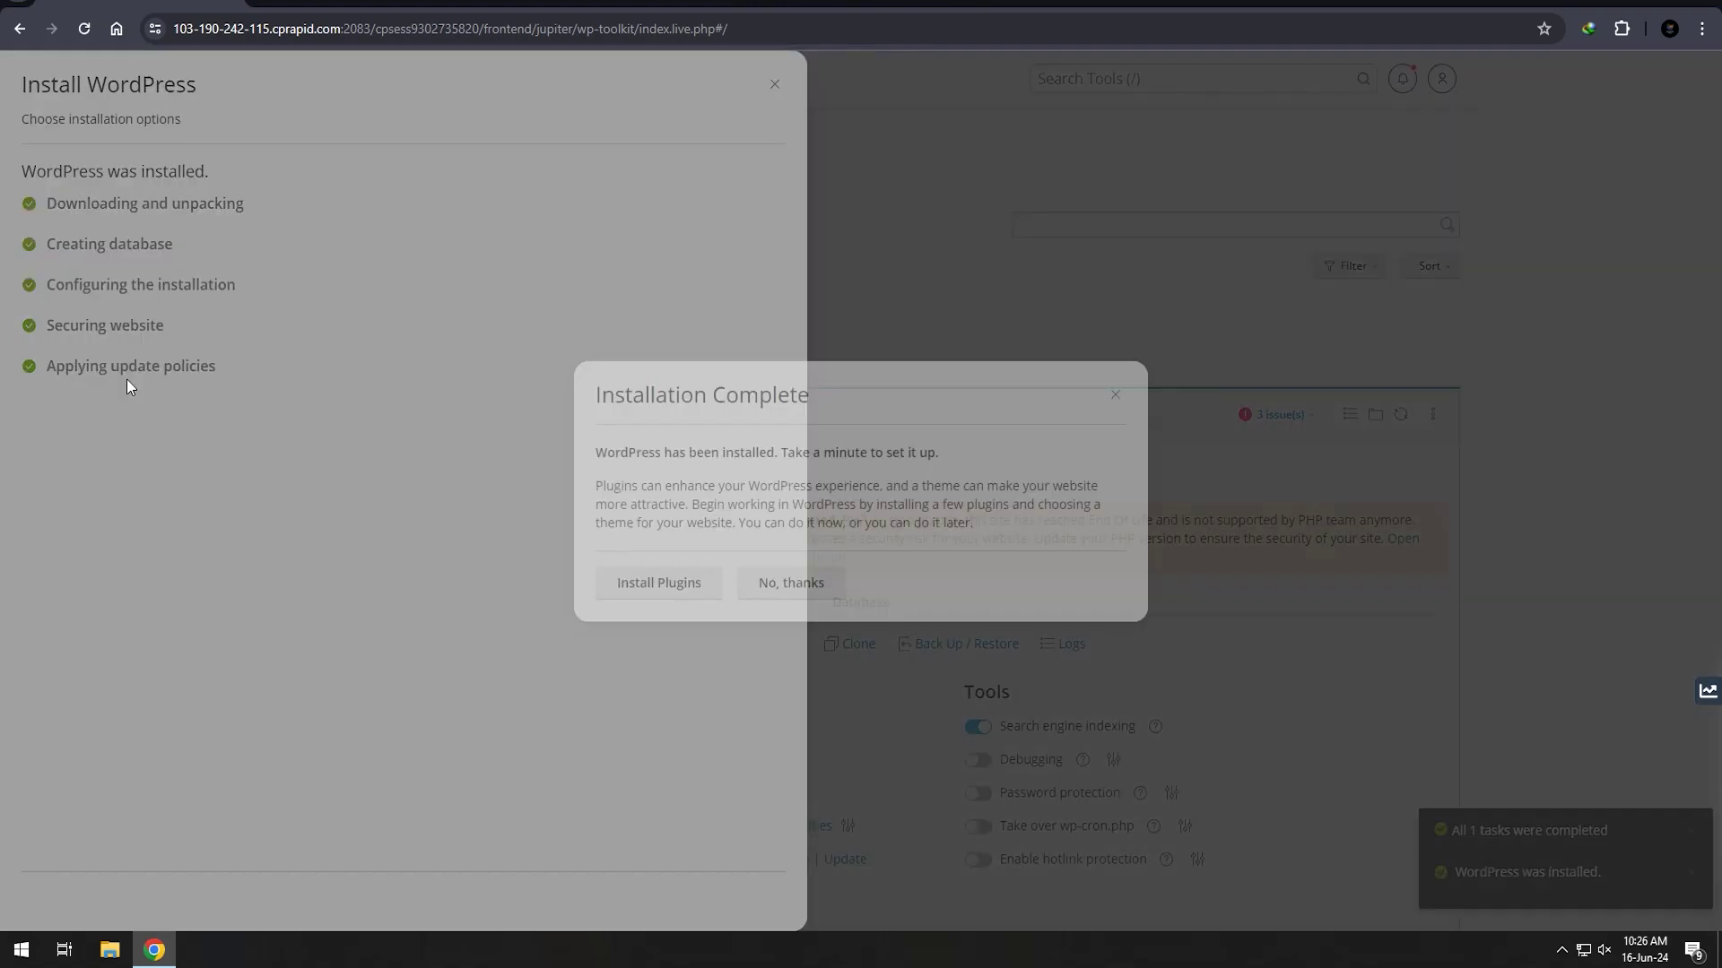
left_click(823, 587)
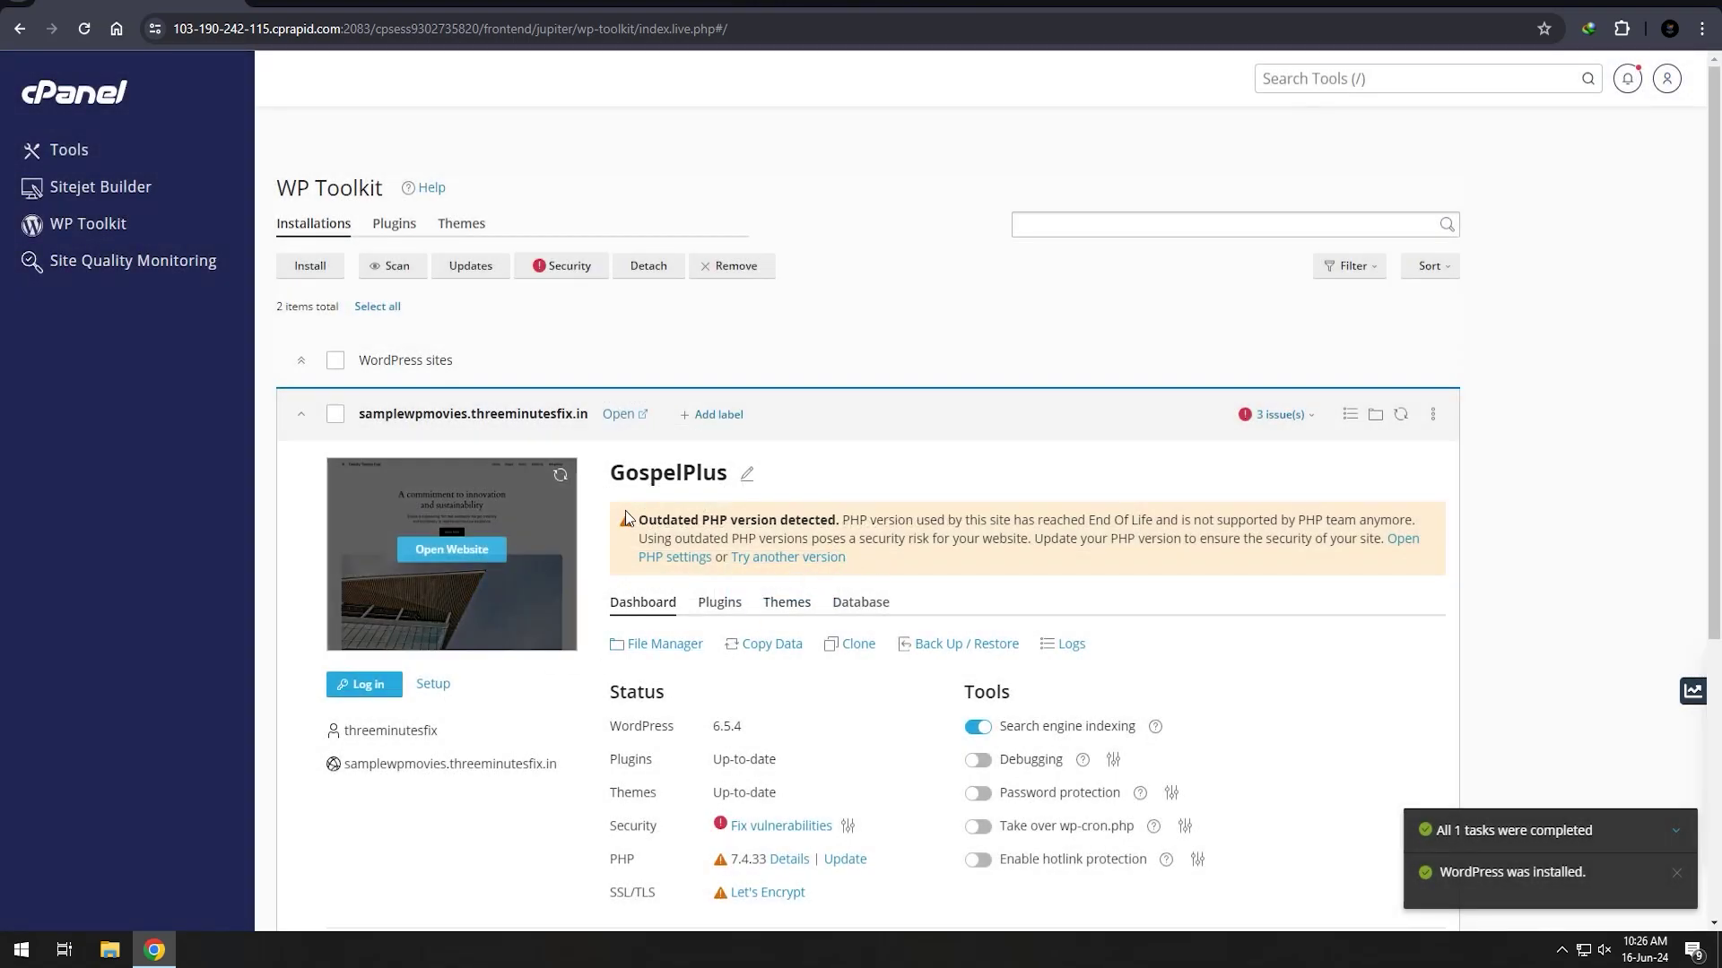
left_click(363, 685)
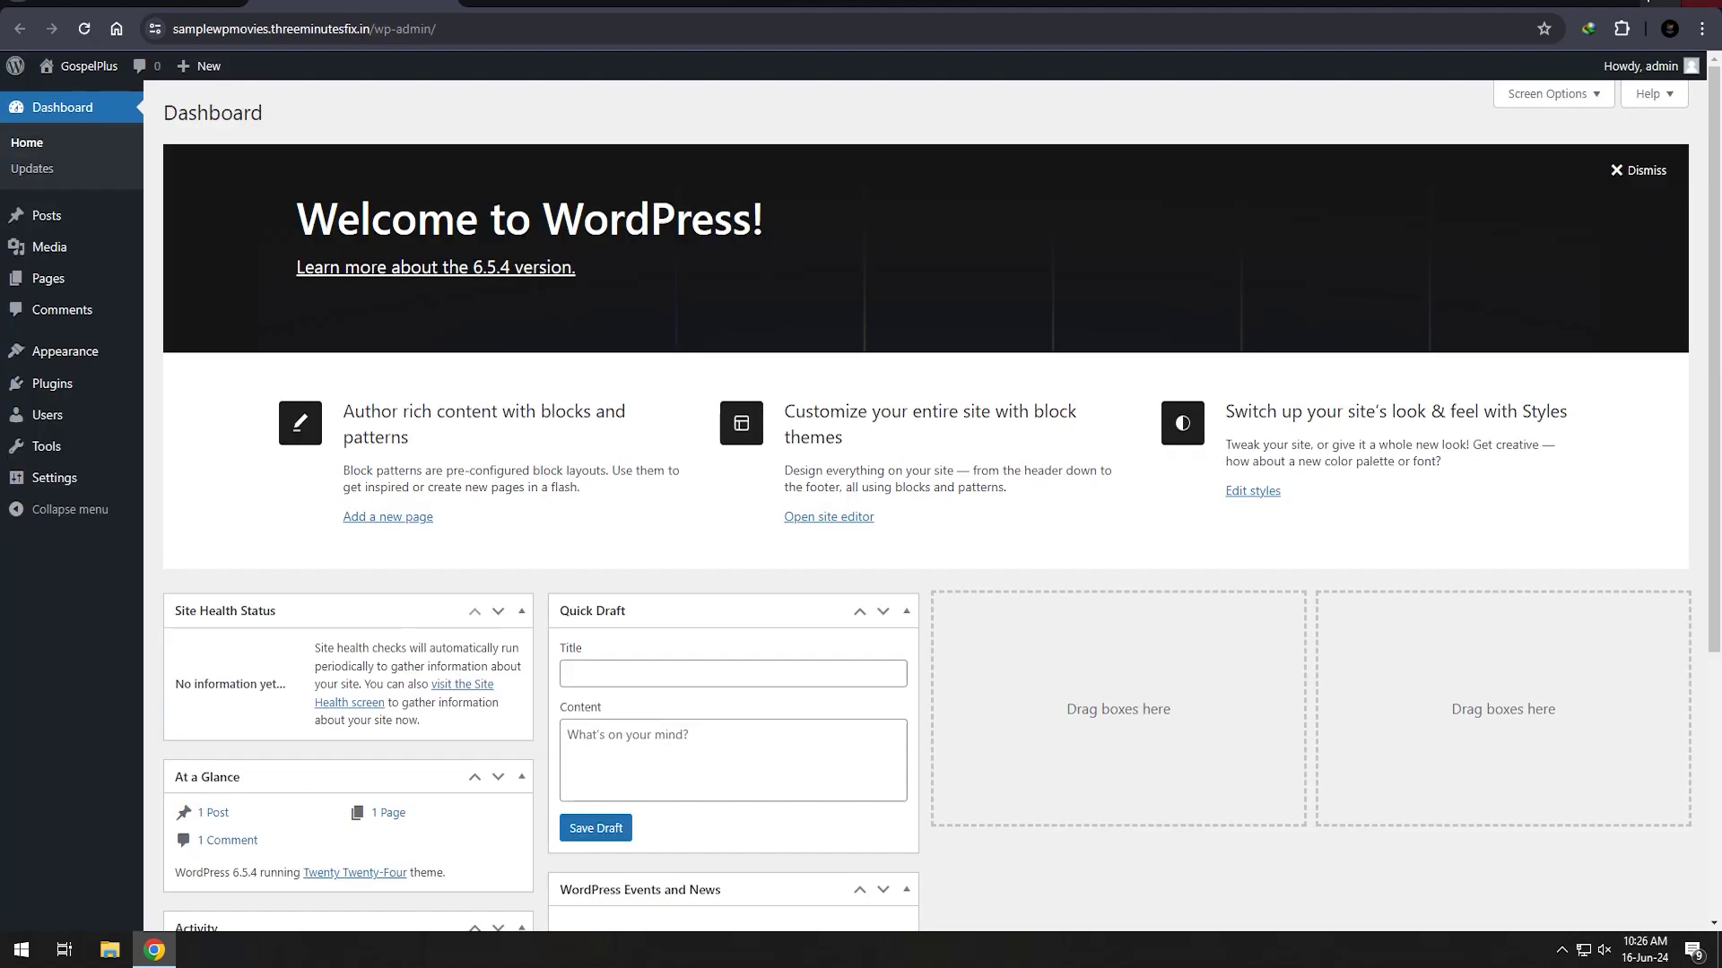
- Open the Fmovies archive from the desktop and review its theme installation instructions
left_click(1619, 7)
left_click_drag(40, 18, 596, 269)
double_click(567, 282)
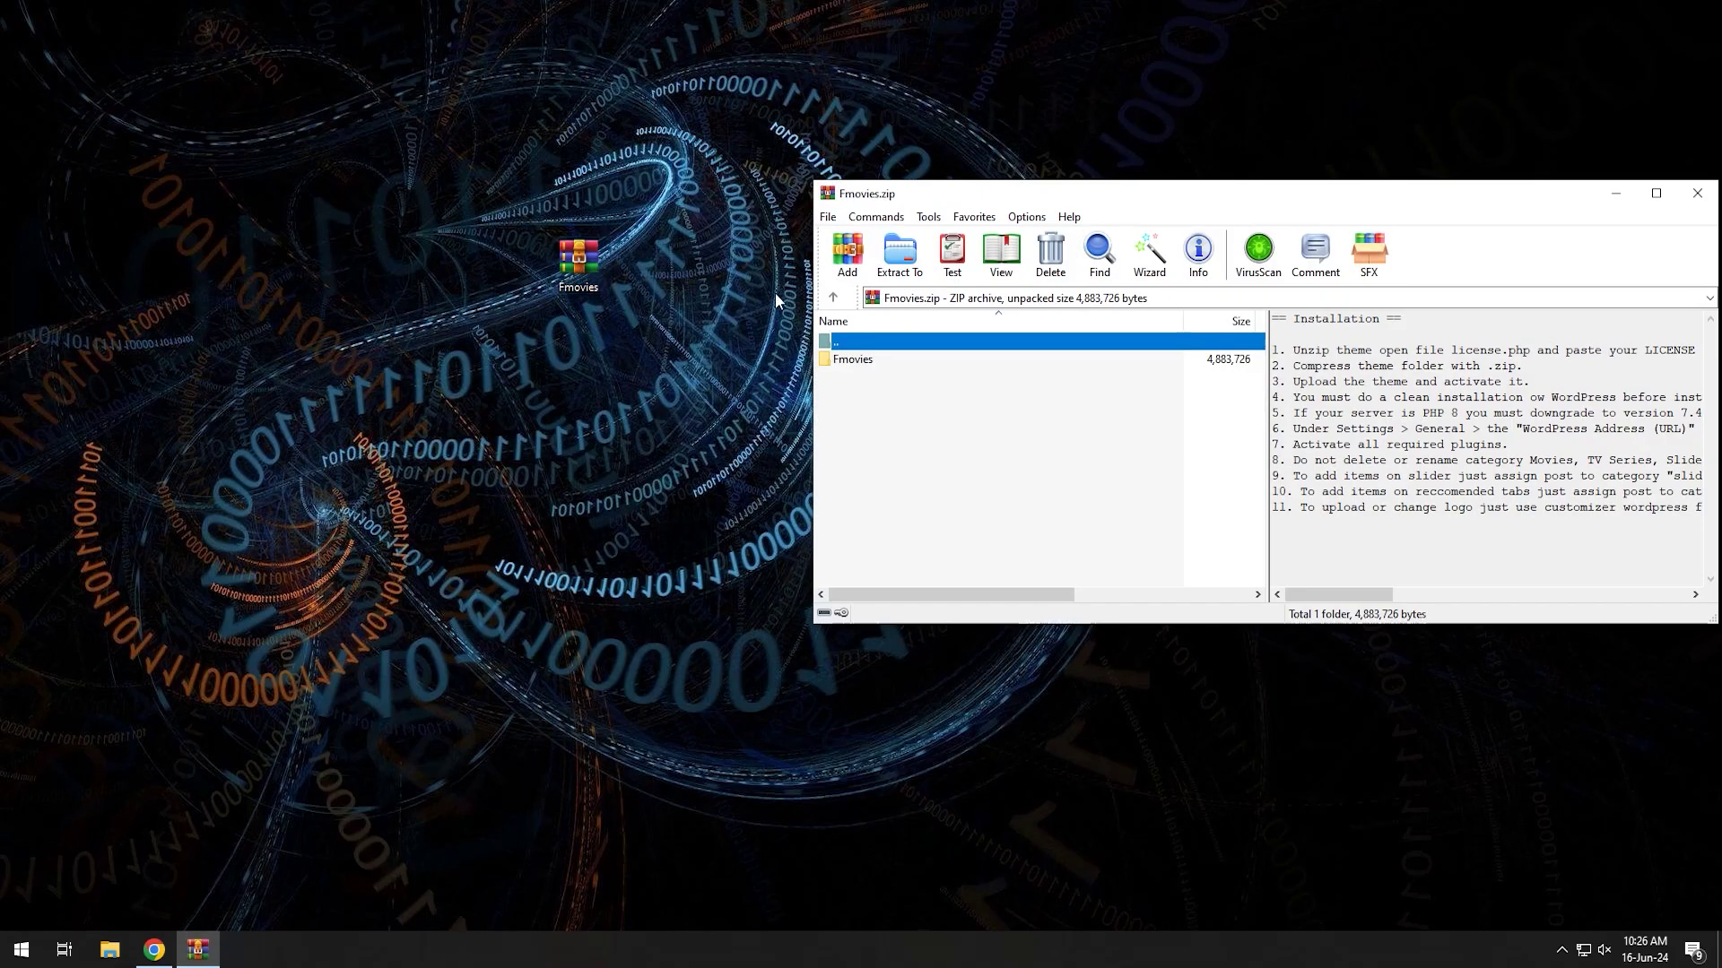
double_click(1047, 184)
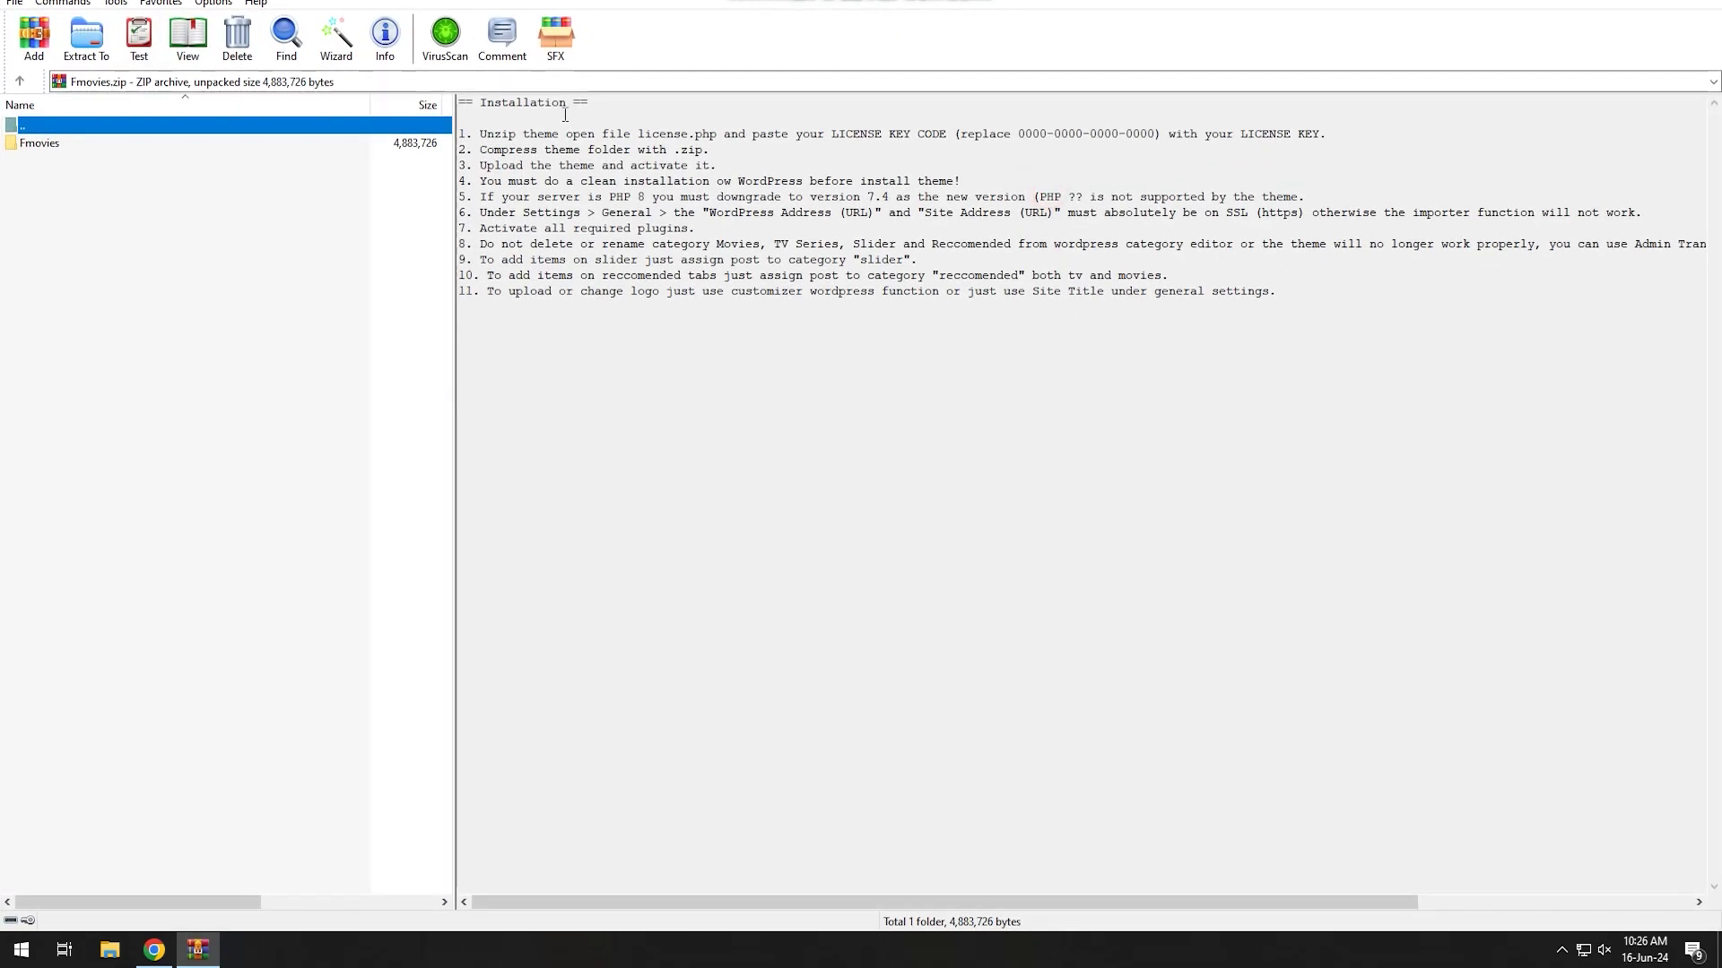
left_click_drag(565, 115, 1255, 337)
left_click_drag(1085, 3, 1327, 121)
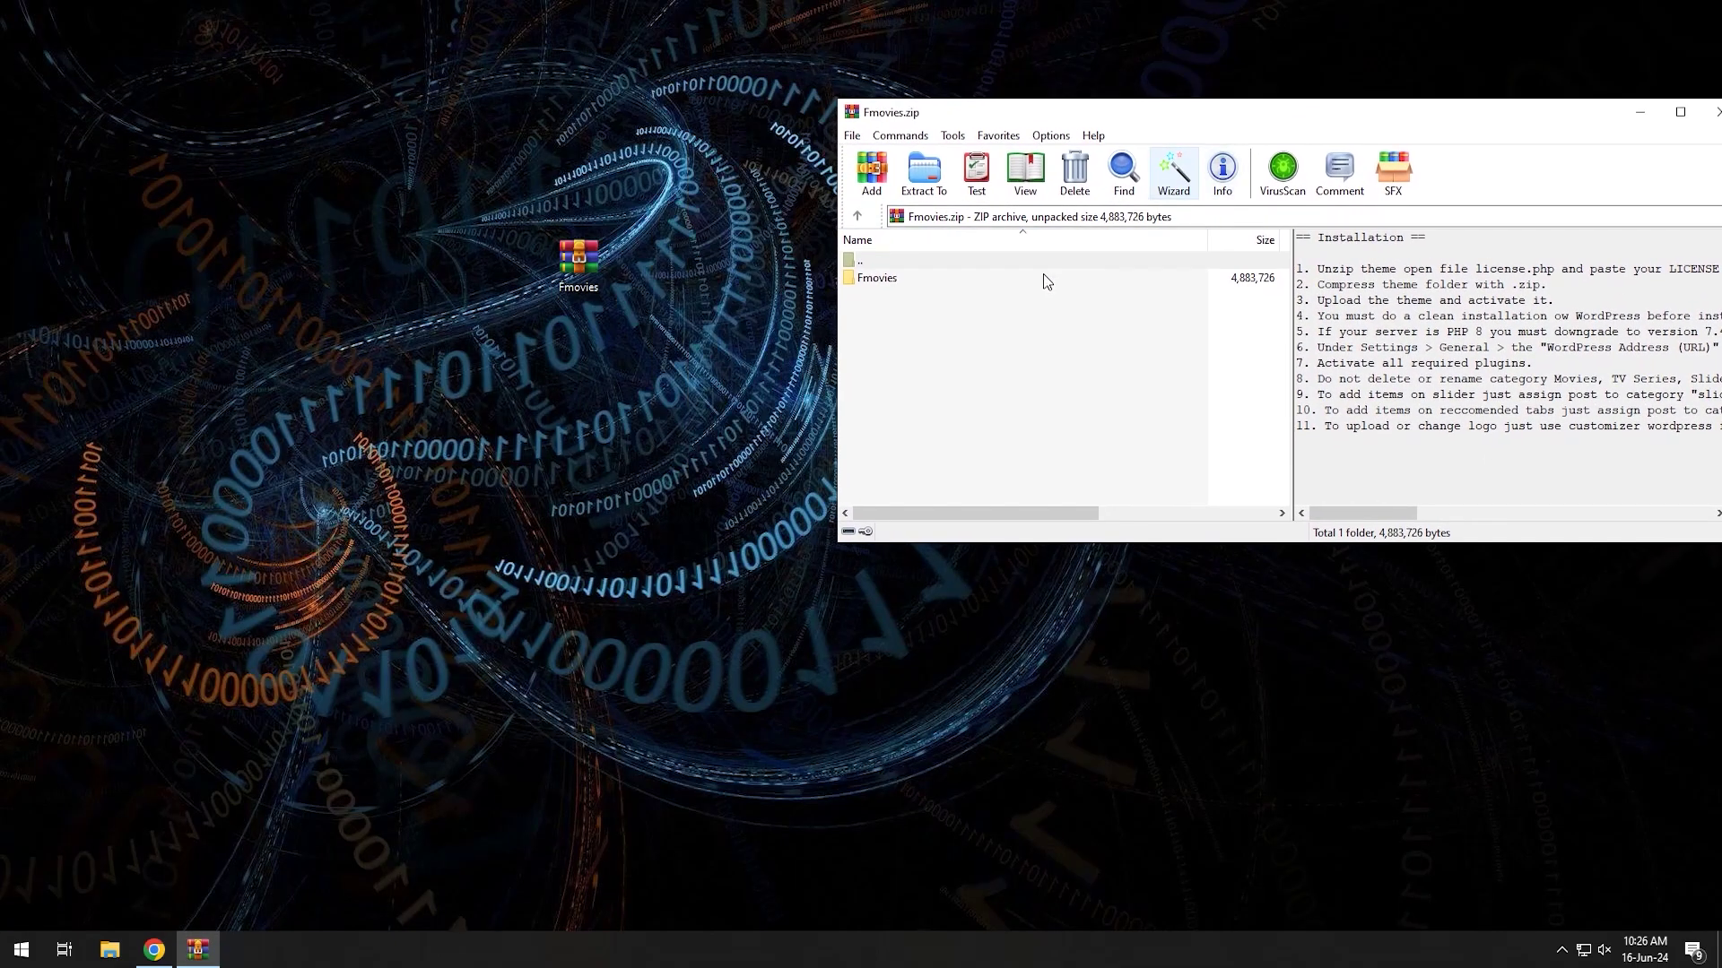
- Open the Fmovies folder inside the archive and create a new folder on the desktop to hold fmovie.zip
double_click(884, 284)
left_click_drag(885, 301, 265, 178)
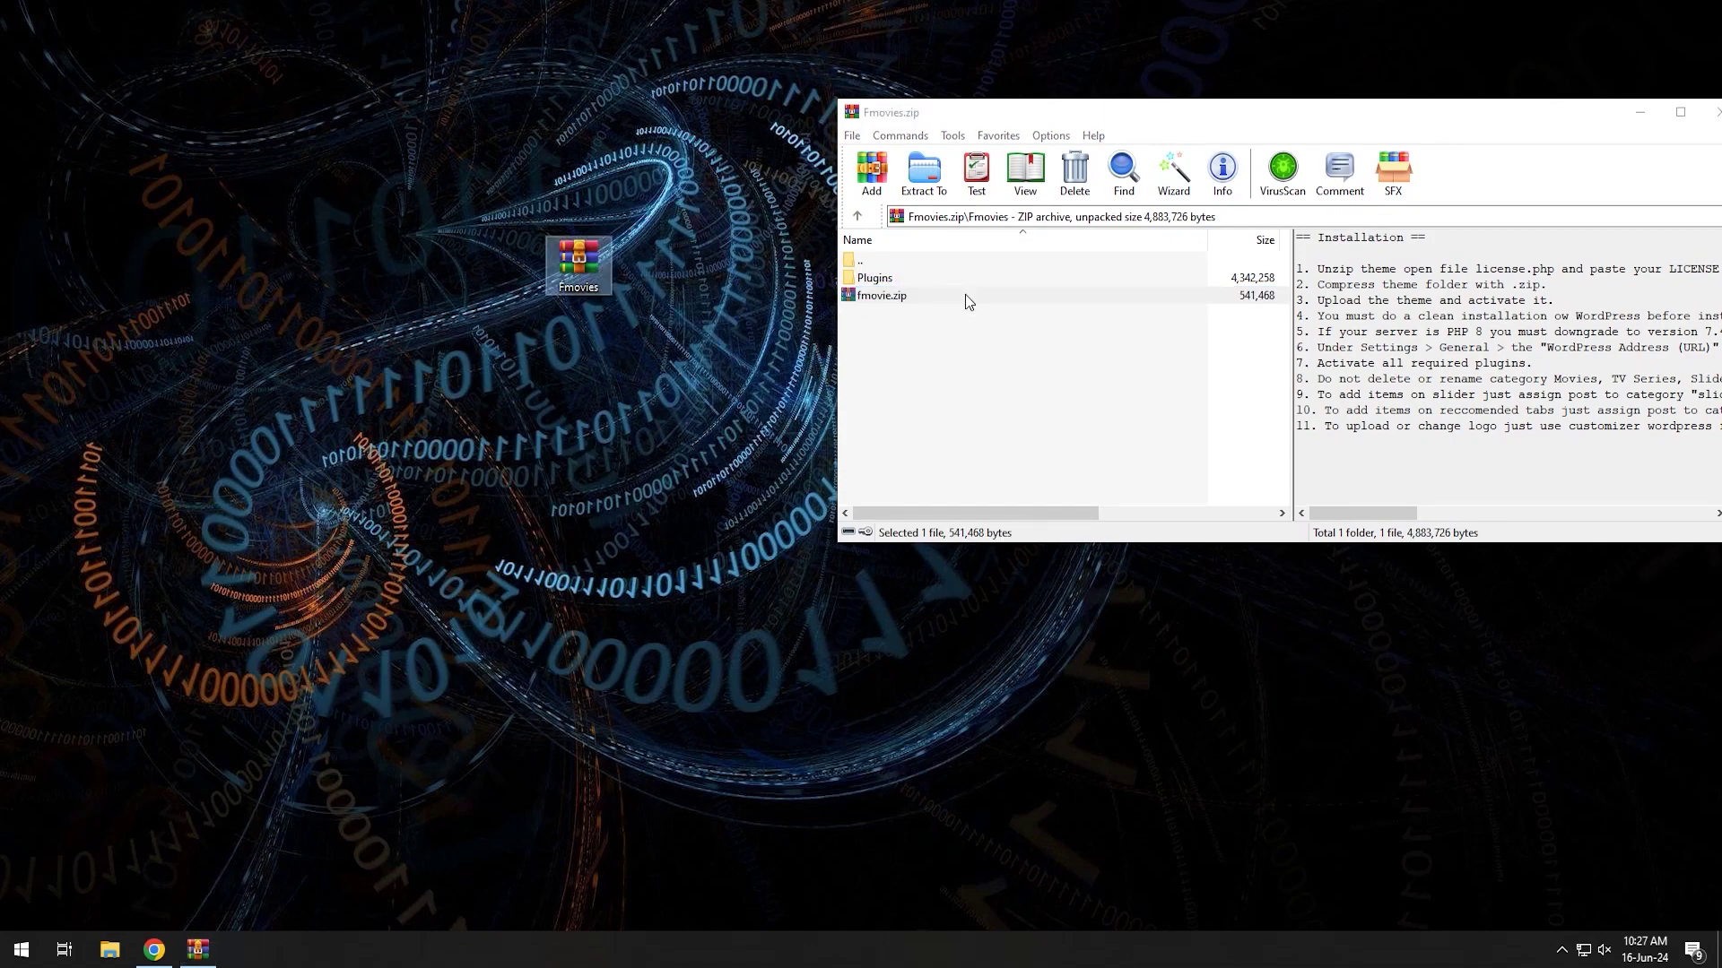
left_click(520, 384)
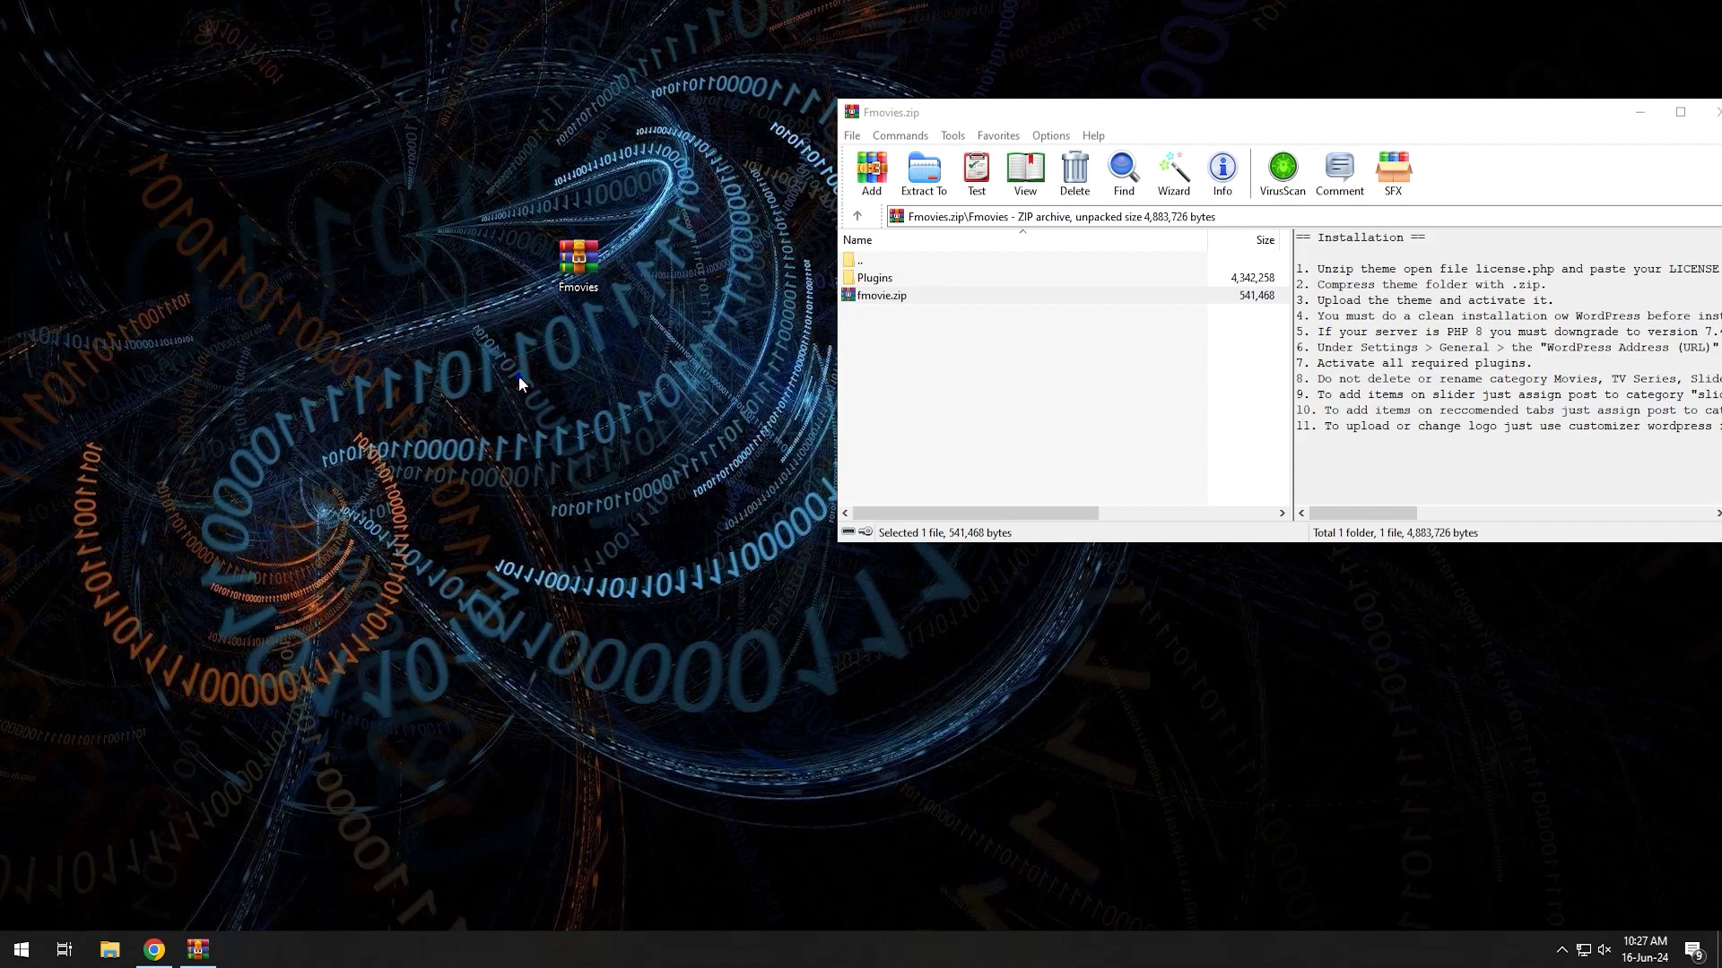
right_click(521, 384)
mouse_move(603, 614)
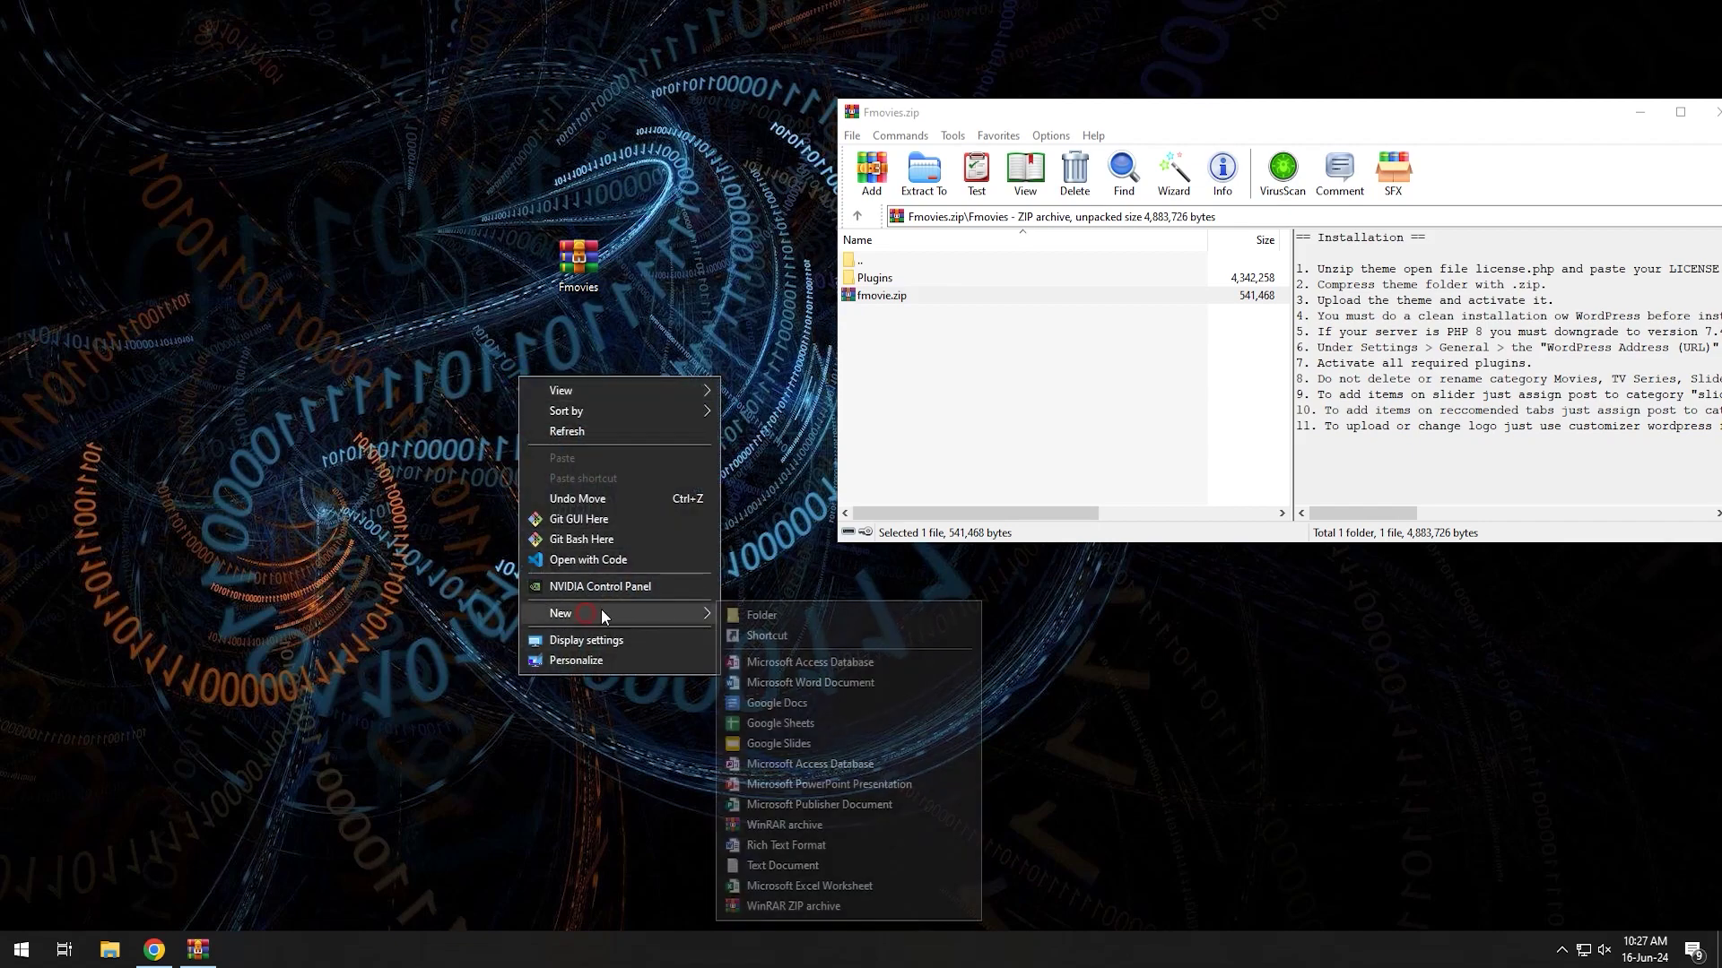
left_click(765, 613)
- Extract fmovie.zip from the Fmovies archive into the new desktop folder
left_click(888, 296)
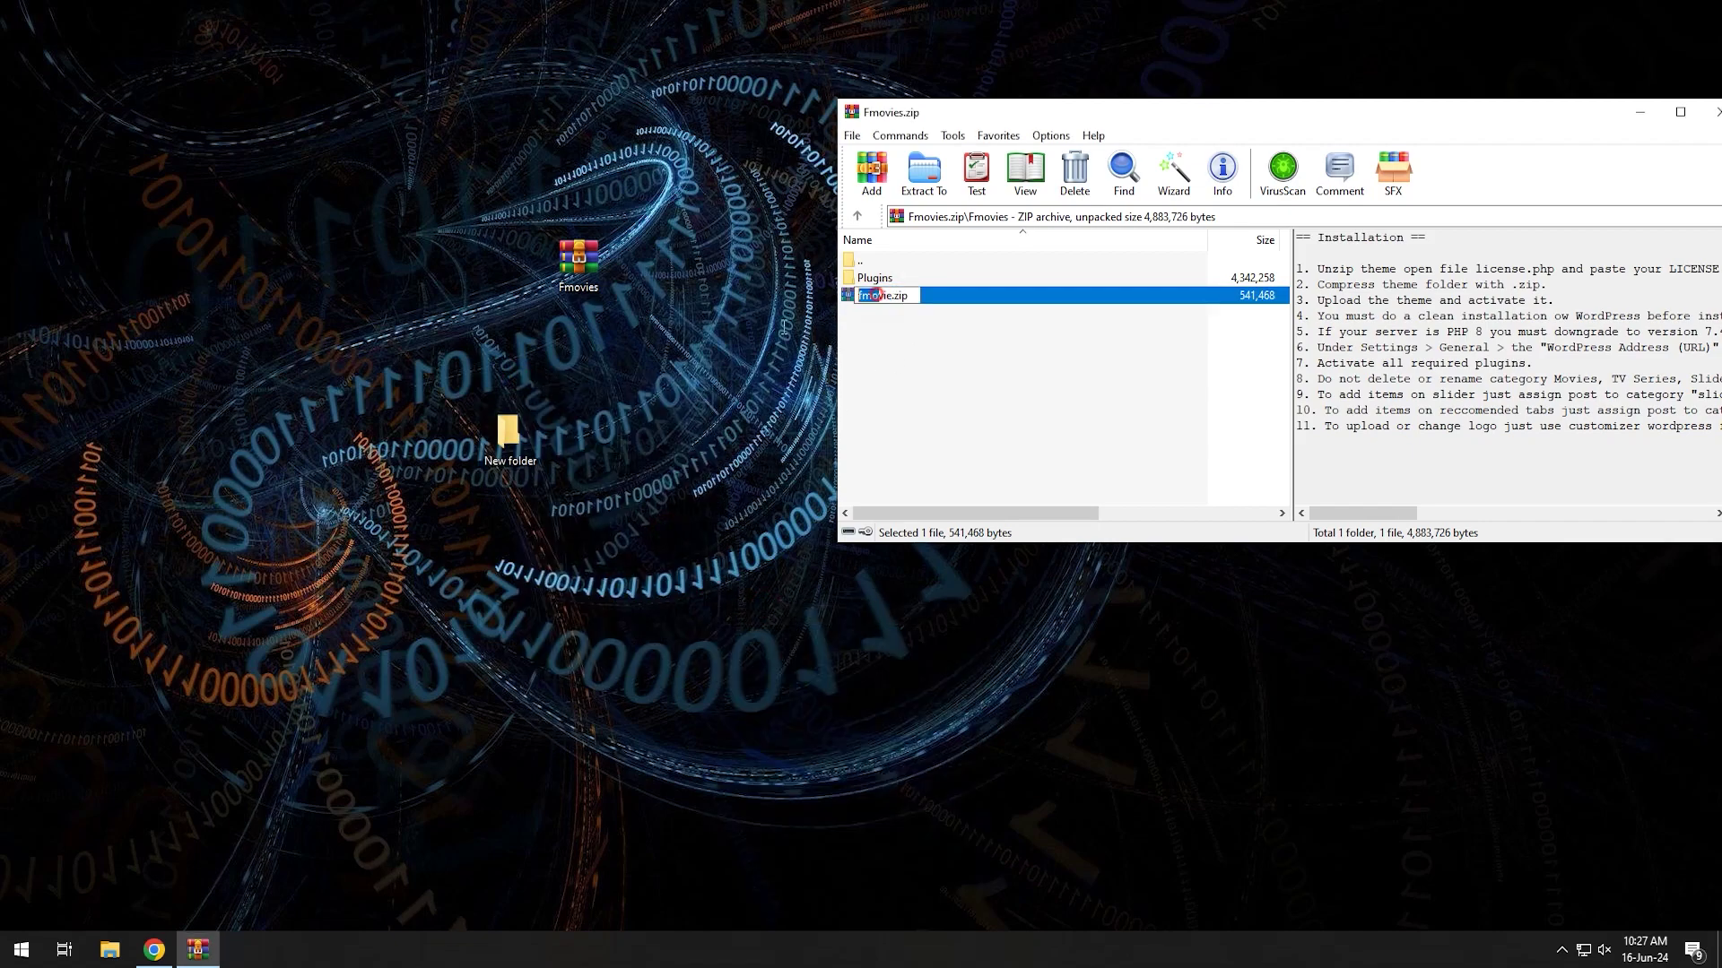
left_click(924, 299)
left_click_drag(939, 309, 507, 435)
- Open the extracted fmovie.zip from the new folder and show the contents of its fmovie theme folder
double_click(507, 435)
right_click(224, 184)
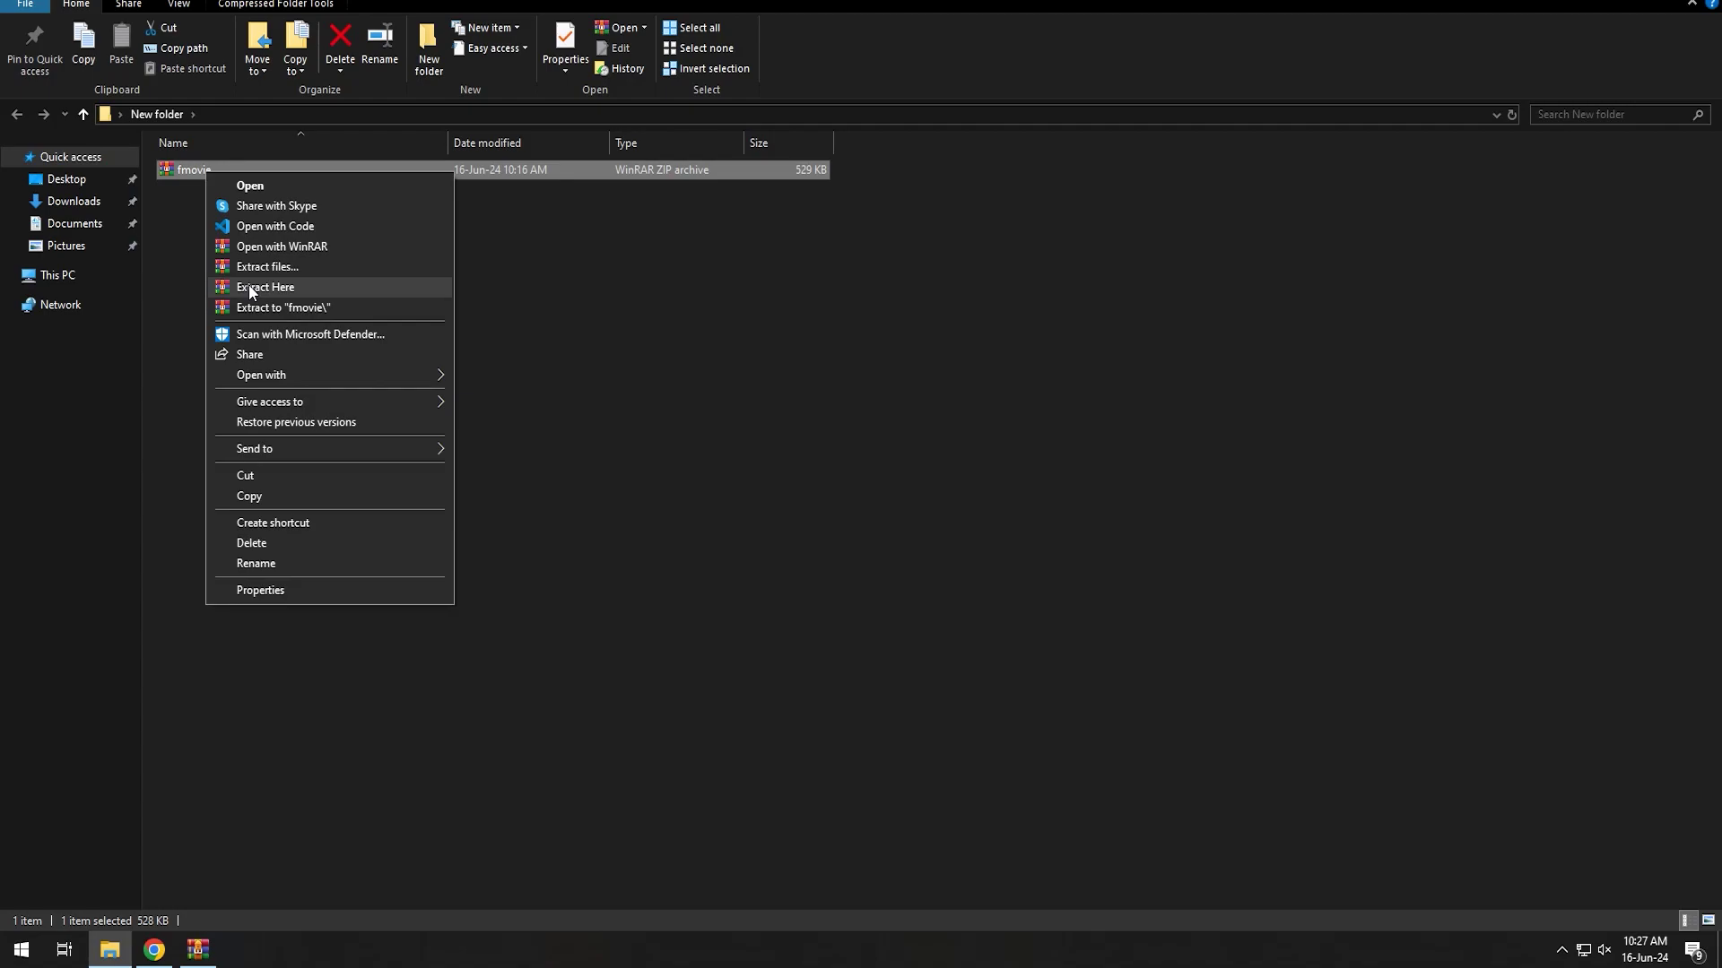
left_click(250, 186)
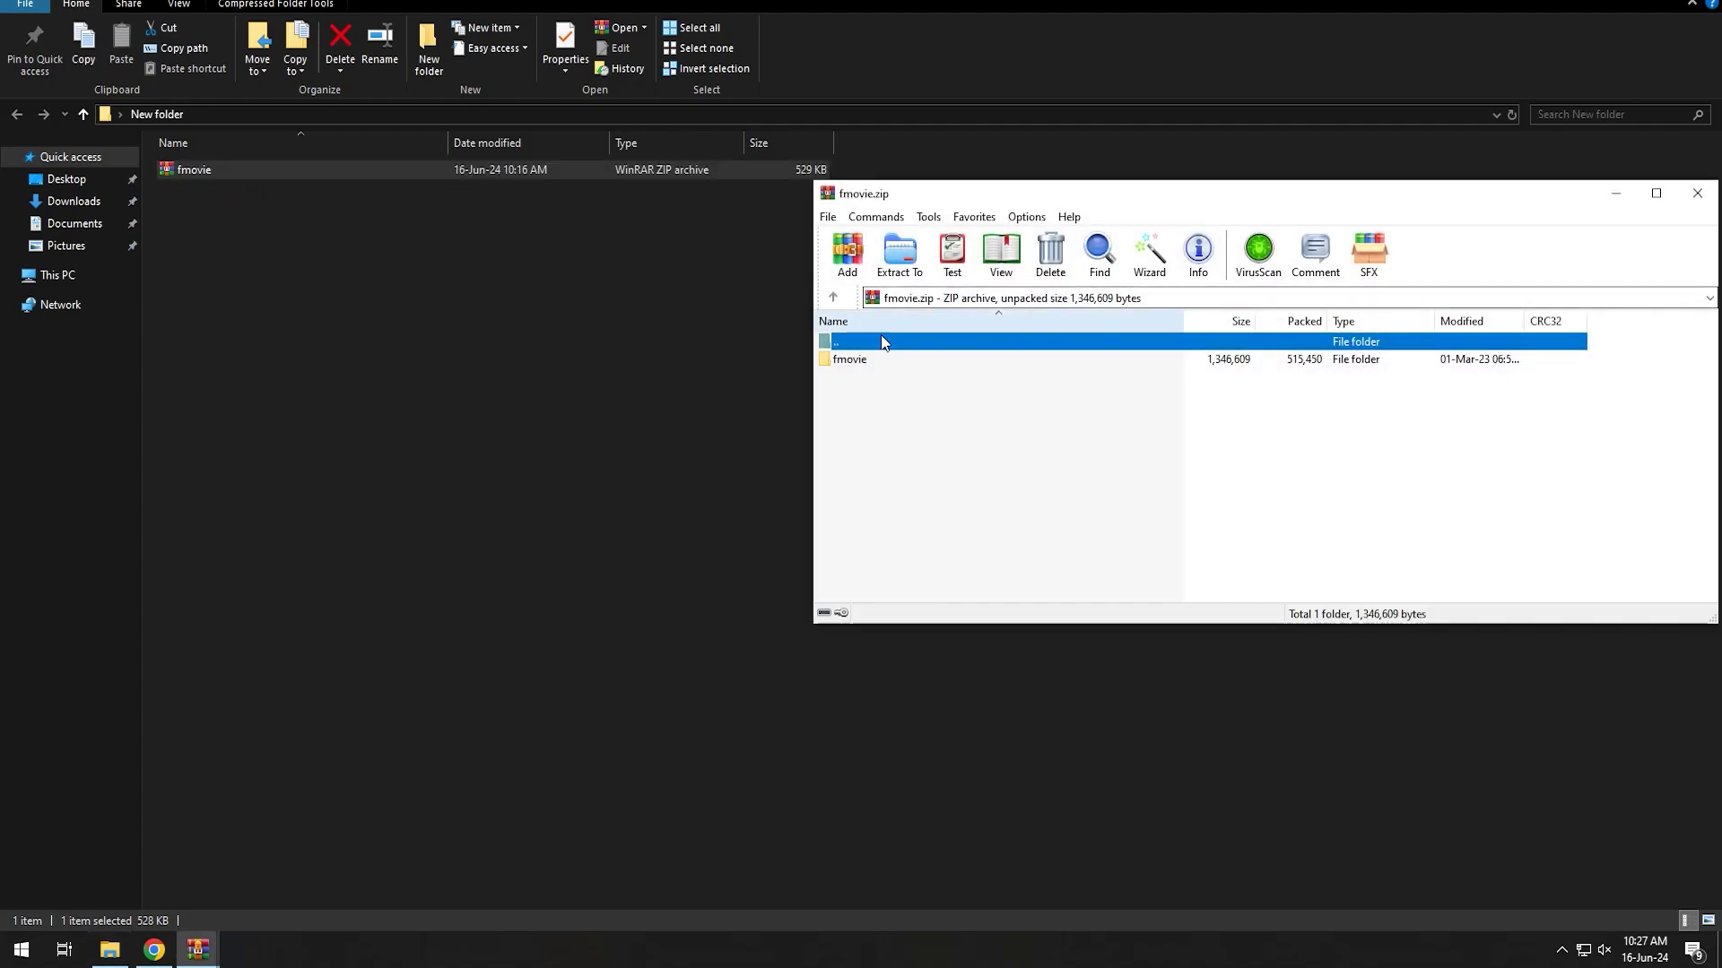
double_click(1000, 183)
double_click(848, 151)
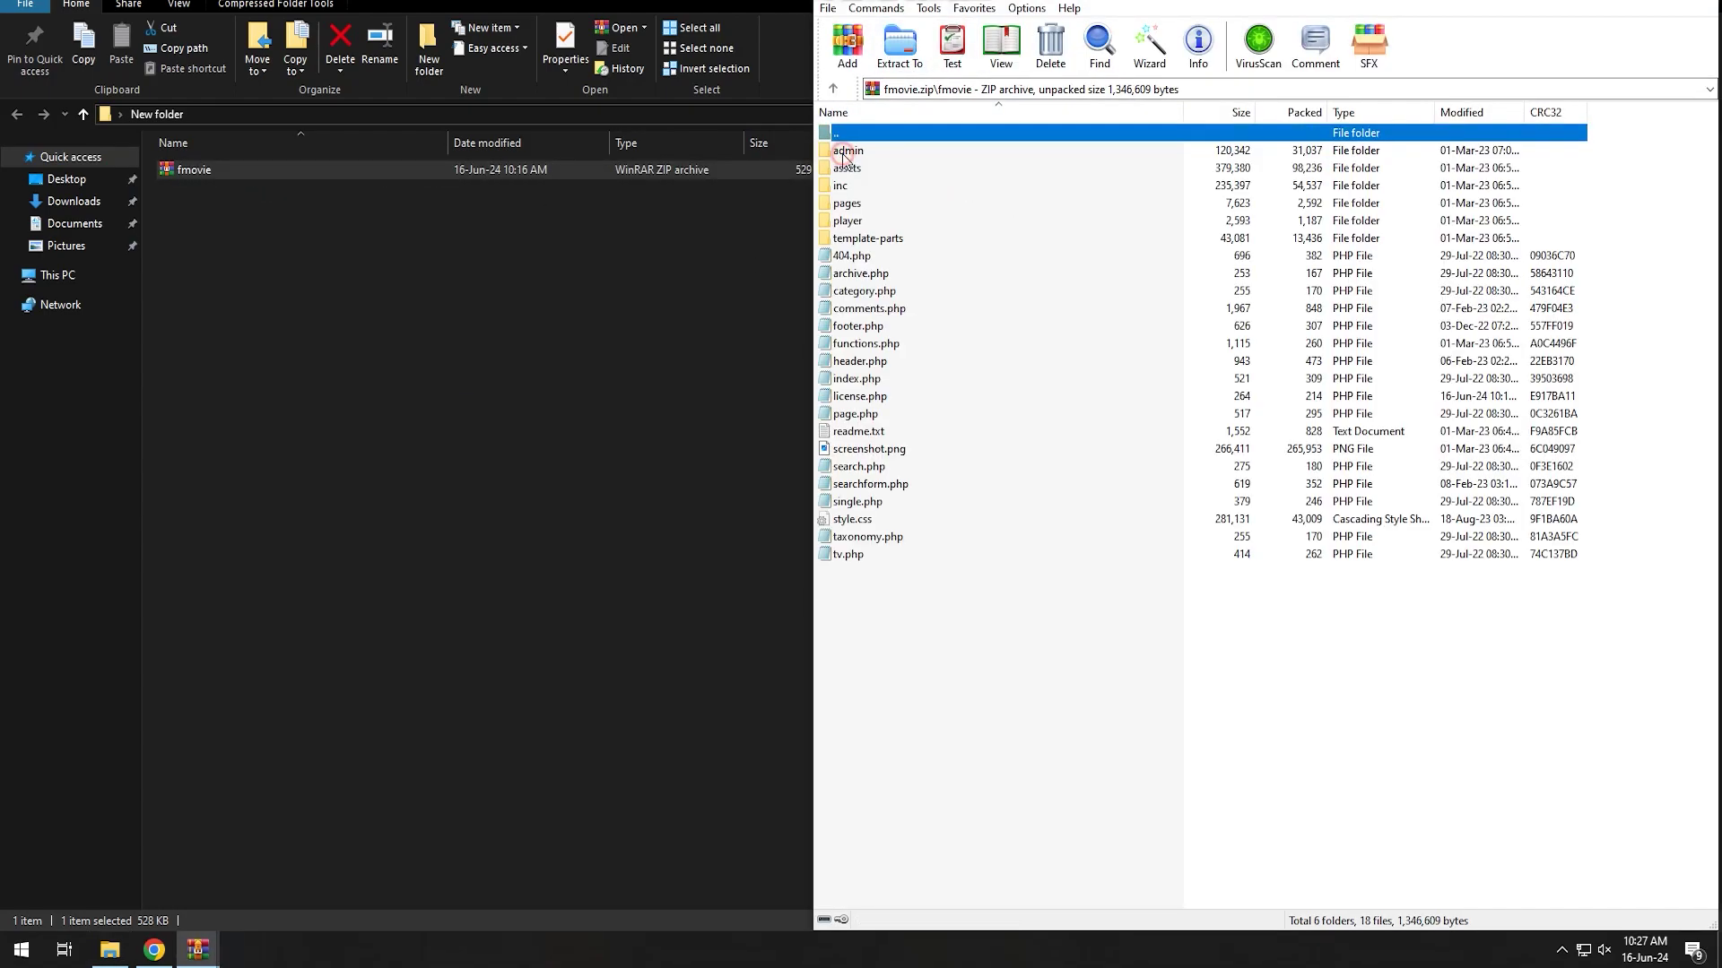
- Open license.php from the fmovie archive and examine the line that holds the theme's license key
double_click(877, 400)
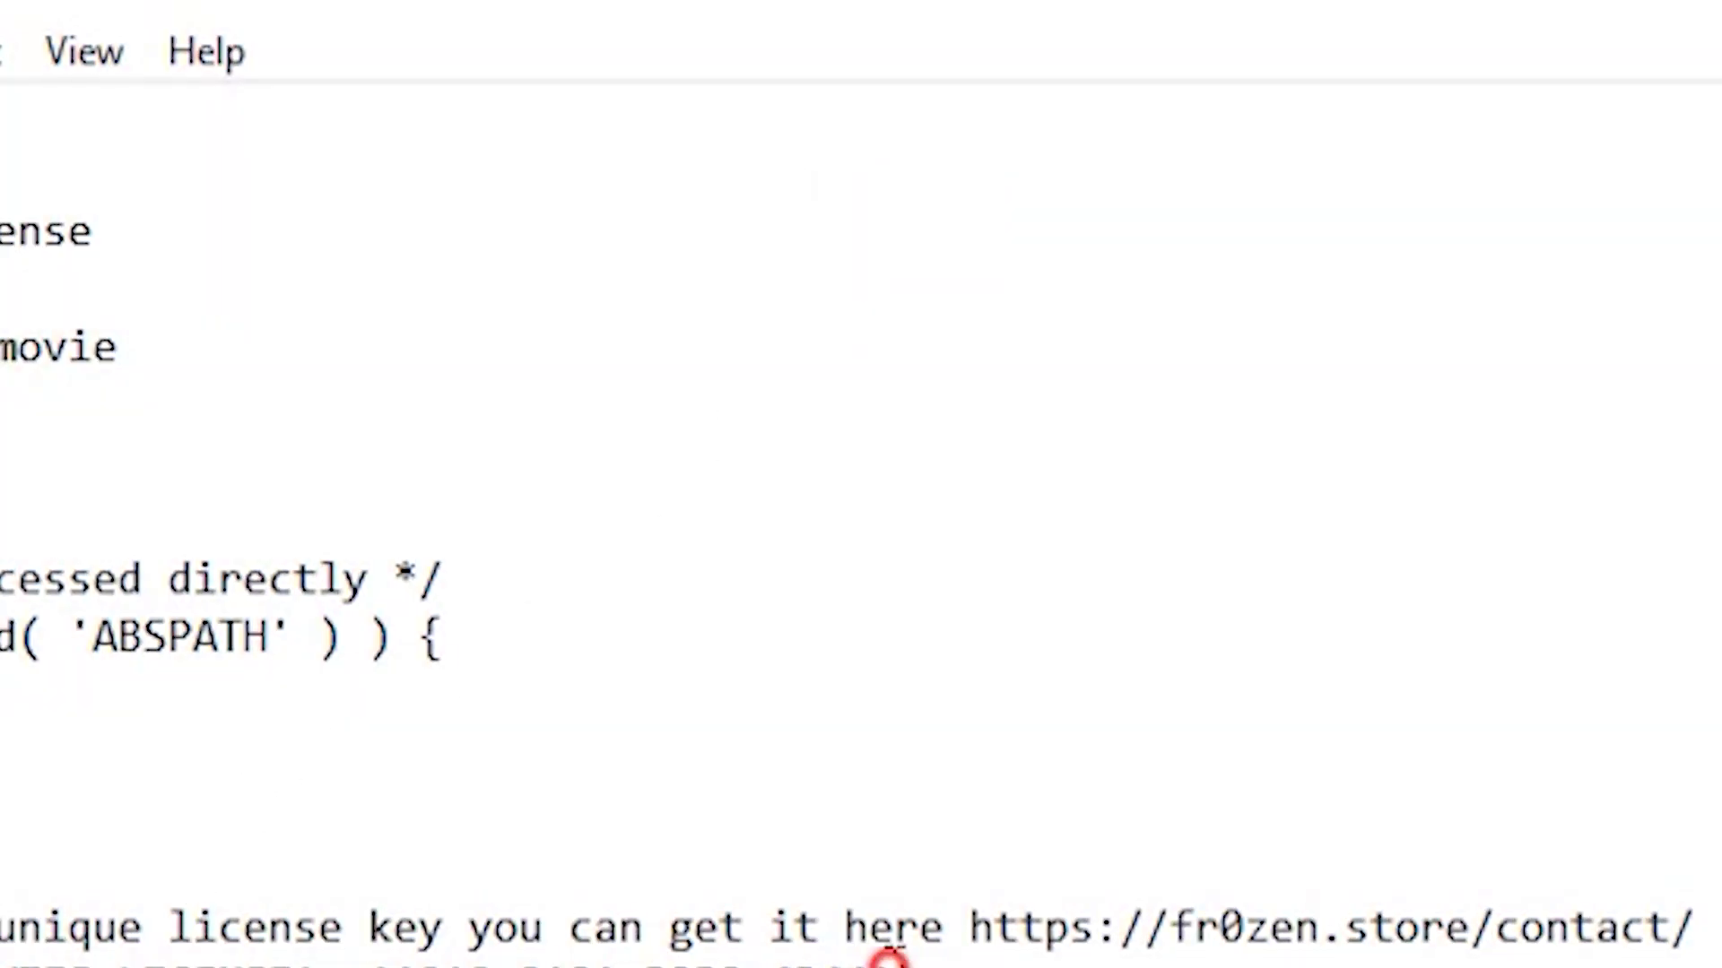
left_click_drag(888, 960, 390, 961)
left_click(393, 961)
left_click_drag(1695, 928, 980, 923)
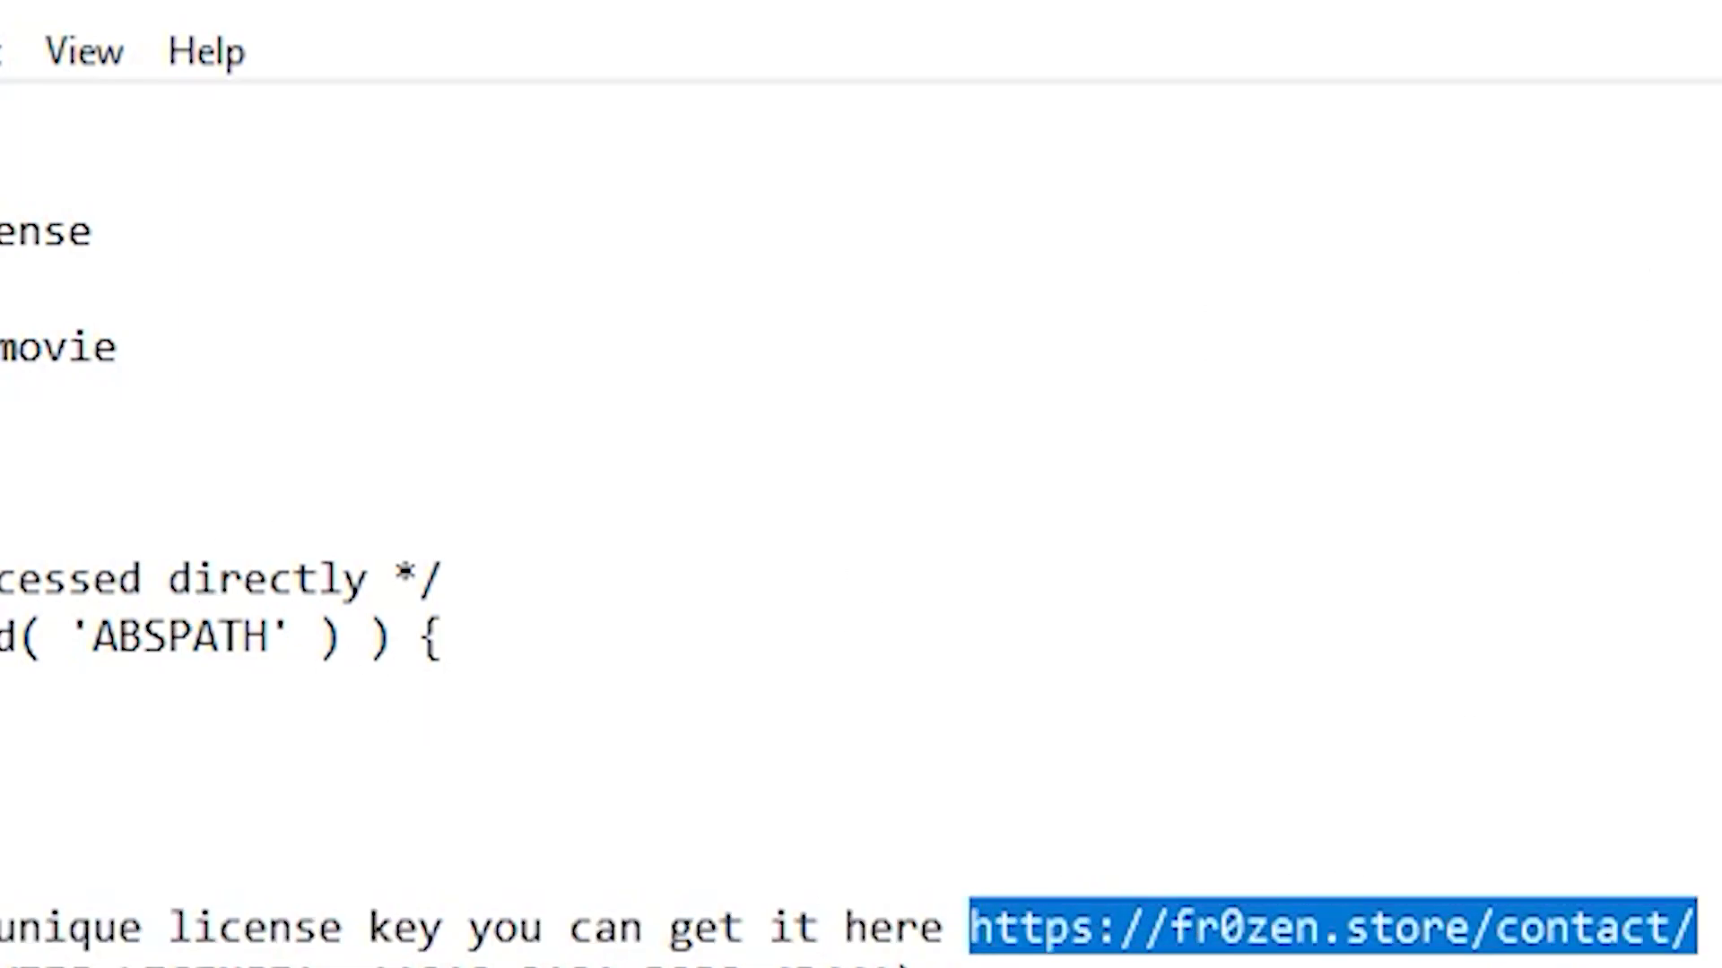
key("ctrl+c")
key("alt+Tab")
left_click(470, 7)
key("ctrl+v")
key("Return")
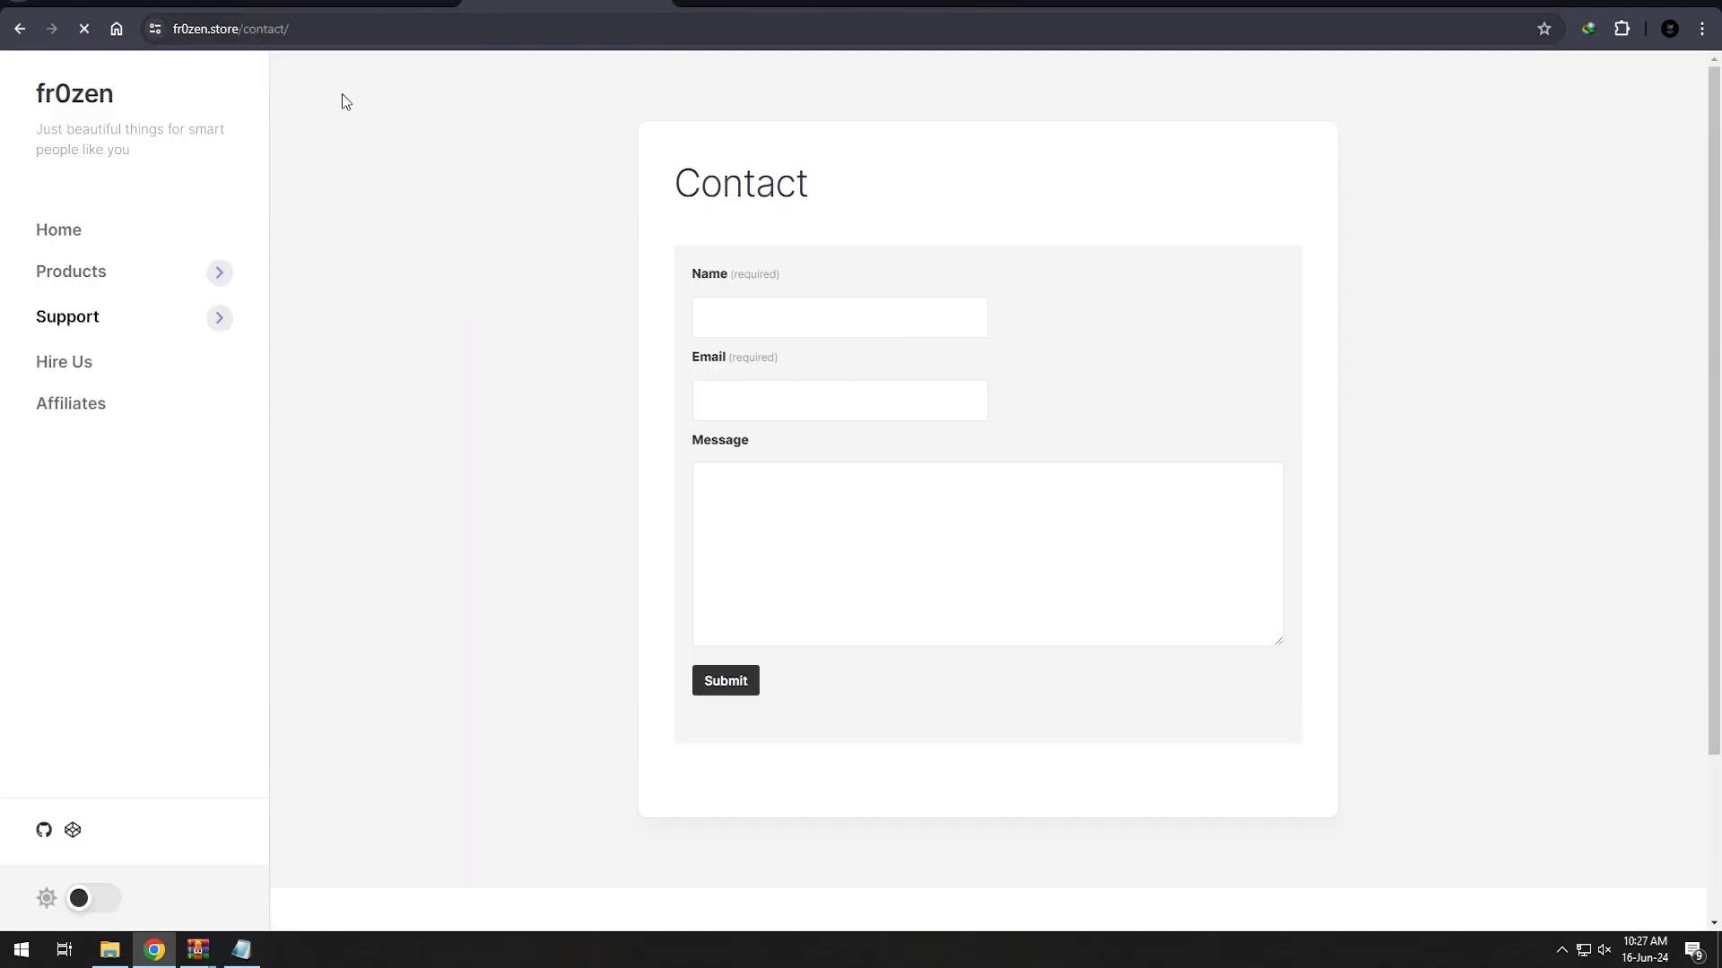
left_click(96, 286)
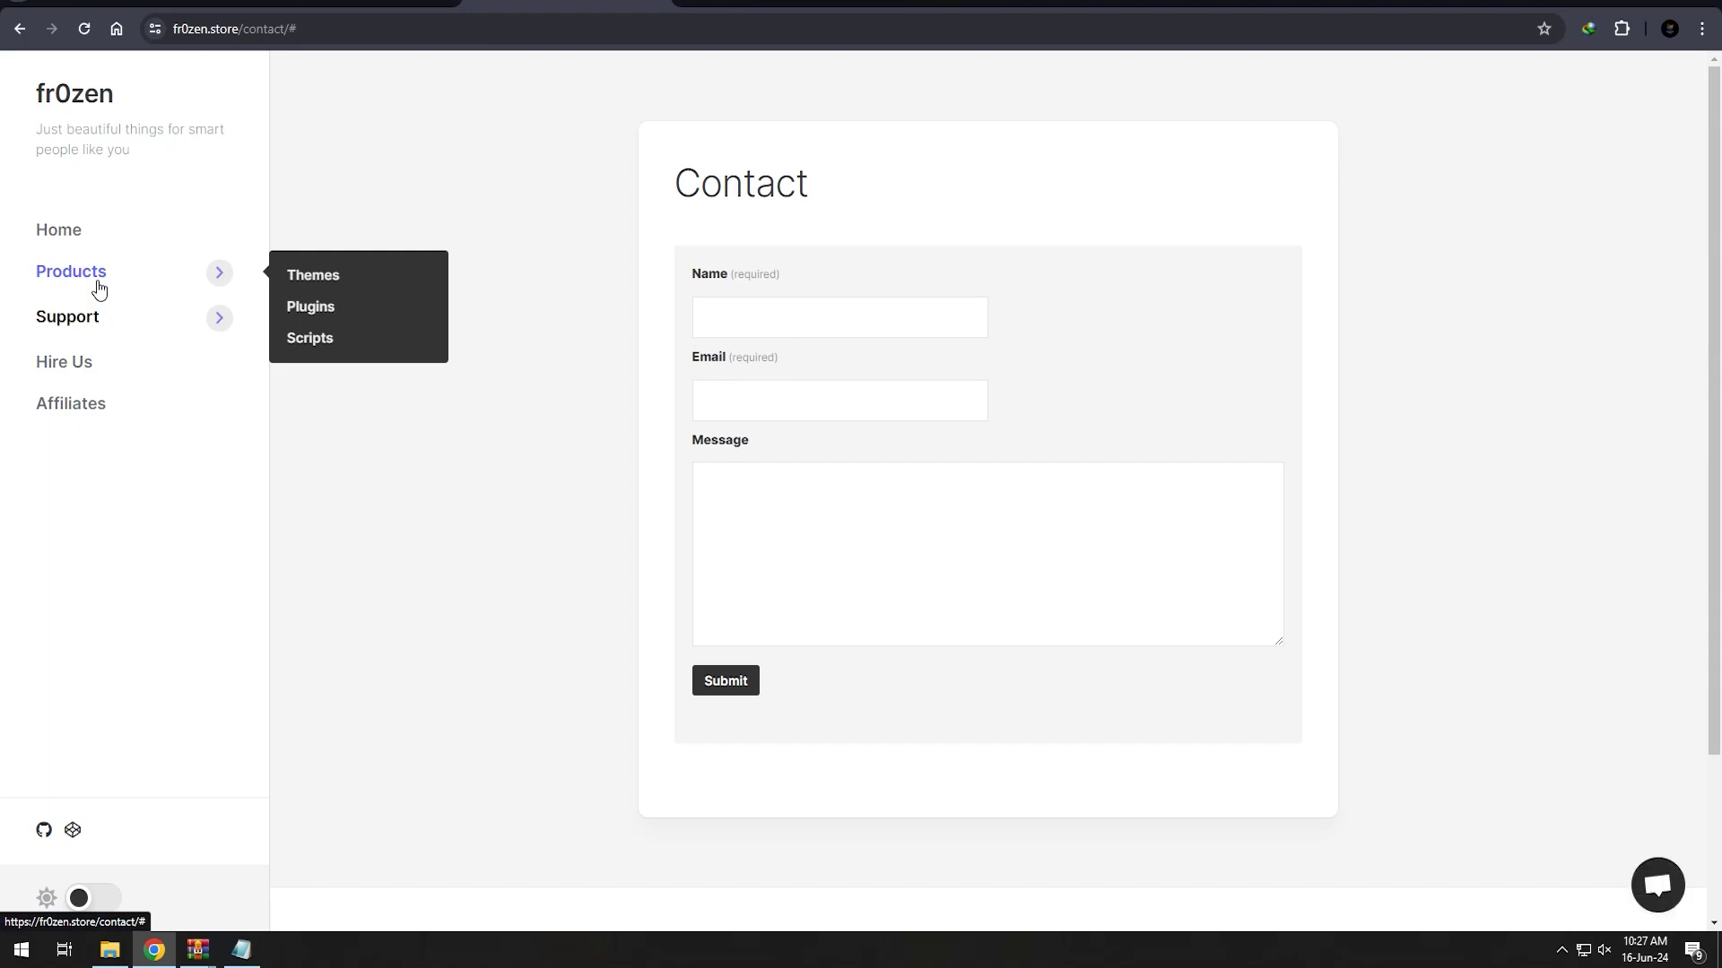
left_click(312, 287)
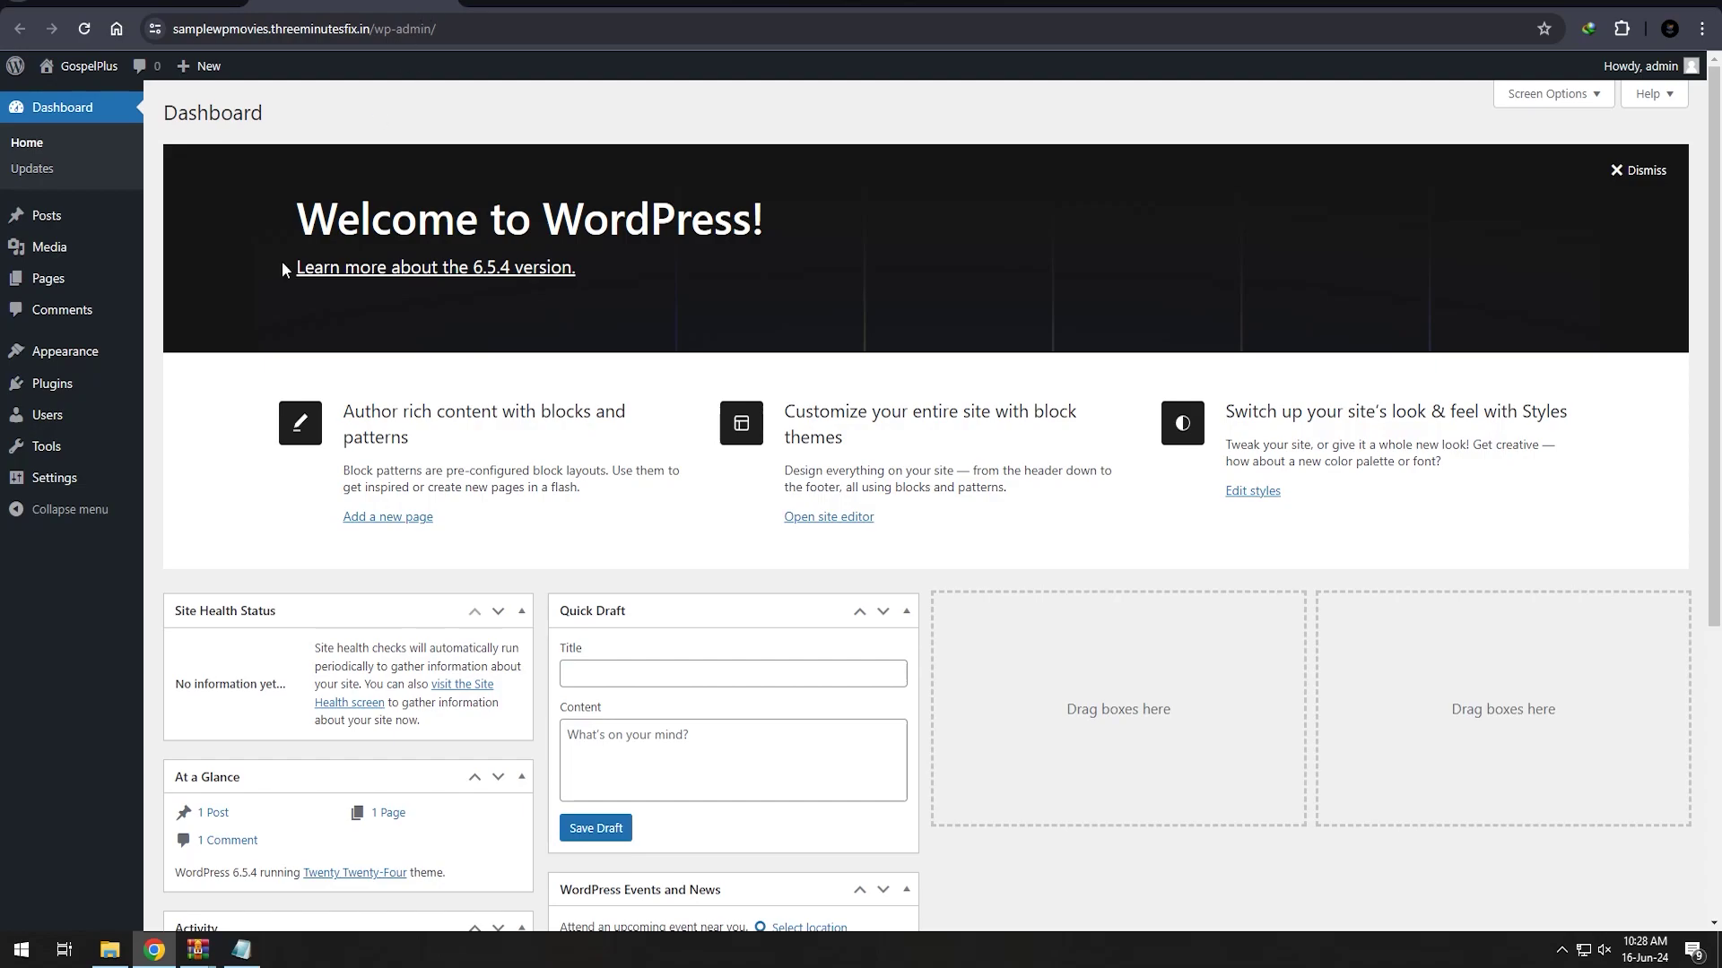
- Open the theme upload form in the WordPress admin of samplewpmovies.threeminutesfix.in, with the fmovie.zip folder window placed beside it
mouse_move(81, 355)
left_click(175, 356)
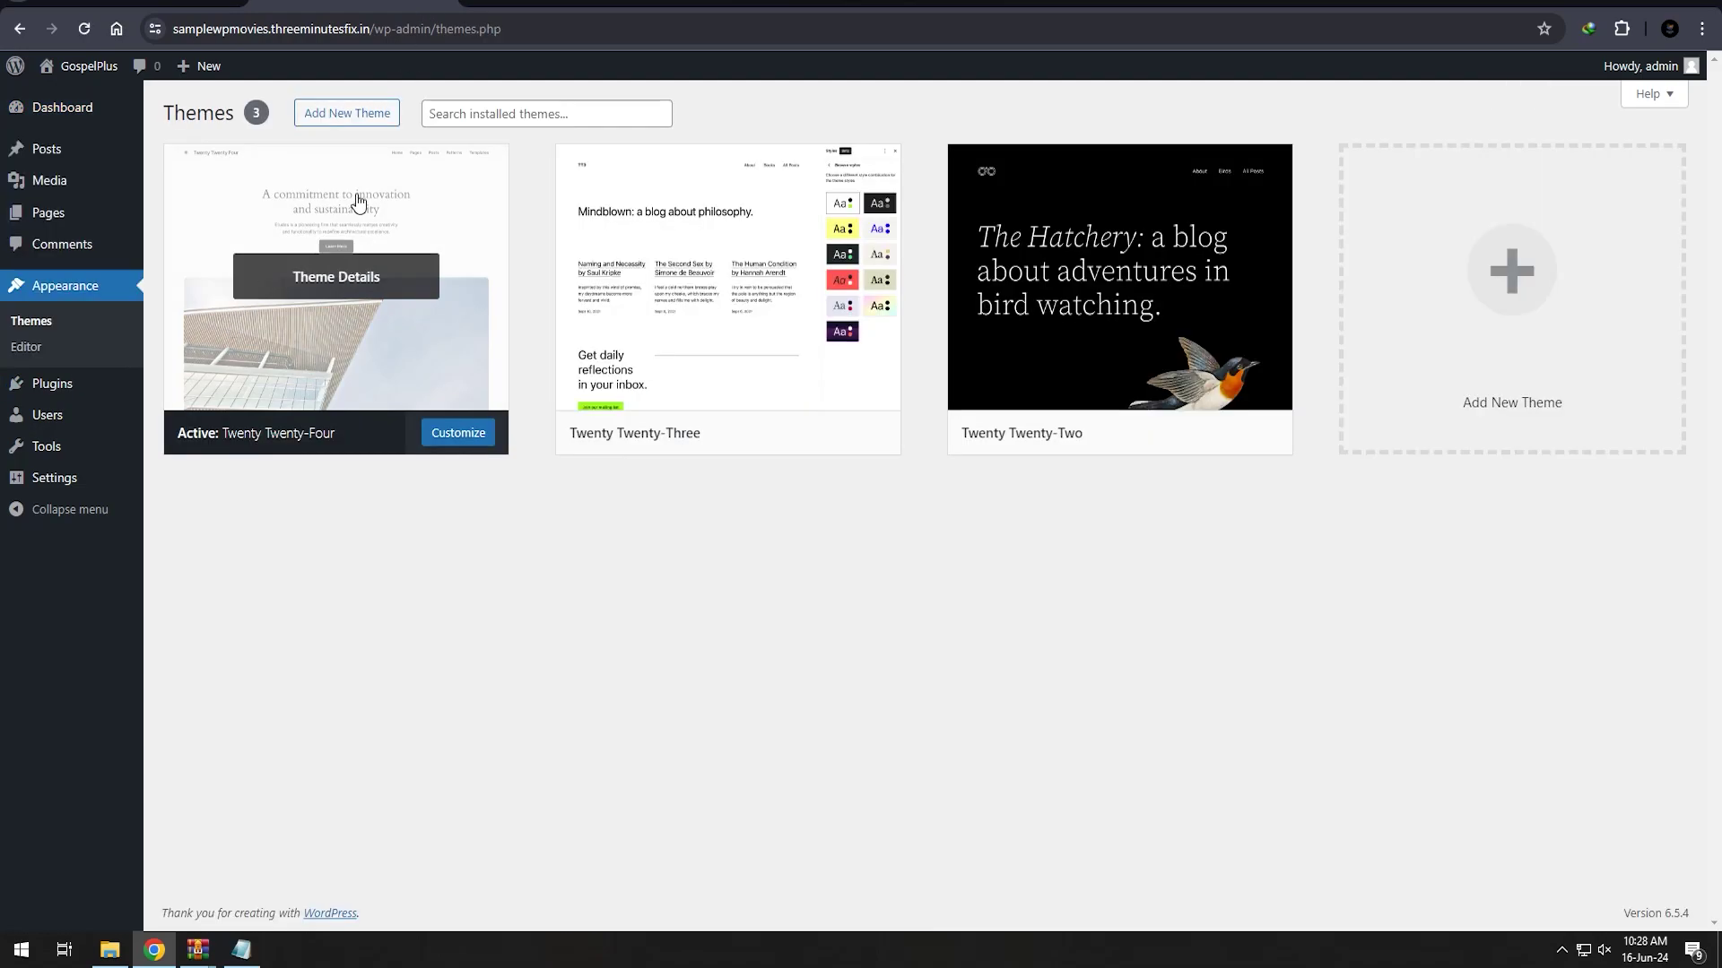
left_click(337, 115)
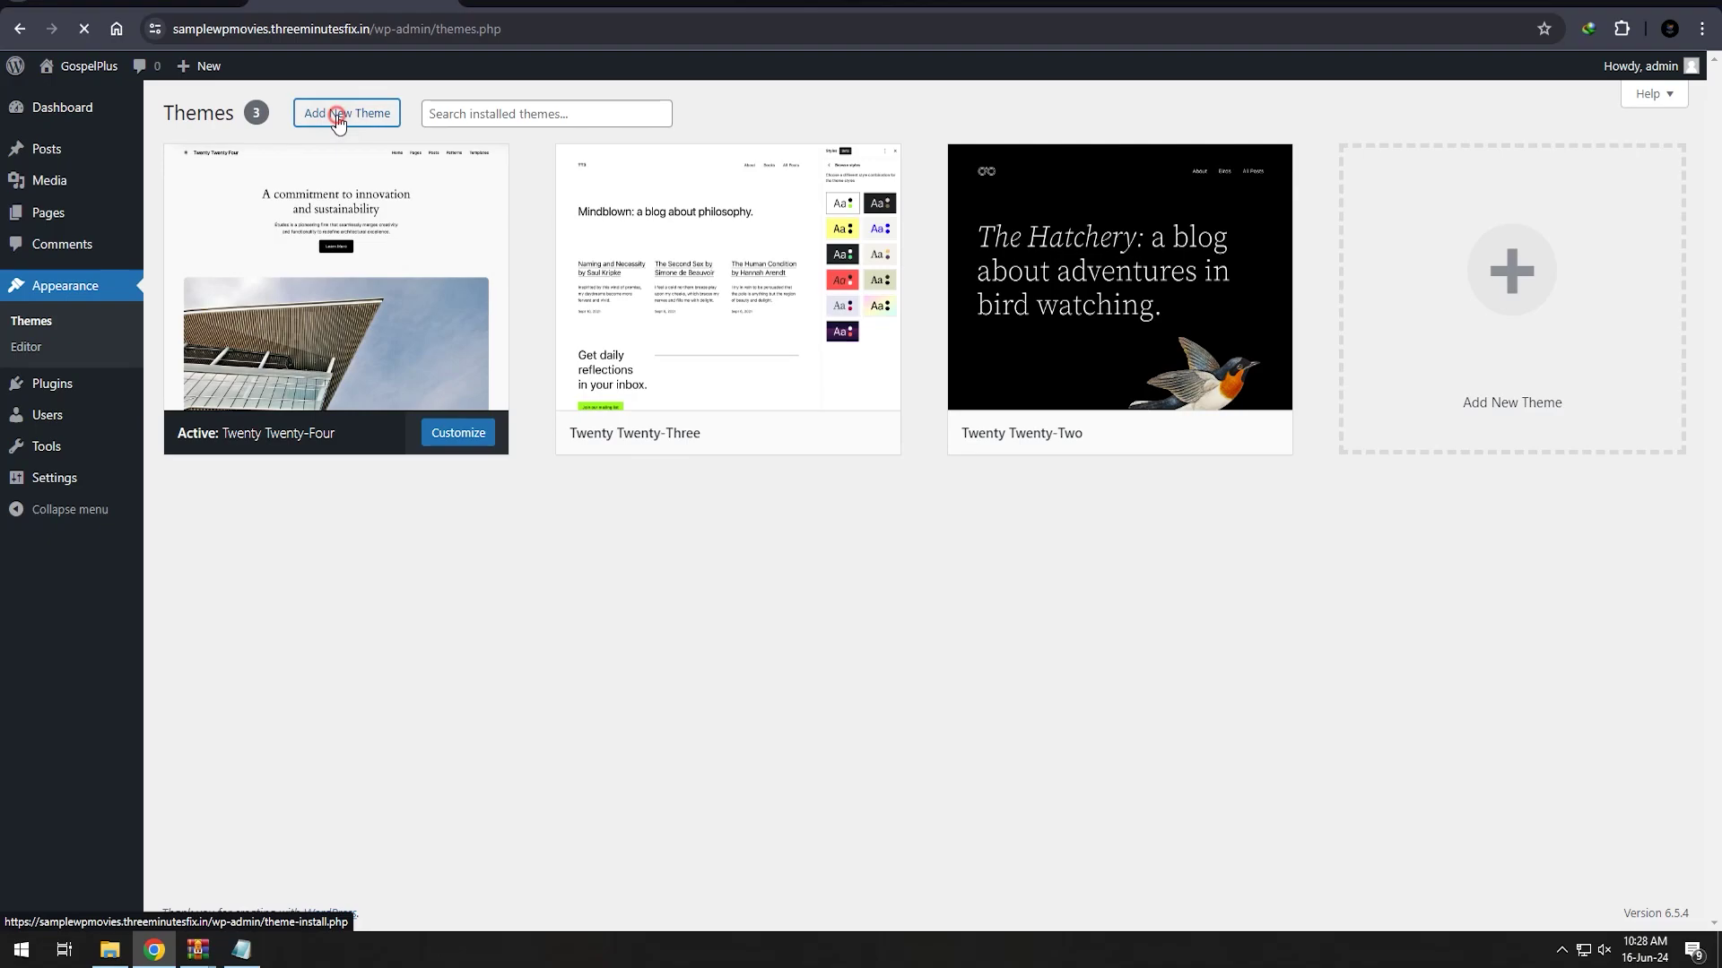
left_click(110, 949)
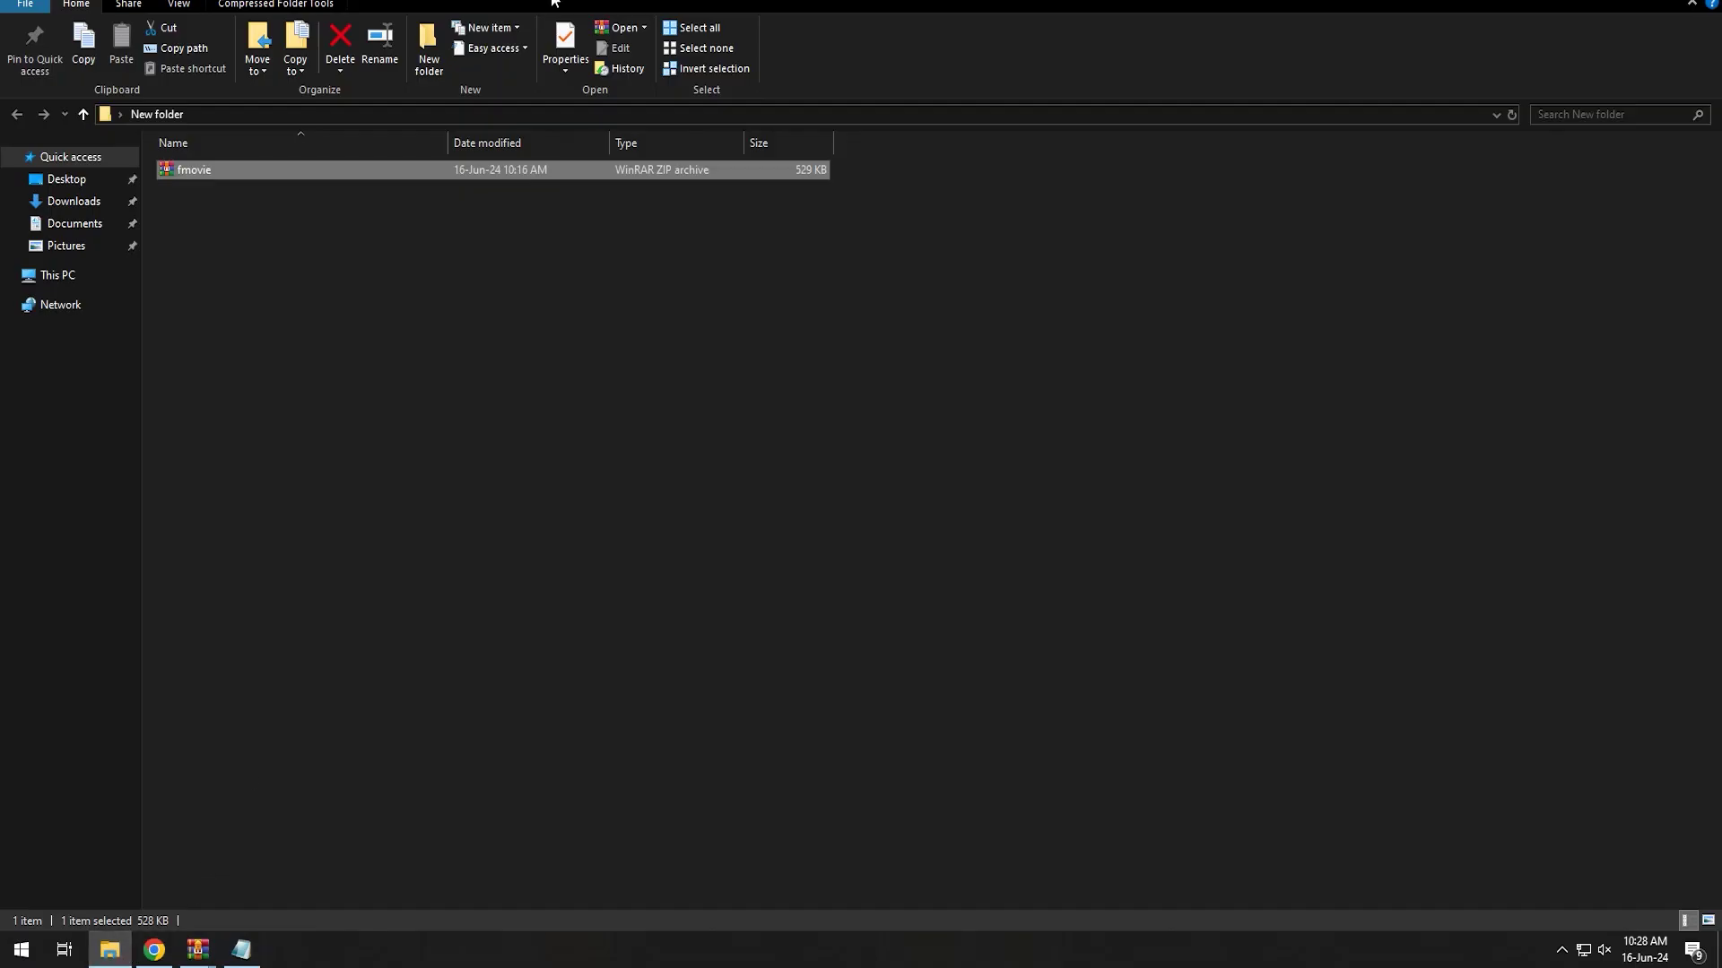
left_click_drag(554, 3, 1343, 321)
left_click(311, 288)
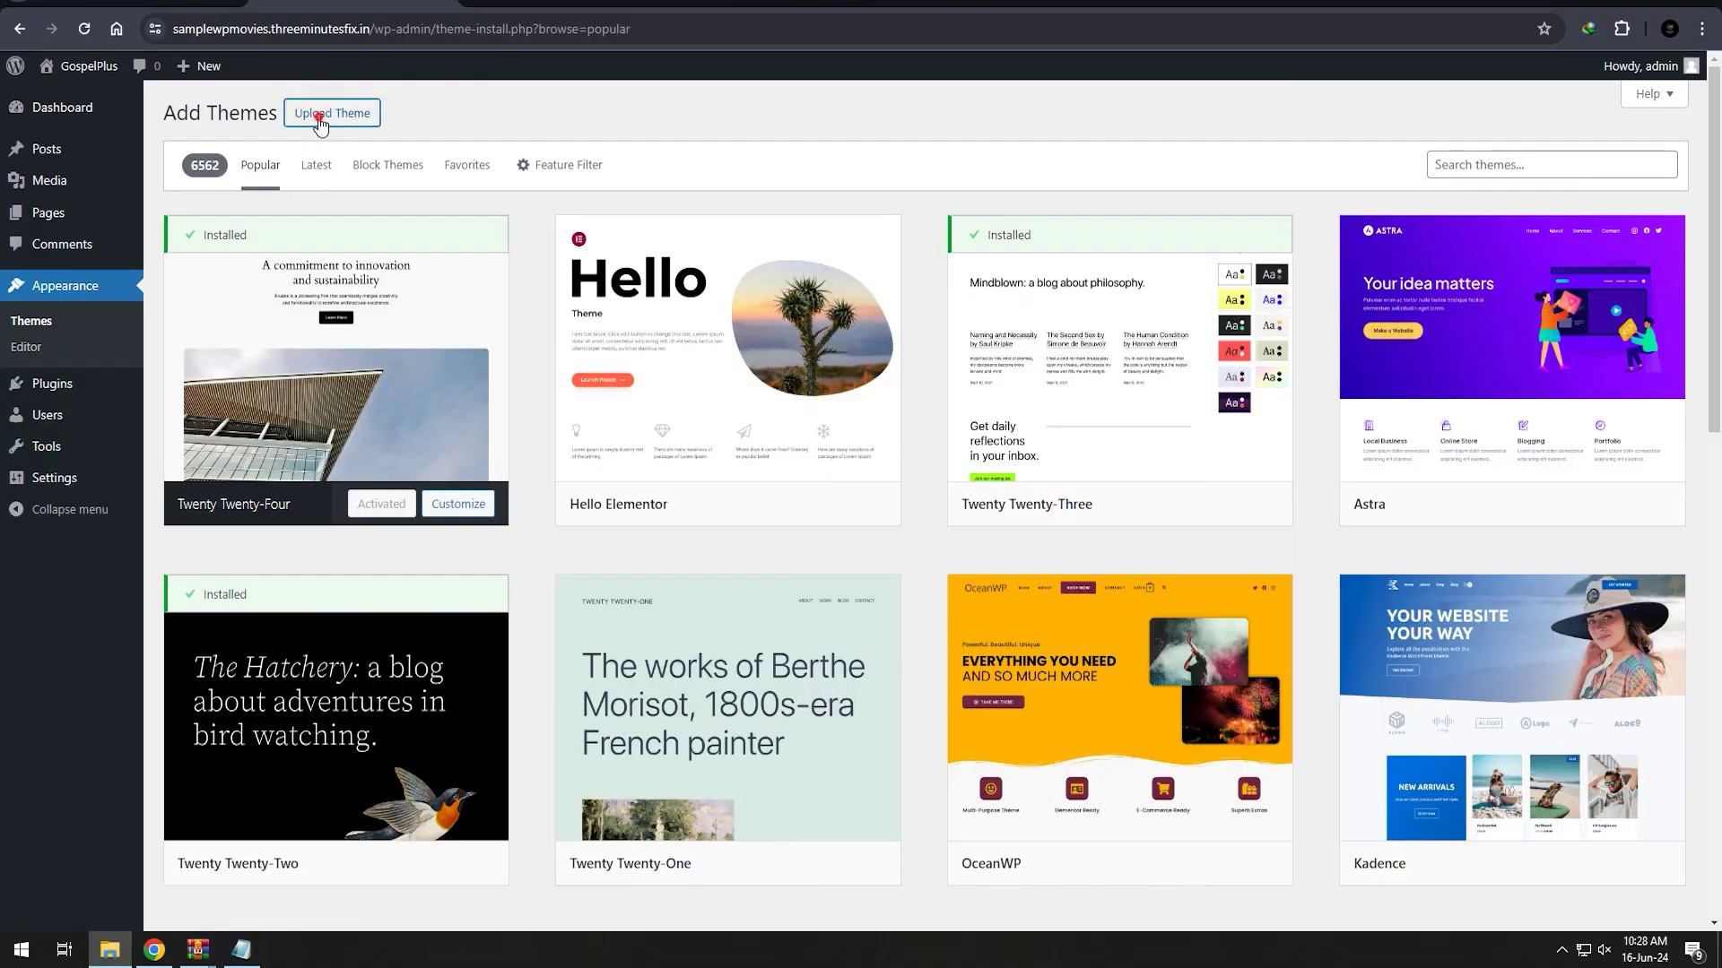
left_click(330, 114)
- Upload fmovie.zip as a new WordPress theme, install it and activate it
left_click(106, 952)
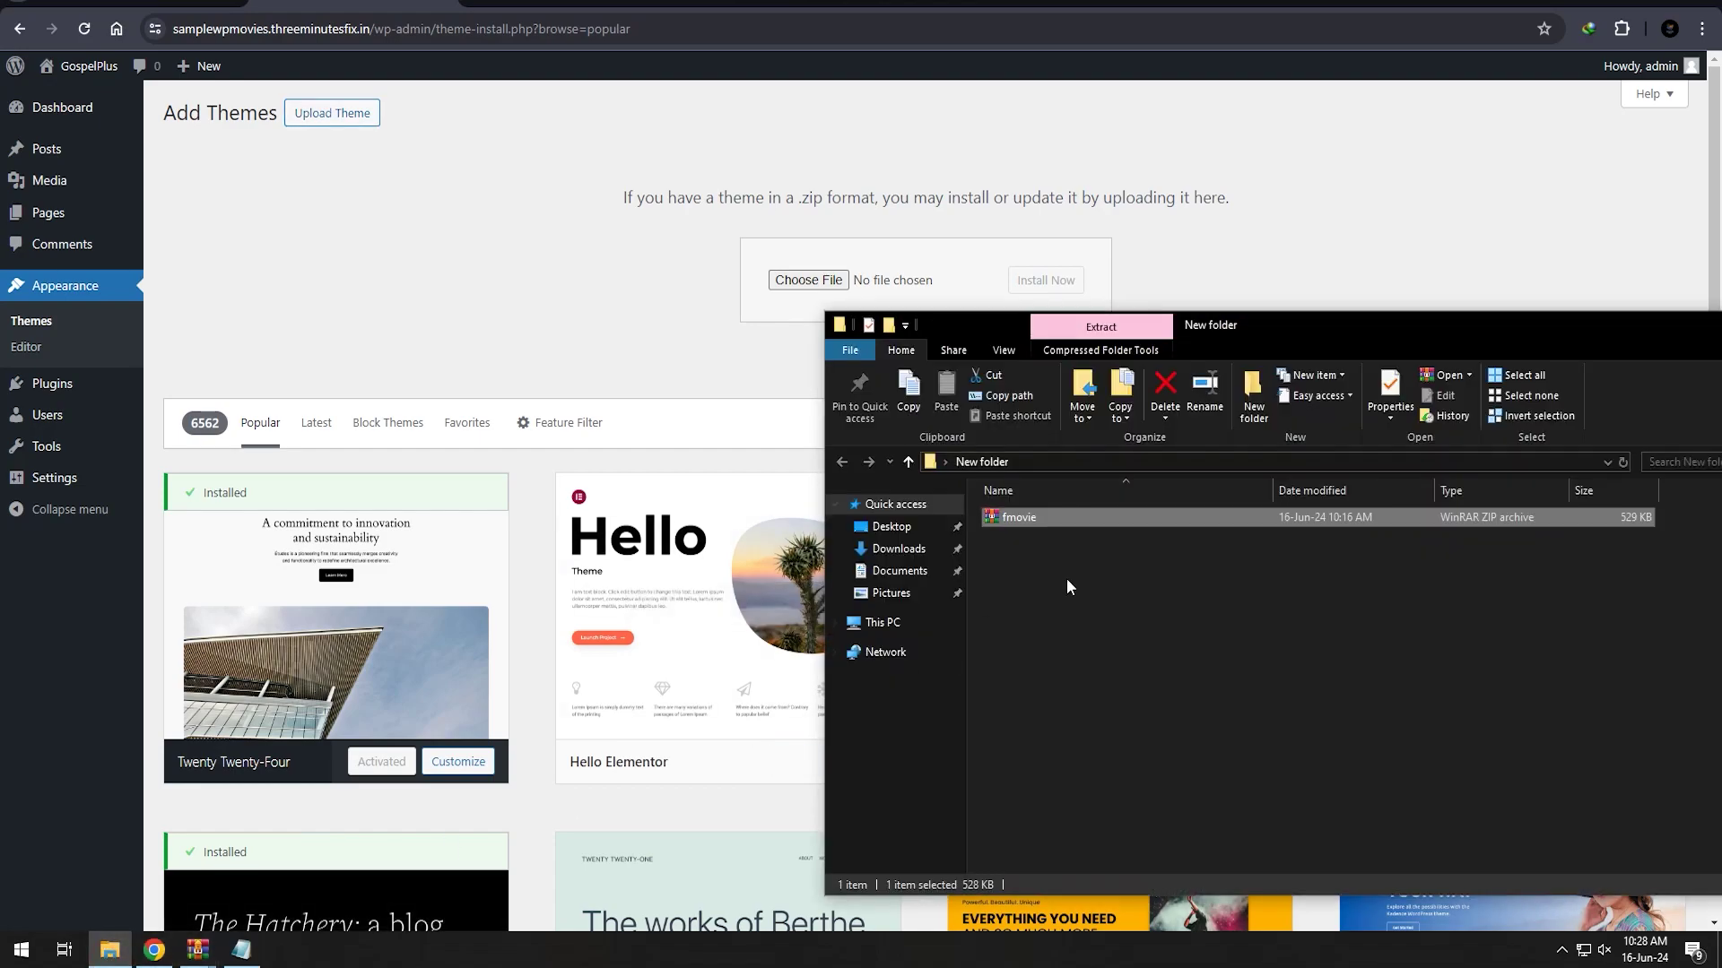
left_click_drag(1021, 529, 854, 292)
left_click(1016, 285)
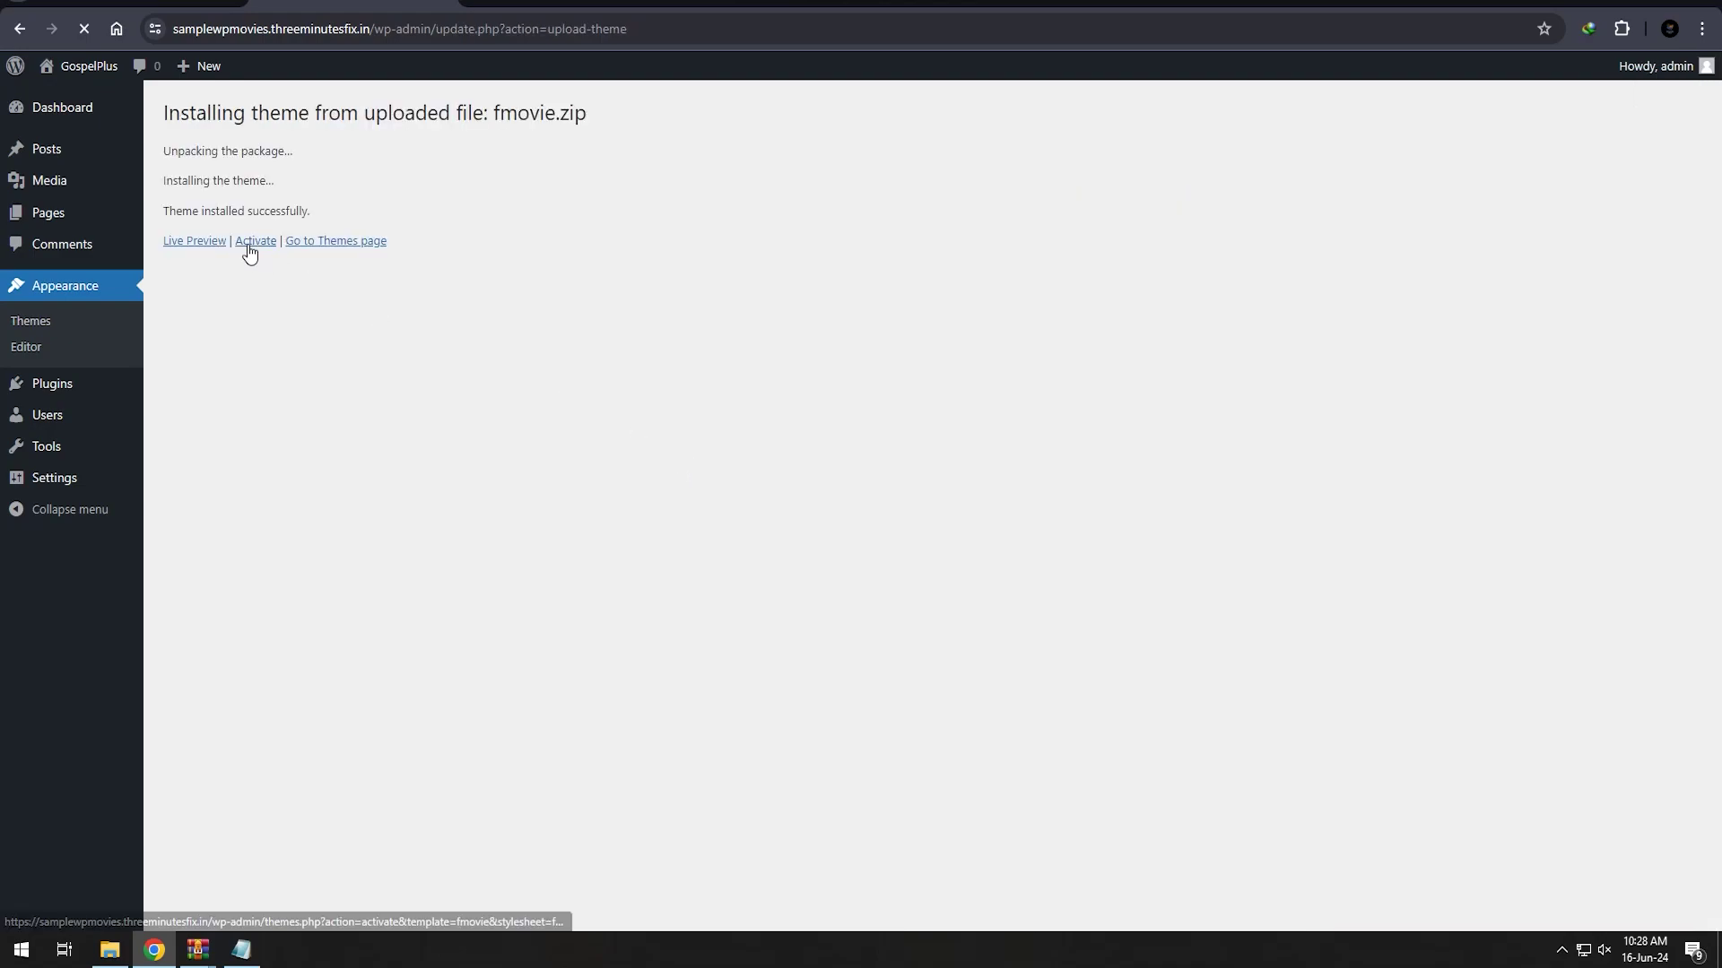
left_click(255, 242)
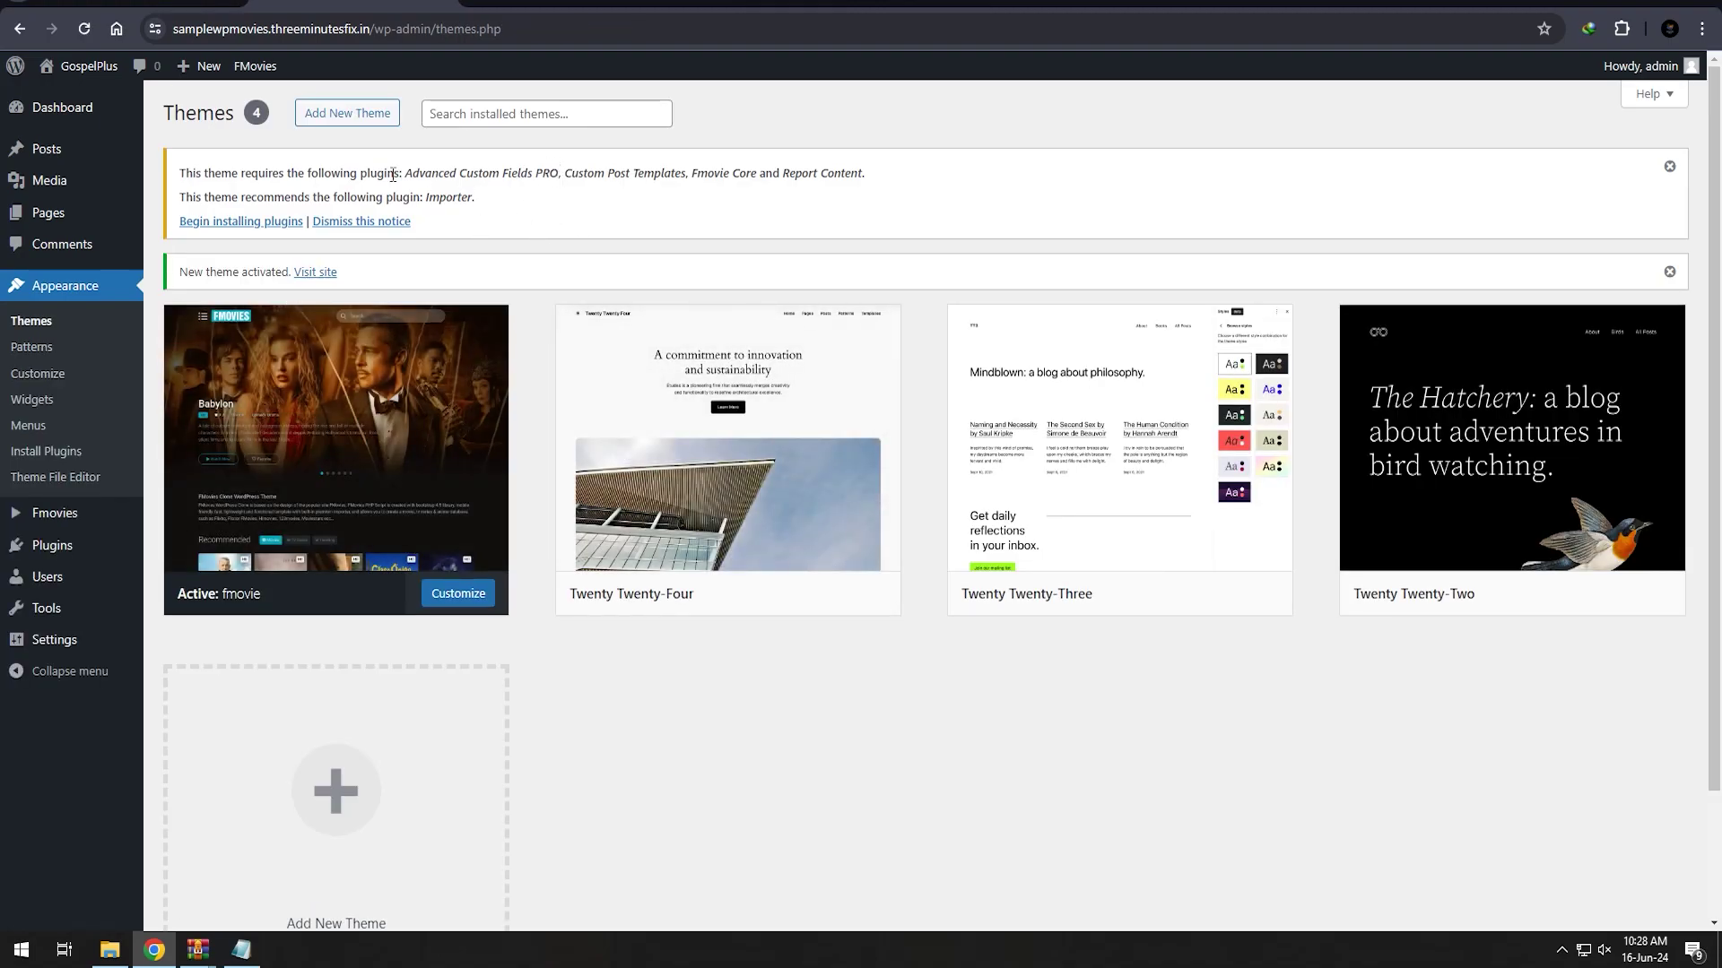
- Review the required plugins listed for the fmovie theme and check the WP Toolkit and MultiPHP Manager pages
left_click_drag(228, 174, 587, 173)
left_click(589, 170)
key("ctrl+shift+Tab")
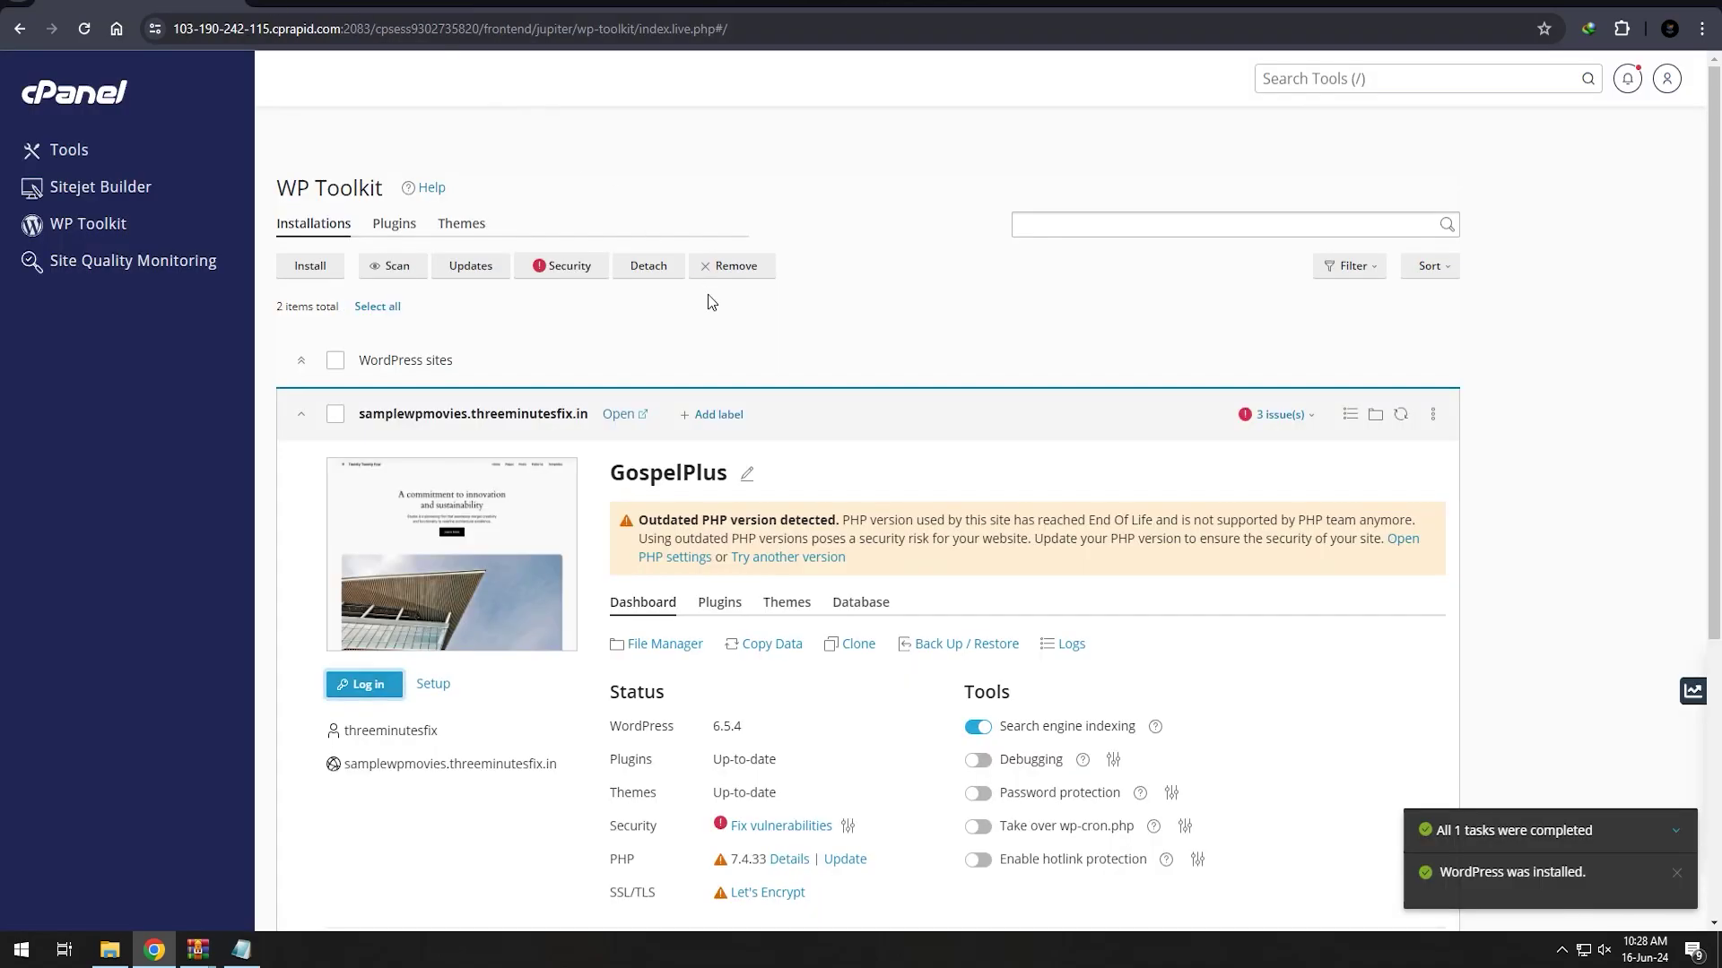
key("ctrl+Tab")
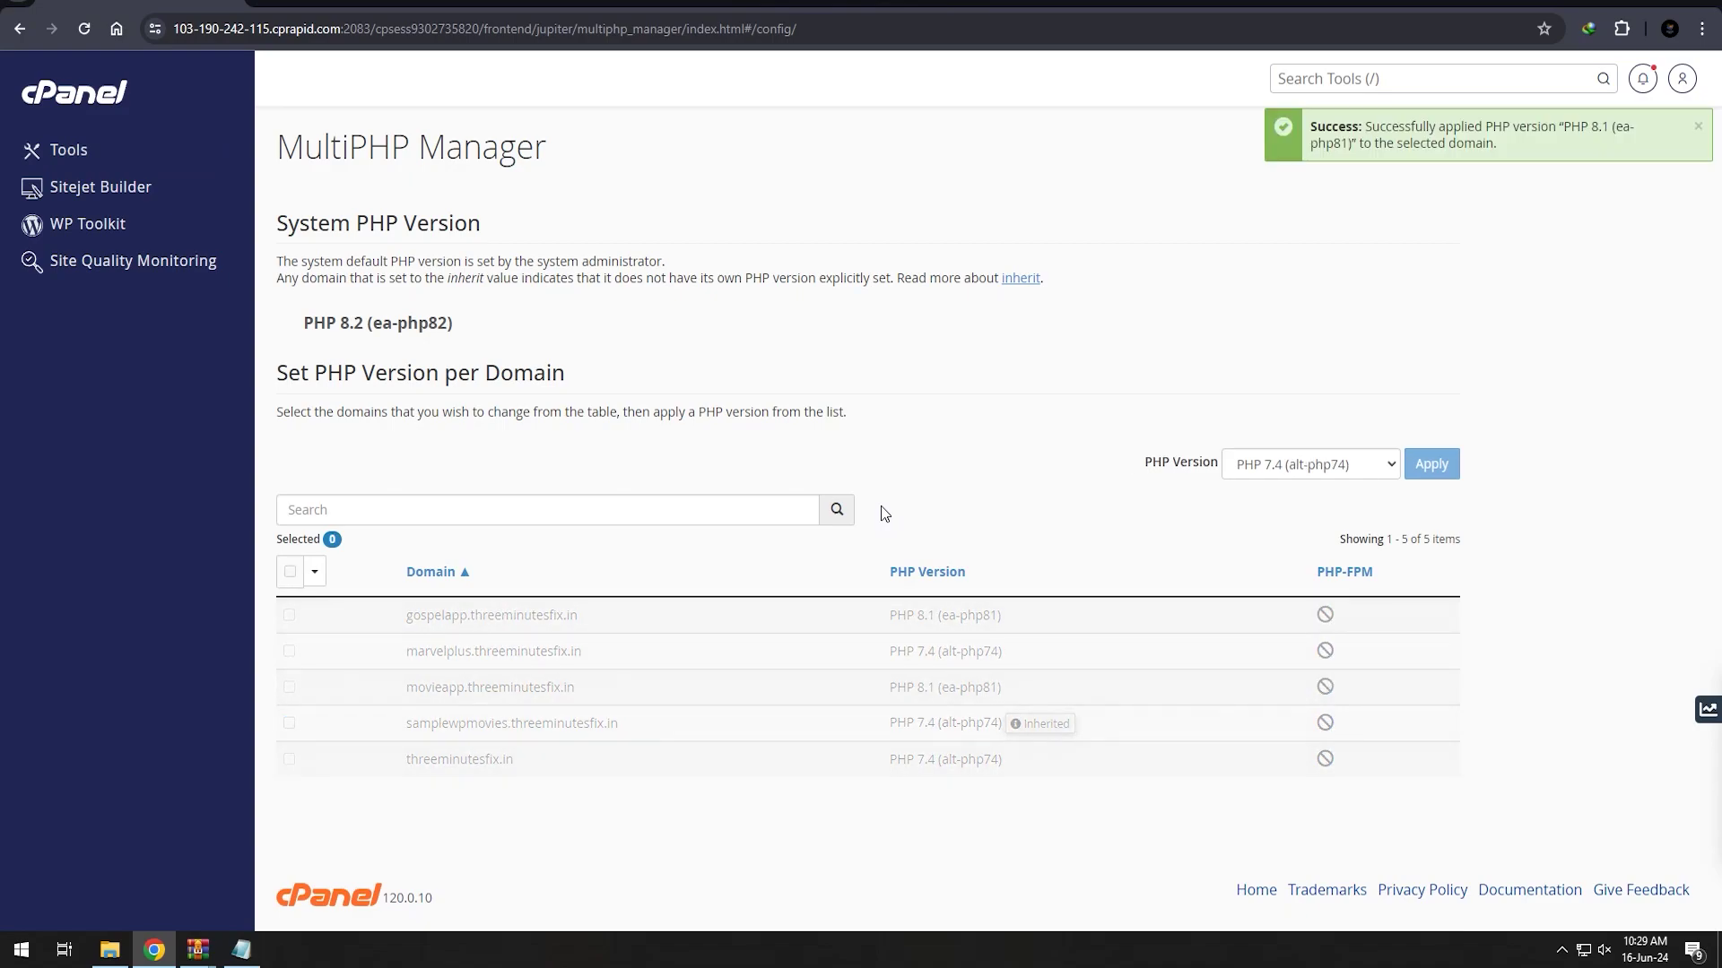
key("ctrl+Tab")
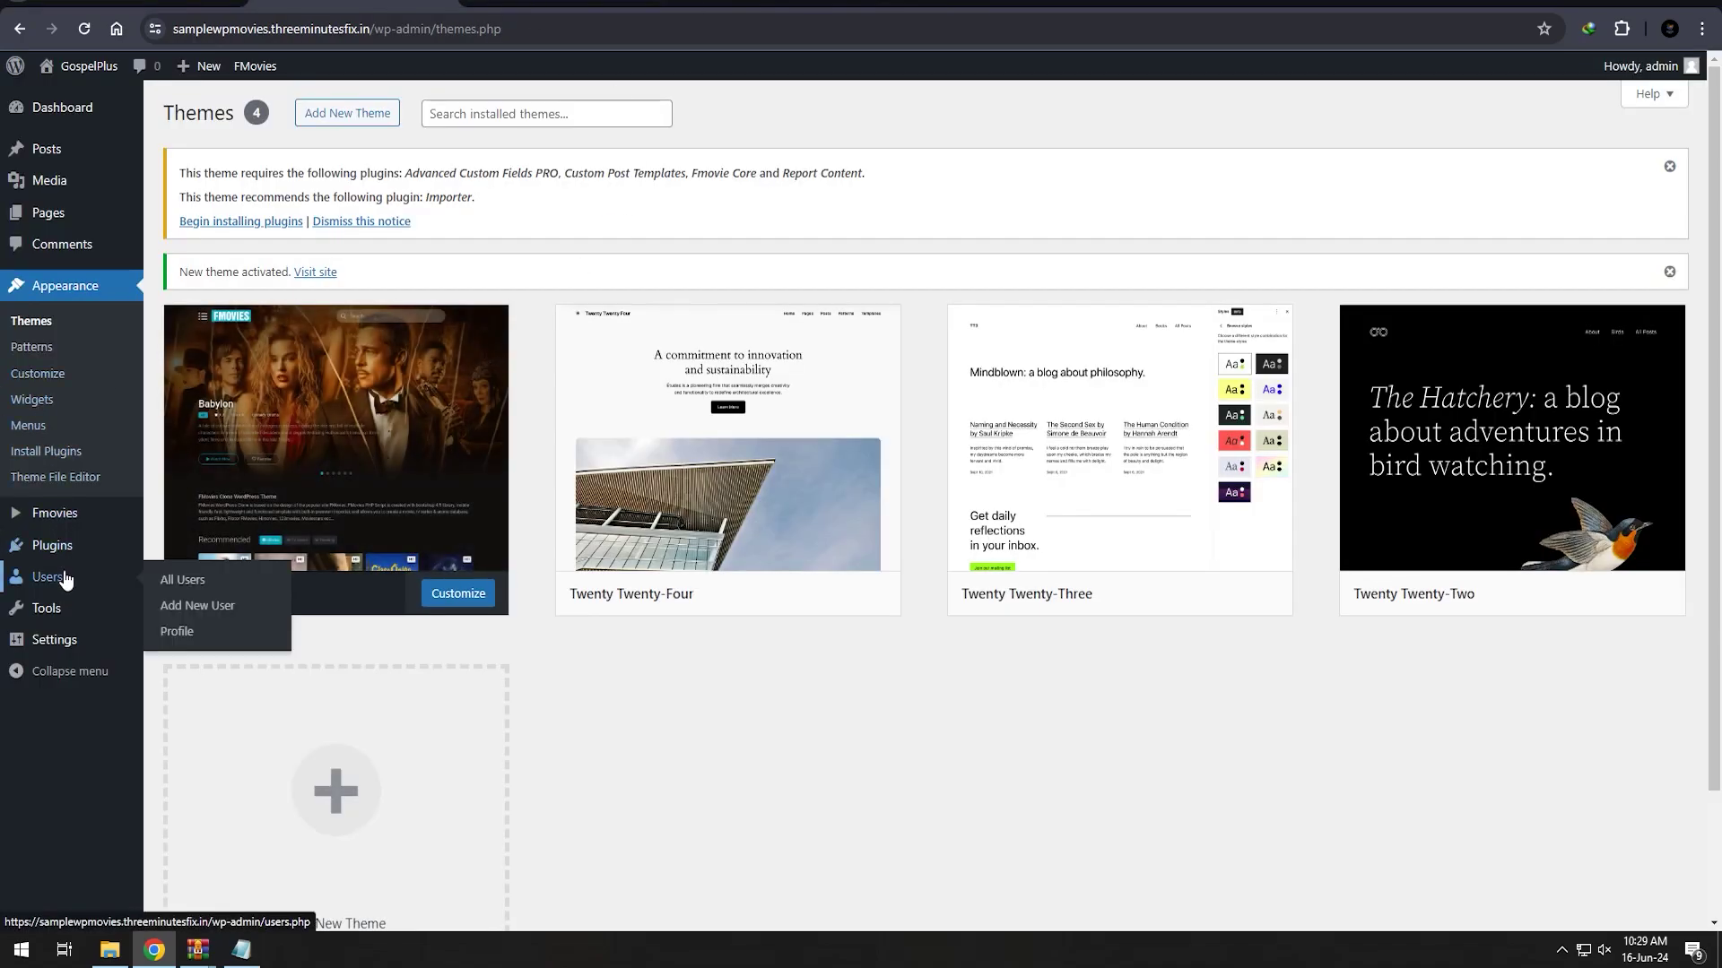
mouse_move(63, 544)
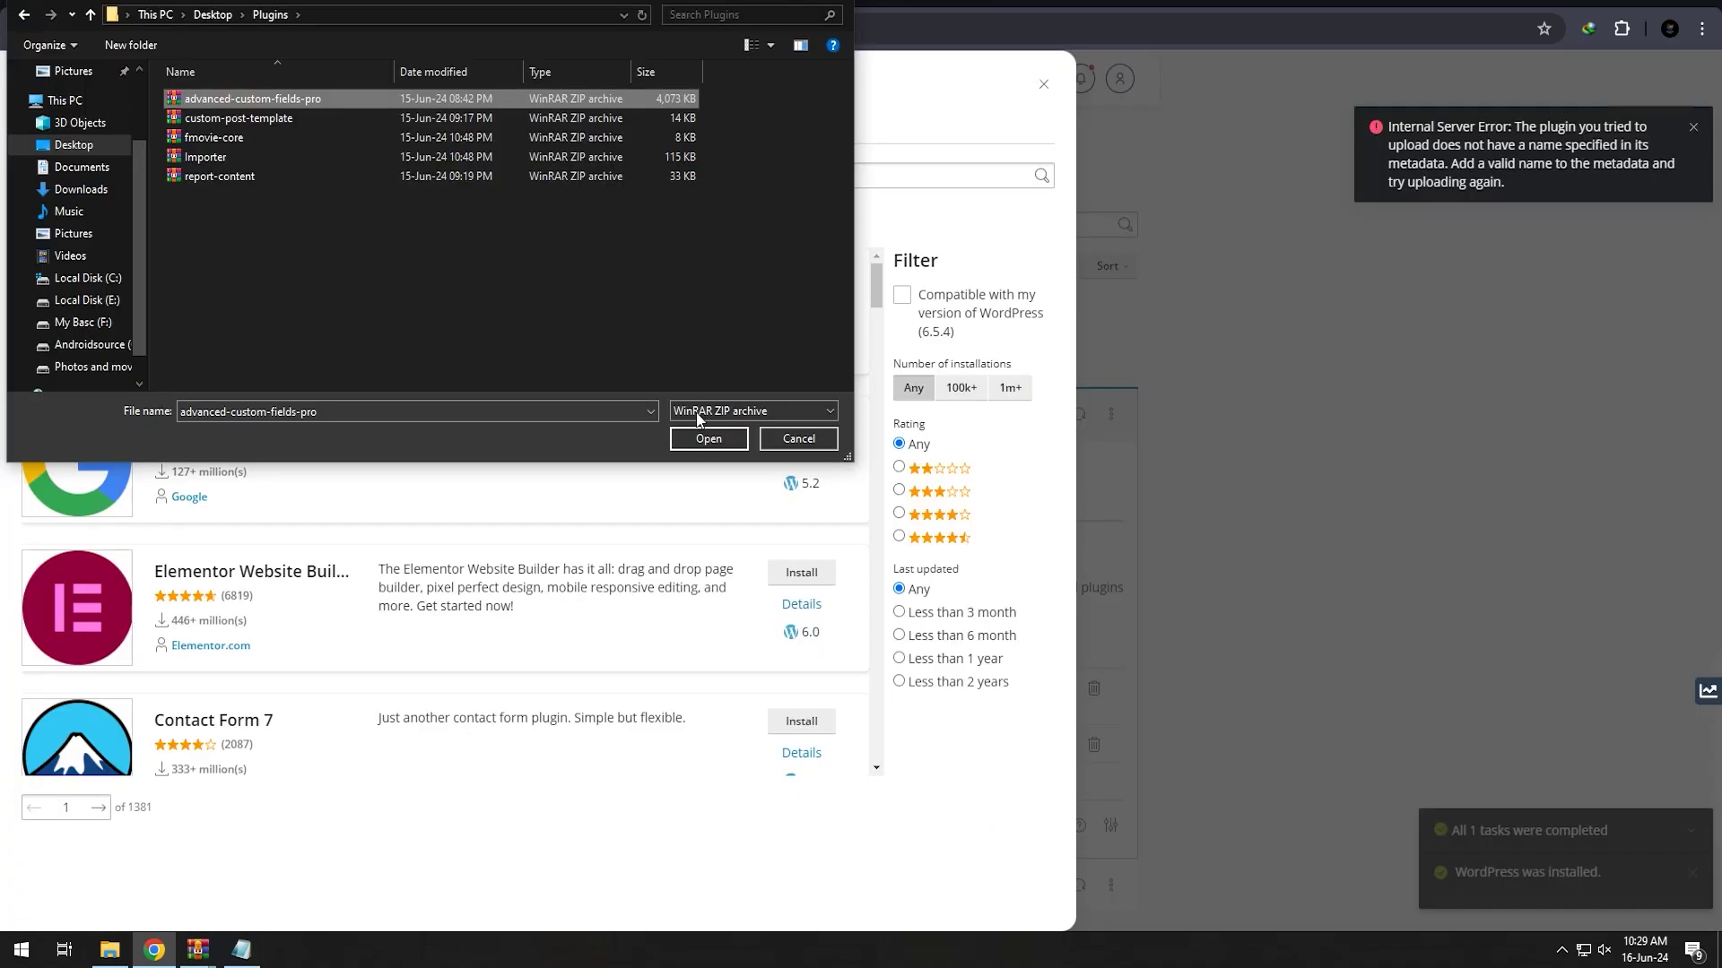
- Upload and install the advanced-custom-fields-pro plugin on samplewpmovies.threeminutesfix.in through WP Toolkit
left_click(704, 434)
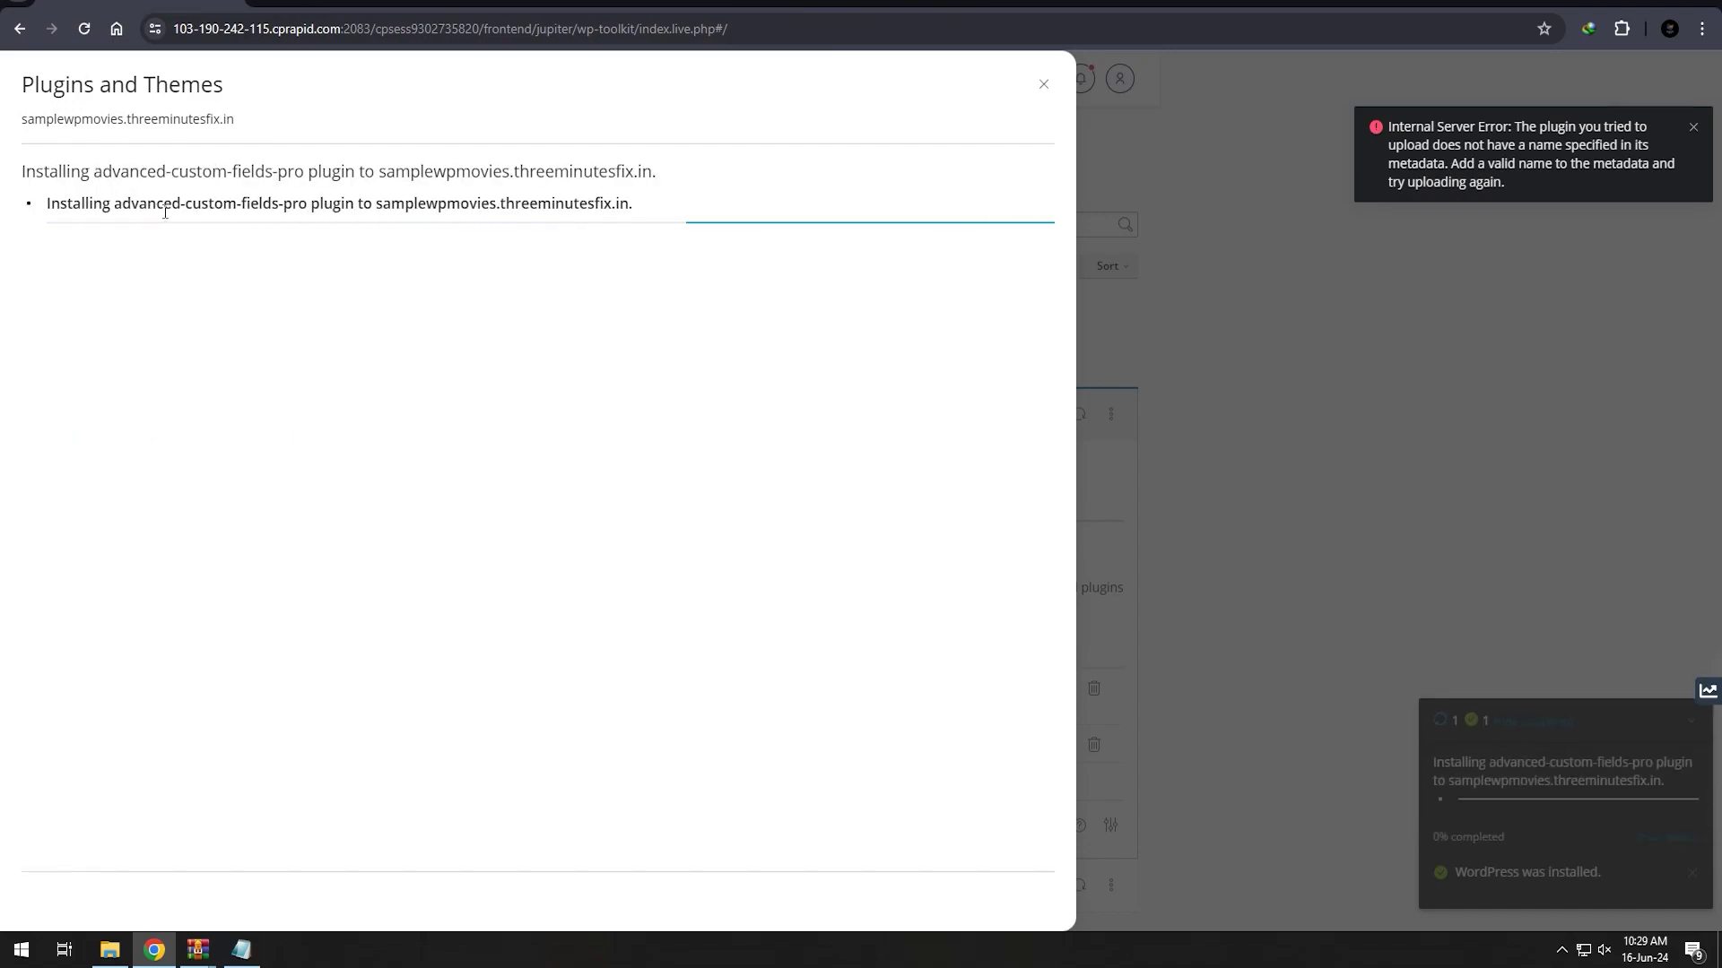
left_click_drag(164, 205, 366, 199)
left_click(370, 204)
left_click(1693, 126)
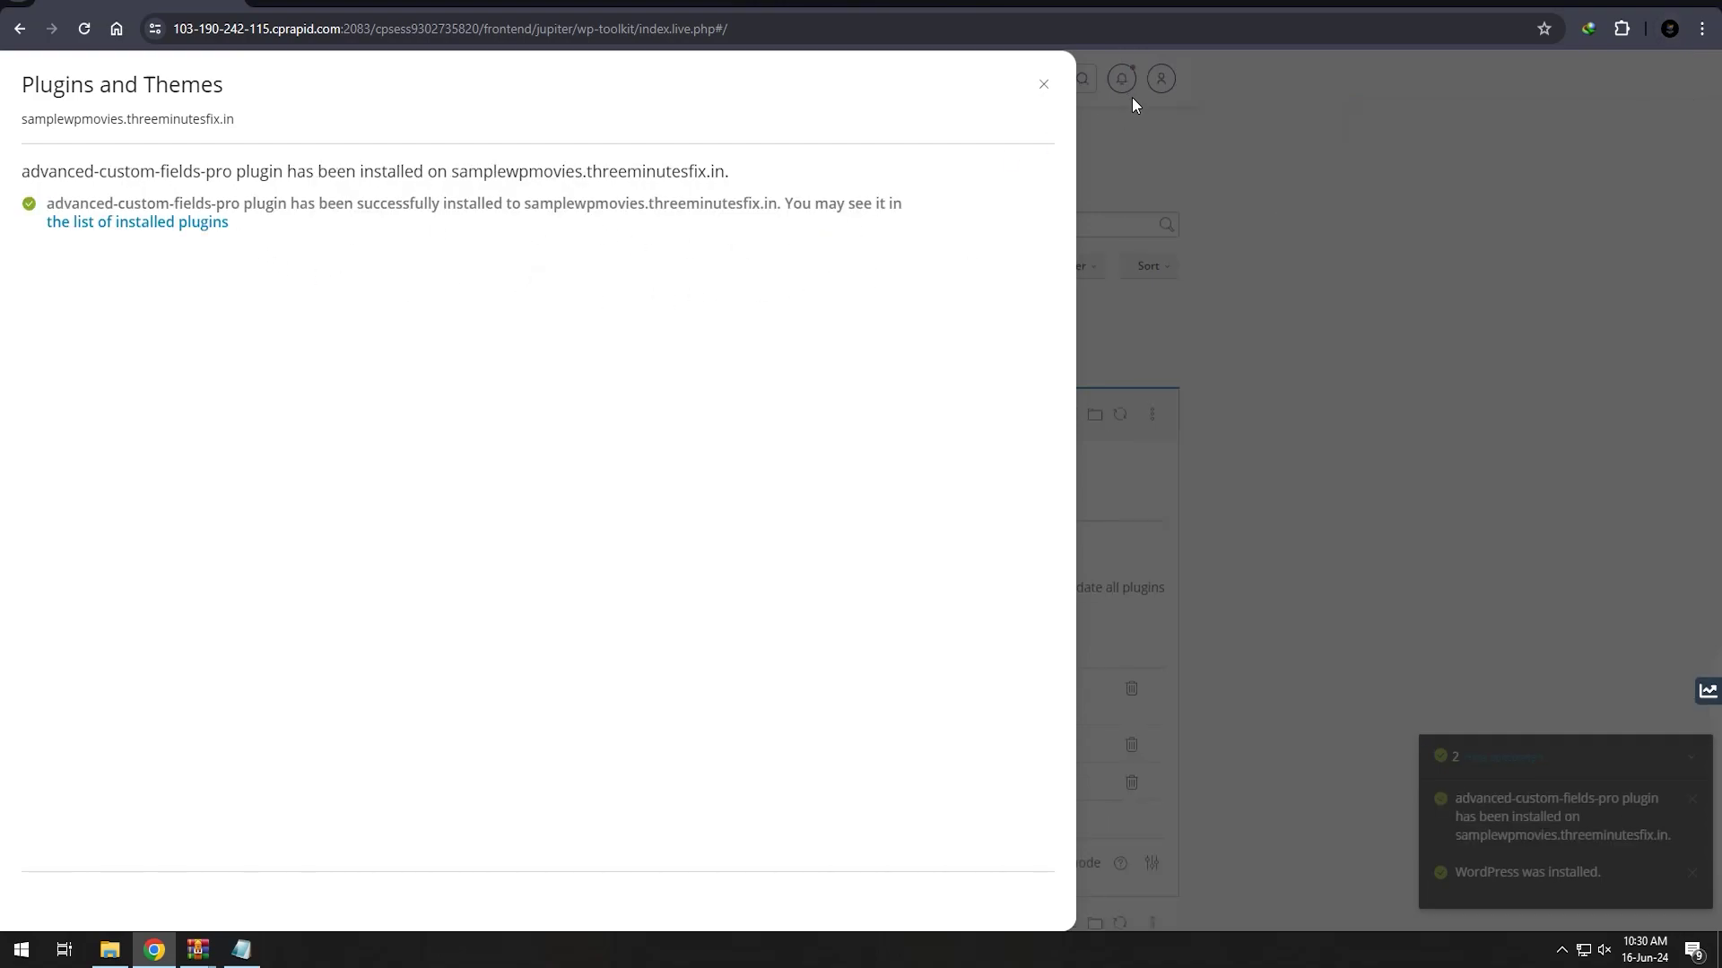
left_click(1041, 85)
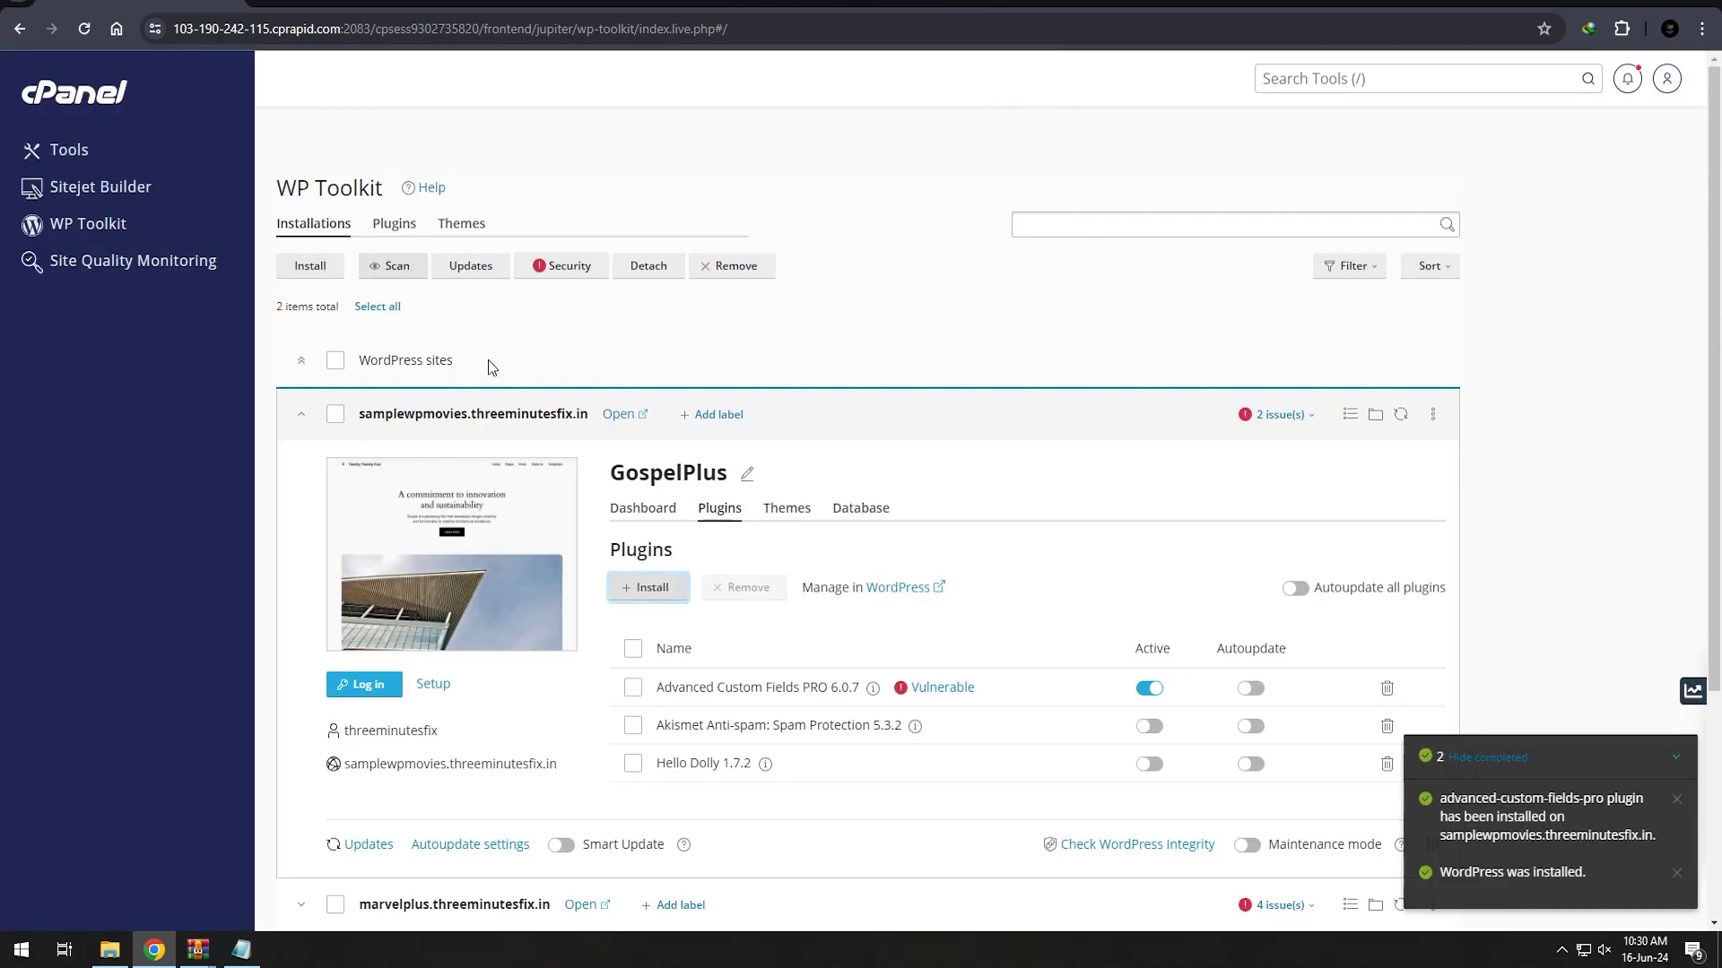
left_click(394, 223)
left_click(311, 293)
key("Escape")
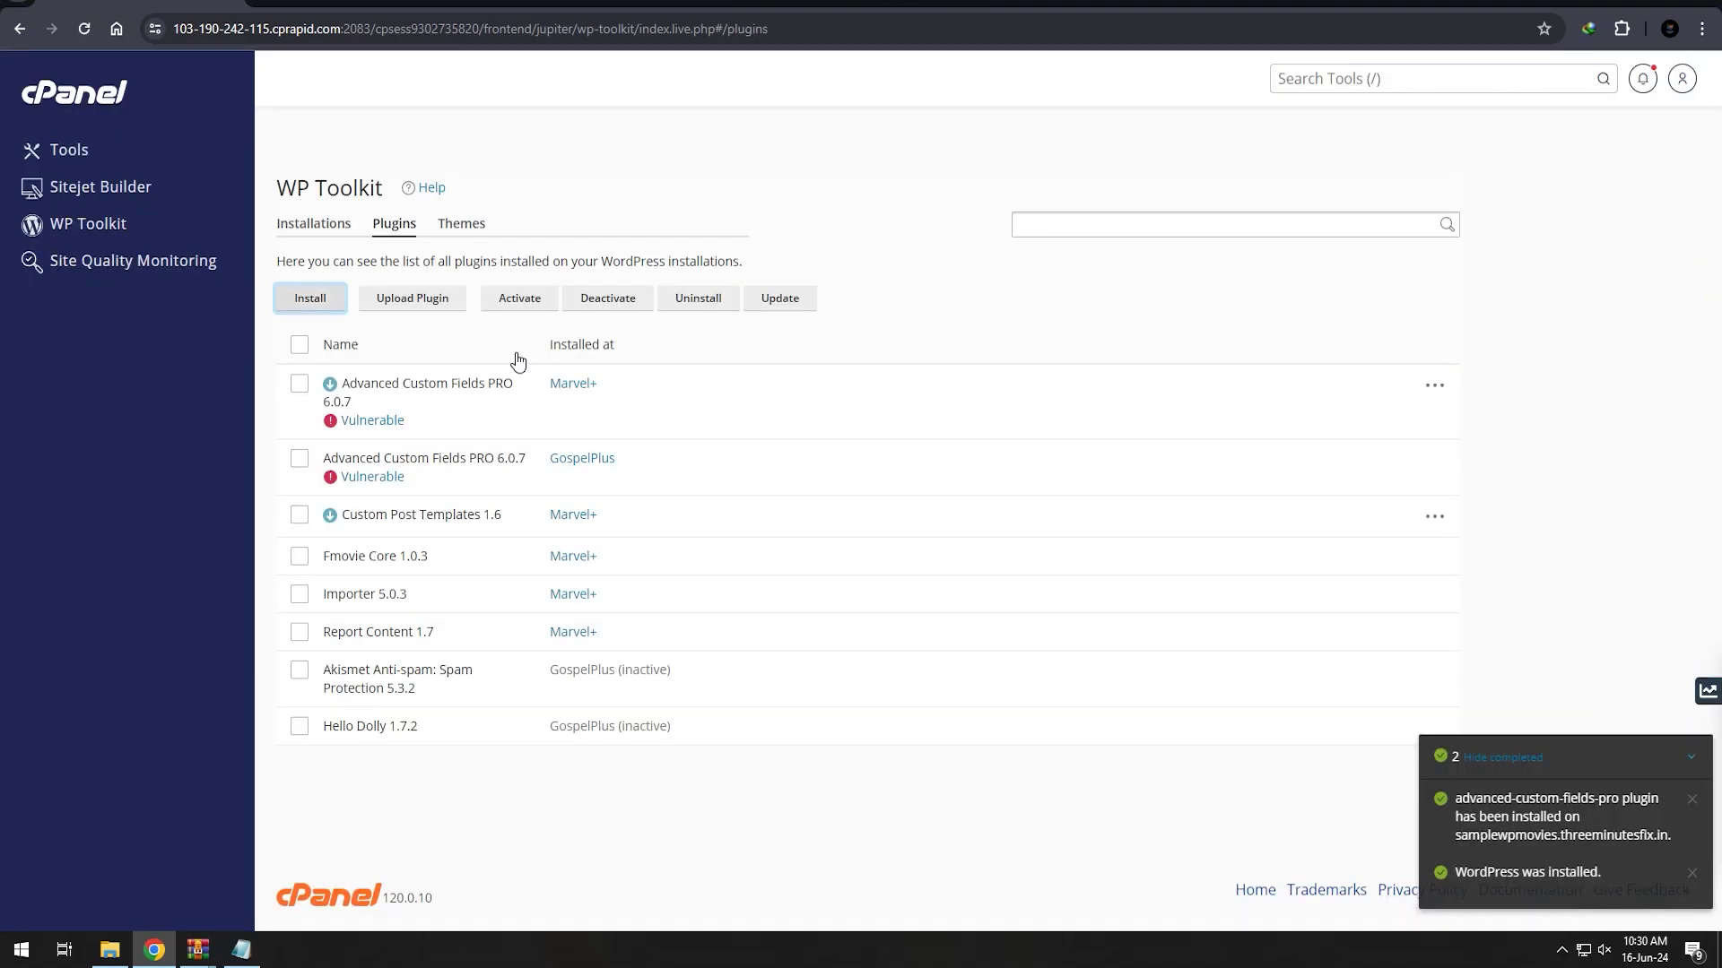
left_click(338, 305)
key("Escape")
left_click(415, 299)
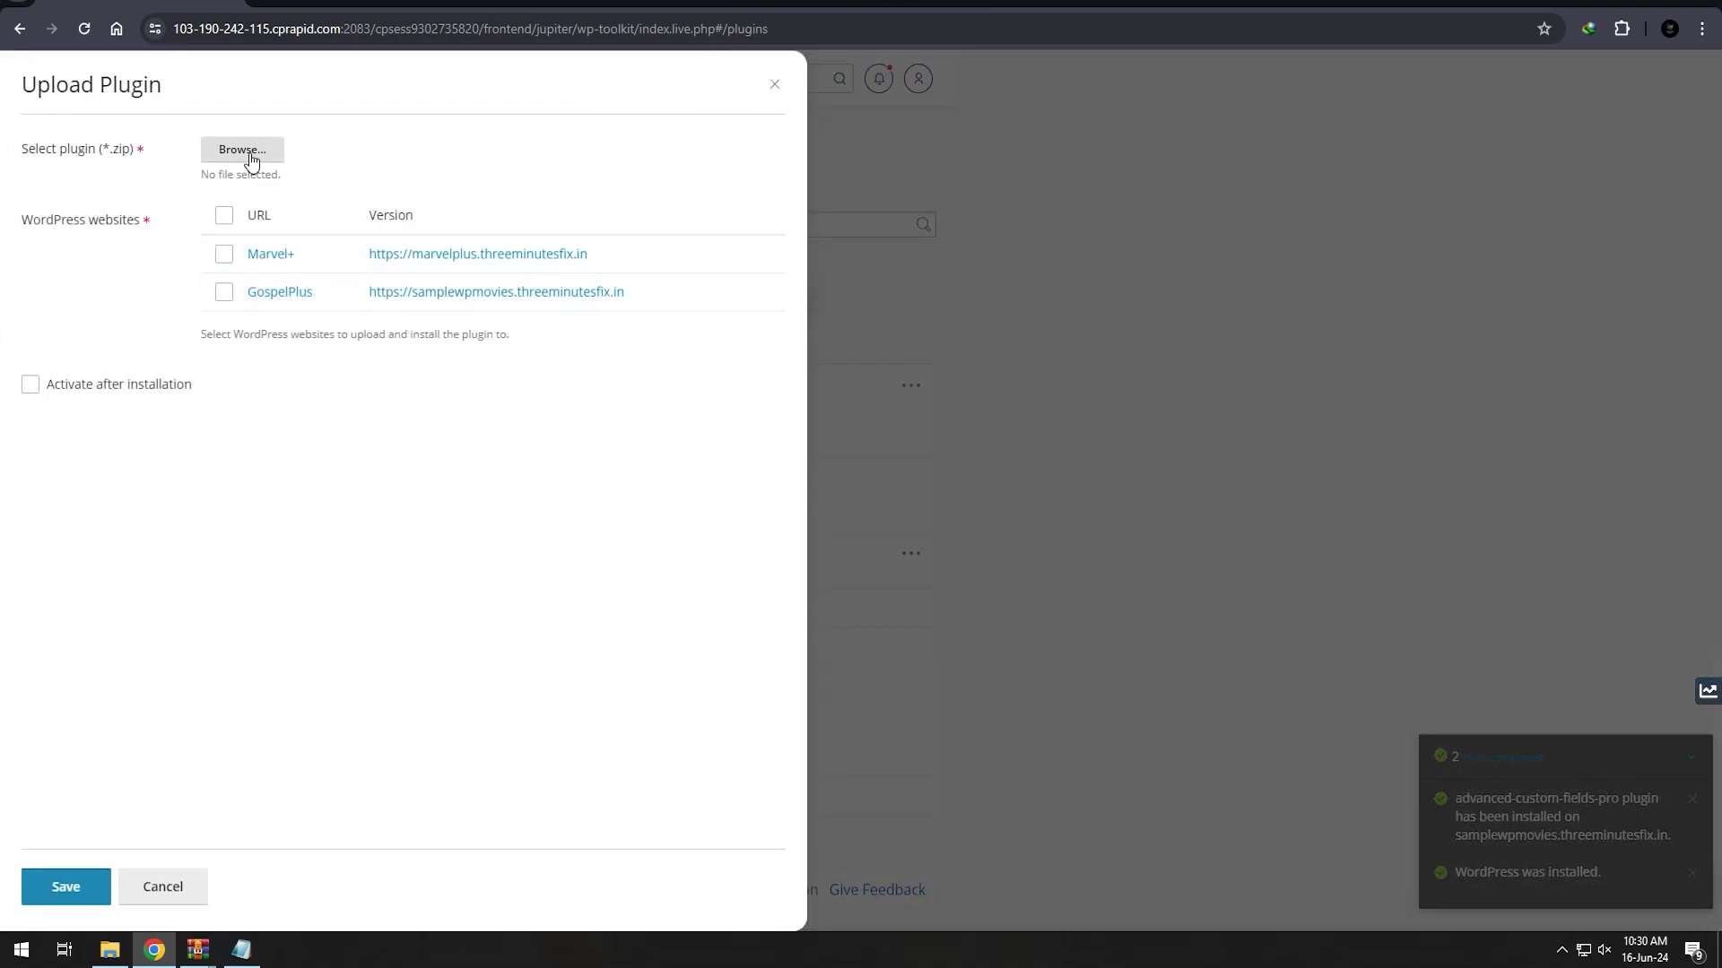
key("Escape")
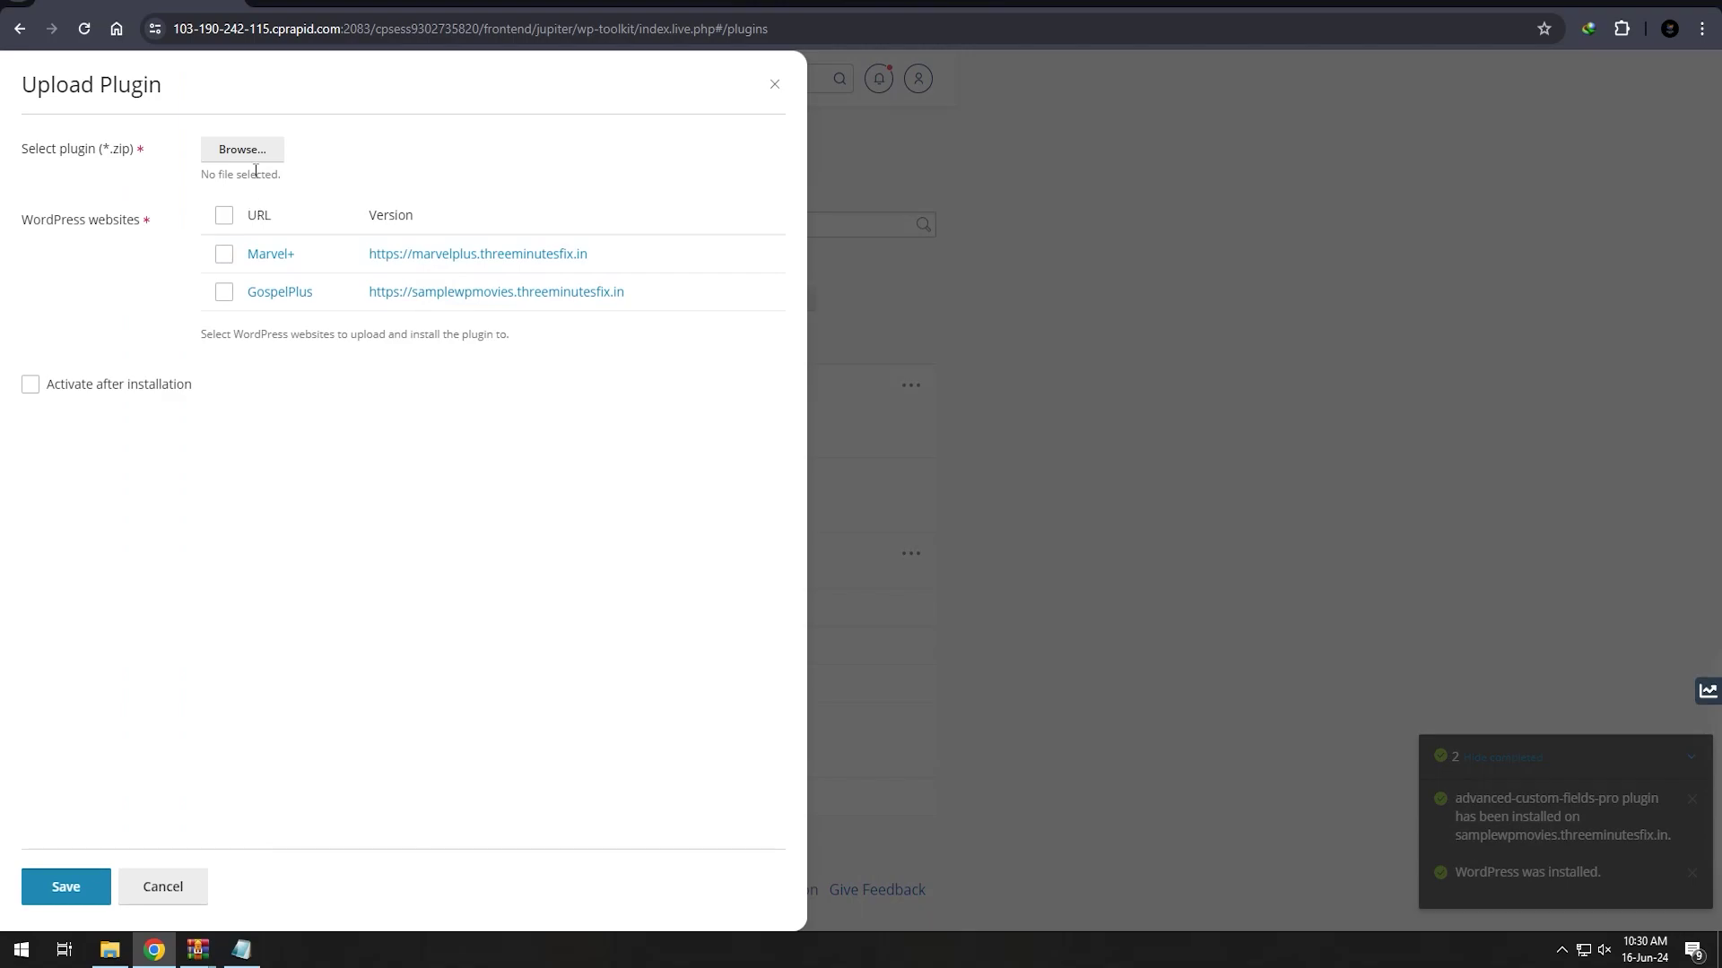
left_click(226, 293)
key("Escape")
left_click(313, 223)
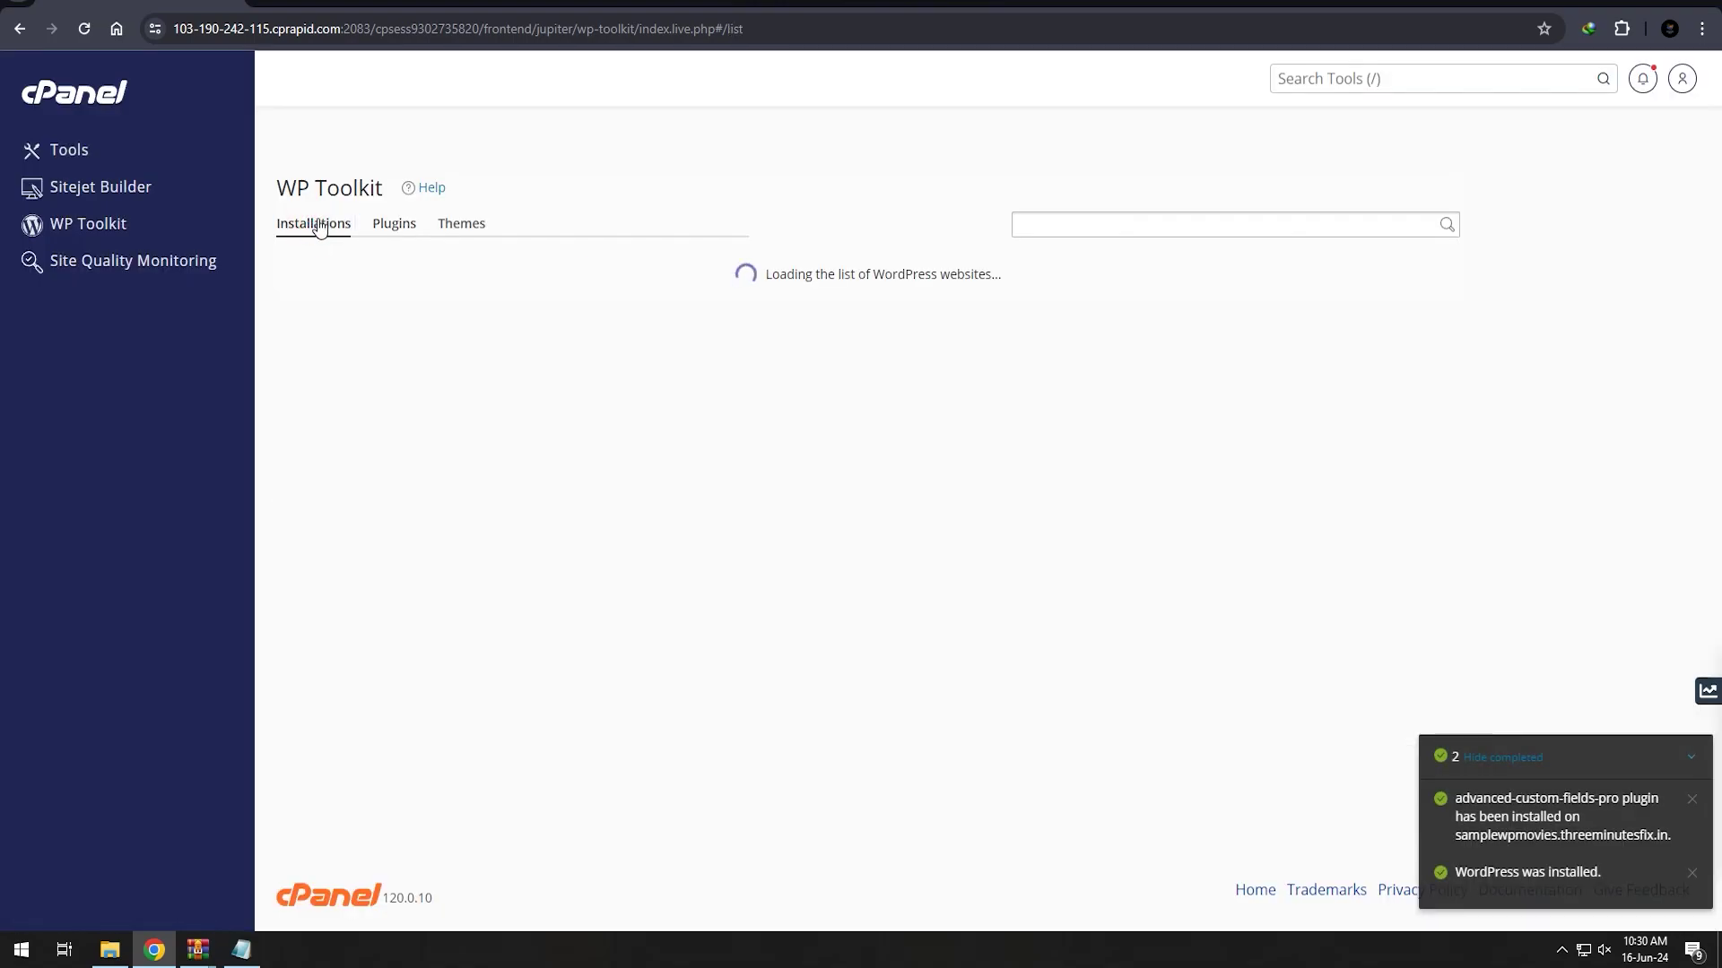
- Upload and install the custom-post-template plugin from the Plugins folder on the samplewpmovies site
left_click(718, 504)
left_click(645, 587)
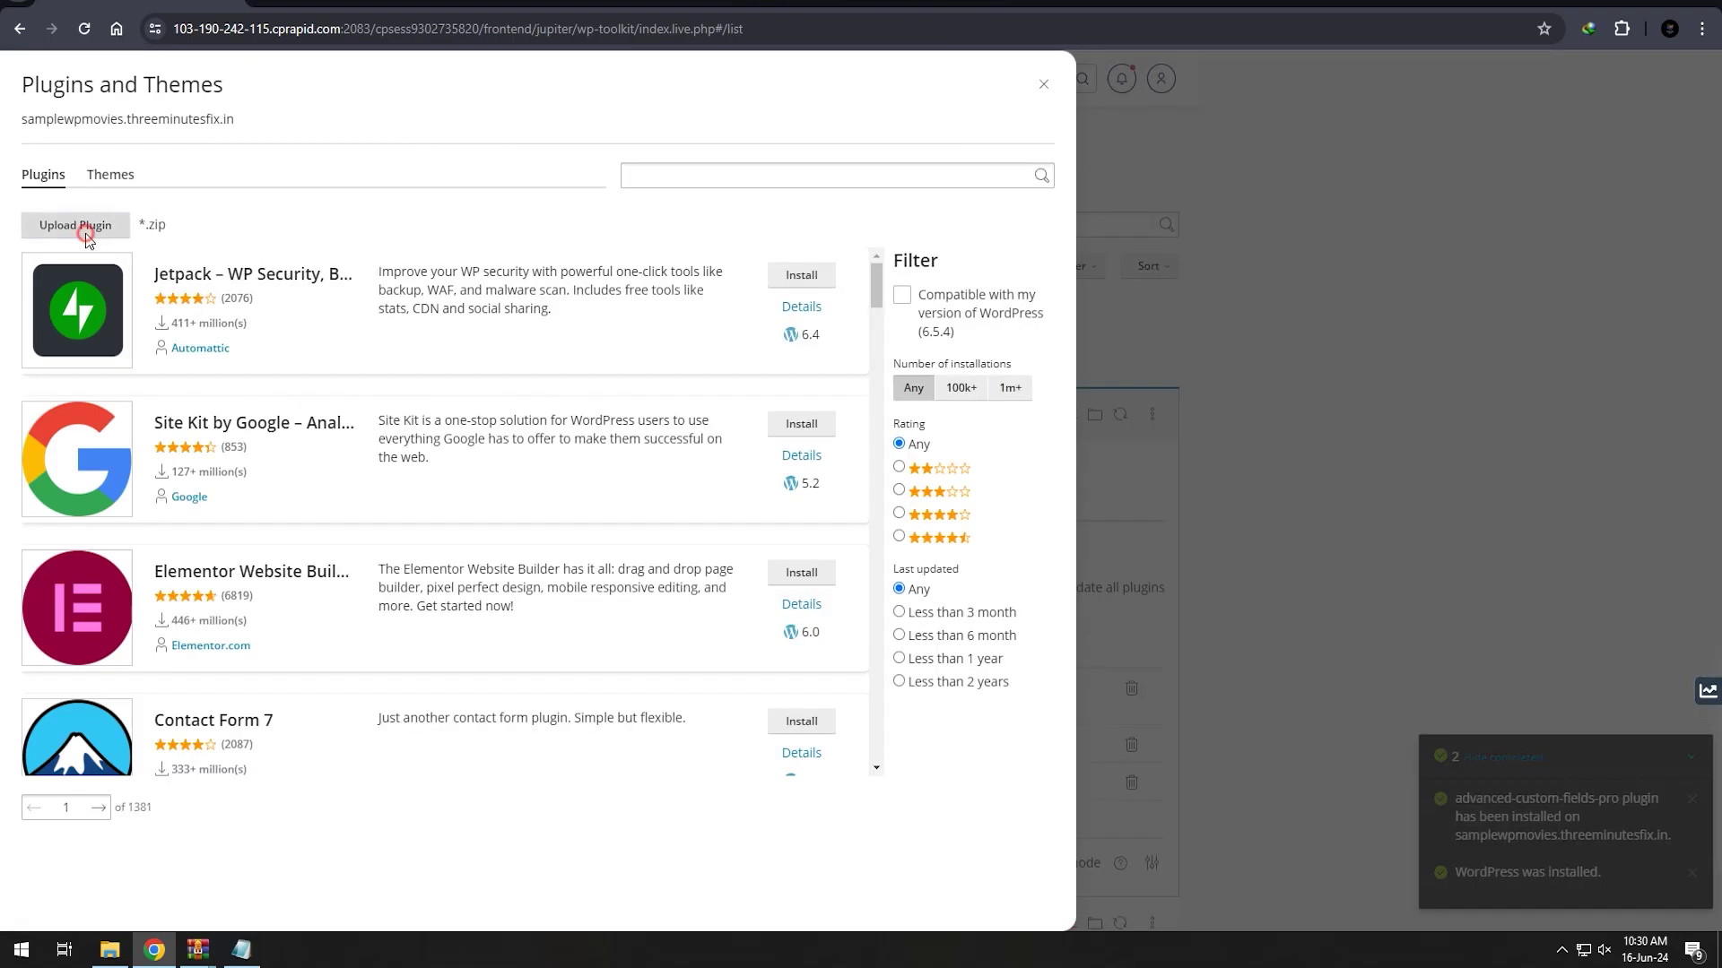
left_click(81, 224)
left_click(260, 111)
left_click(704, 434)
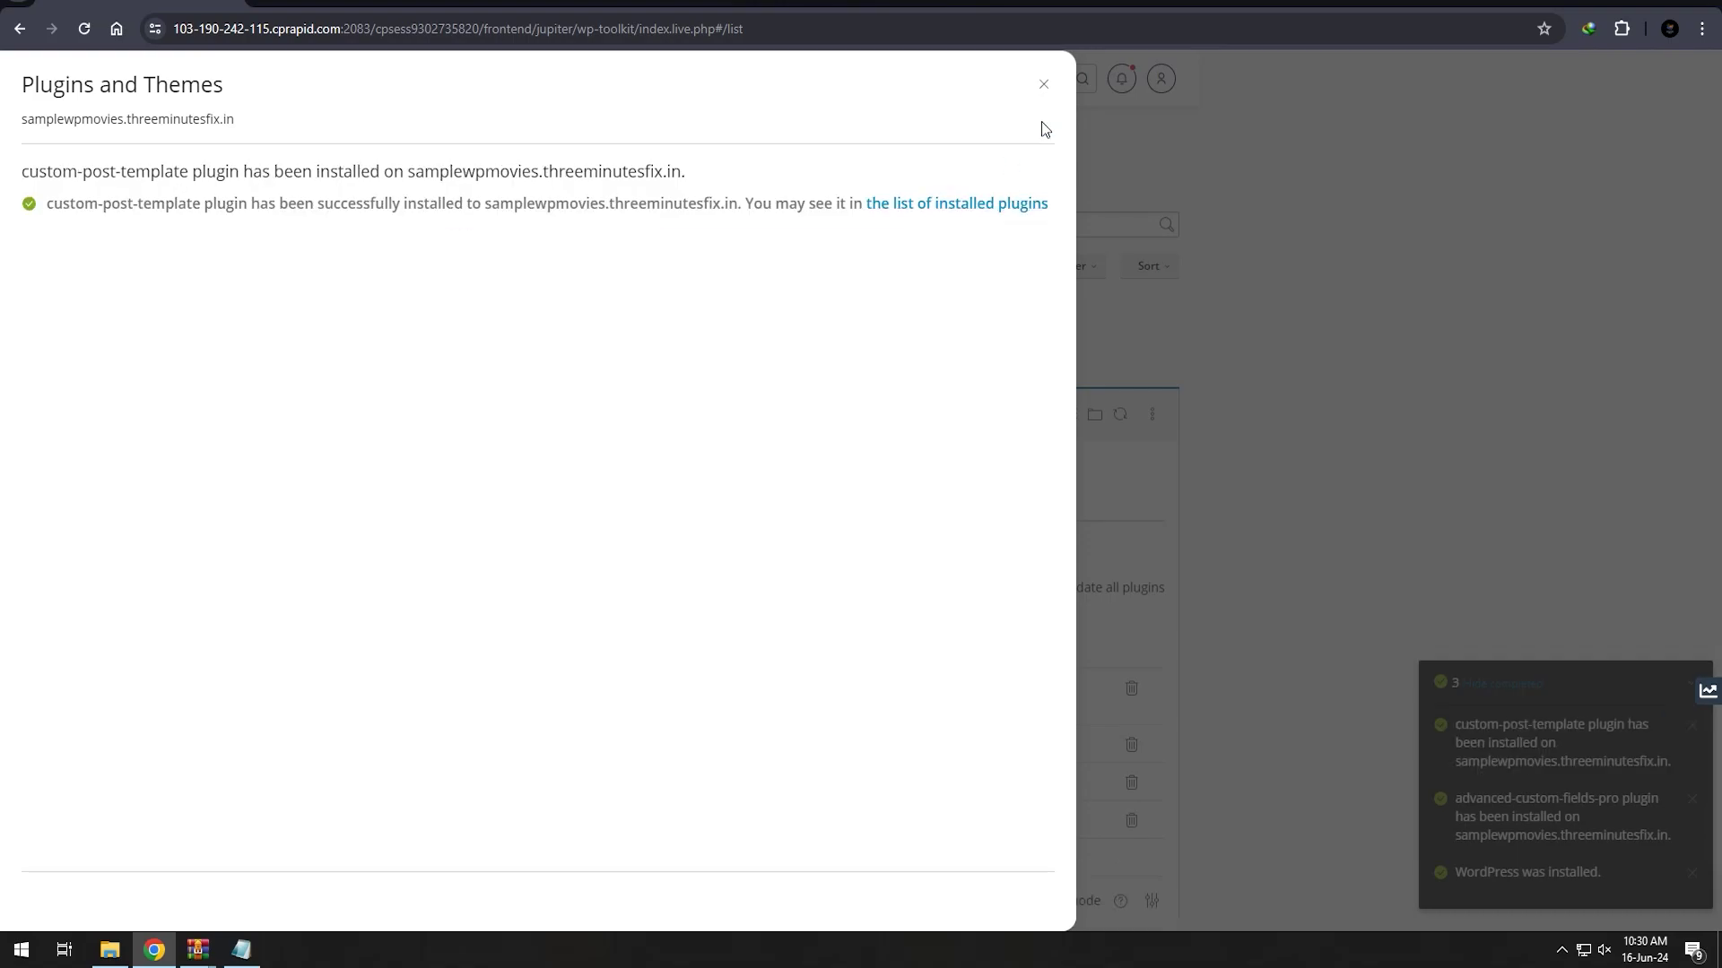
left_click(1042, 83)
- Upload and install the fmovie-core plugin on the samplewpmovies site
left_click(663, 588)
left_click(93, 232)
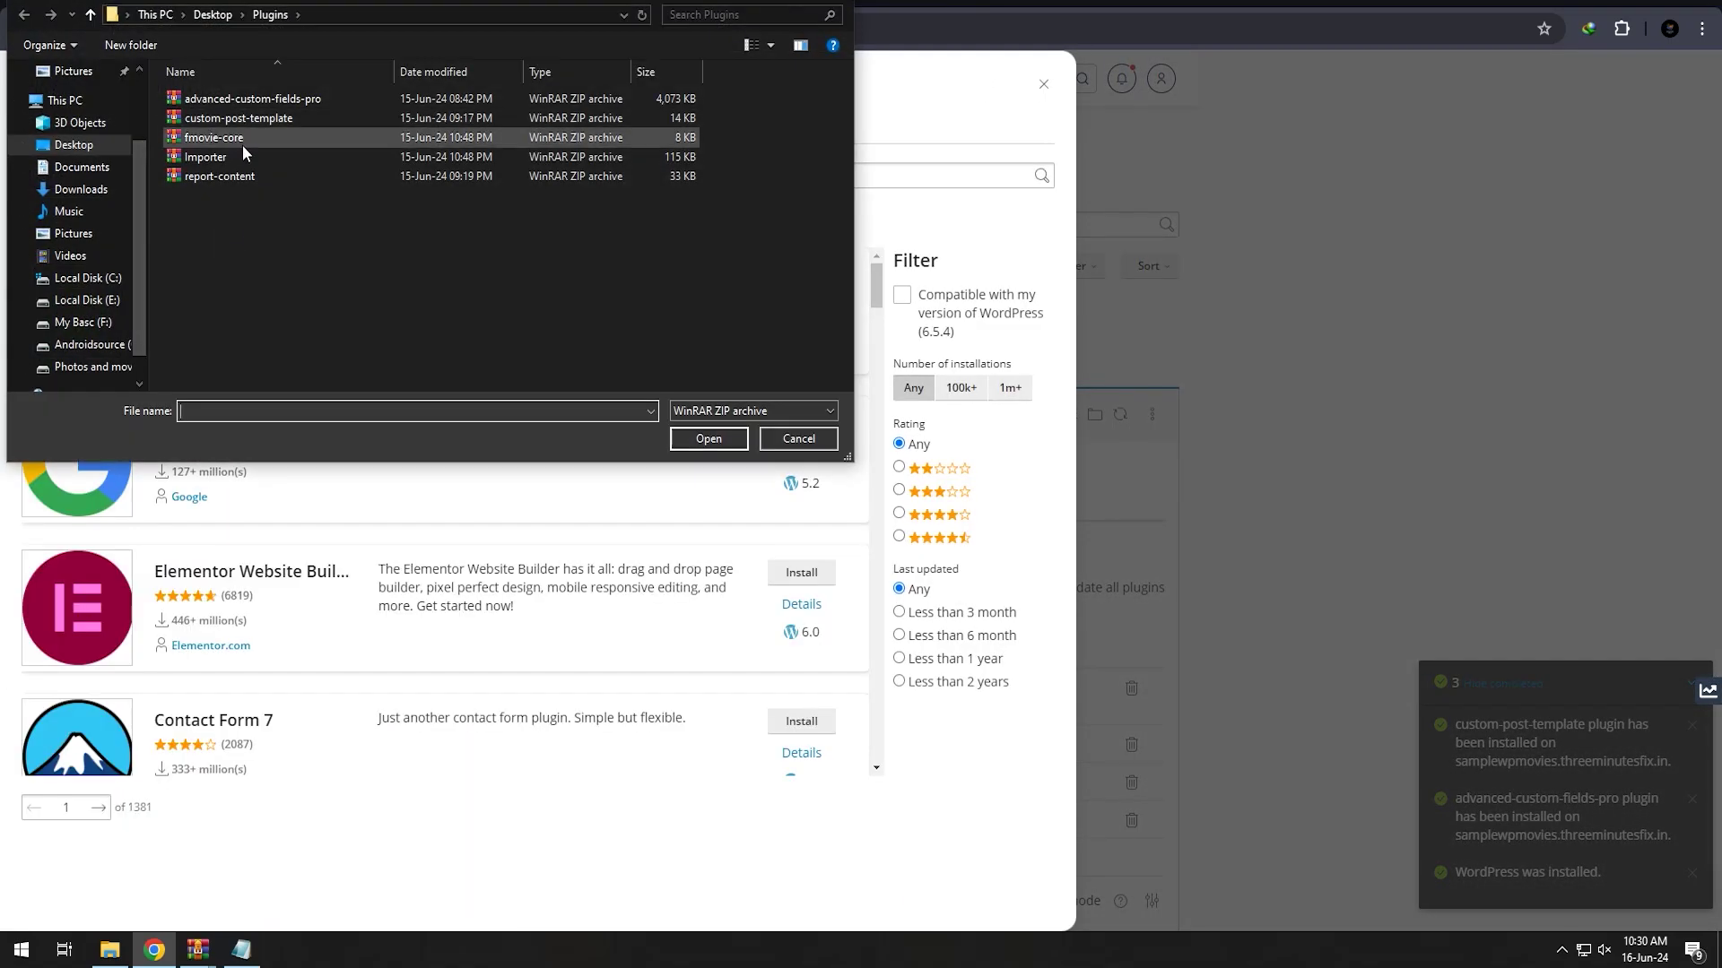
double_click(242, 144)
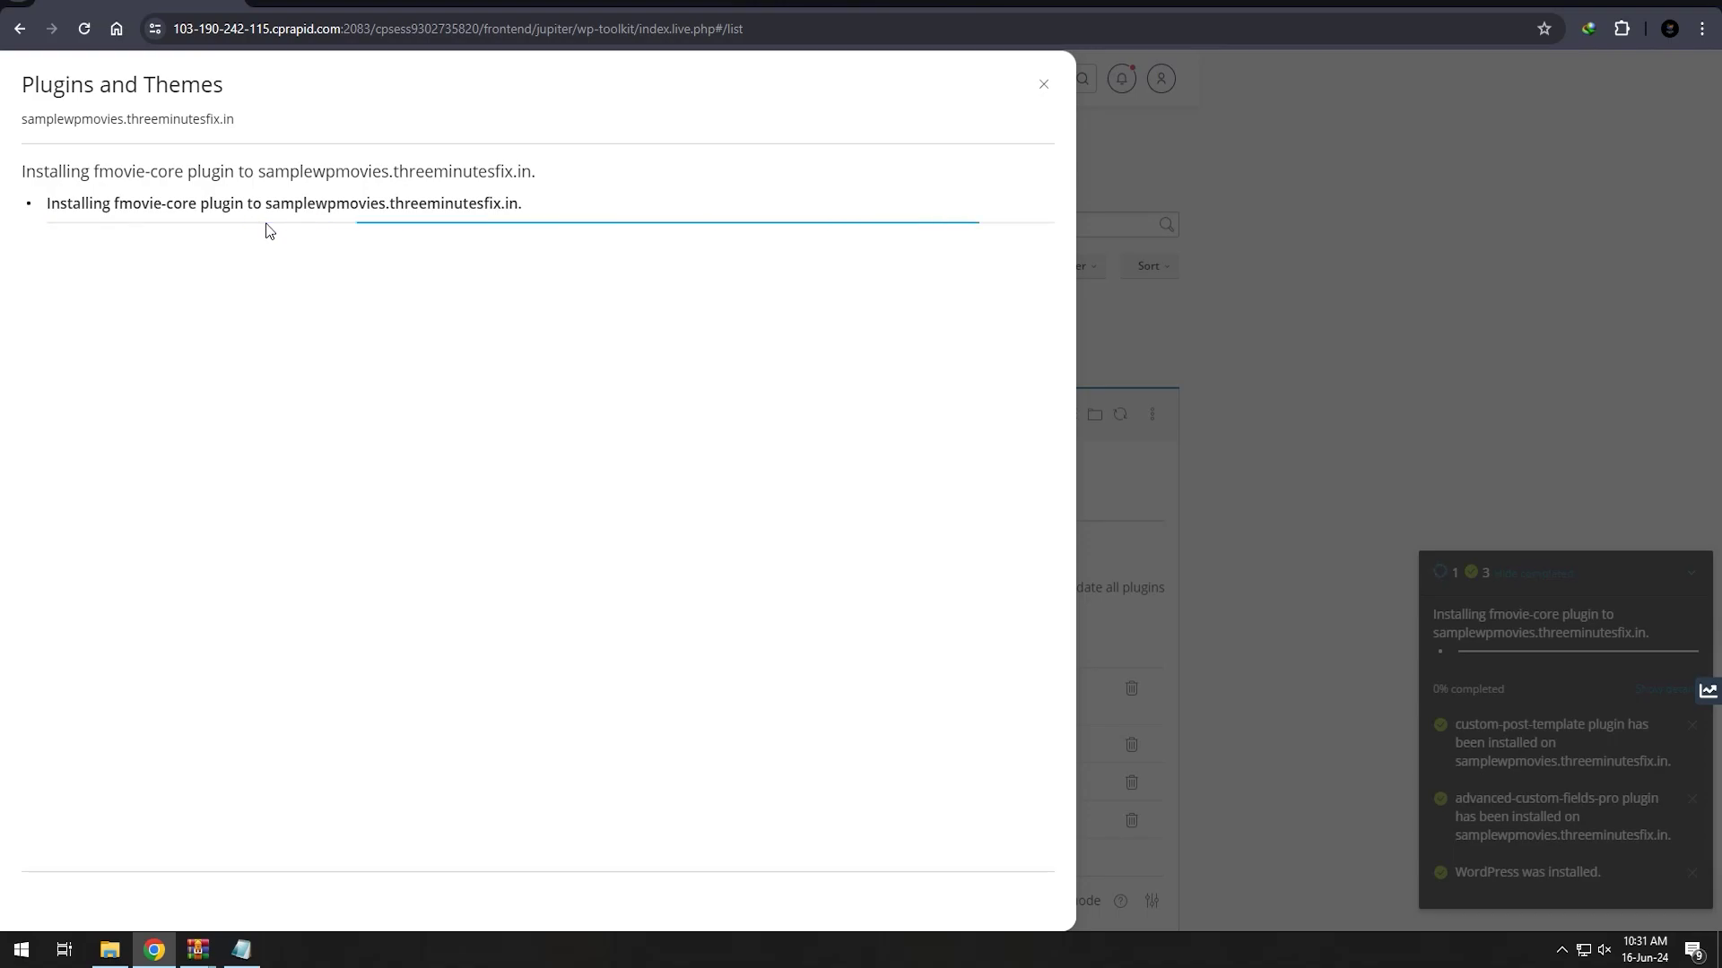
key("Escape")
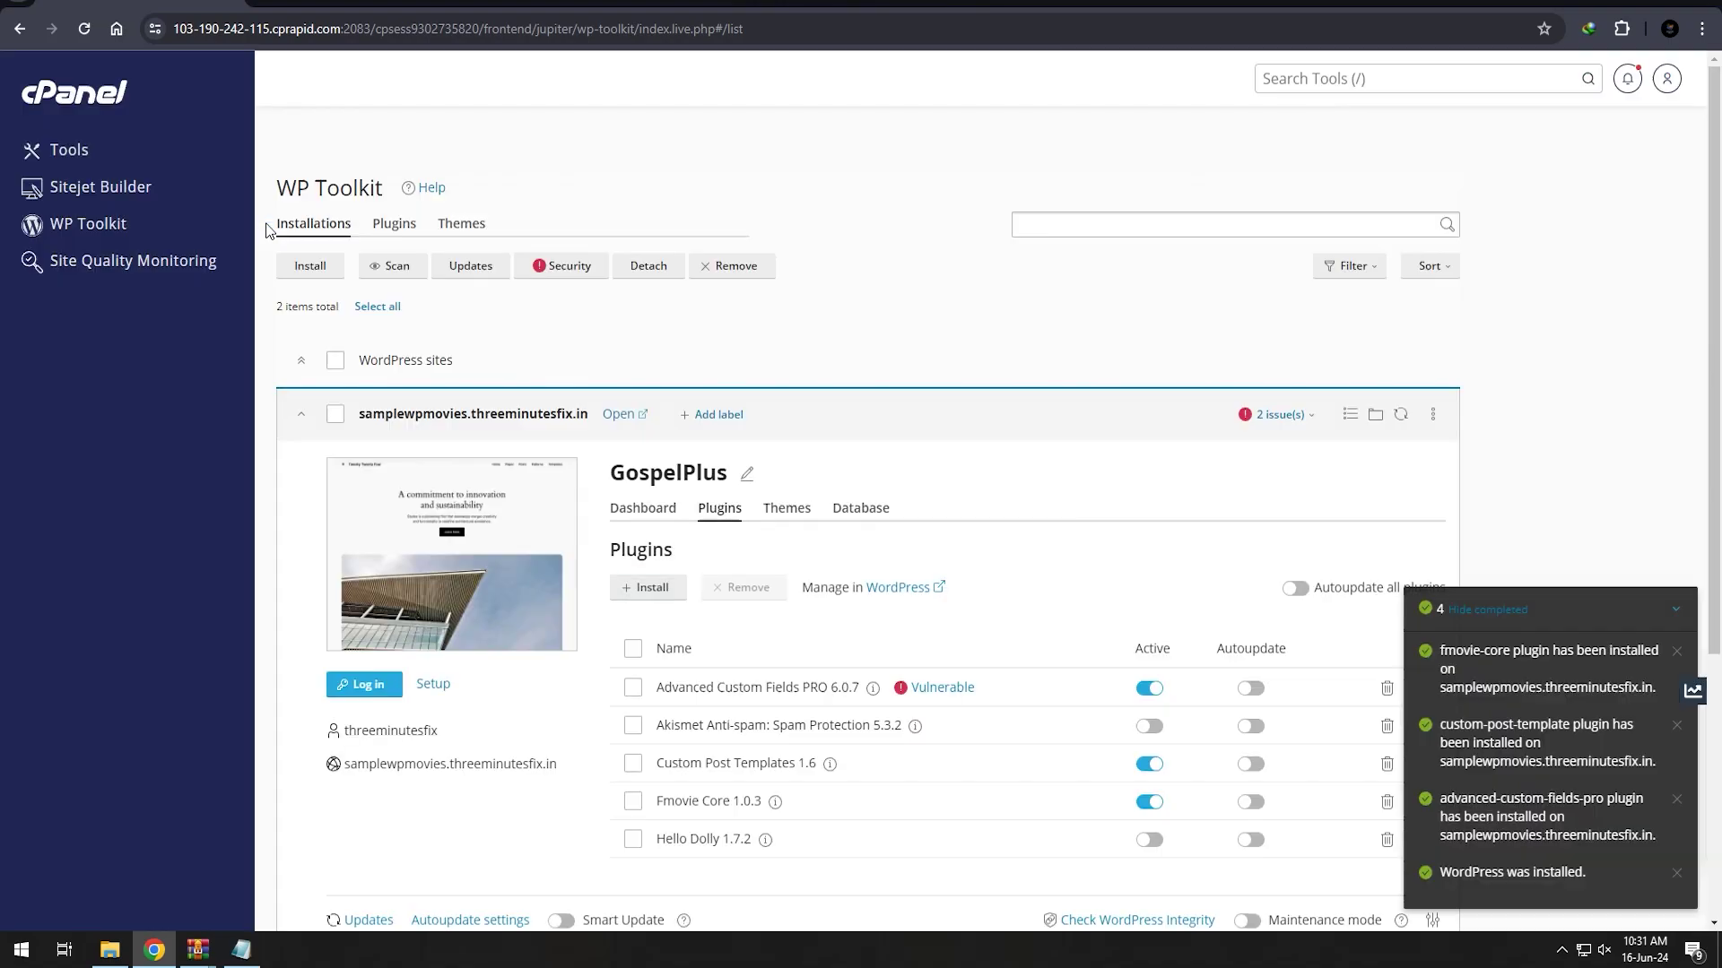
- Upload and install the Importer plugin on the samplewpmovies site
left_click(647, 587)
left_click(93, 223)
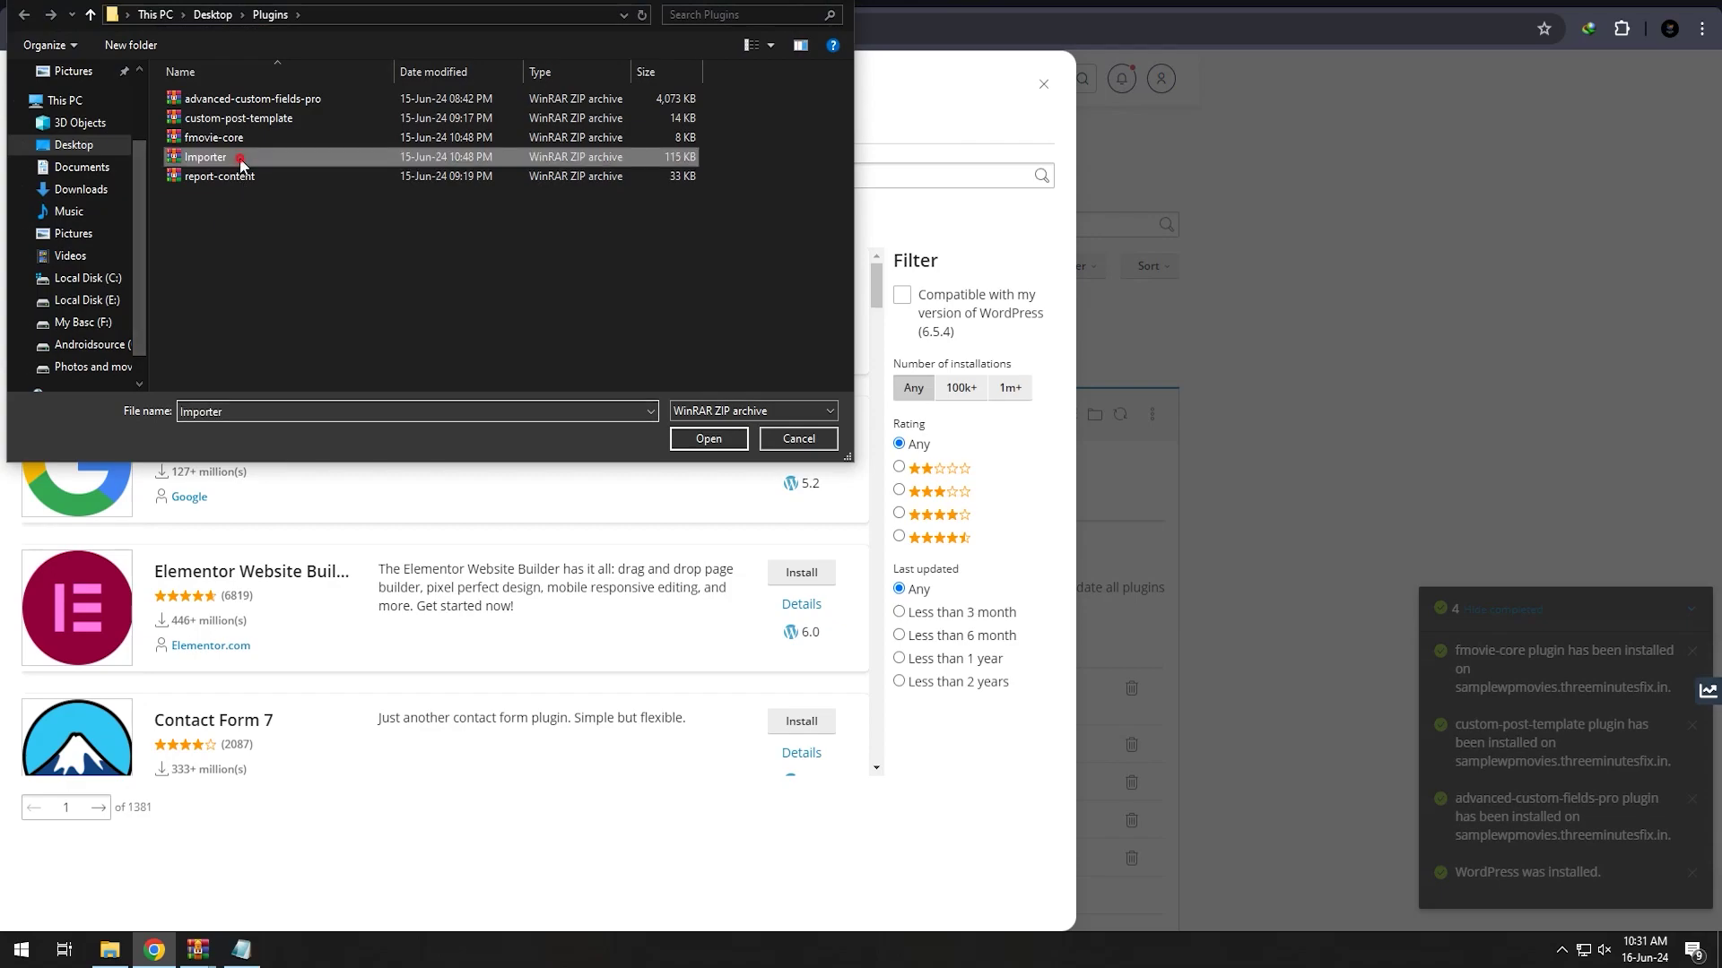
double_click(233, 158)
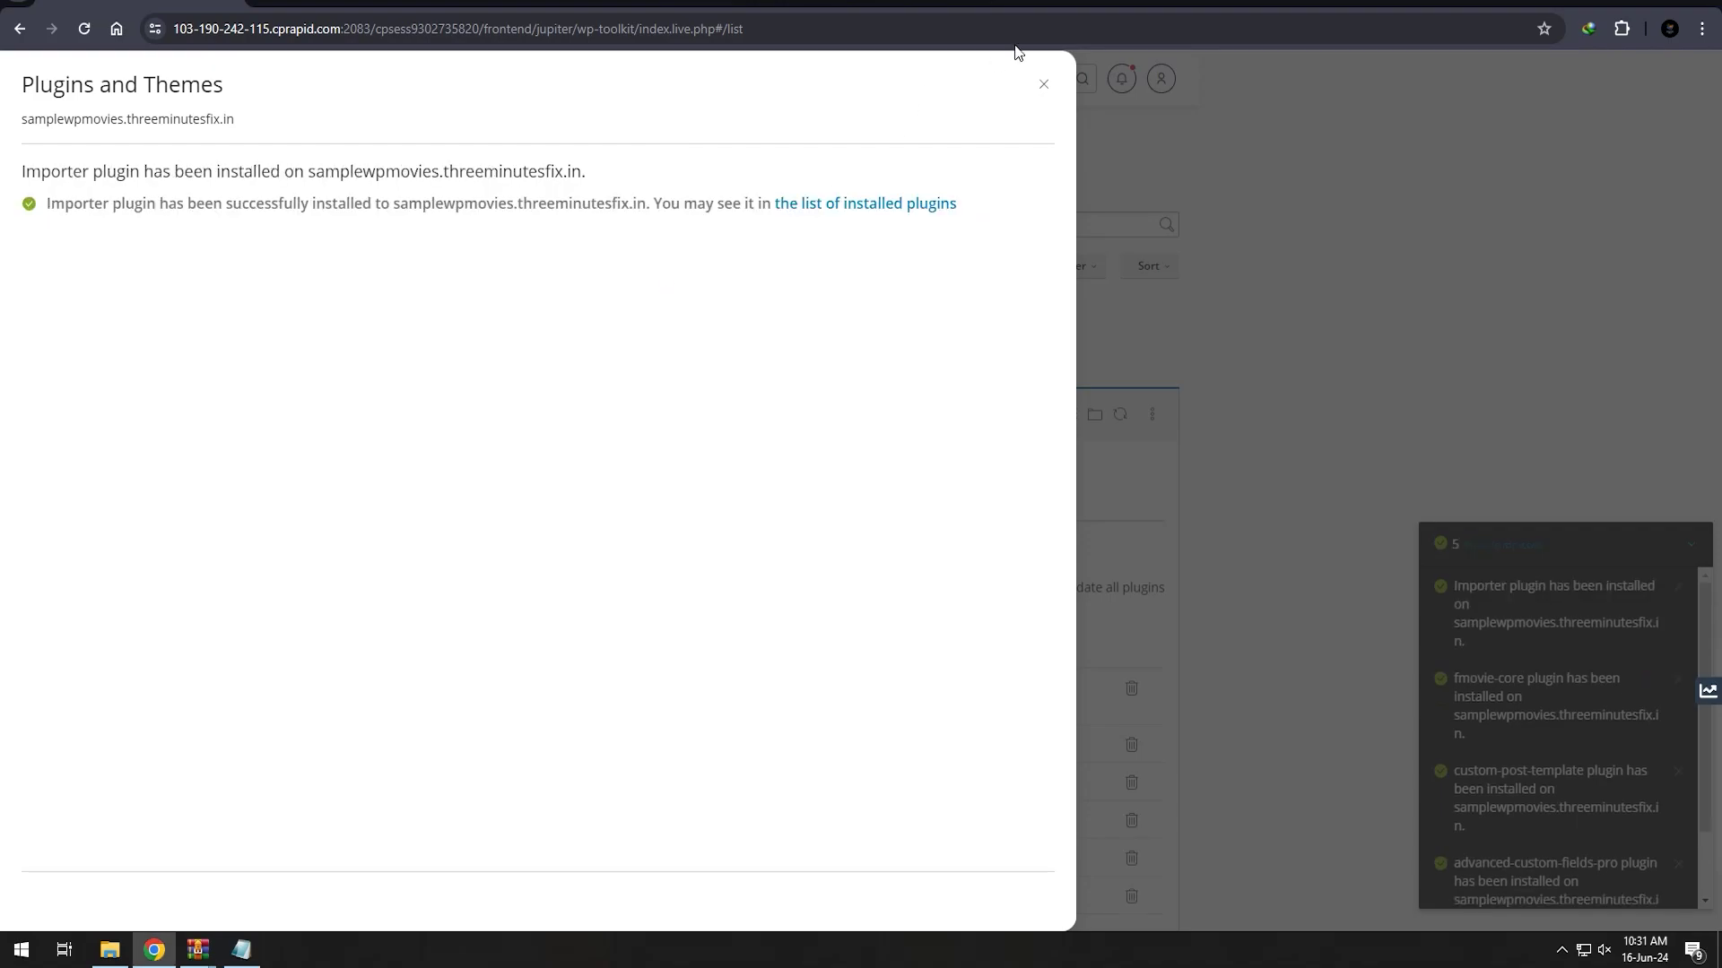
left_click(1043, 83)
- Upload and install the report-content plugin on the samplewpmovies site
left_click(646, 587)
left_click(92, 224)
double_click(234, 178)
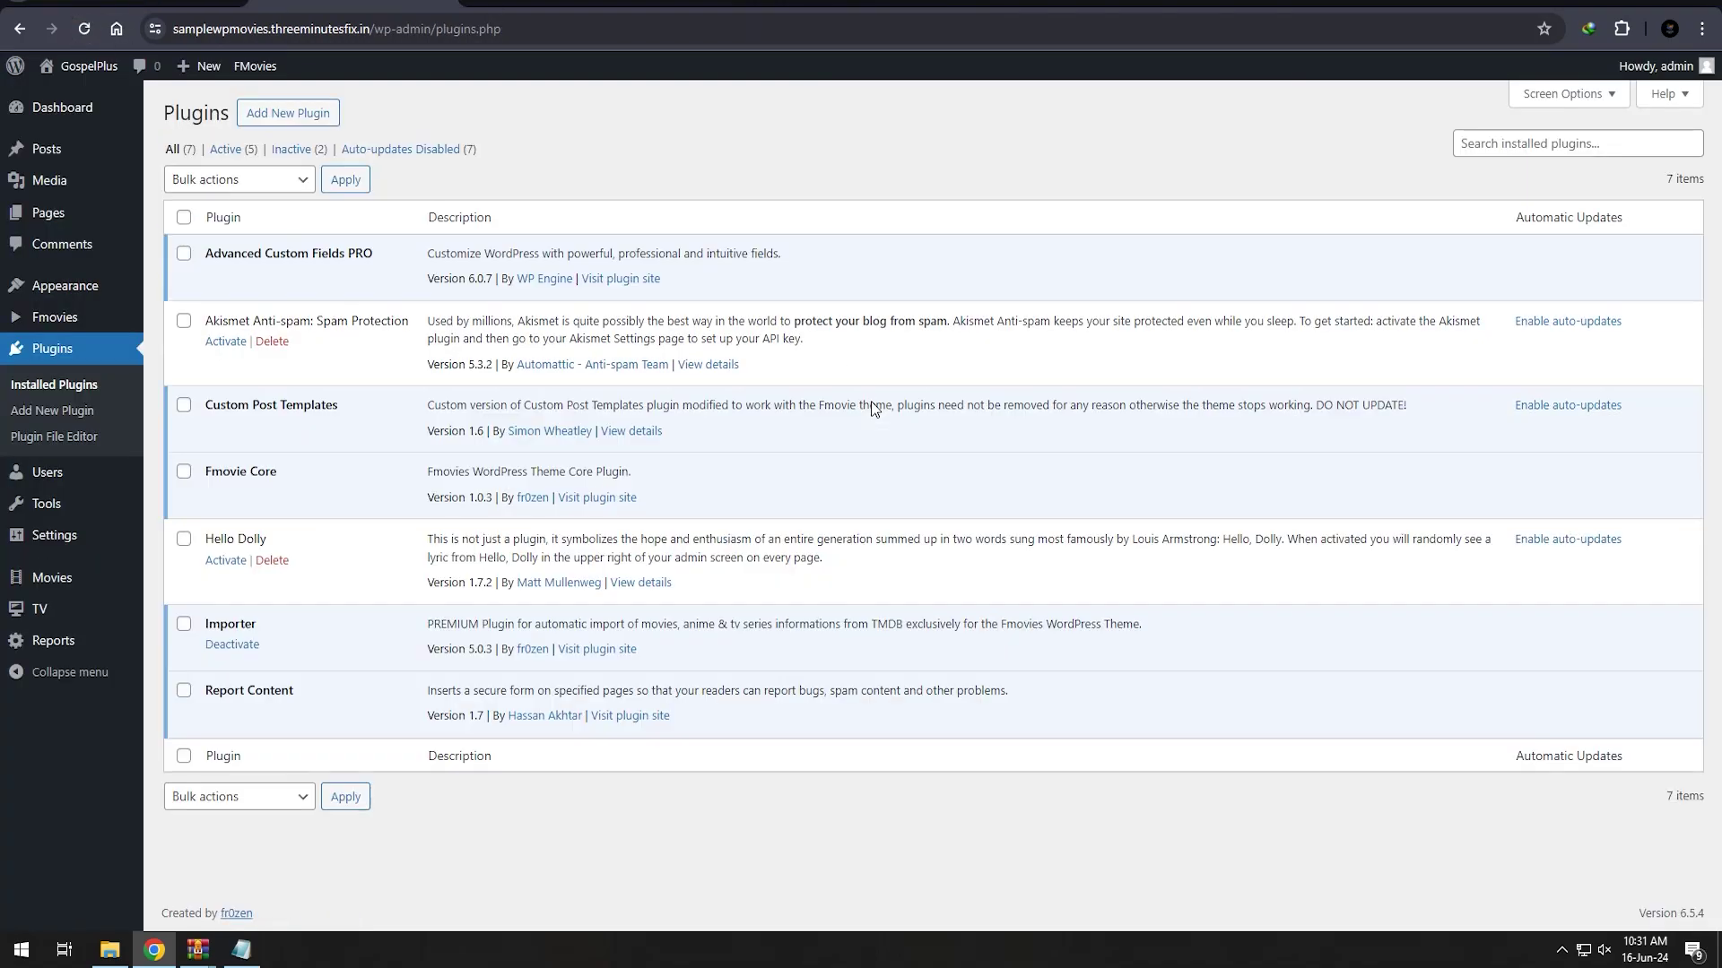
- Delete the inactive Akismet Anti-spam and Hello Dolly plugins from the WordPress site
left_click(272, 341)
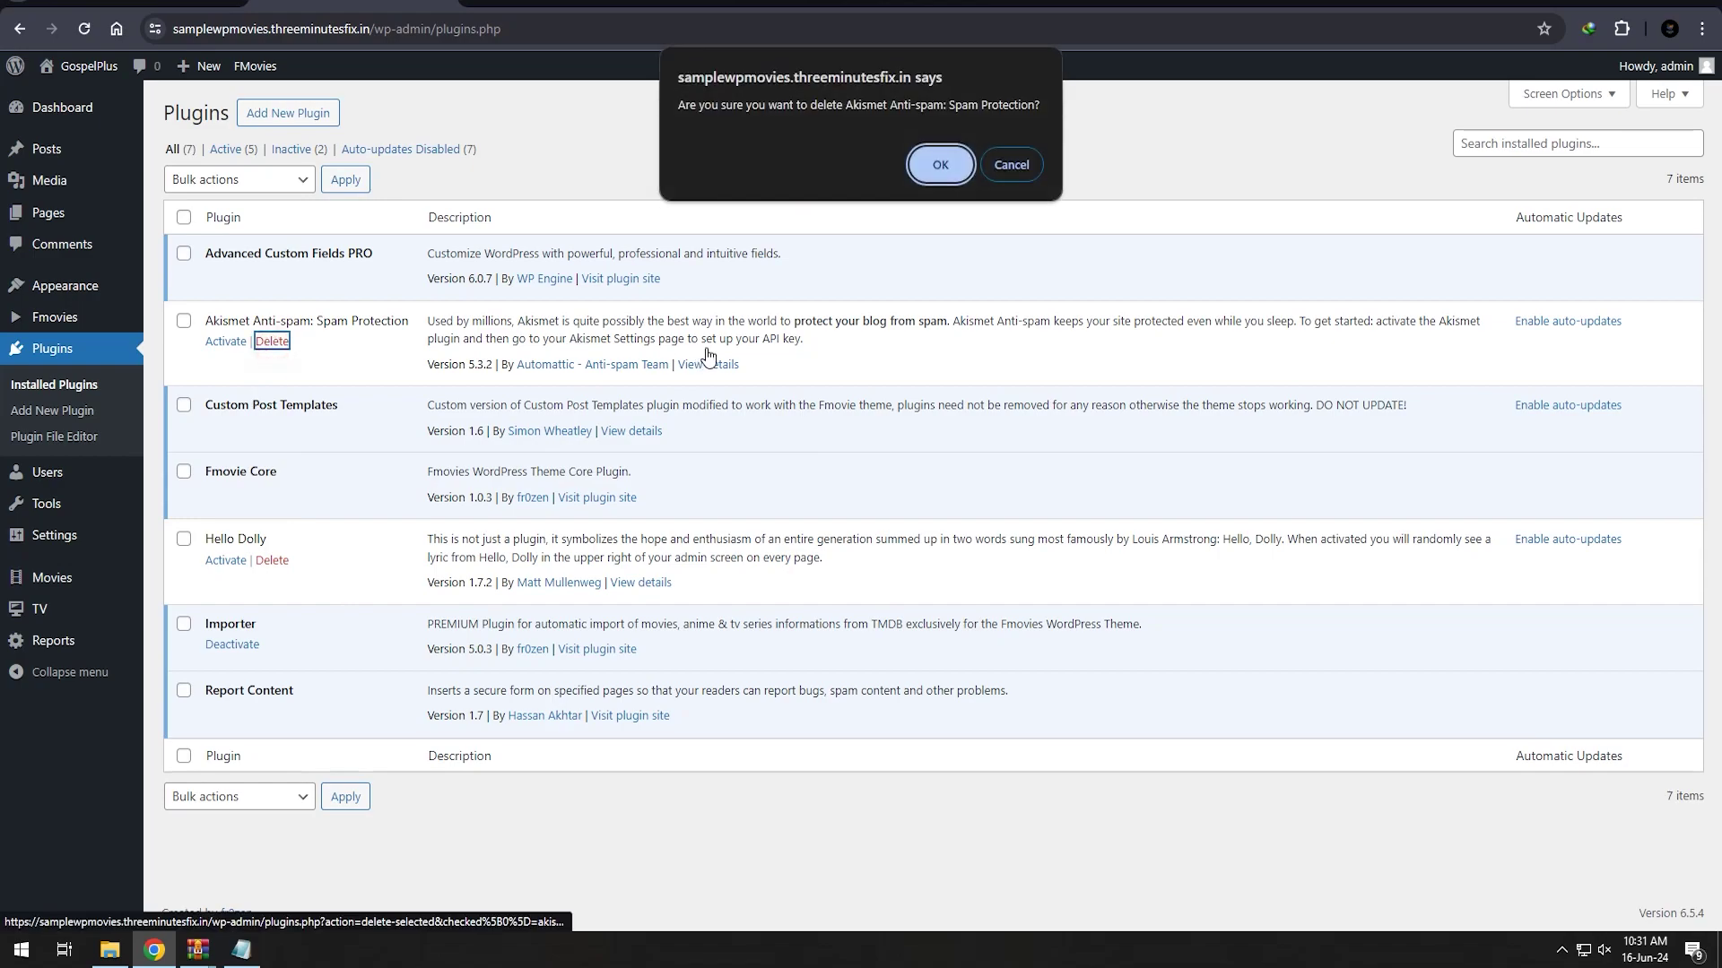
left_click(929, 160)
left_click(272, 512)
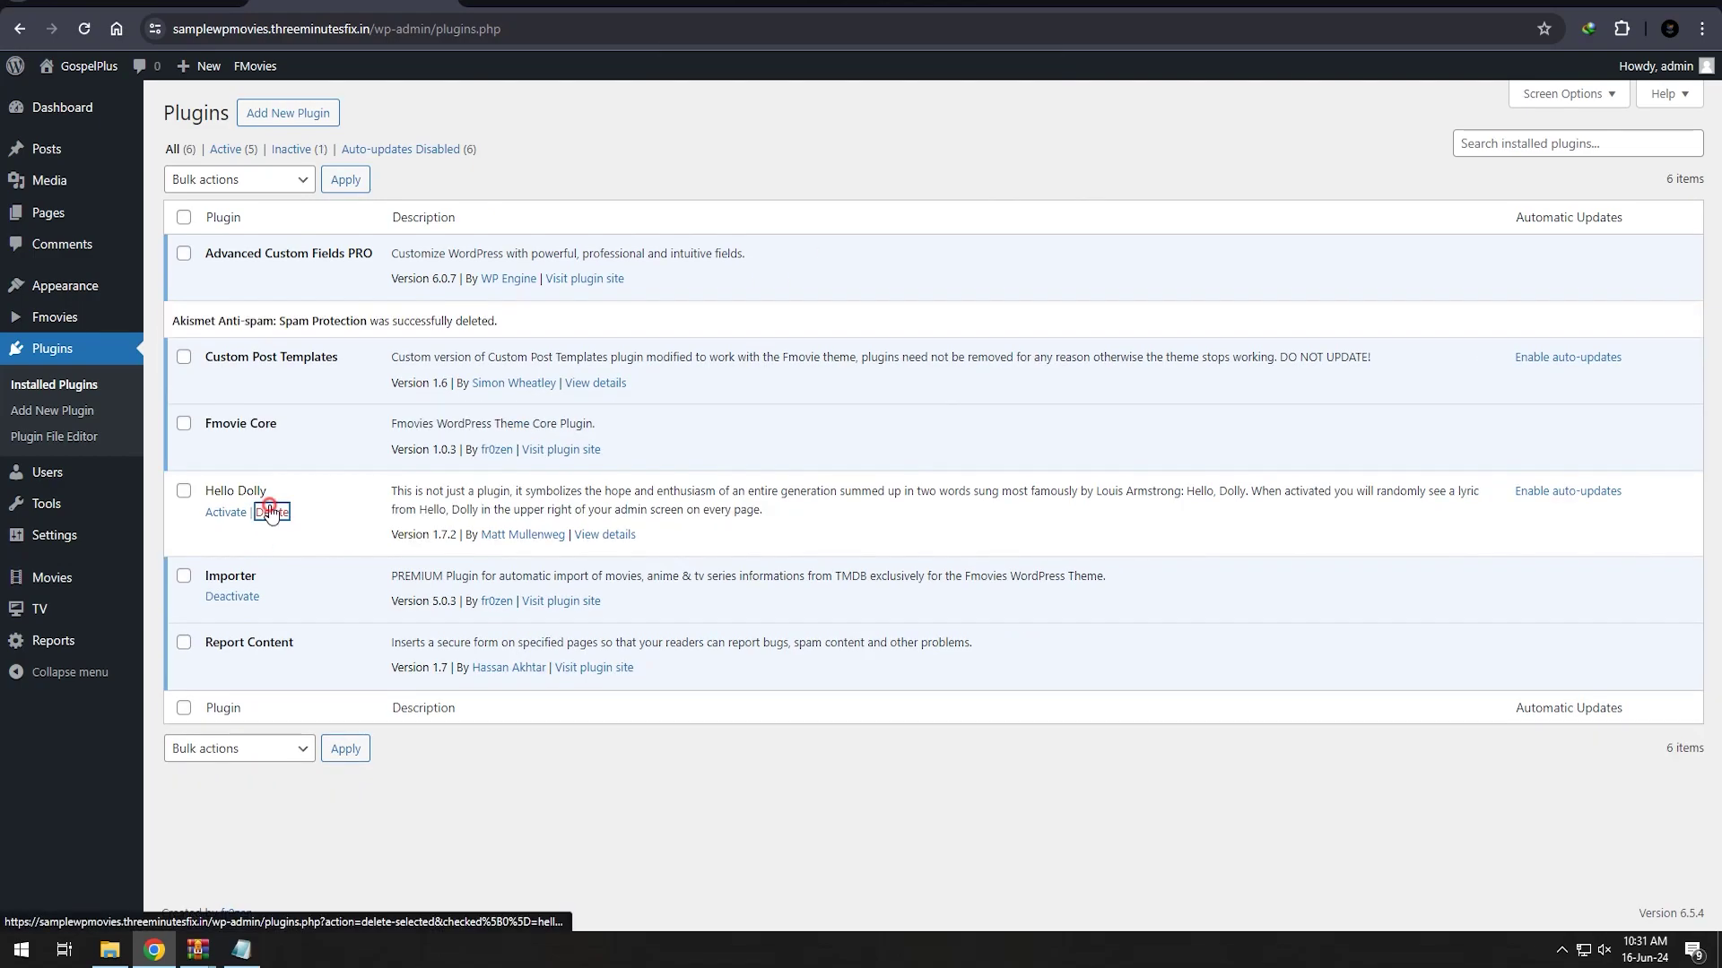
left_click(936, 148)
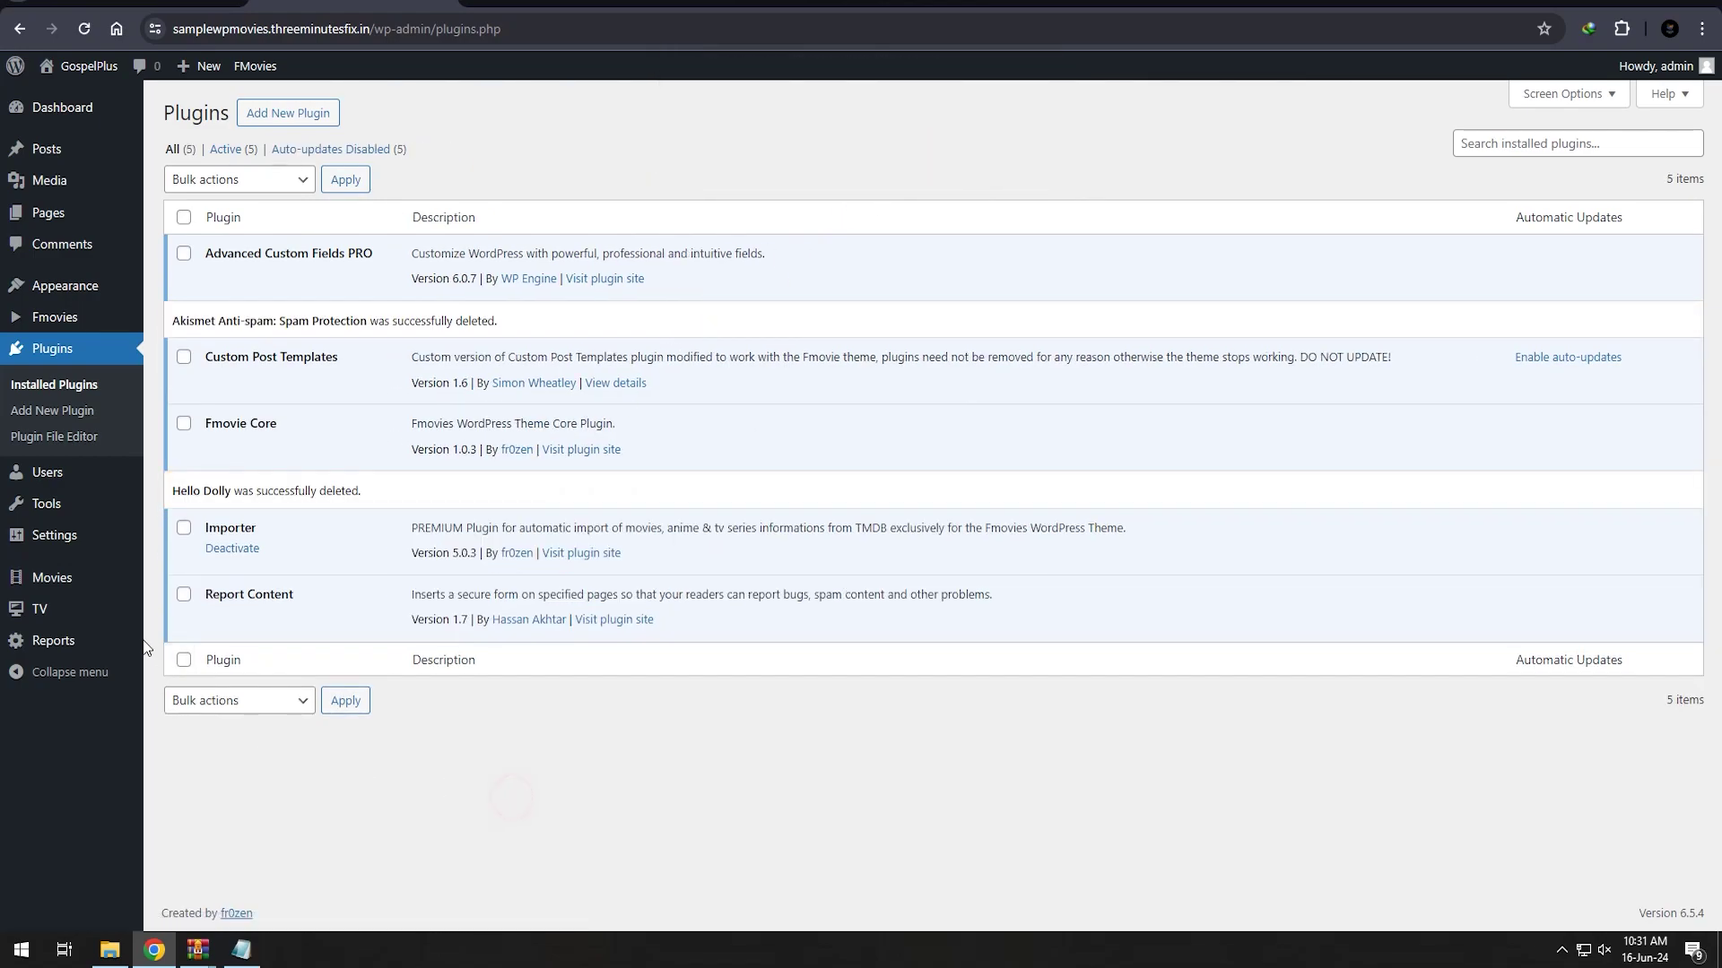
- Open the Movie Importer and try searching by title for "god not dead"
left_click(57, 577)
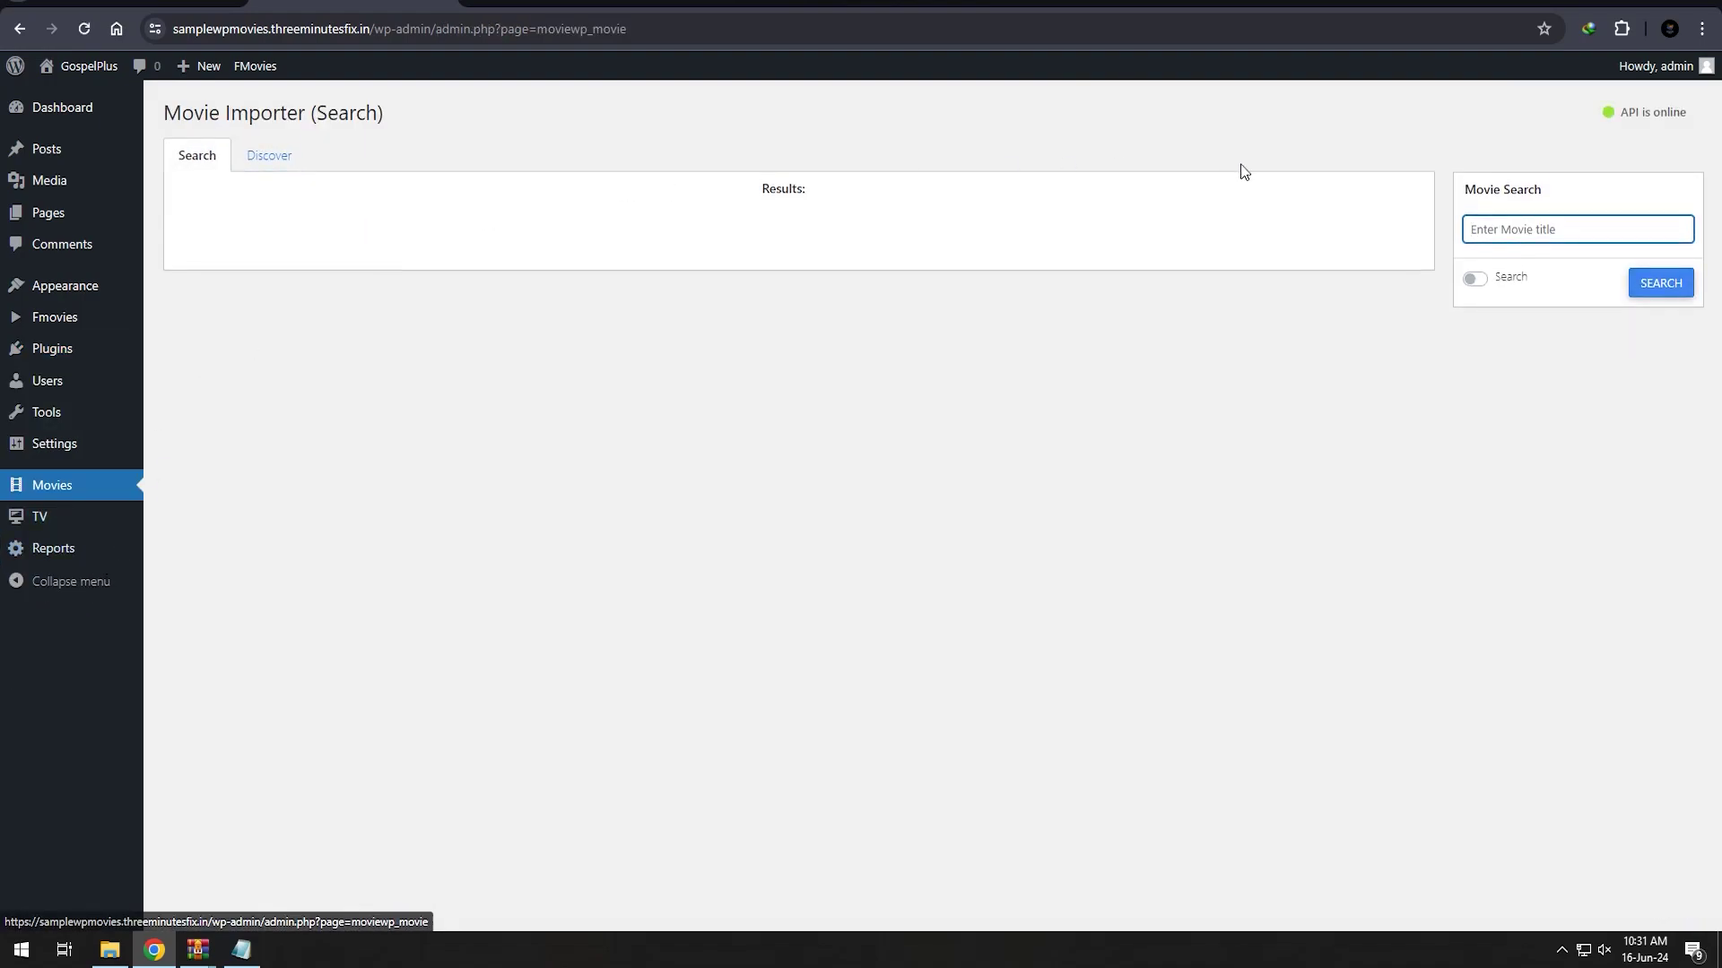
left_click(1681, 115)
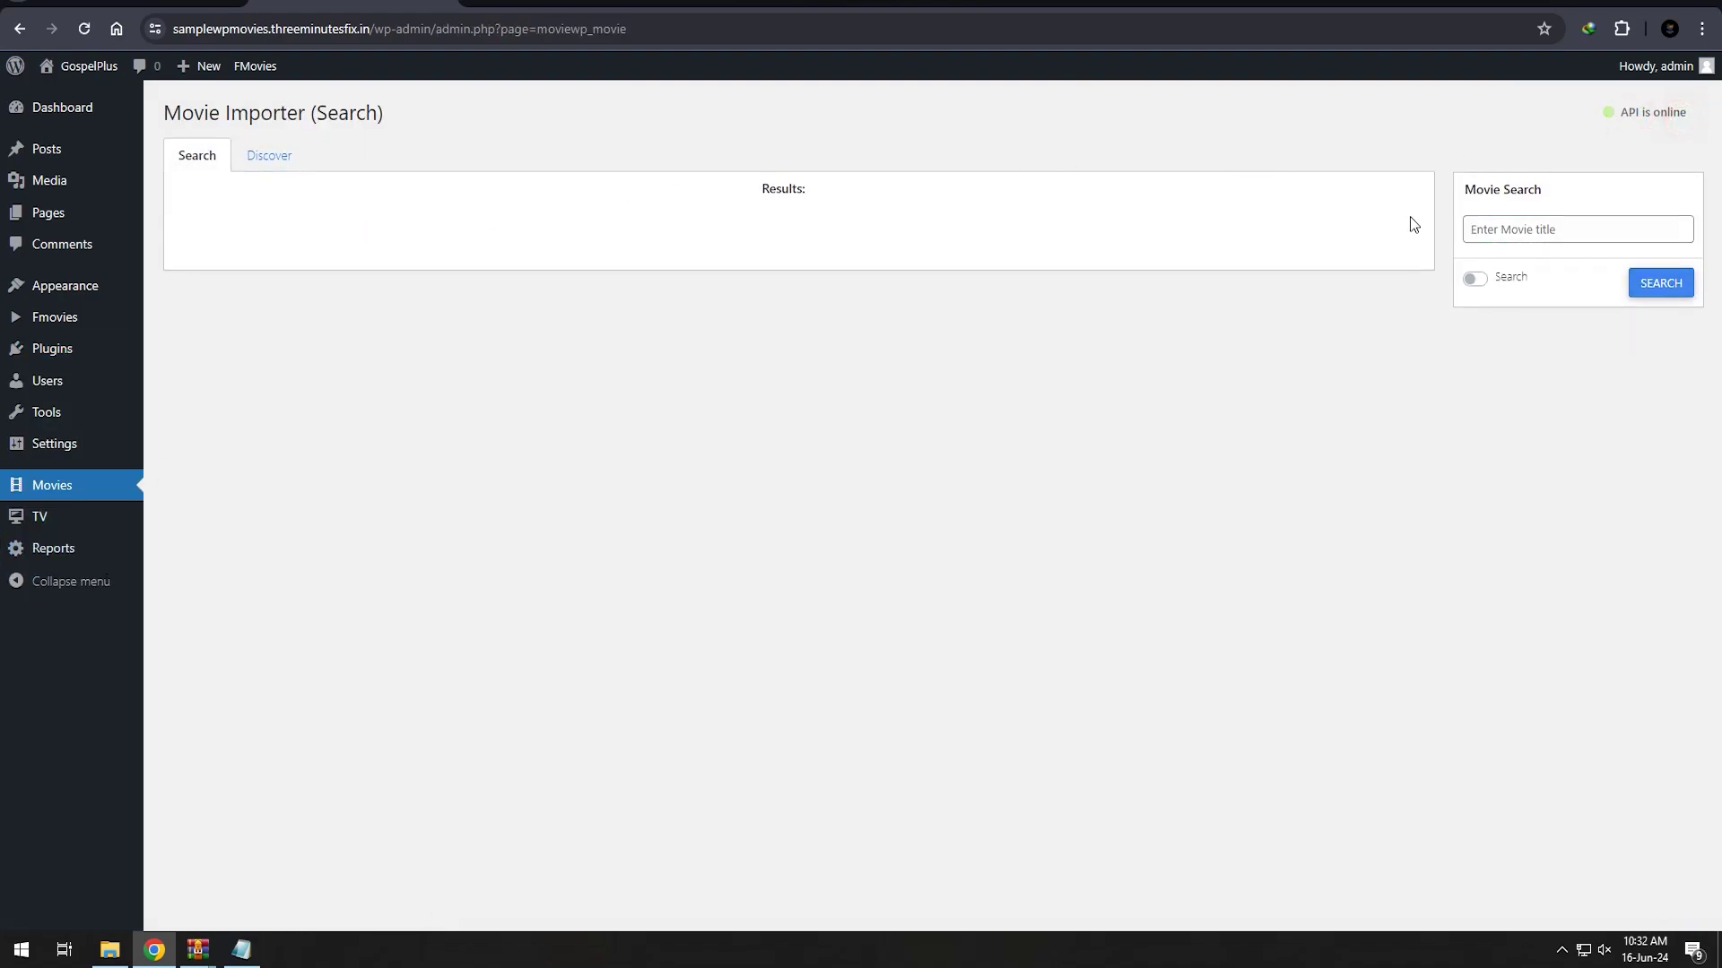
left_click(1502, 232)
type("go")
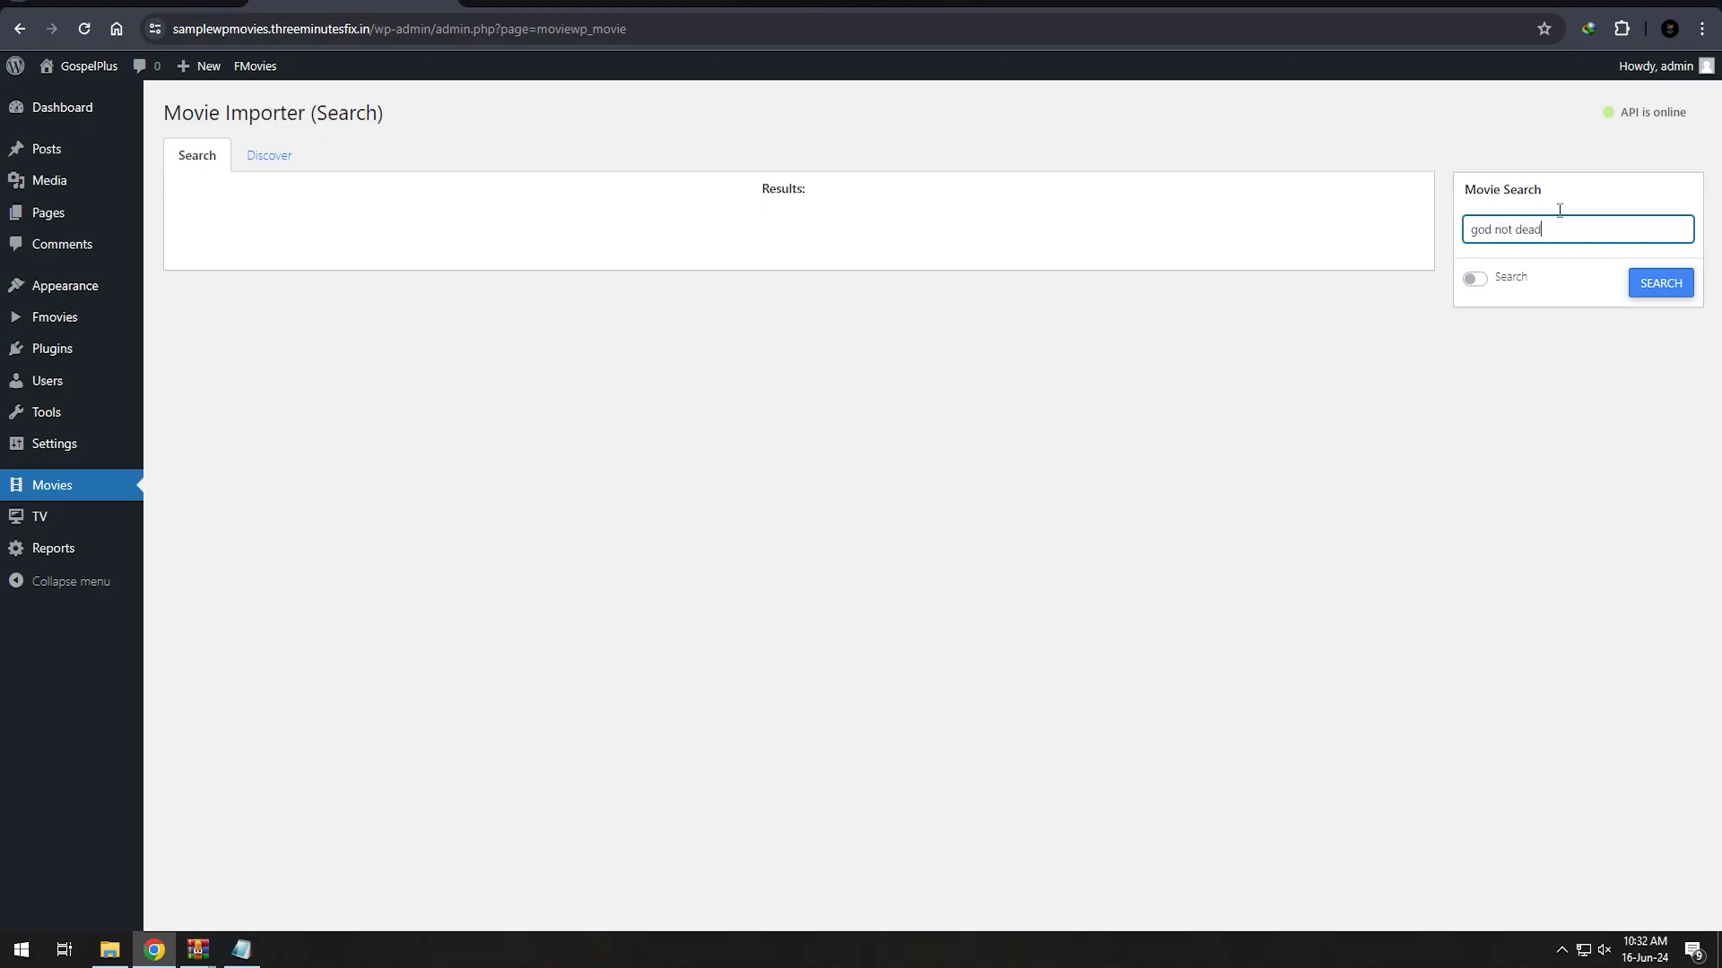
type("d not dead")
left_click(1654, 296)
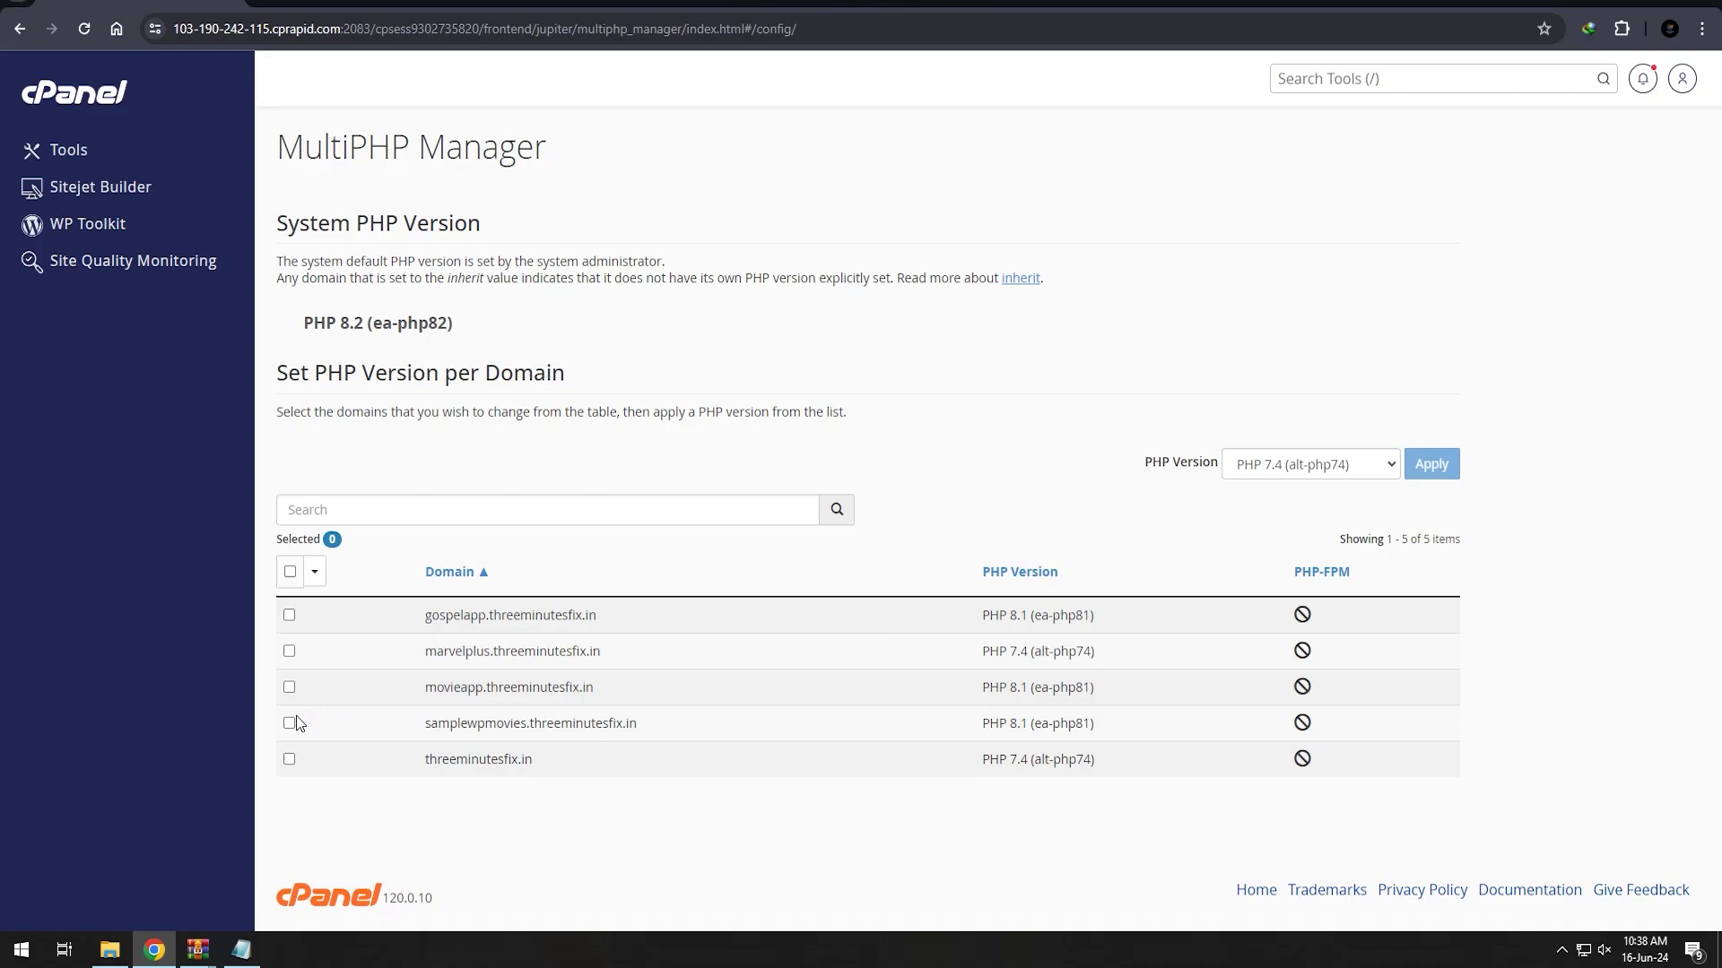
- In cPanel's MultiPHP Manager, apply PHP 7.4 (alt-php74) to samplewpmovies.threeminutesfix.in
left_click(290, 722)
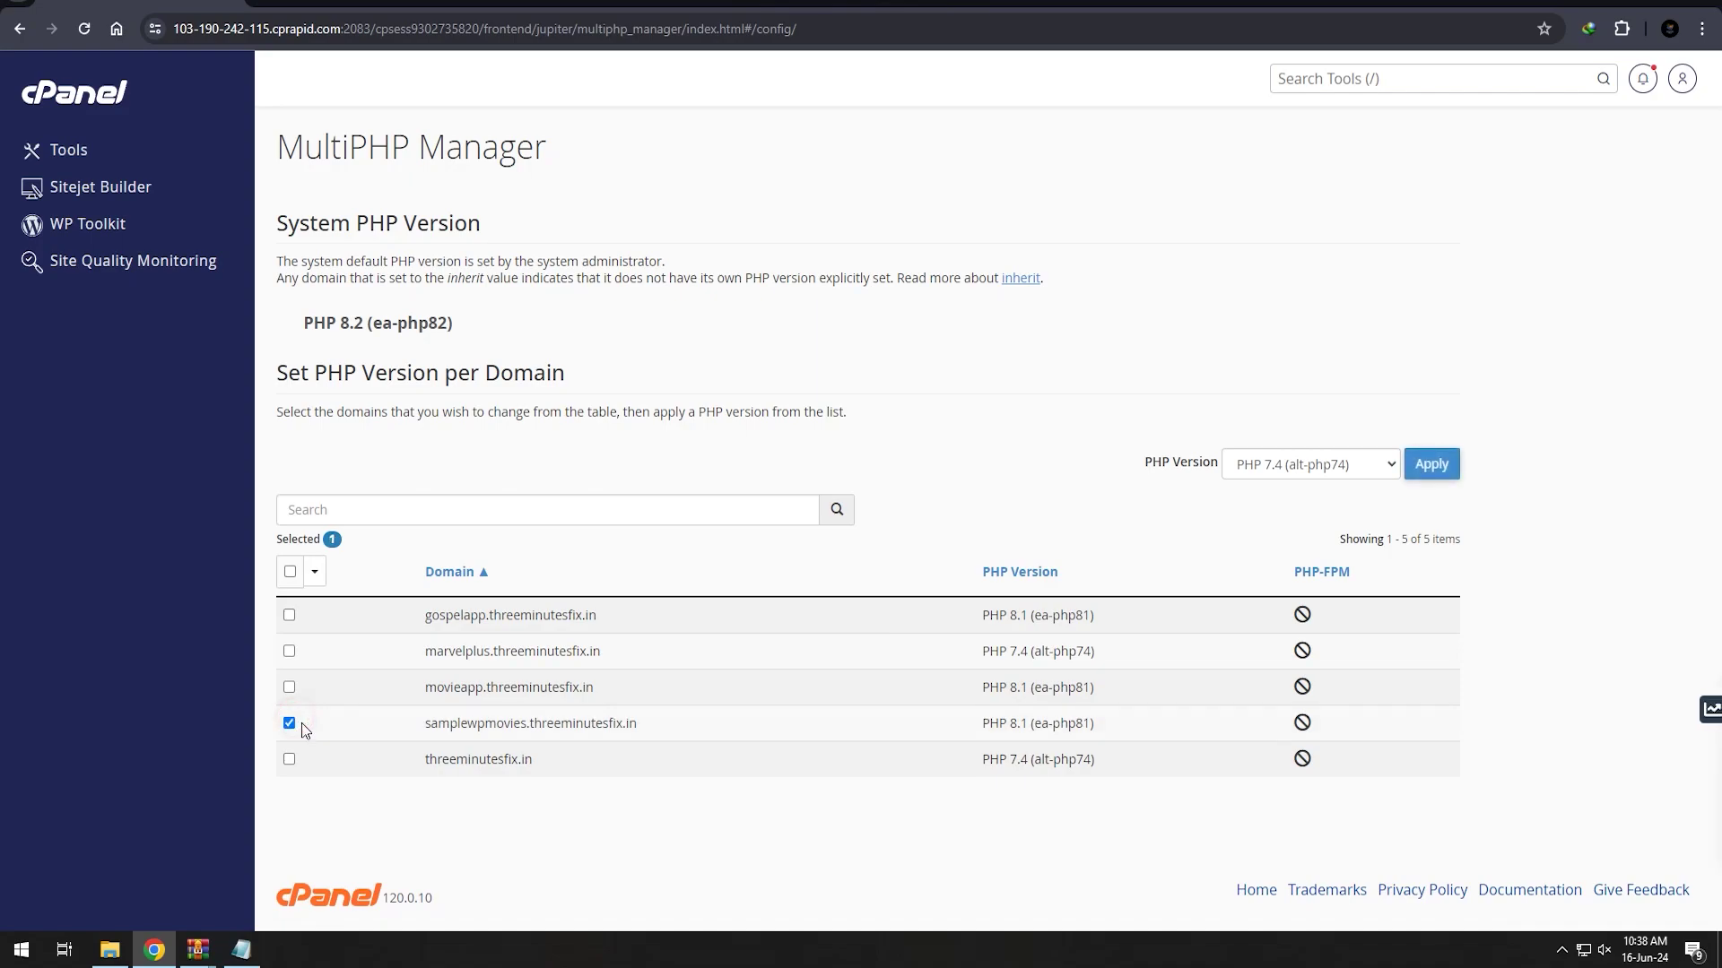
left_click(1431, 464)
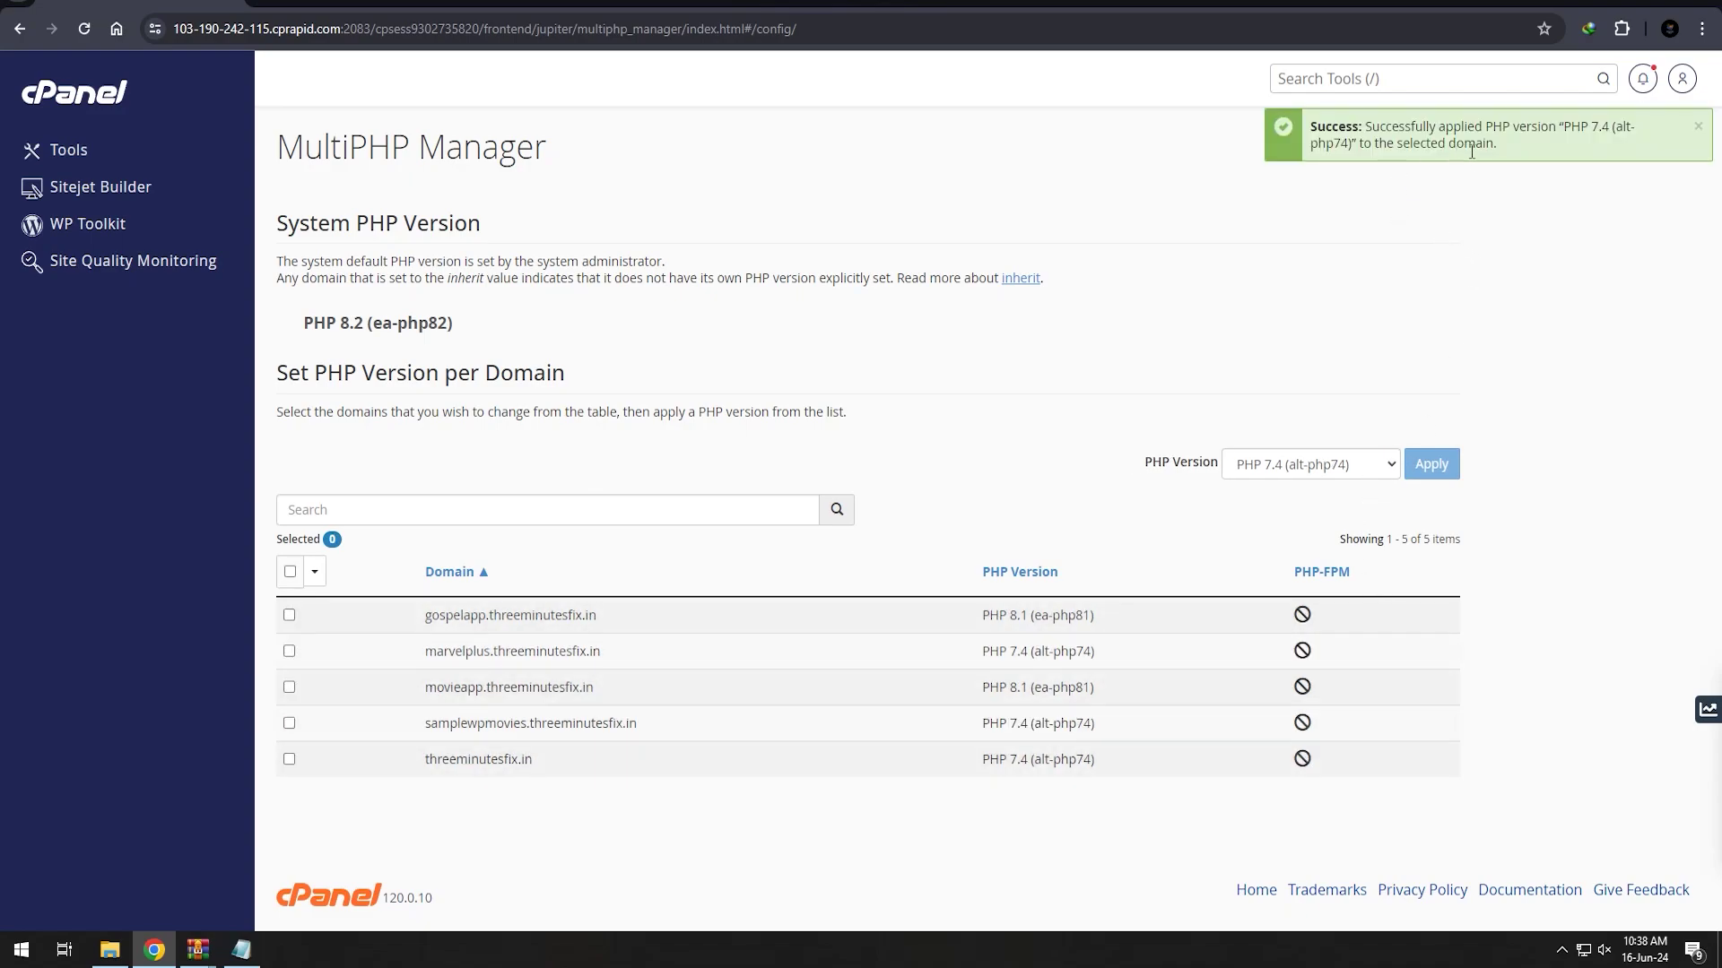
- Return to the WordPress Movie Importer, search for "god not dead" and import the five God's Not Dead films
key("ctrl+Tab")
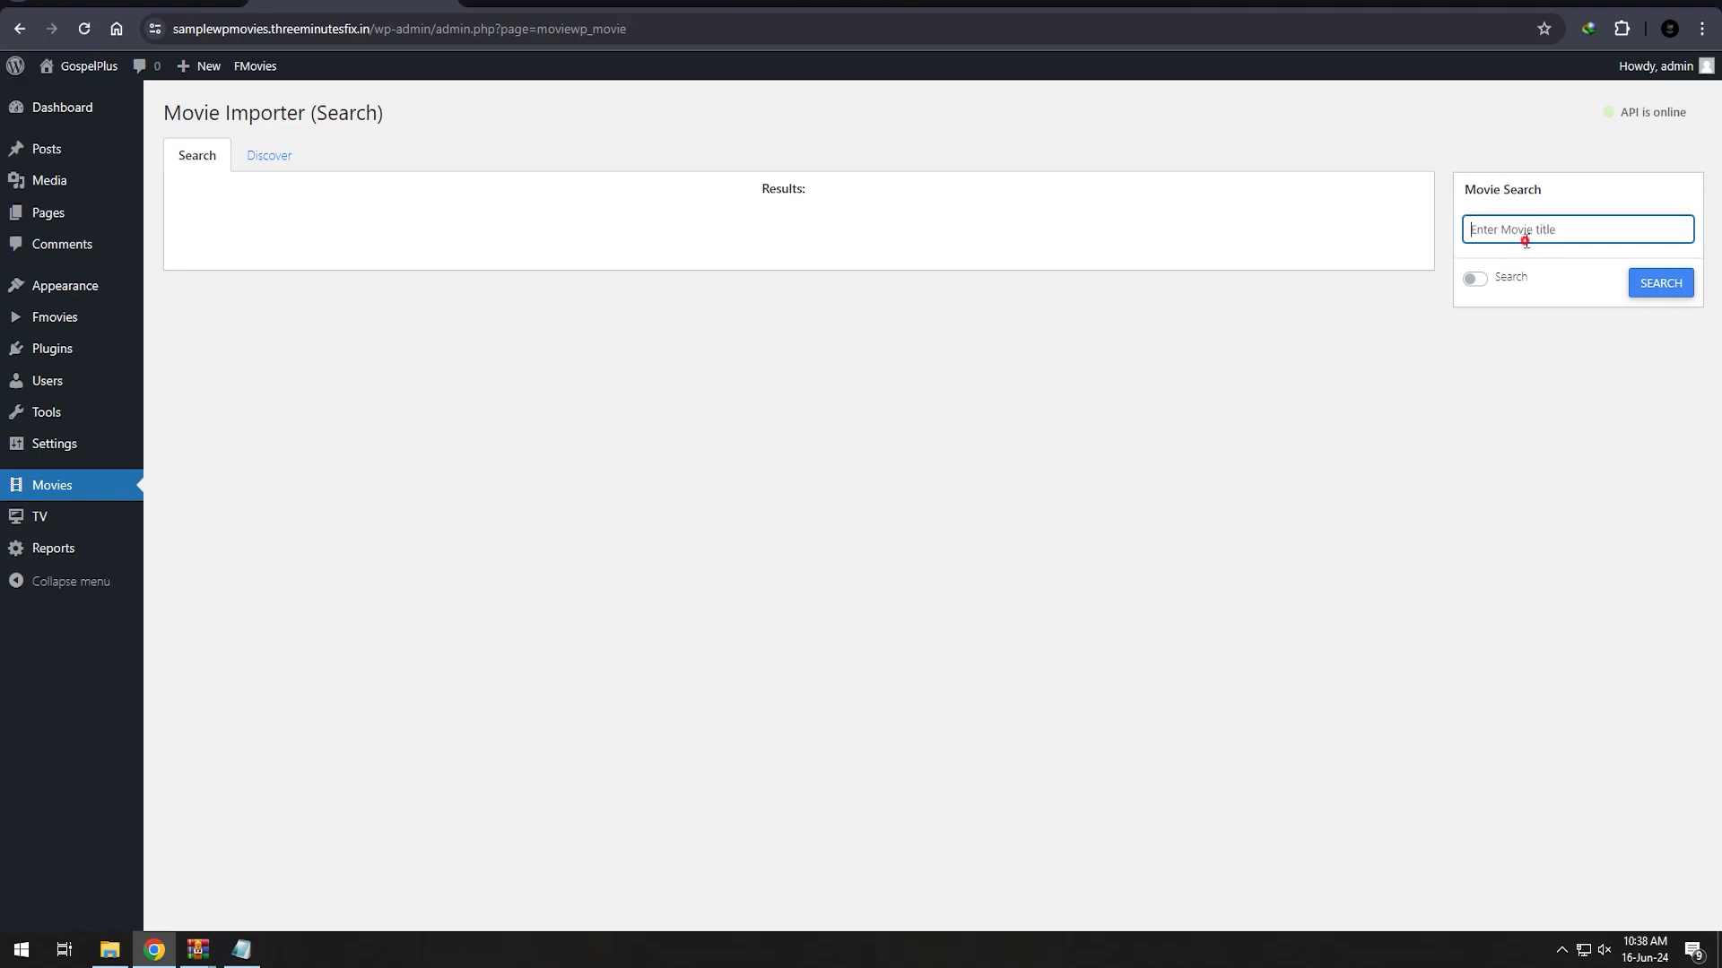
type("god not dead")
left_click(1661, 283)
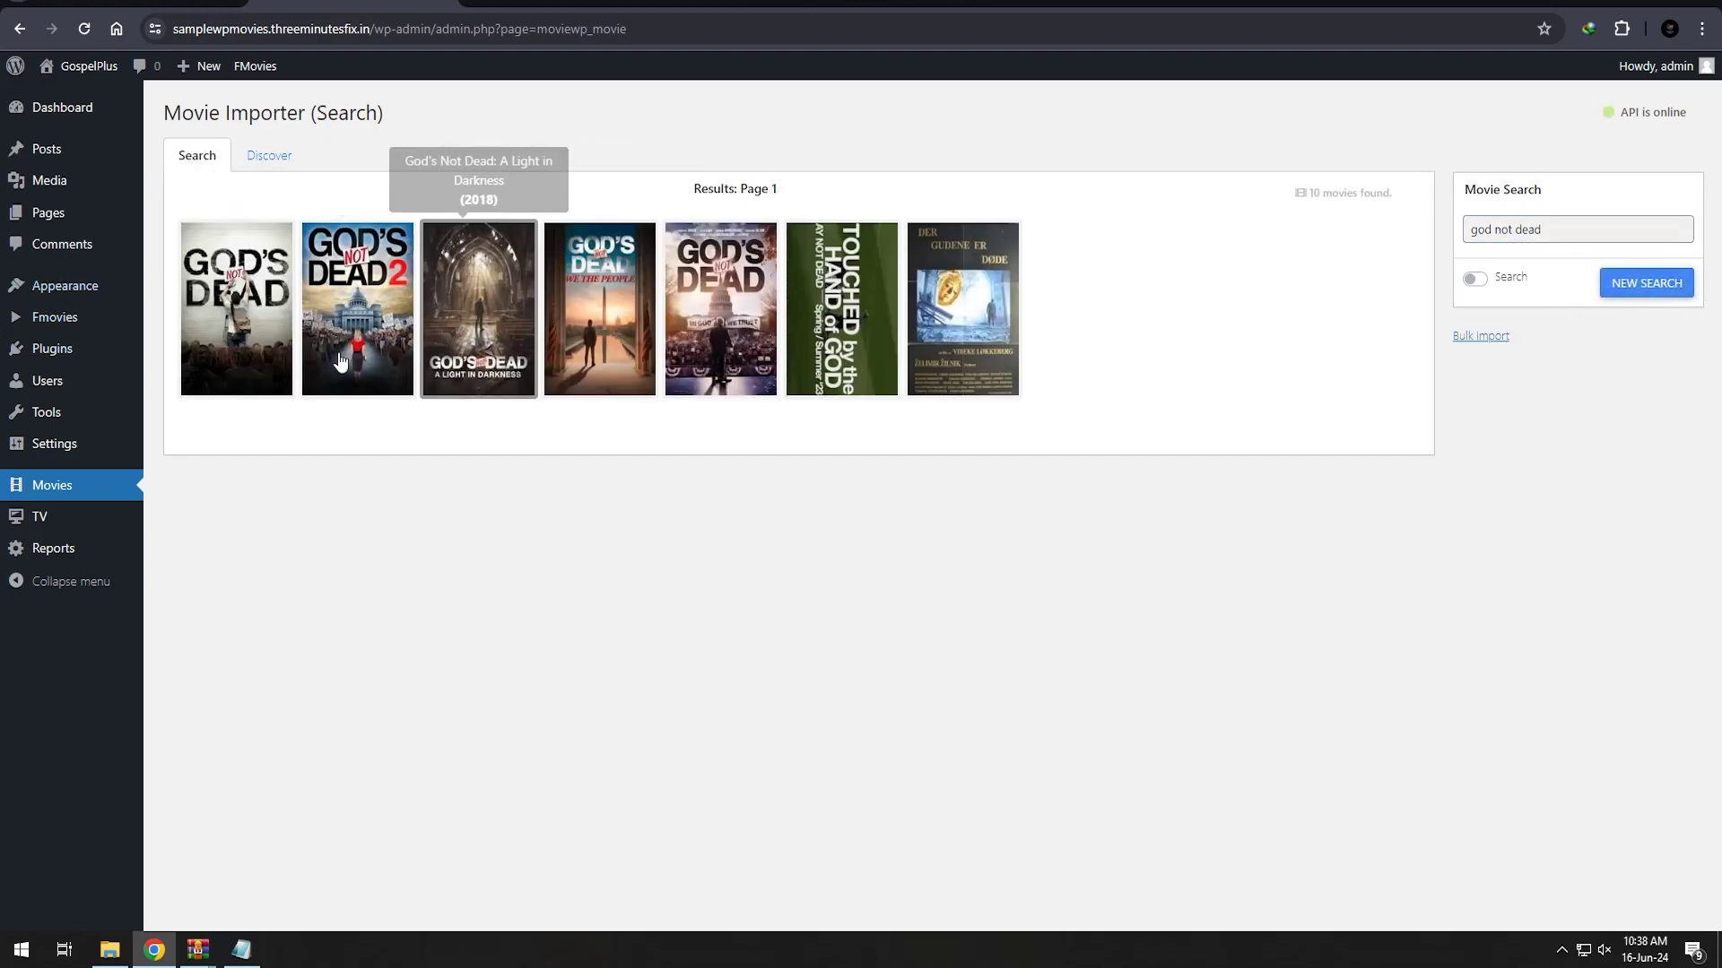
left_click(334, 274)
left_click(259, 348)
left_click(478, 314)
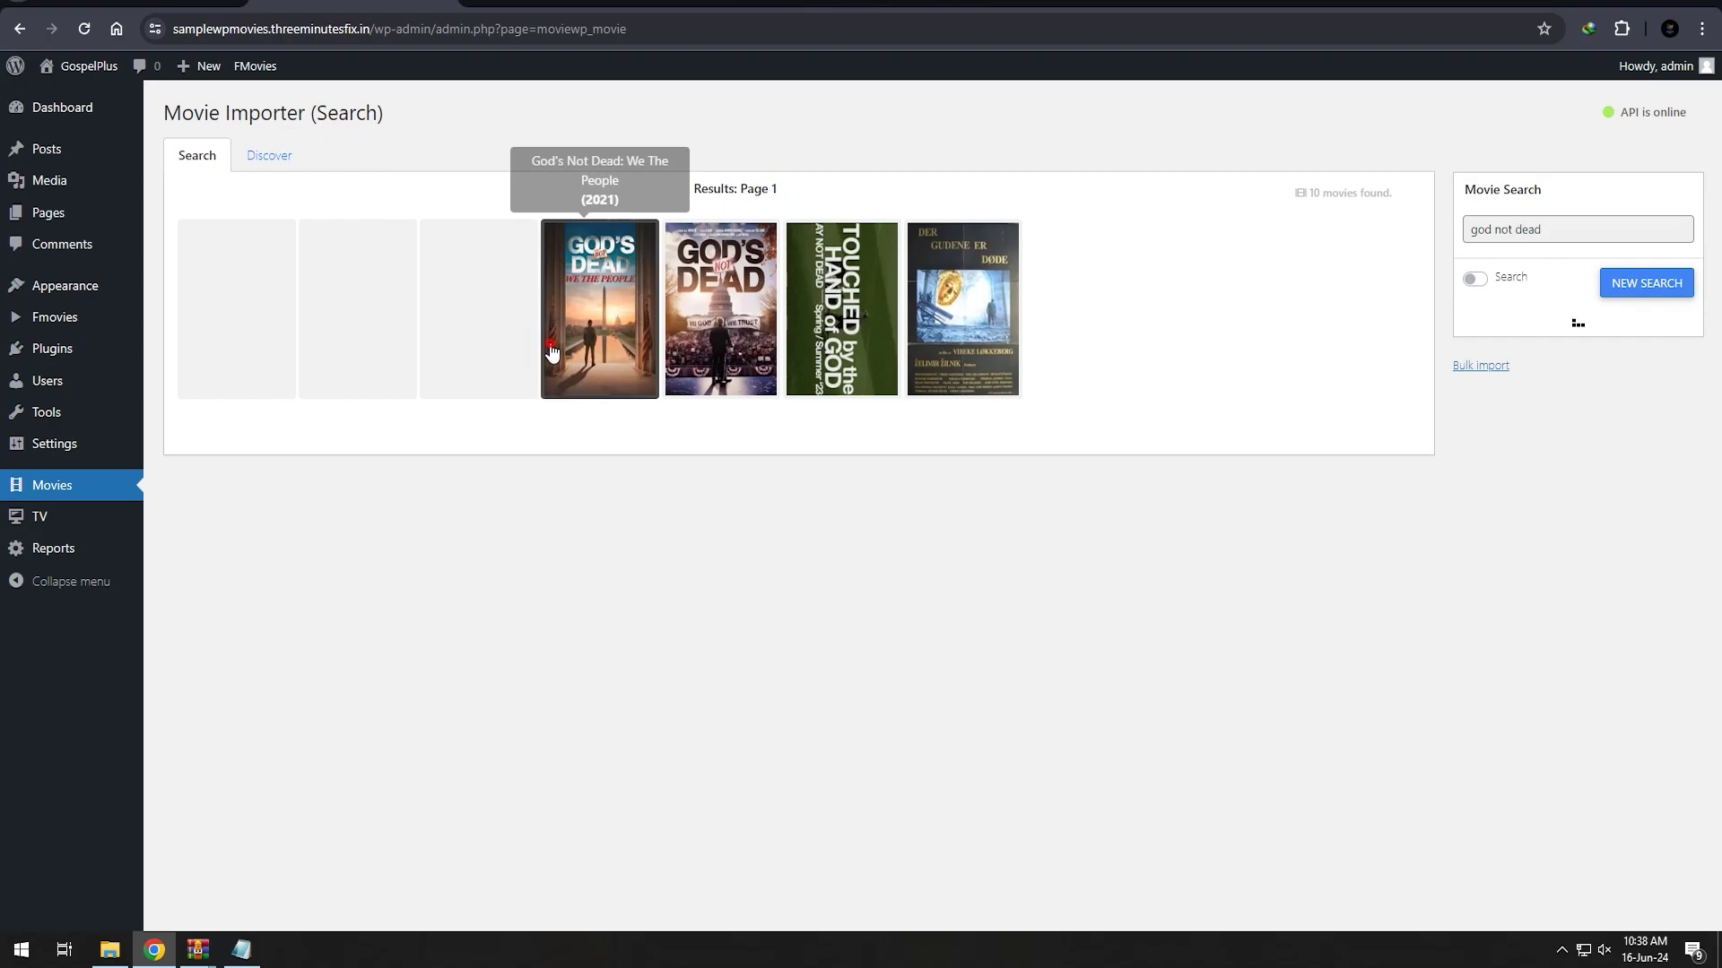
left_click(599, 314)
left_click(720, 314)
left_click(720, 287)
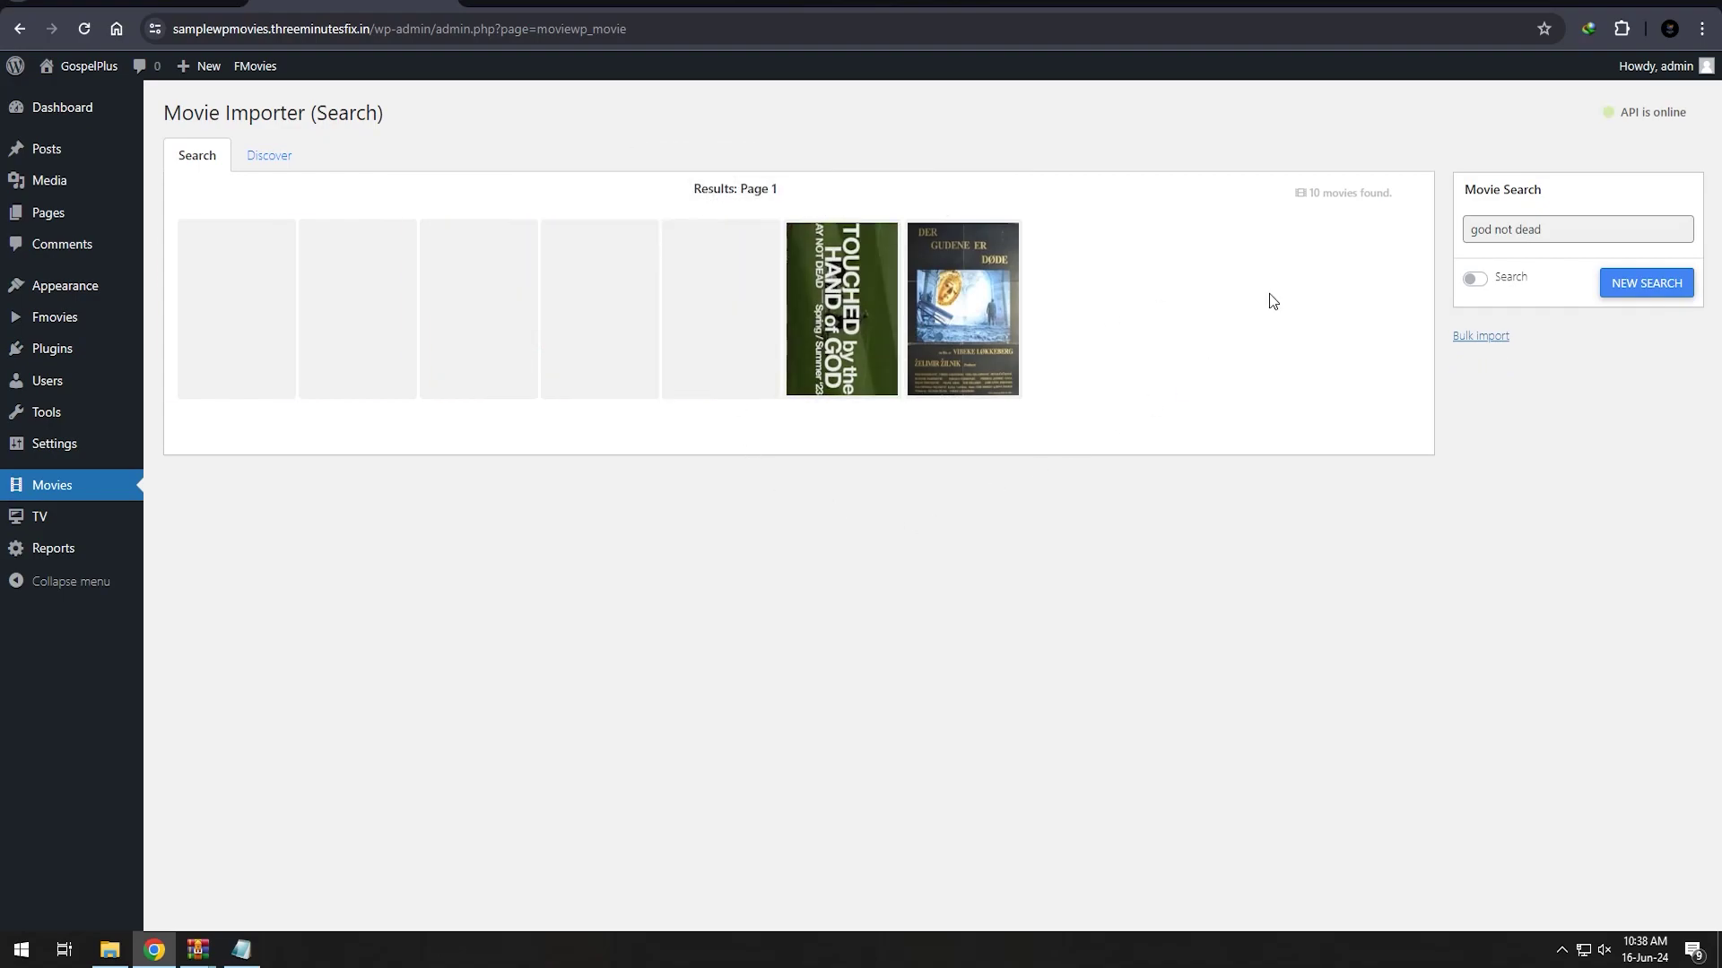
- Start a new importer search sorted by Upcoming and bulk import the first page of movies
triple_click(1579, 225)
left_click(237, 158)
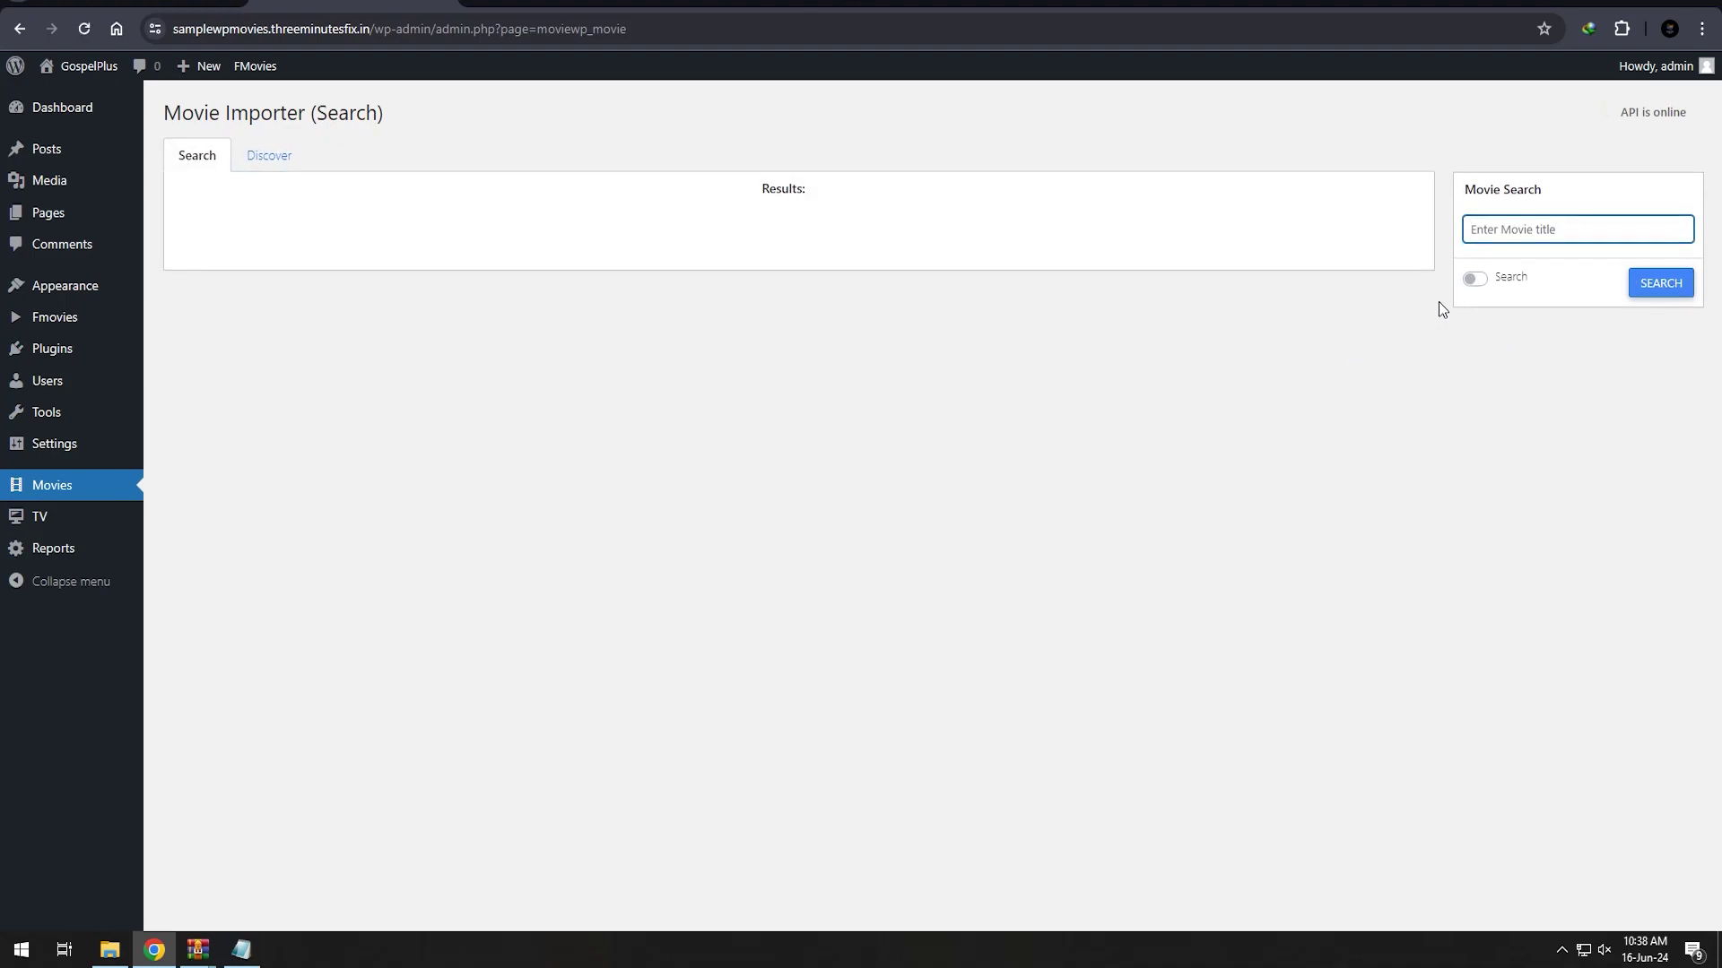
left_click(1484, 283)
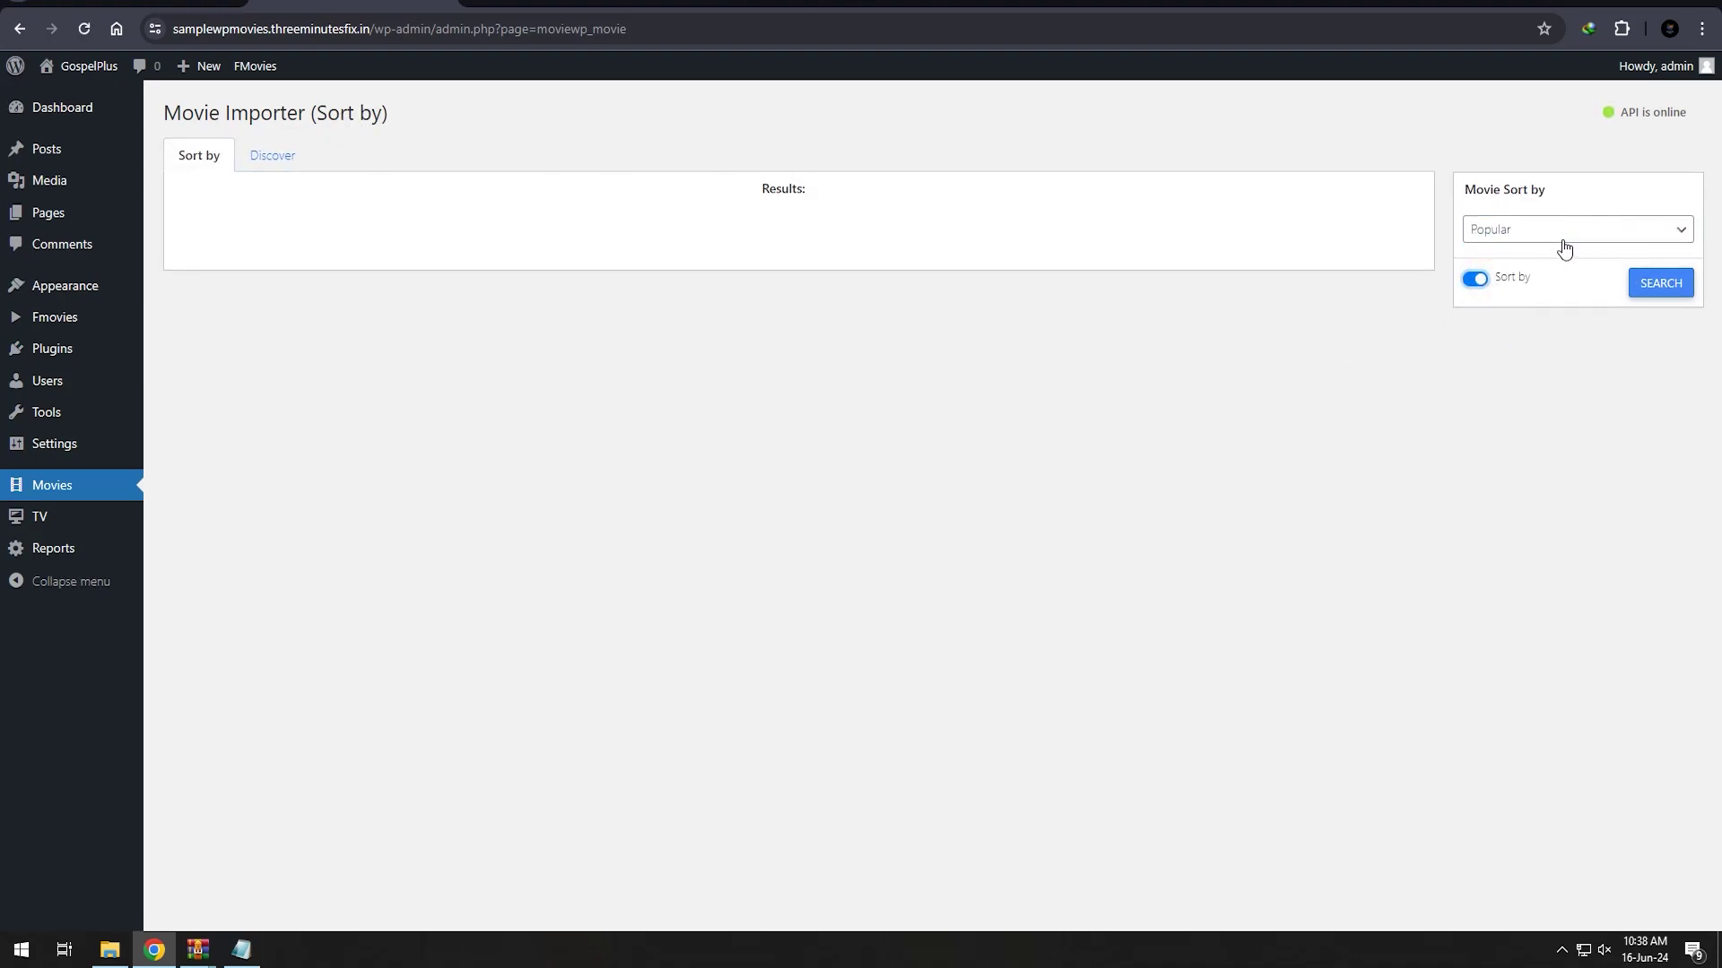
left_click(1563, 242)
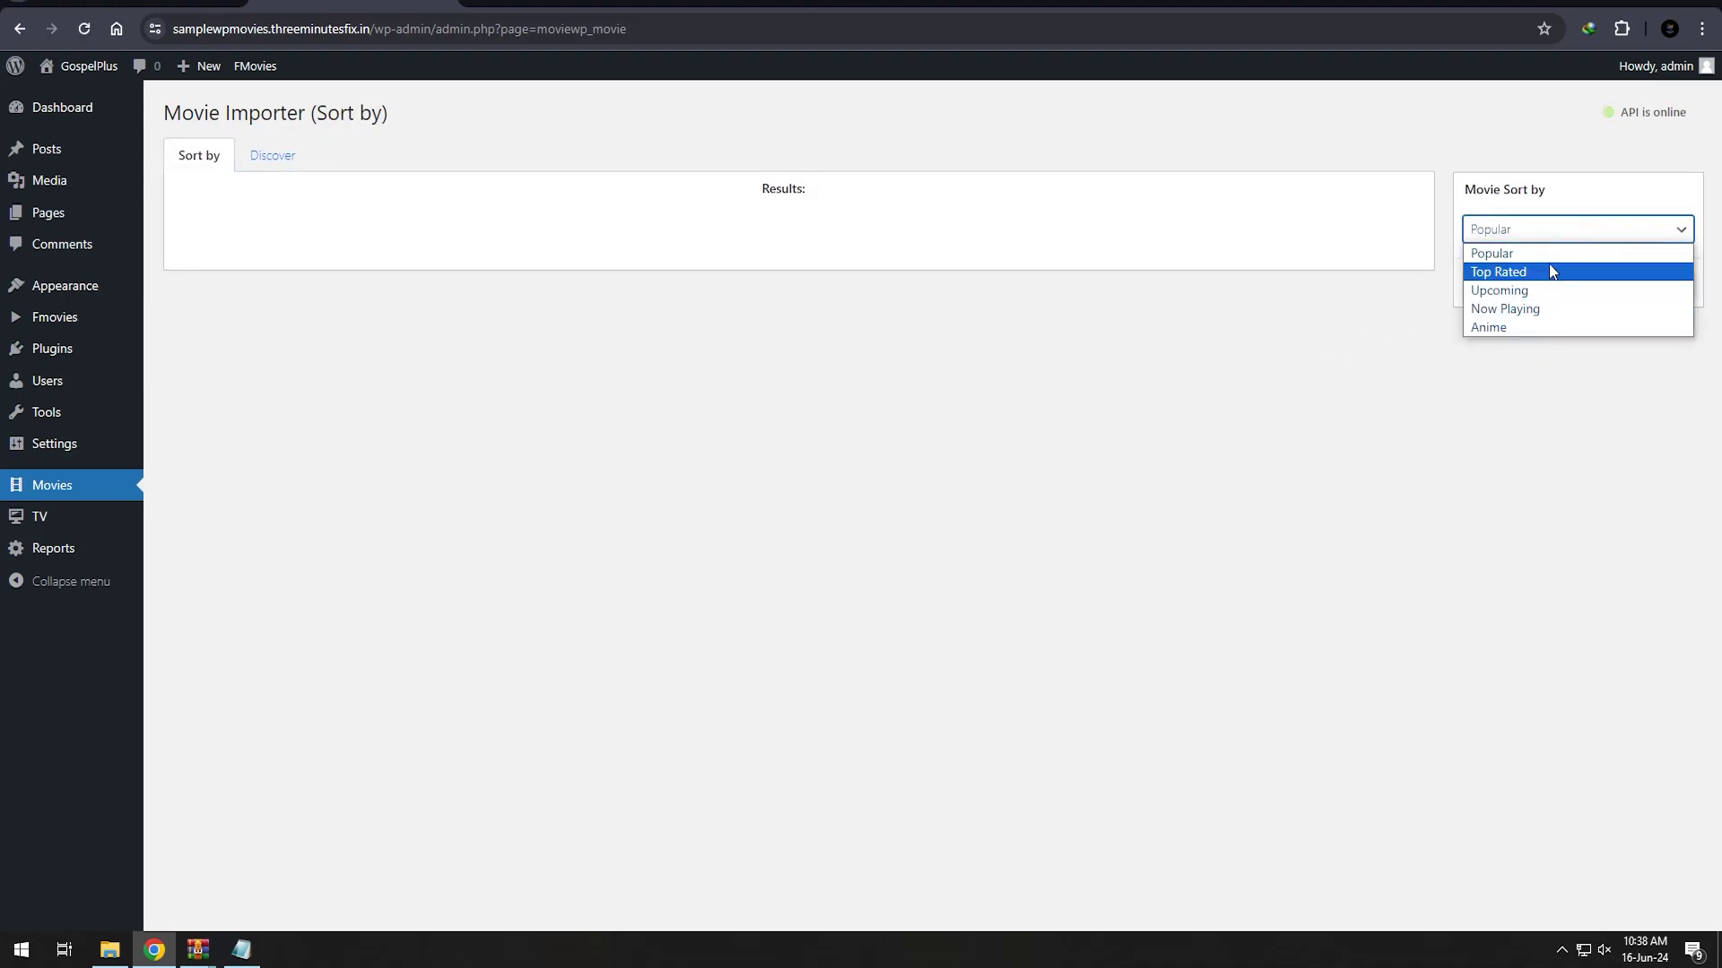
left_click(1549, 290)
left_click(1647, 289)
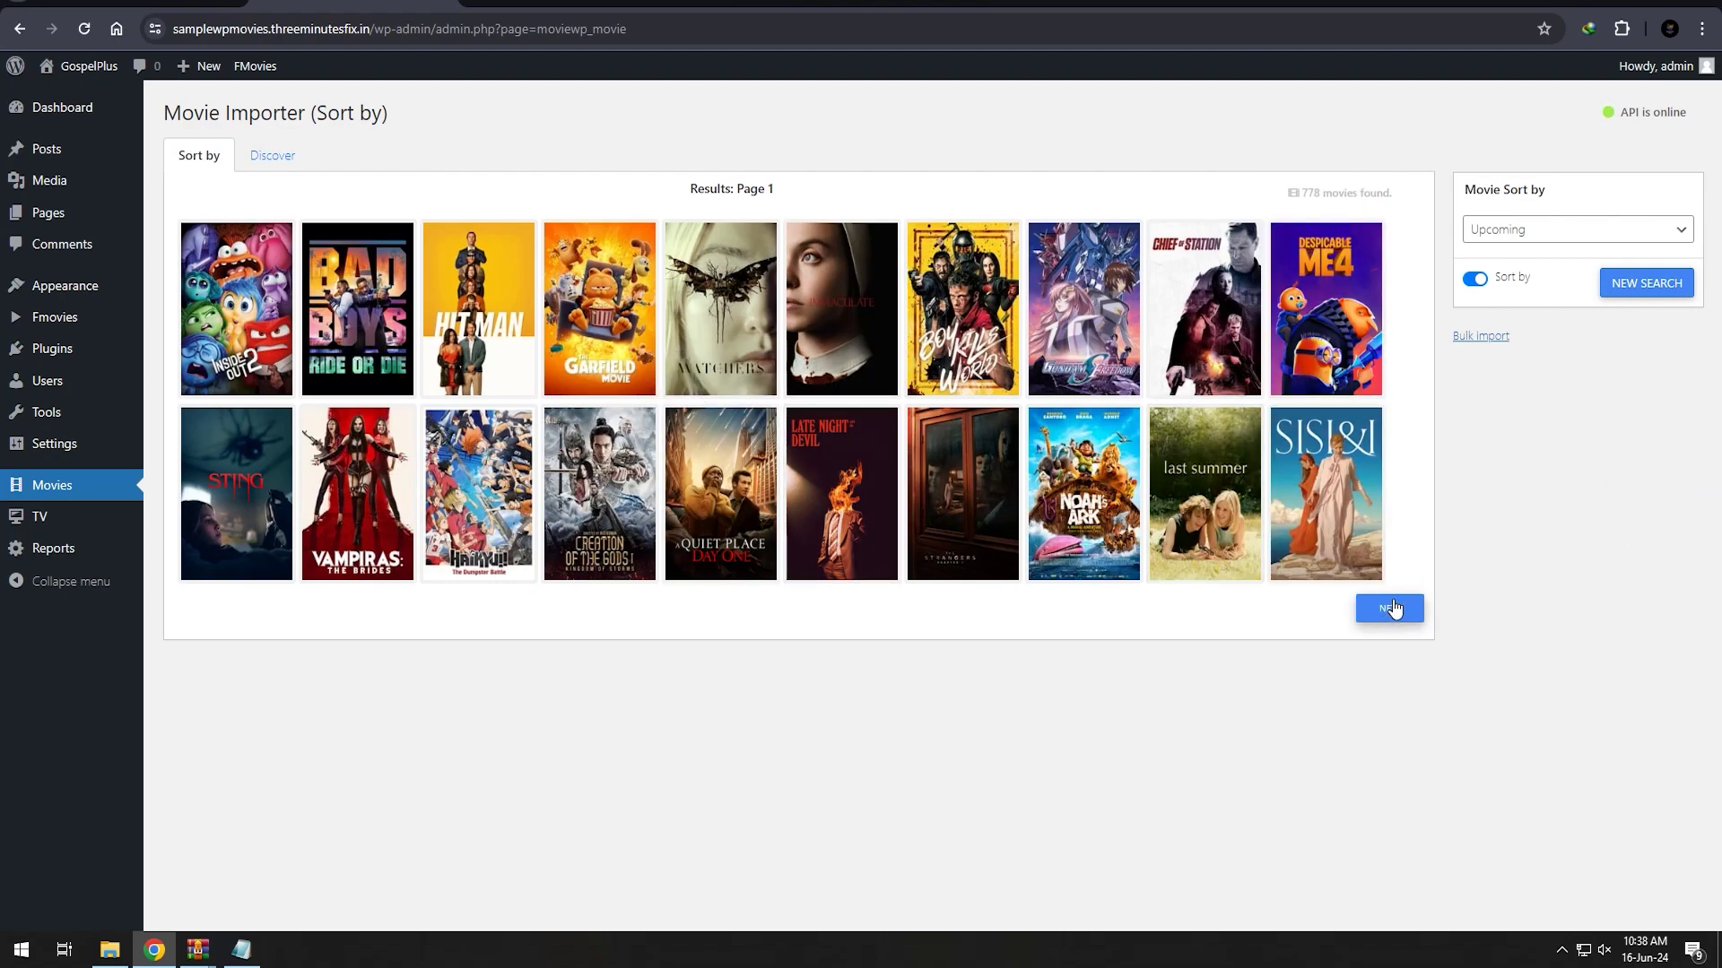
left_click(1489, 337)
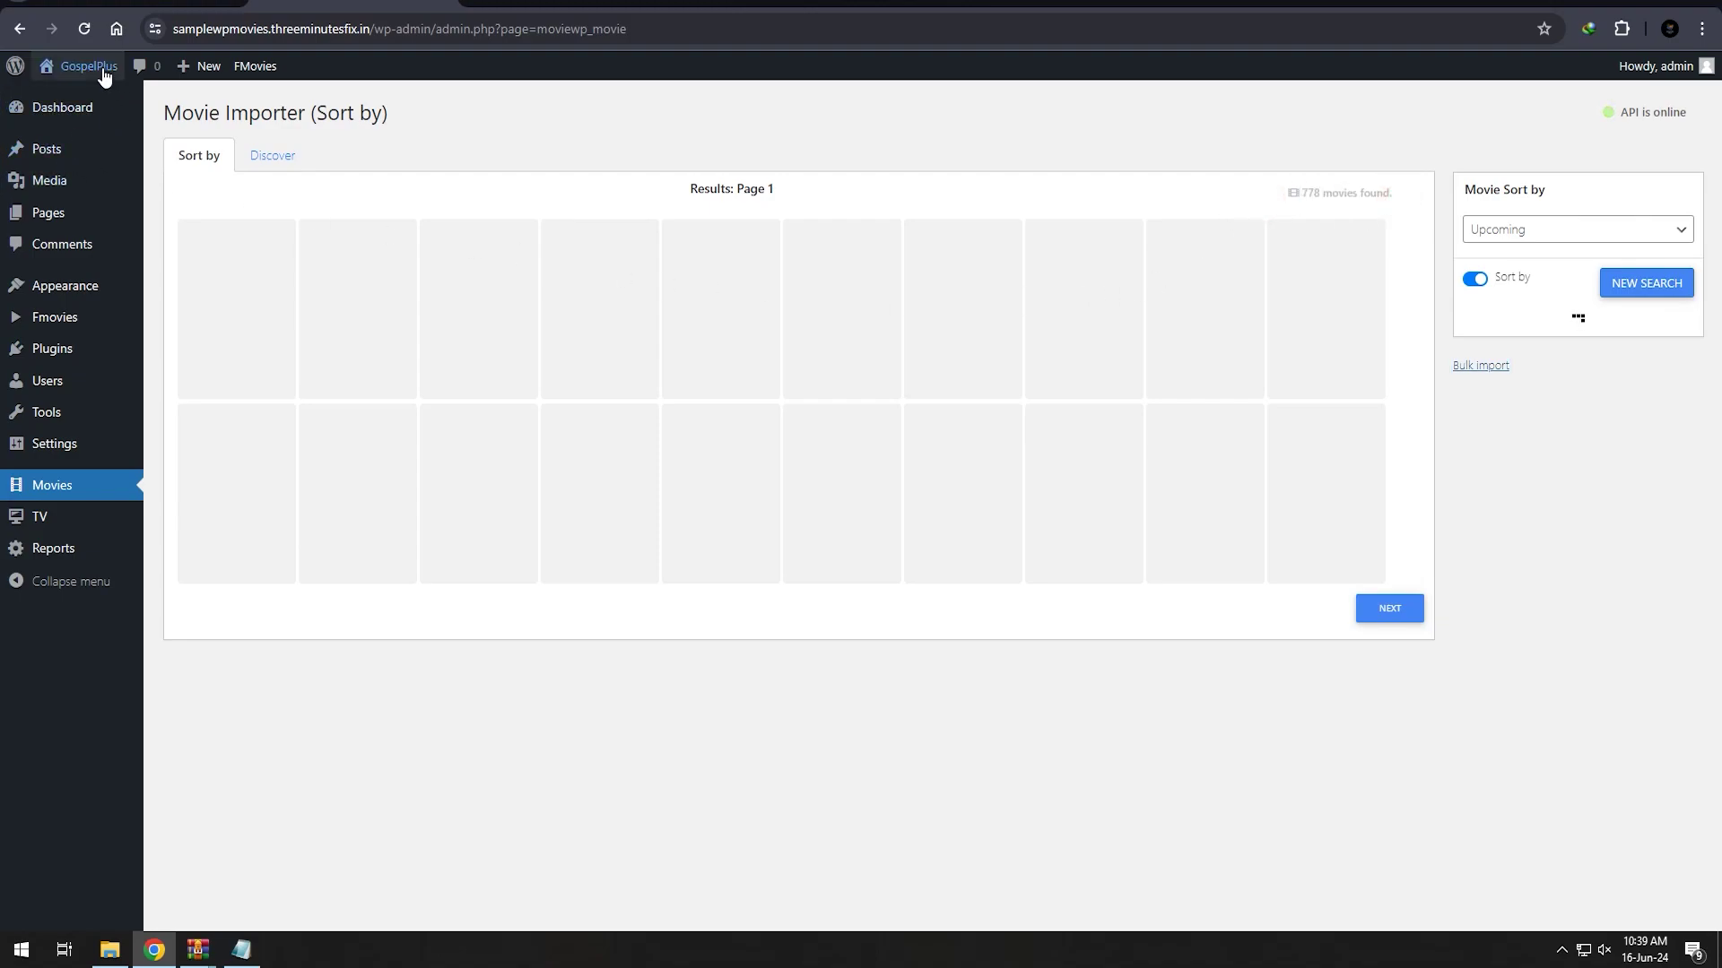
- Open the GospelPlus front page in a new tab and look over its Latest Movies and Latest TV Series sections
mouse_move(104, 77)
right_click(63, 102)
left_click(112, 117)
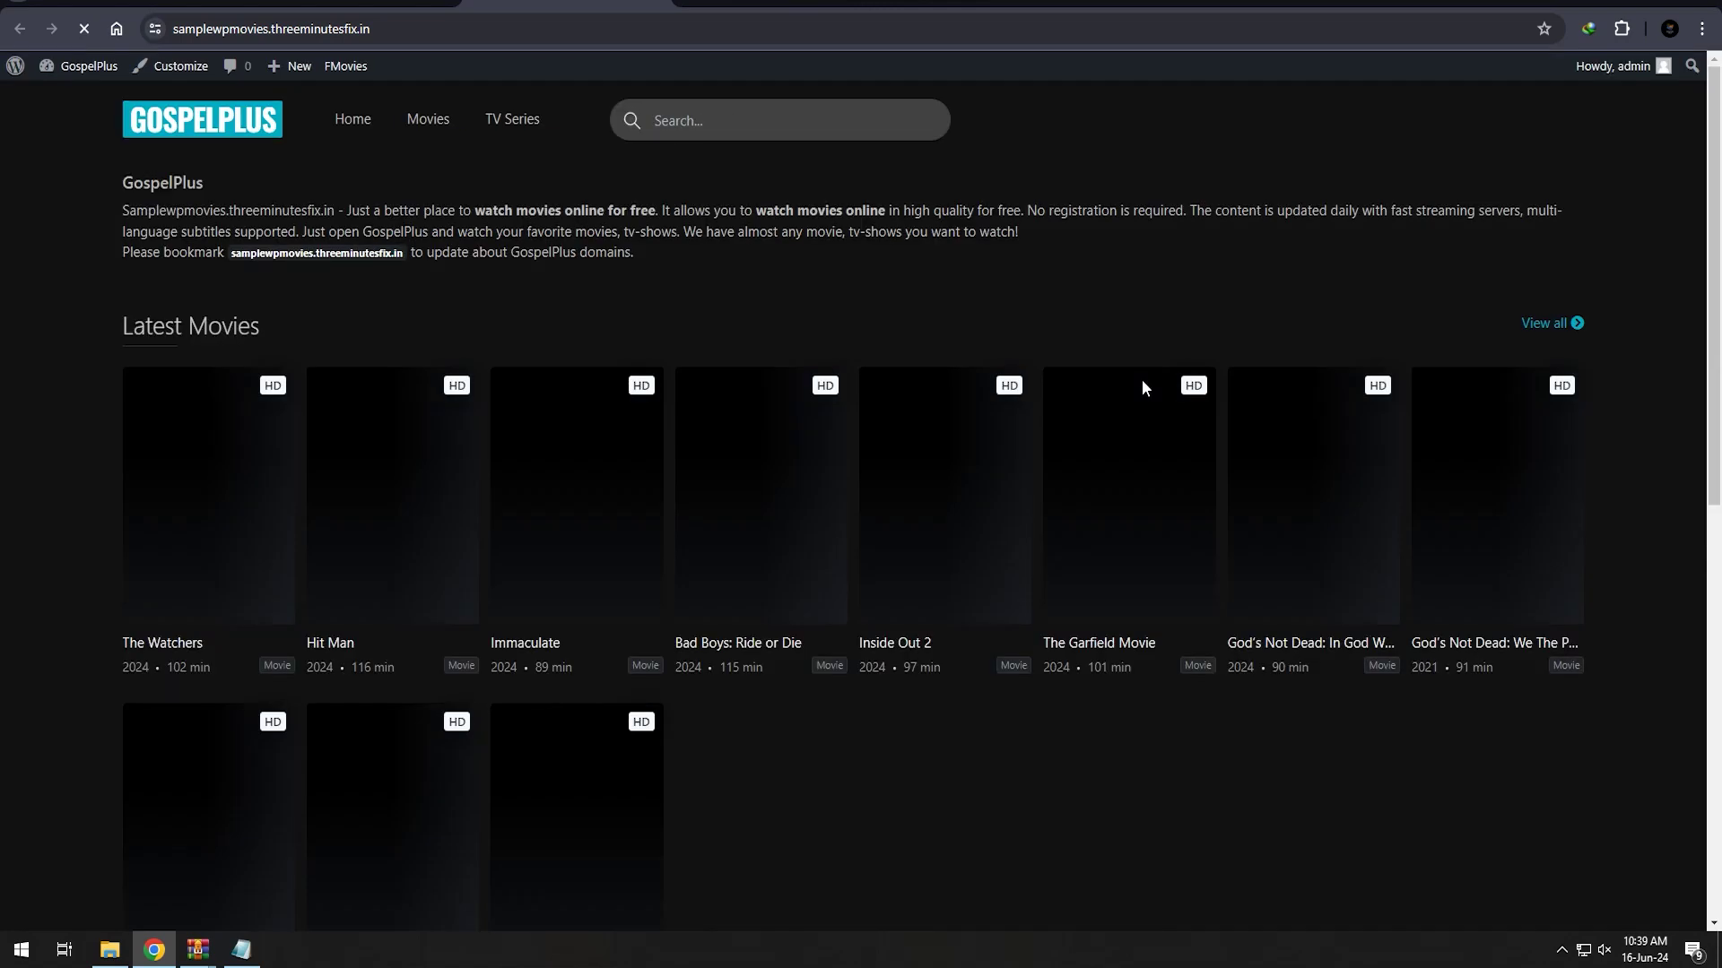
scroll(836, 610, "down", 9)
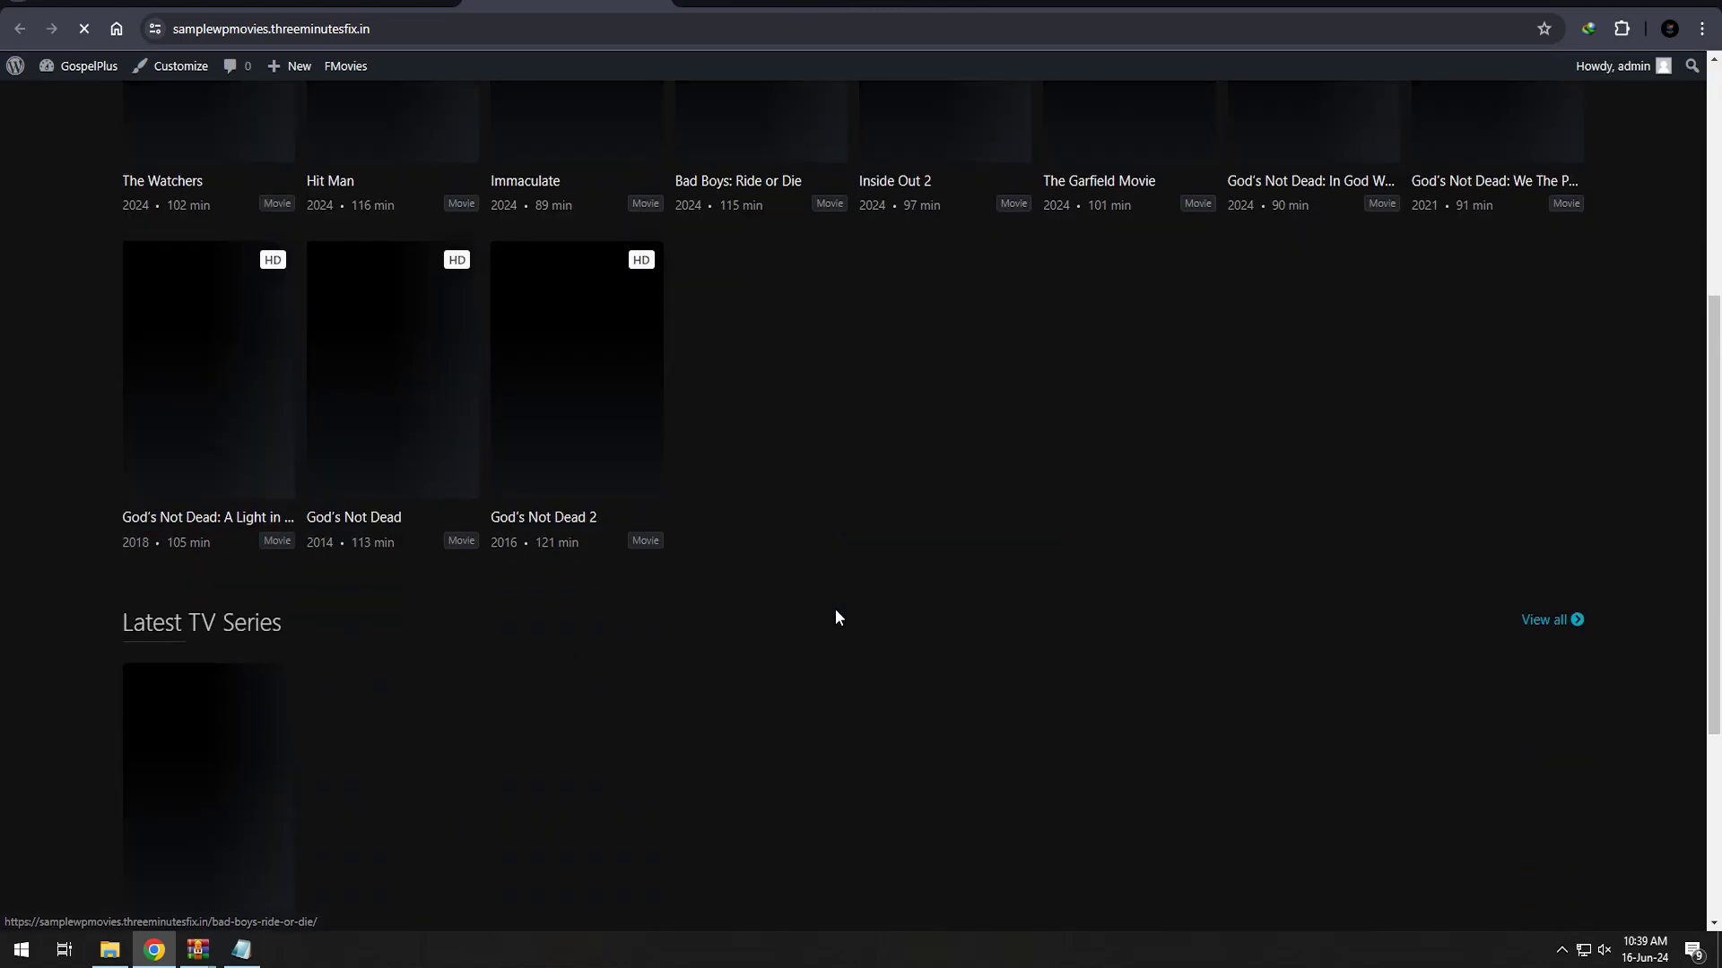
scroll(845, 599, "up", 6)
scroll(847, 598, "up", 3)
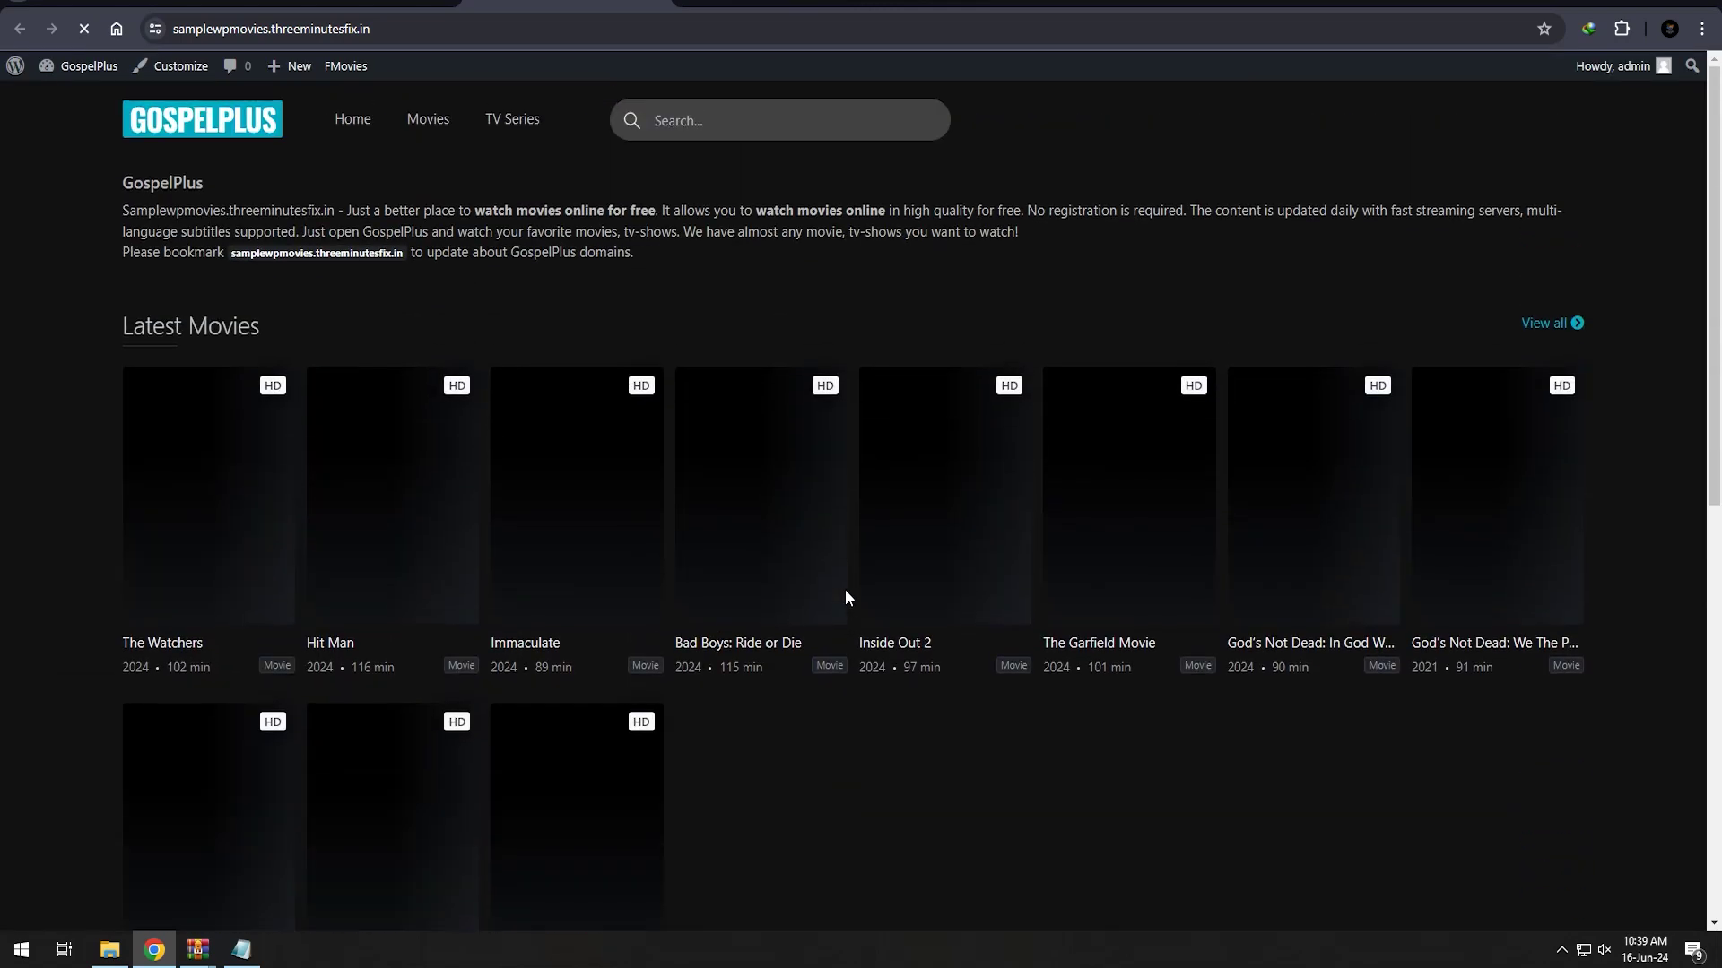
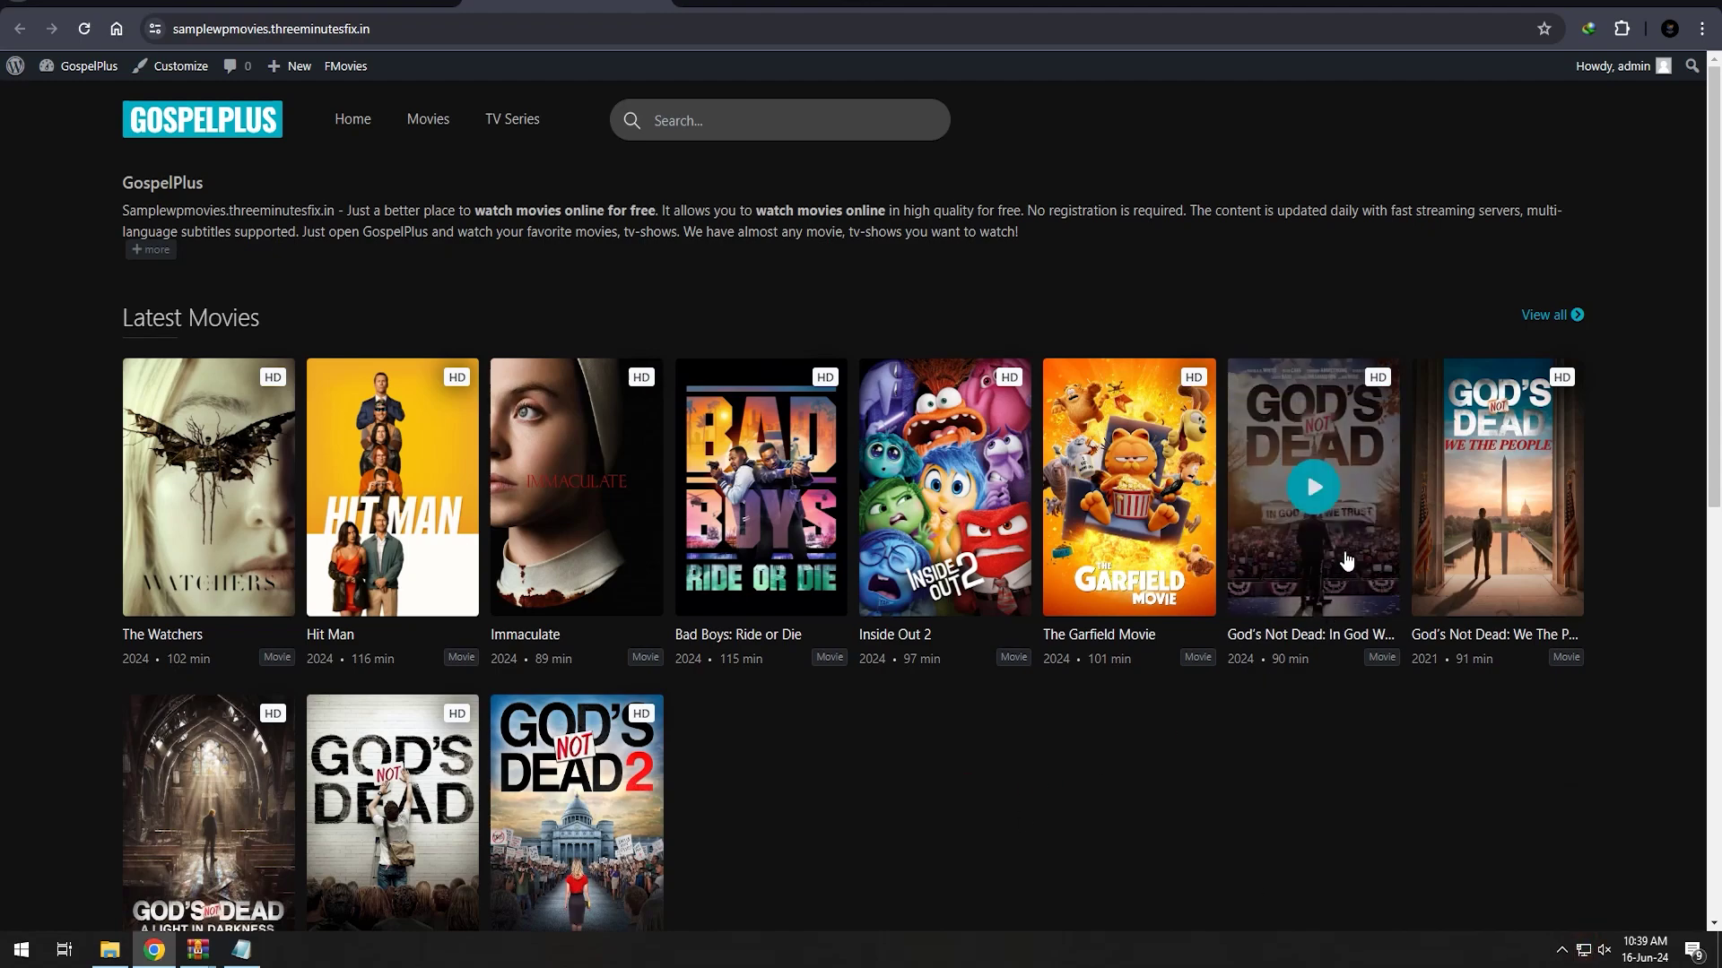
- Open the page of God's Not Dead: In God We Trust, read its text and go back
left_click(1341, 506)
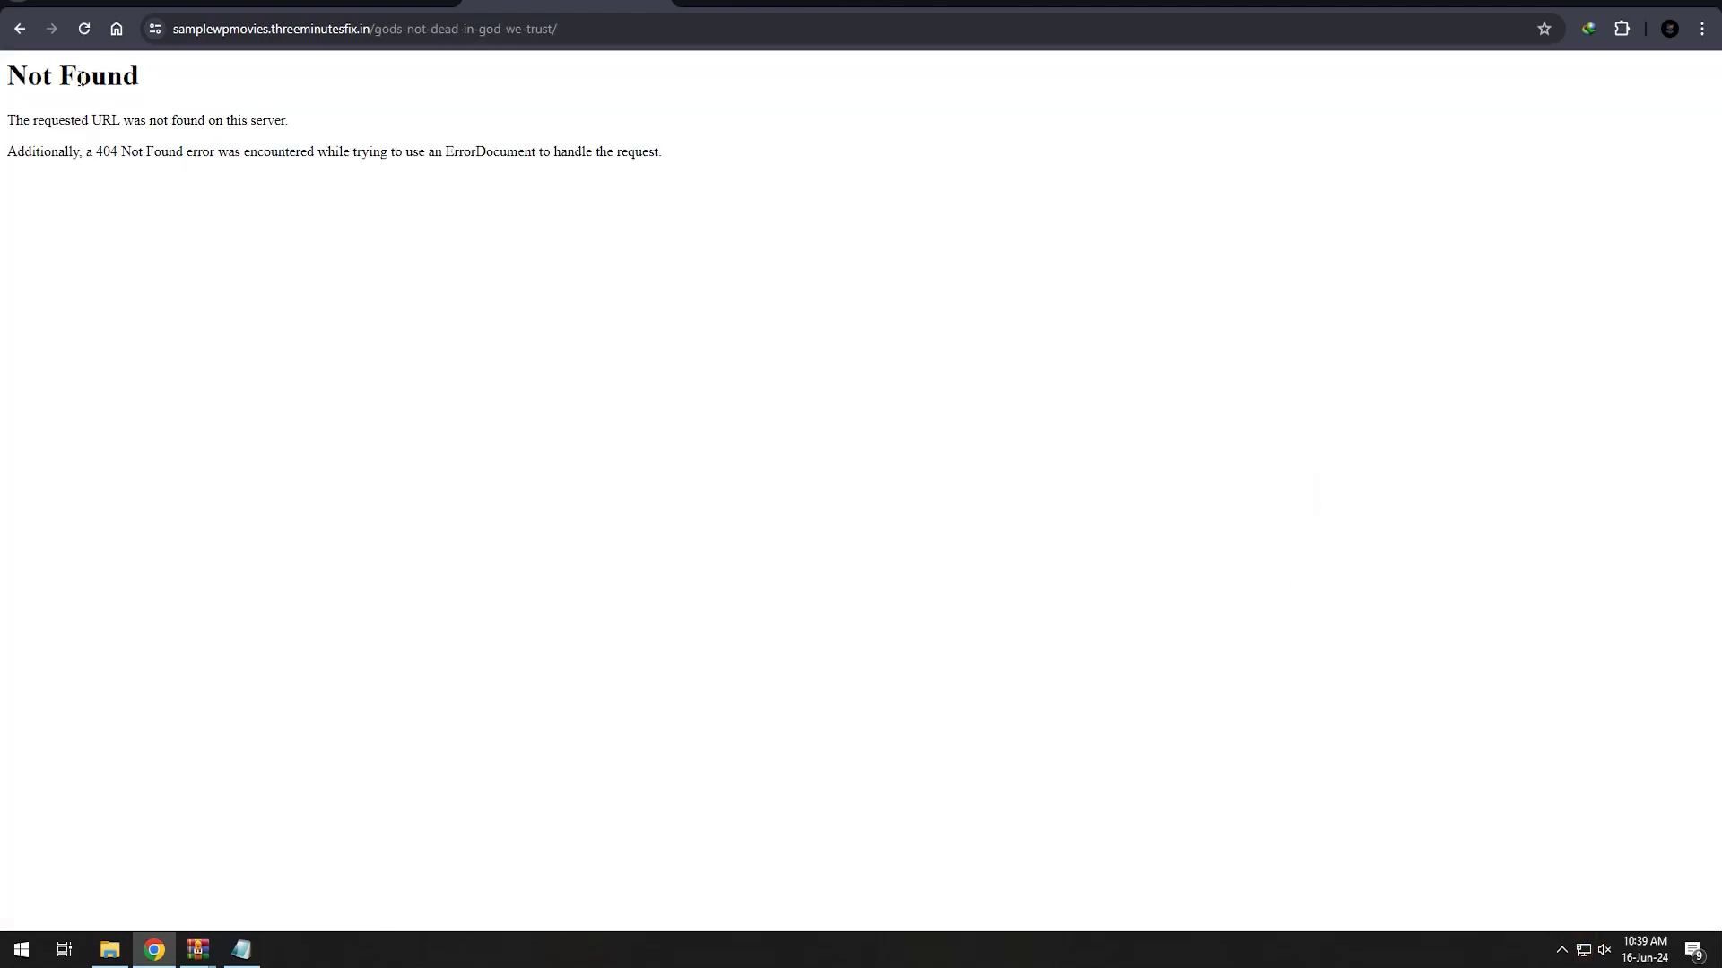
left_click_drag(44, 79, 138, 99)
left_click(374, 111)
left_click_drag(146, 161, 669, 154)
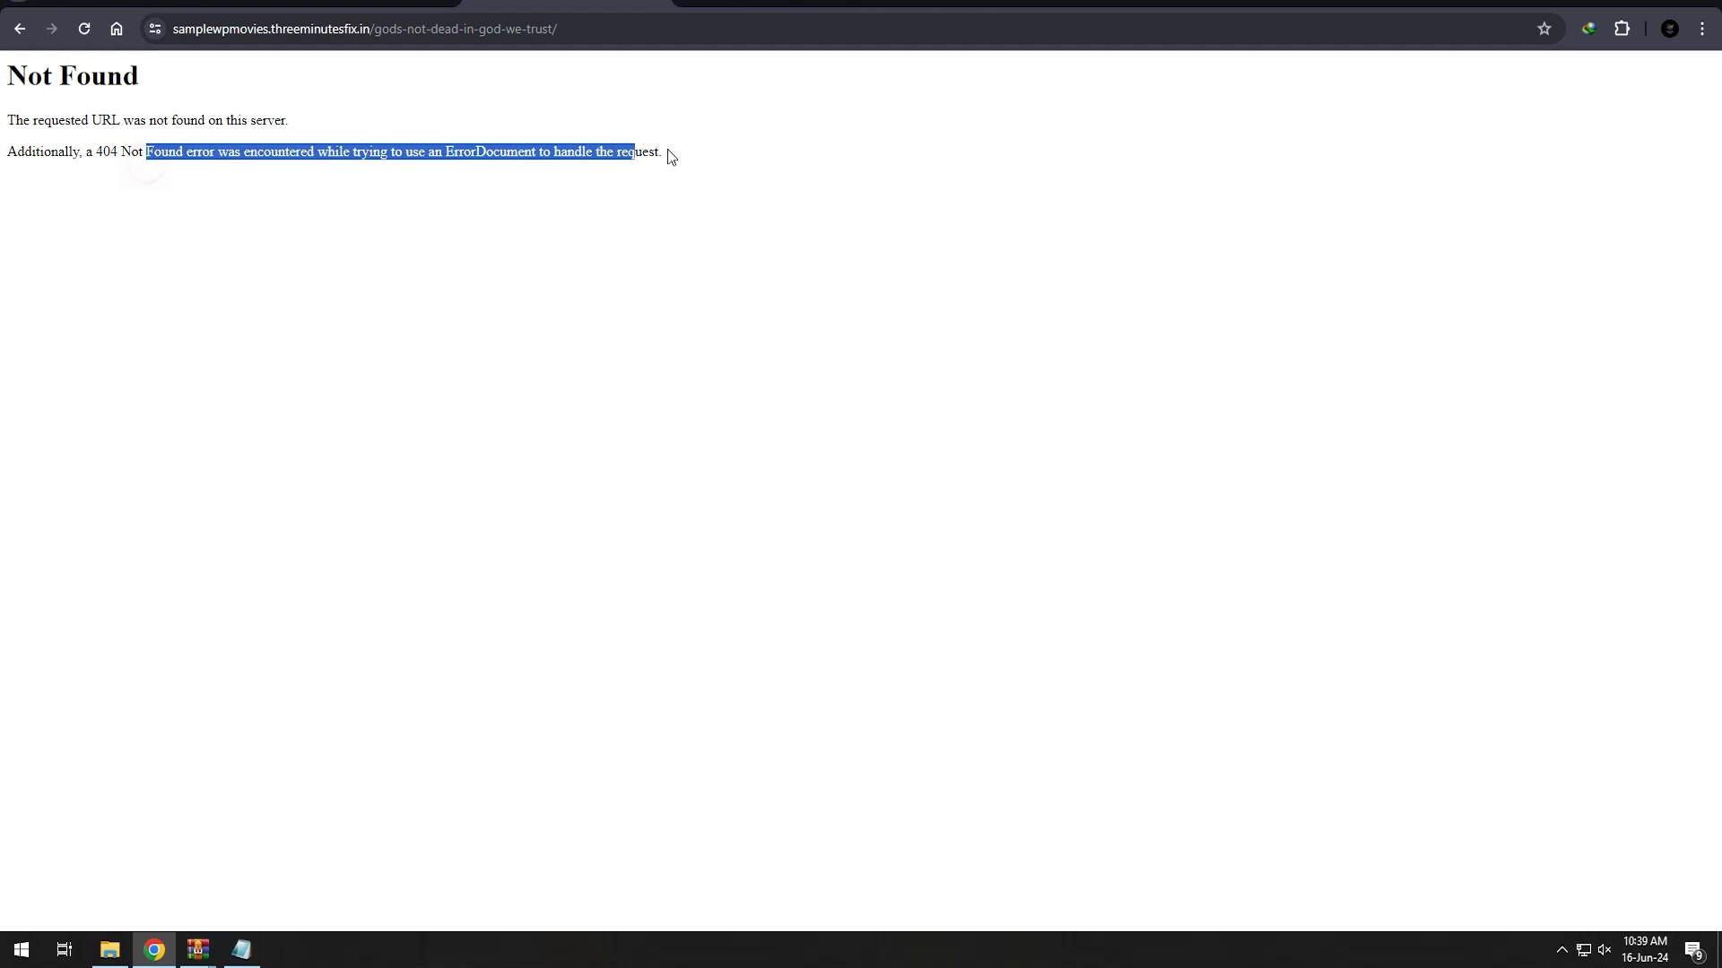
left_click(669, 150)
left_click(20, 29)
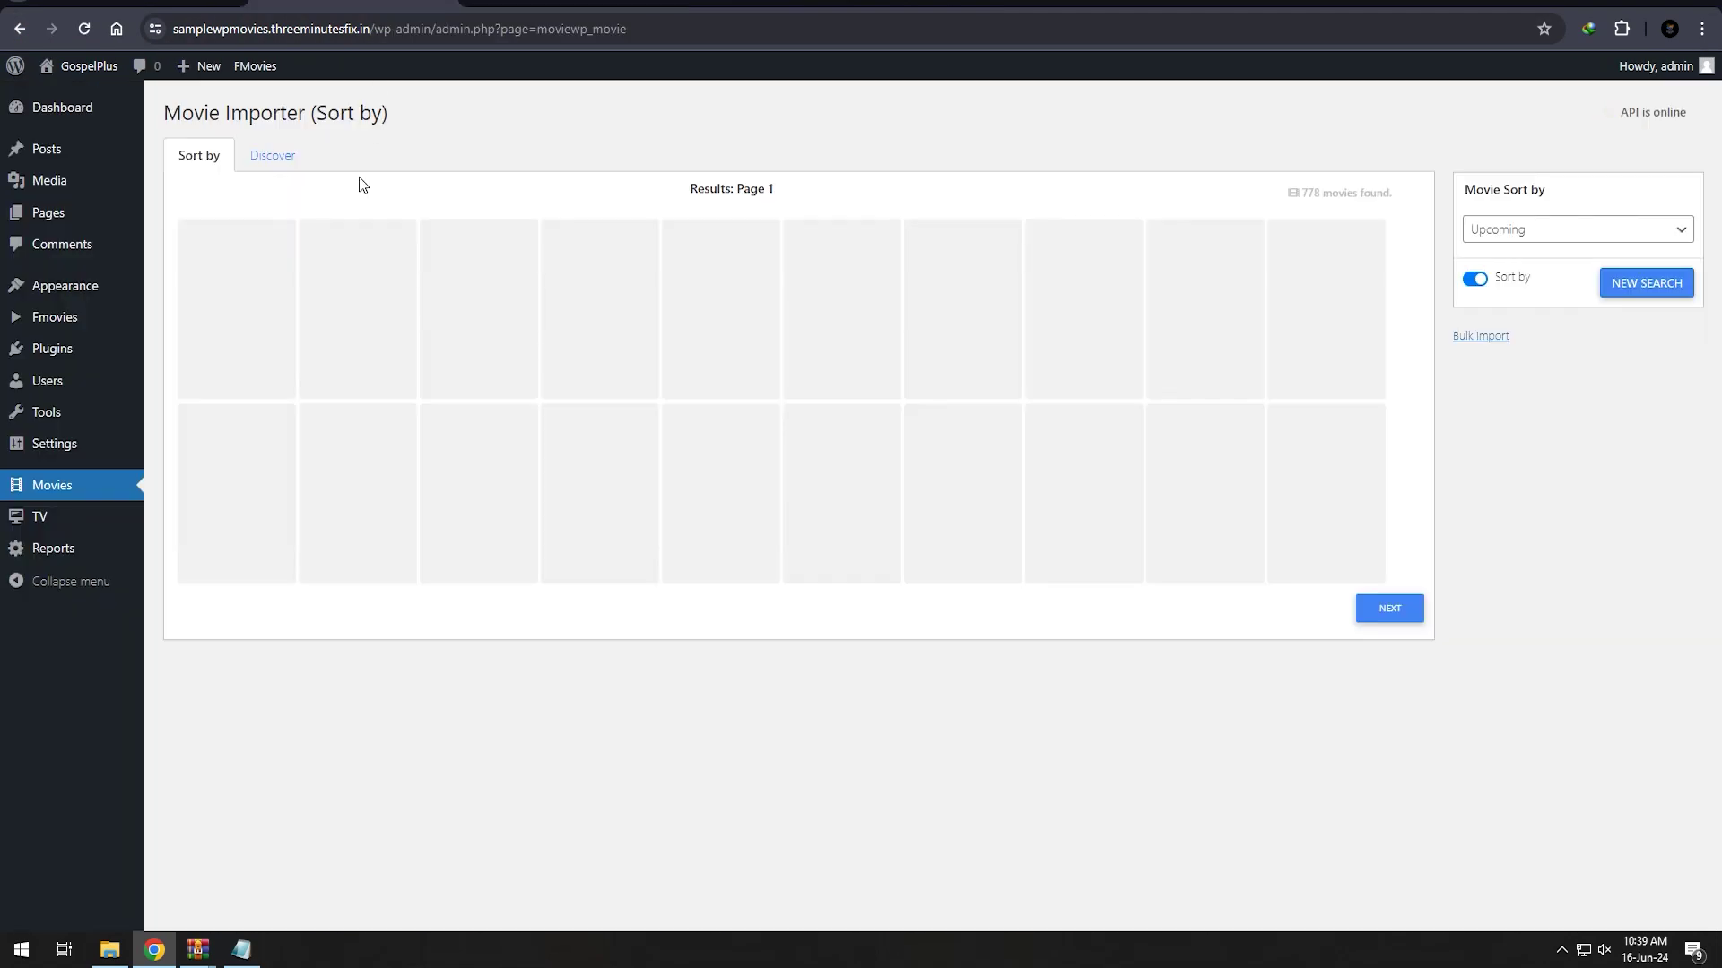
- Save the WordPress permalink settings with the Post name structure selected
mouse_move(62, 449)
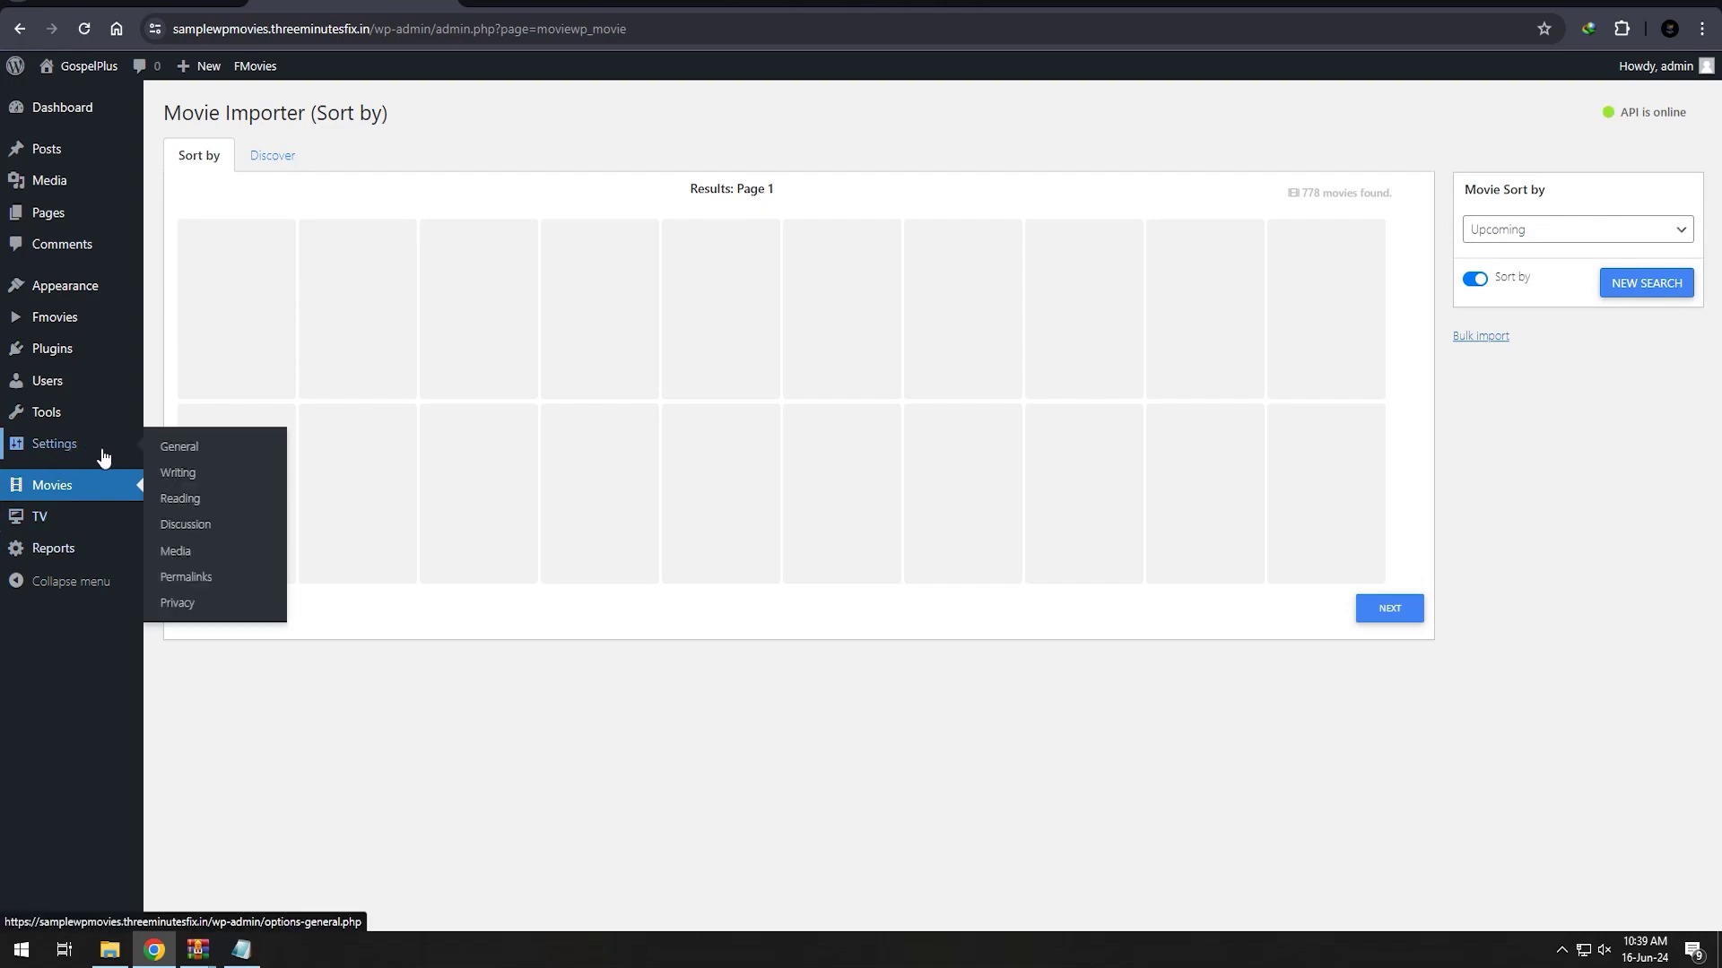
left_click(193, 577)
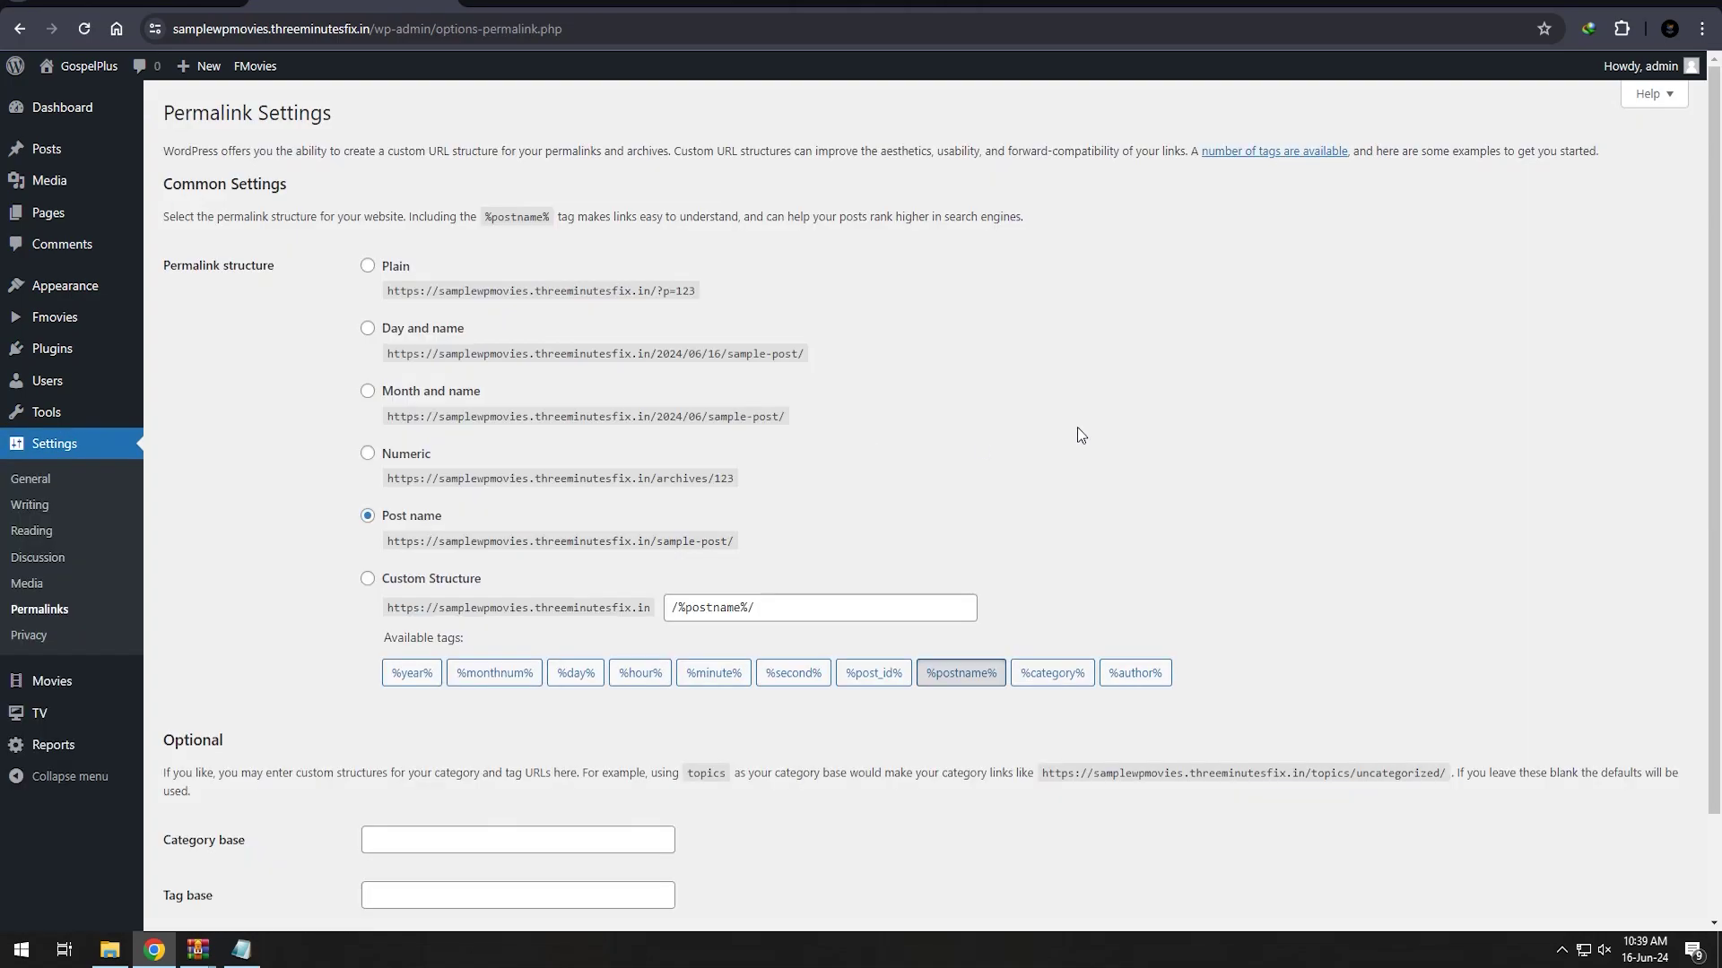
scroll(1231, 406, "down", 2)
scroll(1203, 358, "up", 2)
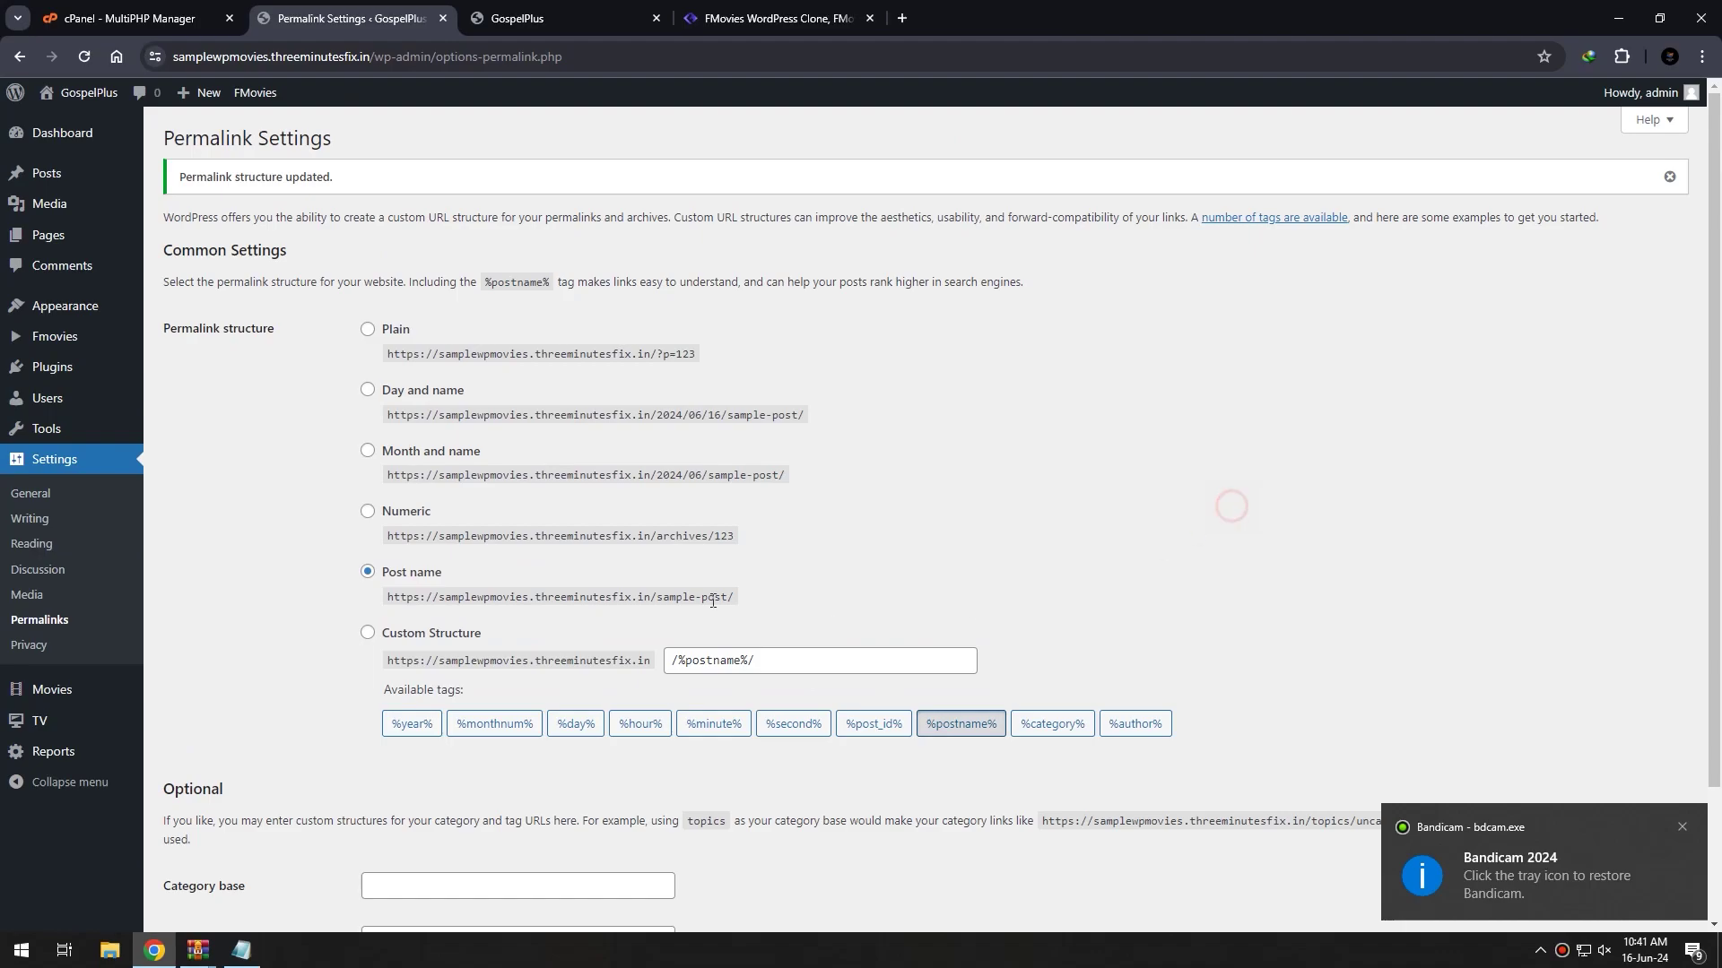
scroll(375, 418, "down", 2)
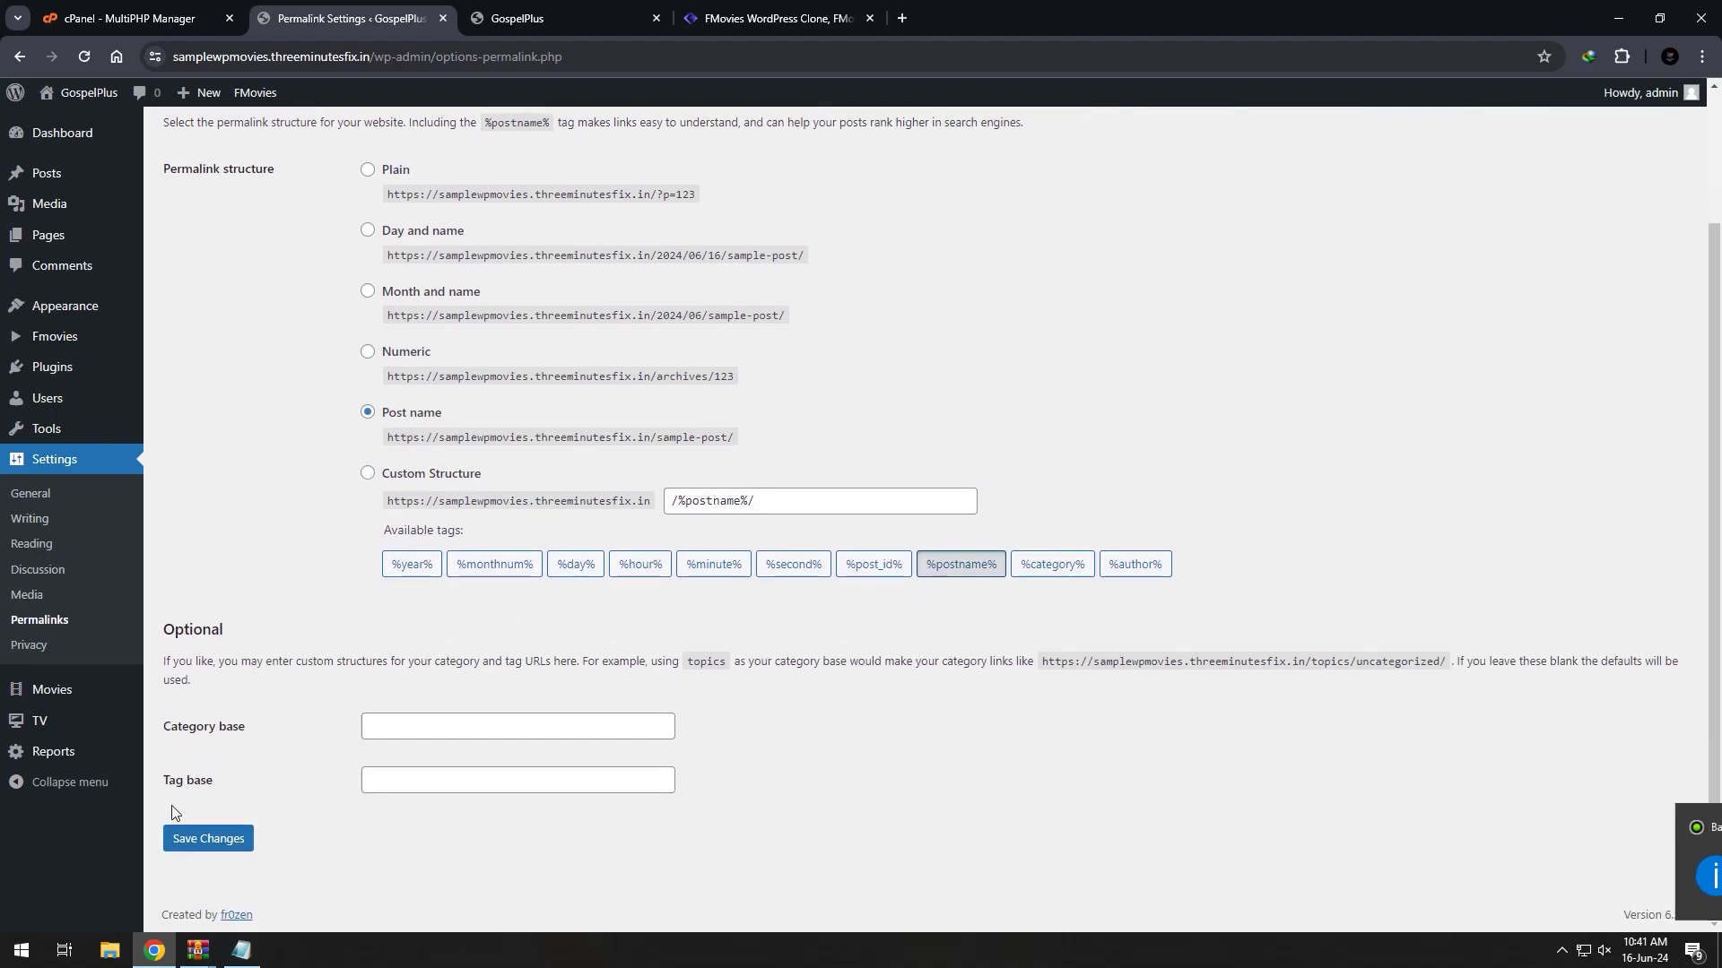
left_click(227, 842)
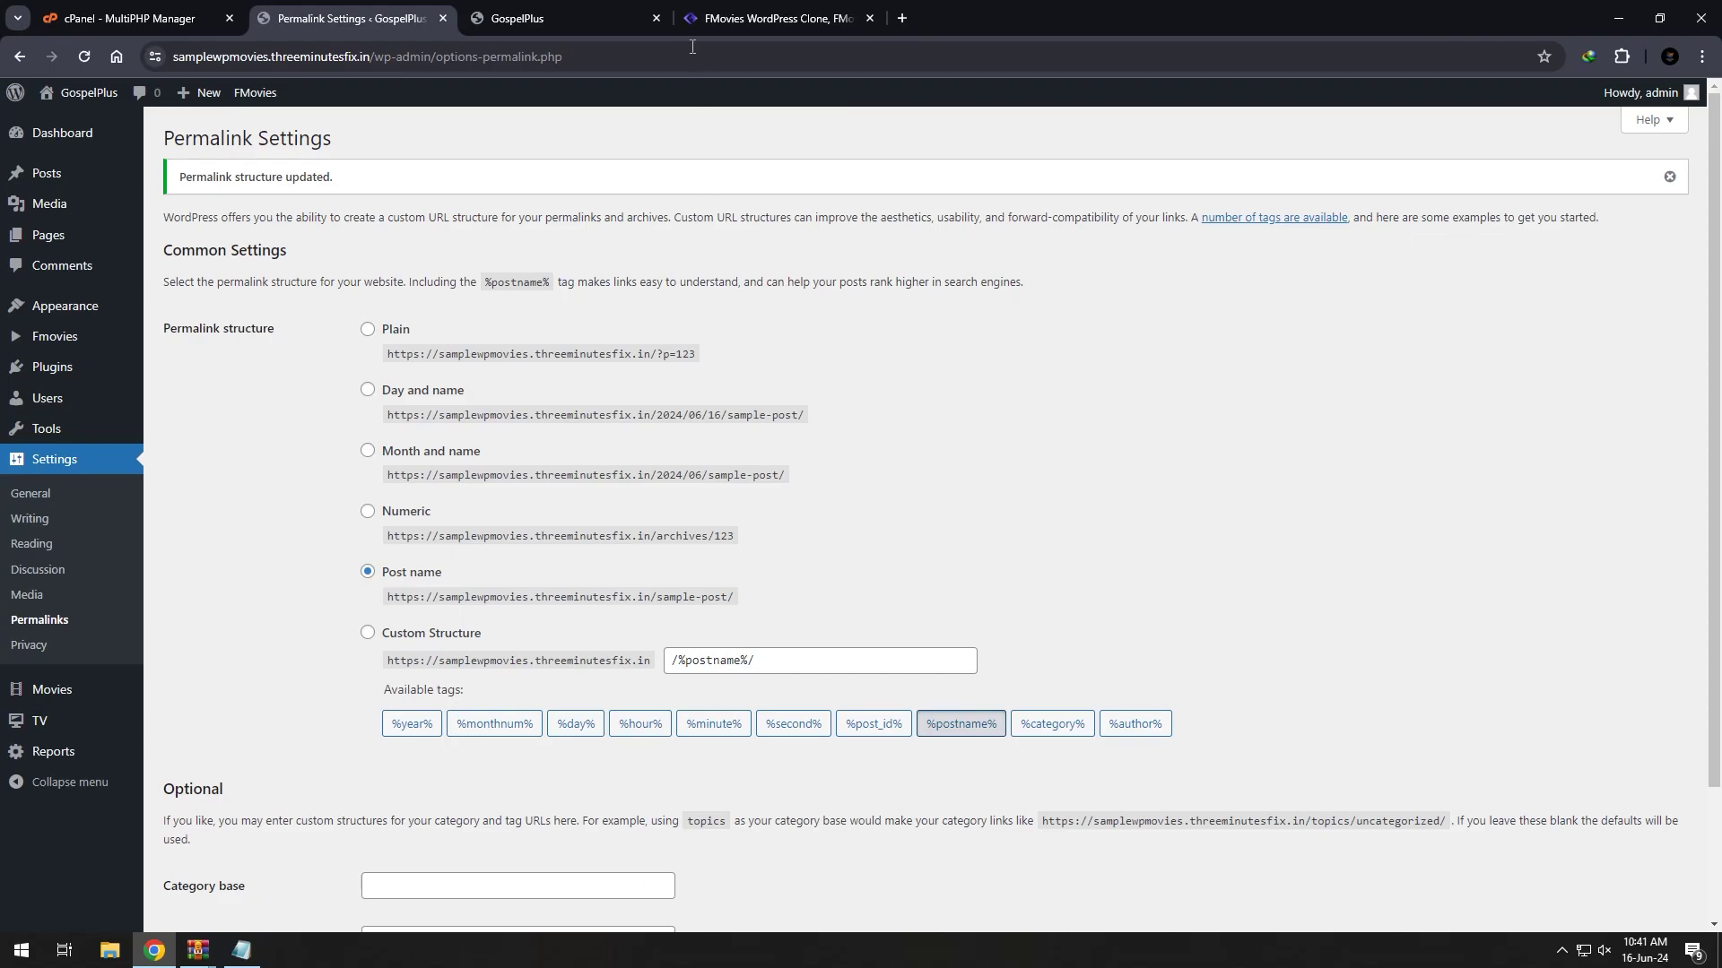
- Switch back to the GospelPlus site and review the imported movies on its home page
left_click(829, 16)
left_click(551, 9)
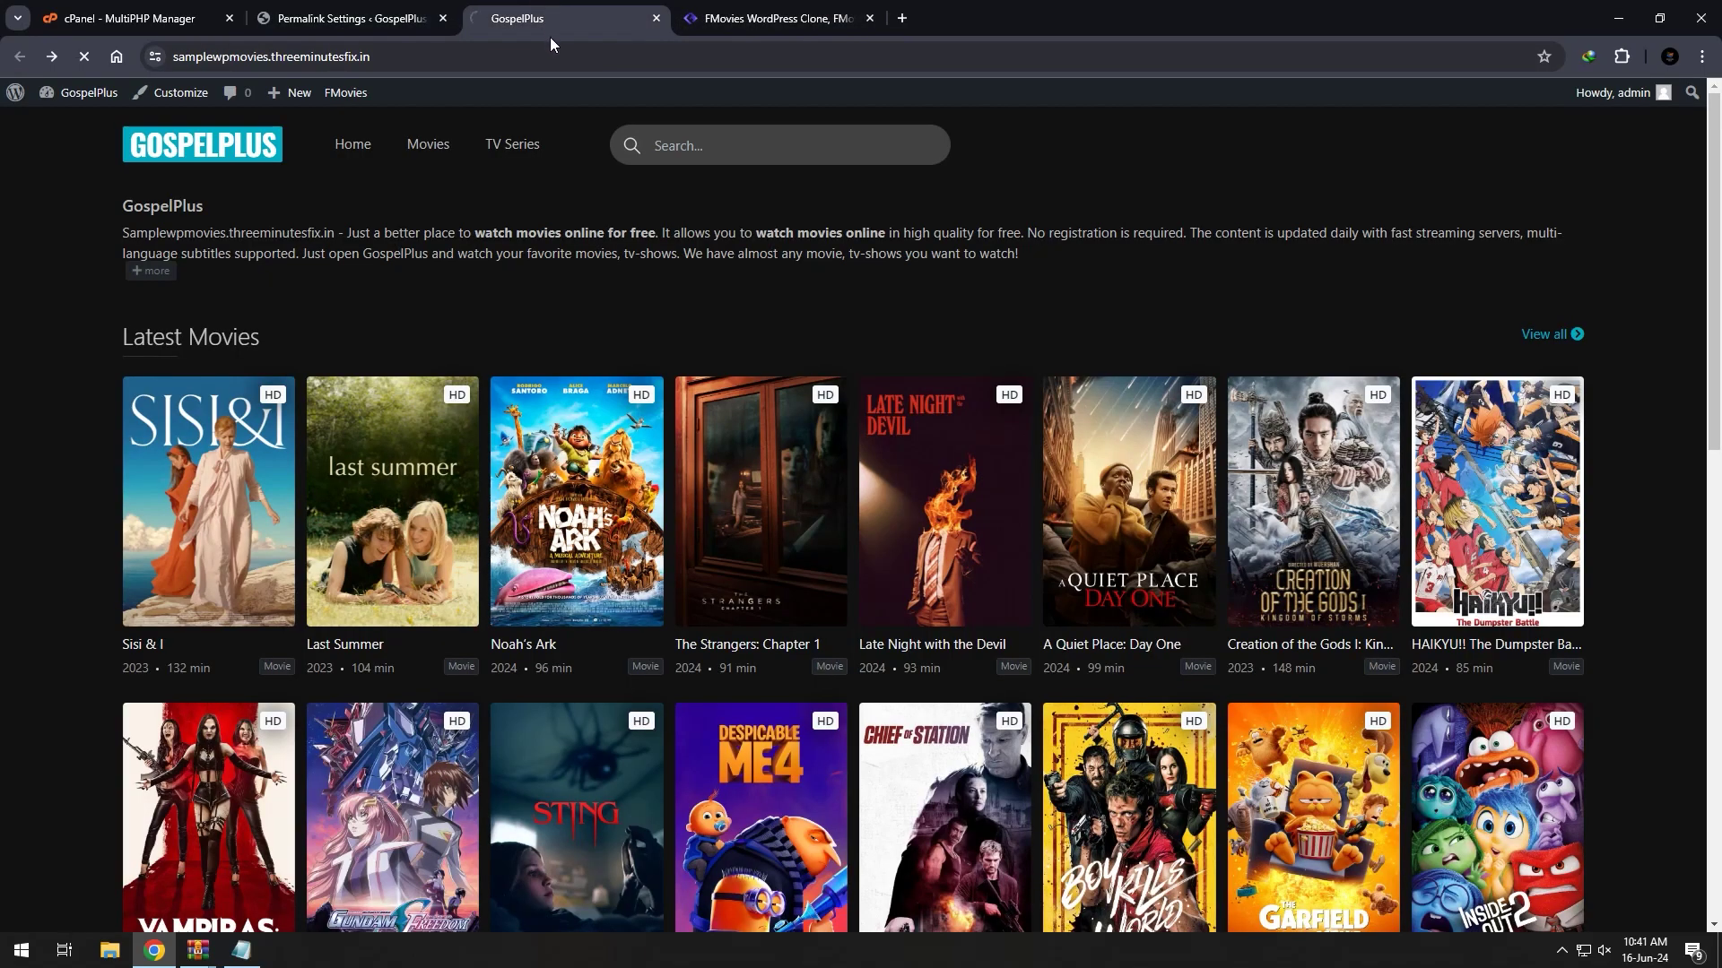
scroll(1318, 355, "down", 4)
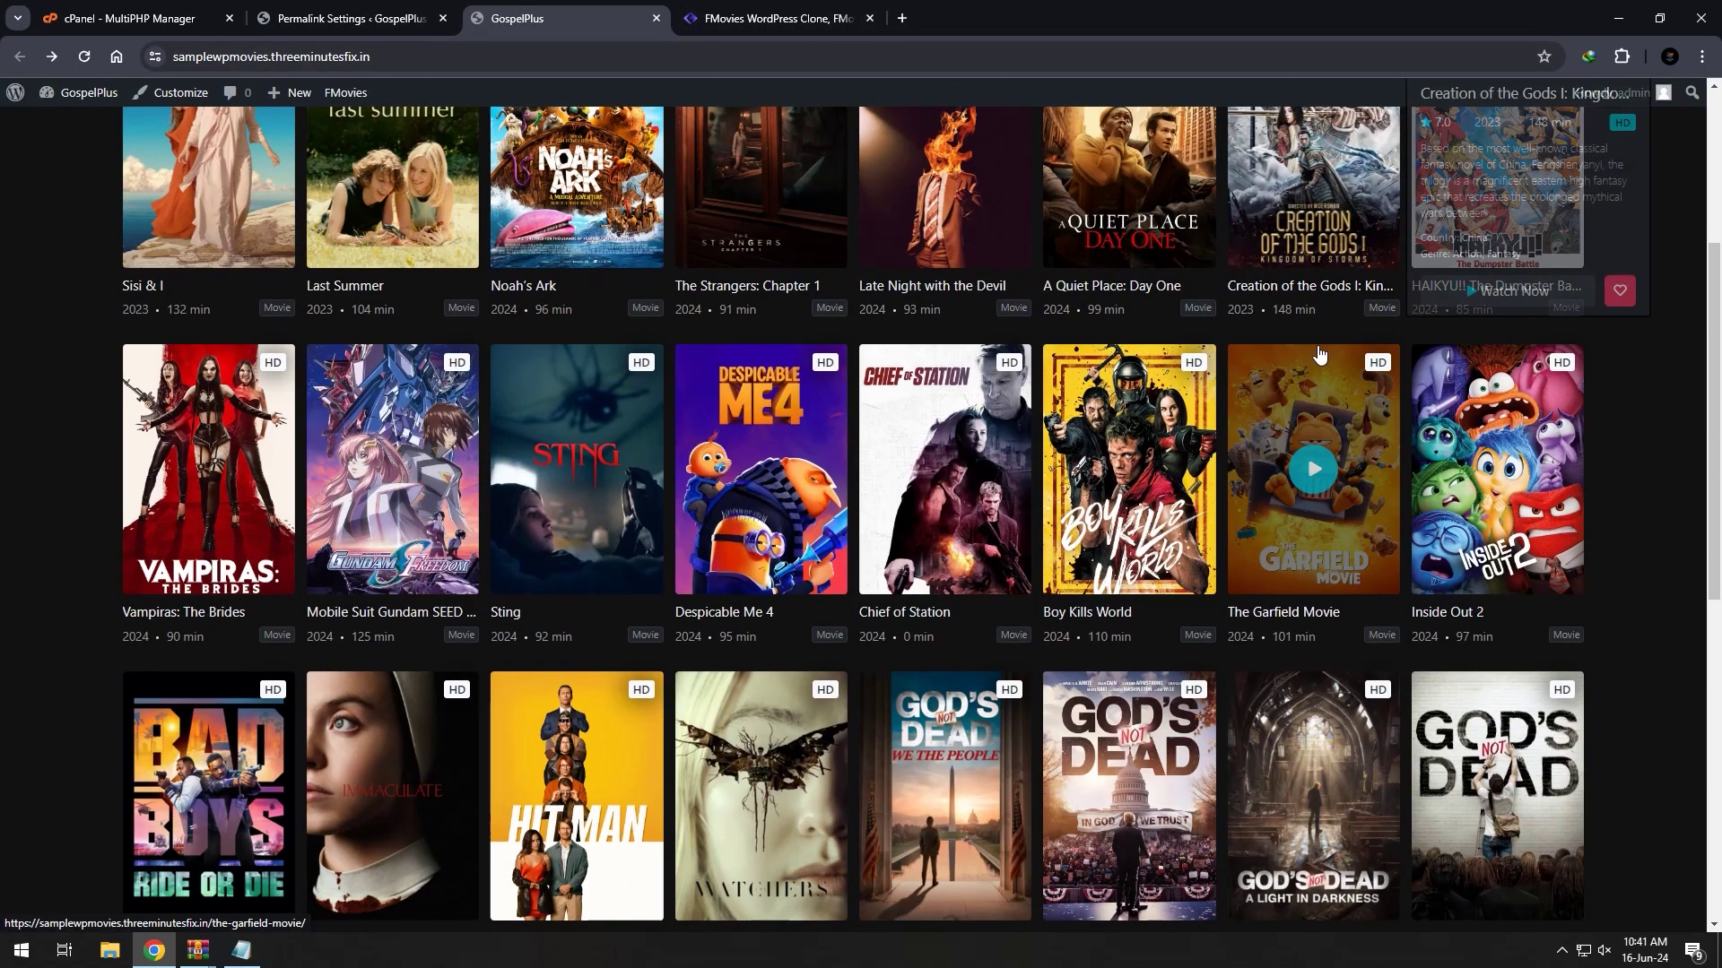
scroll(1318, 354, "down", 8)
- Open God's Not Dead: In God We Trust from the home page and examine its player, servers and movie details
left_click(1154, 208)
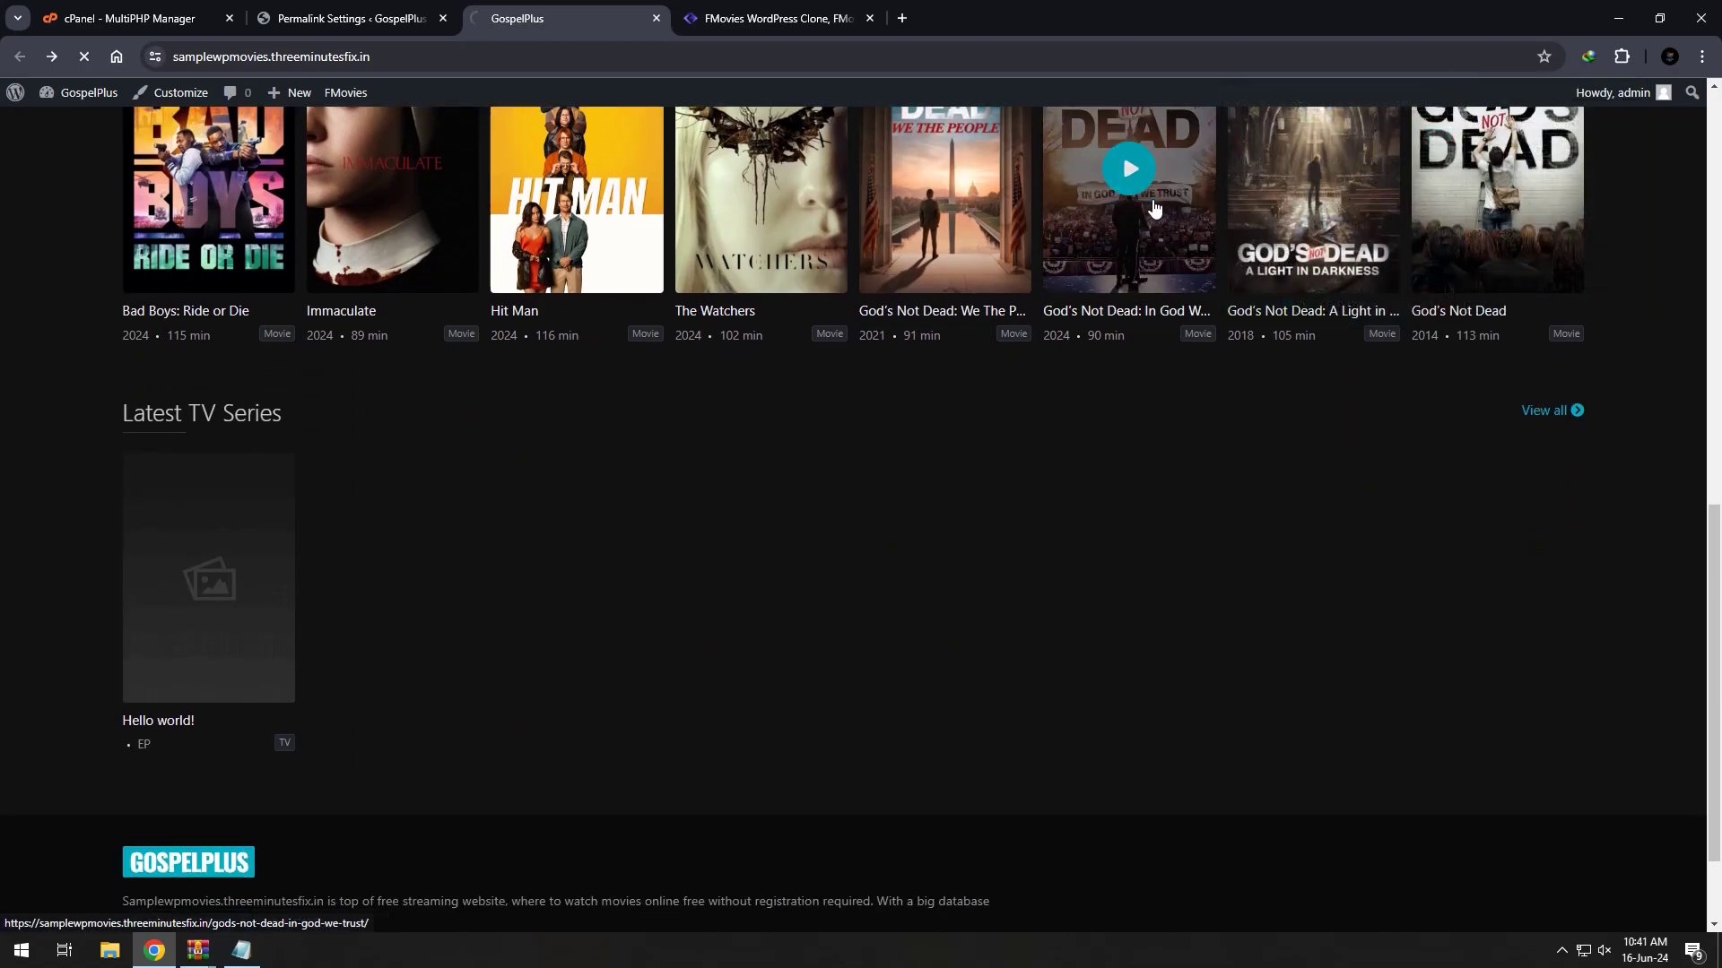
scroll(1157, 216, "down", 9)
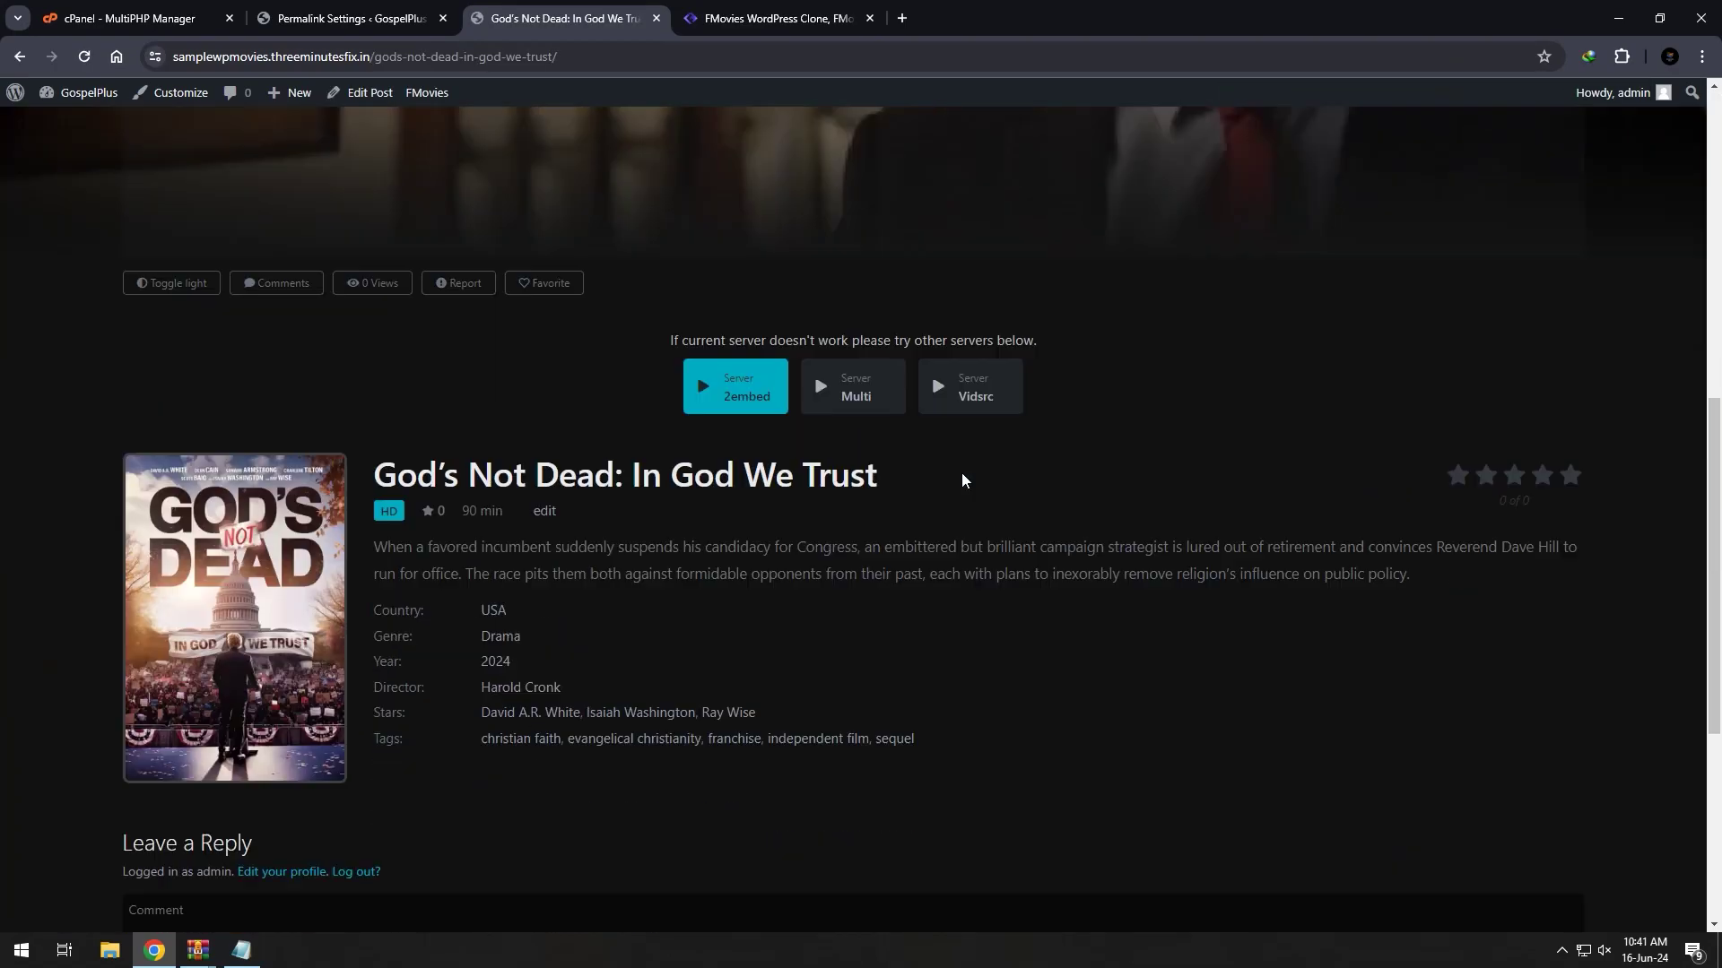
scroll(961, 480, "down", 5)
scroll(798, 538, "up", 13)
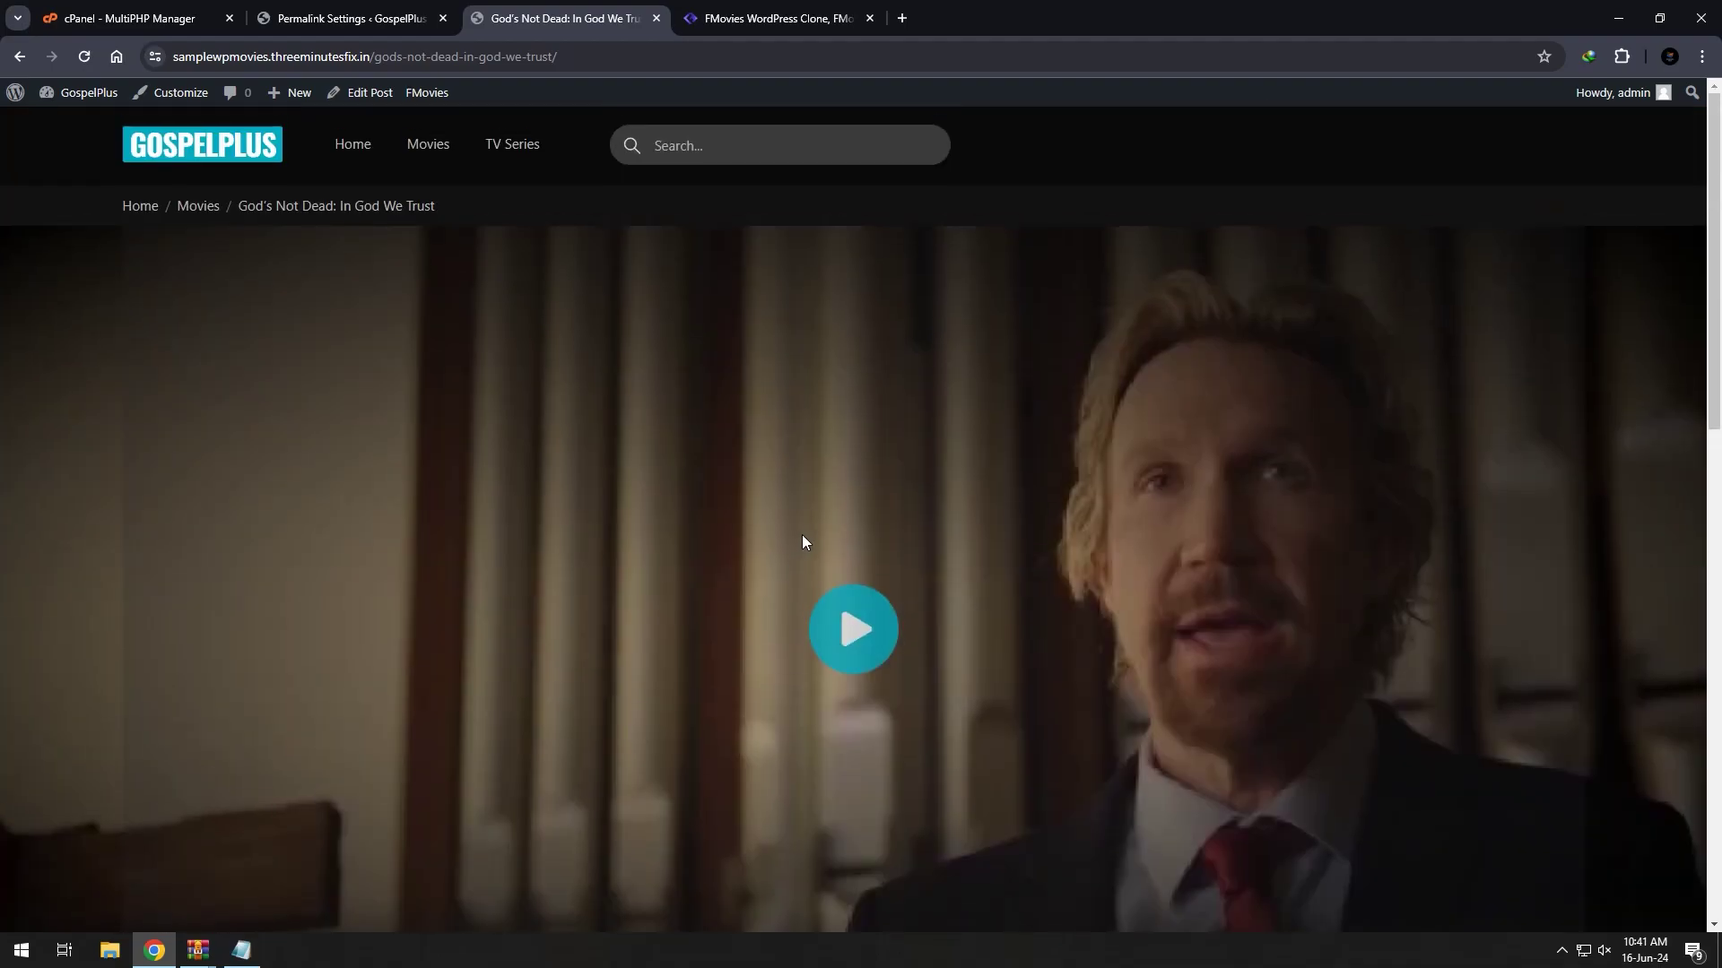
scroll(802, 541, "down", 10)
scroll(708, 561, "up", 10)
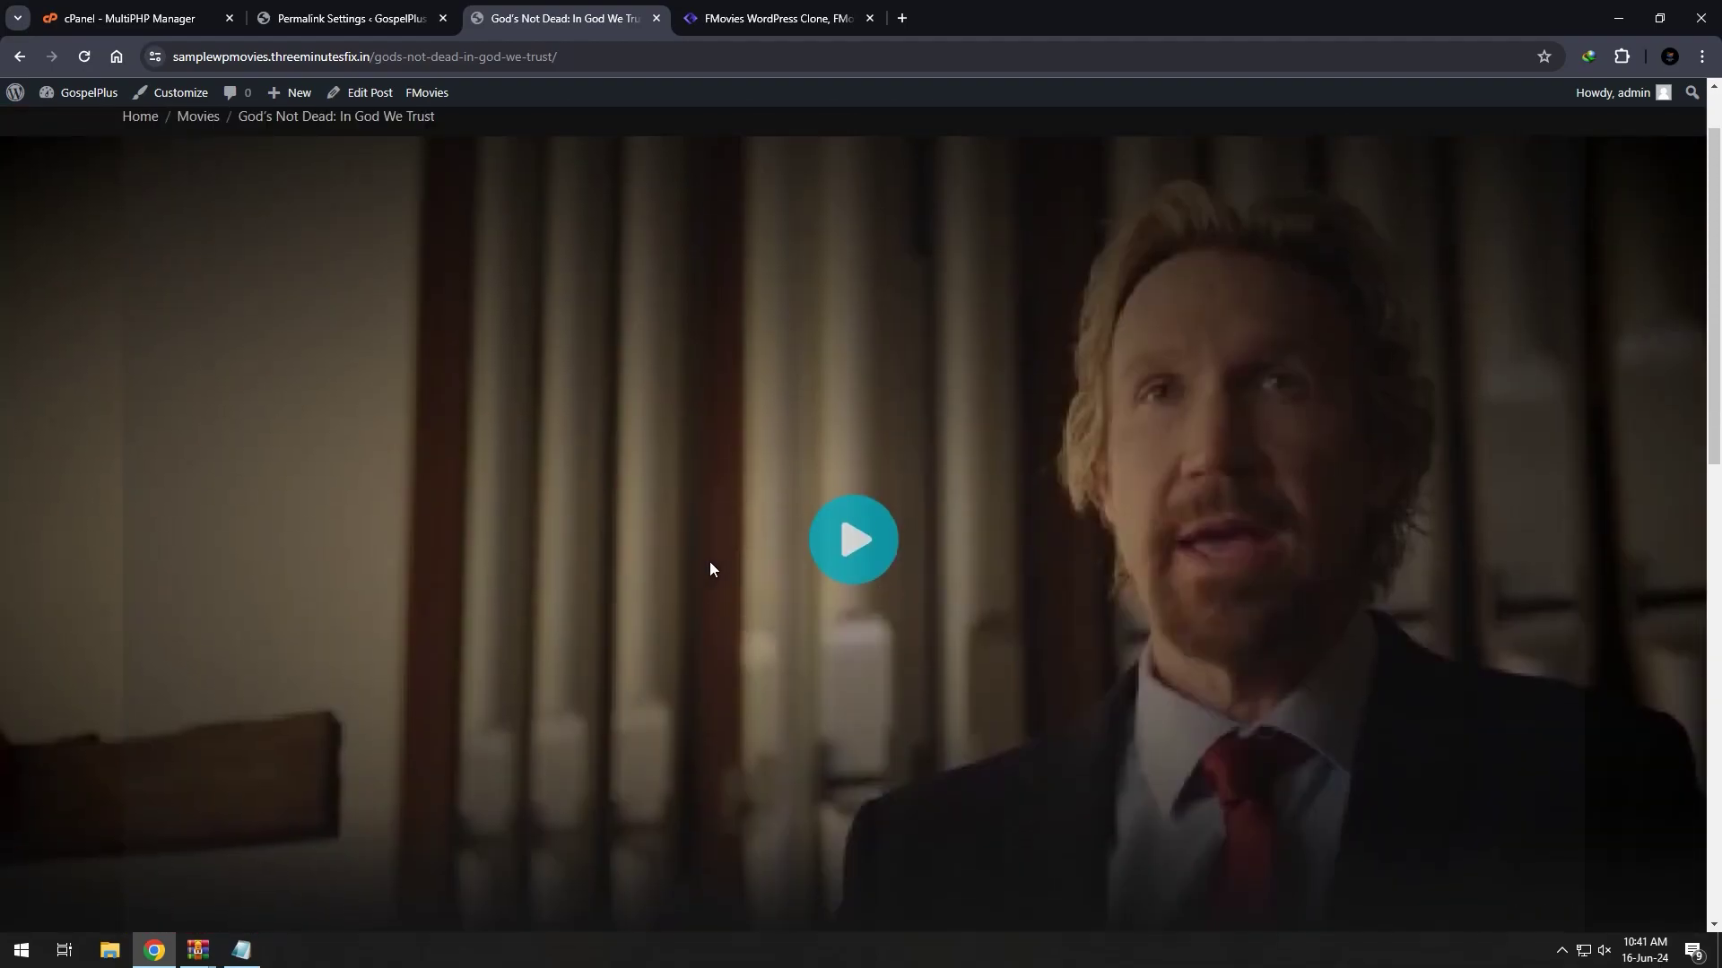
- Enable the Slider module in the FMovies Home settings and save them
key("ctrl+shift+Tab")
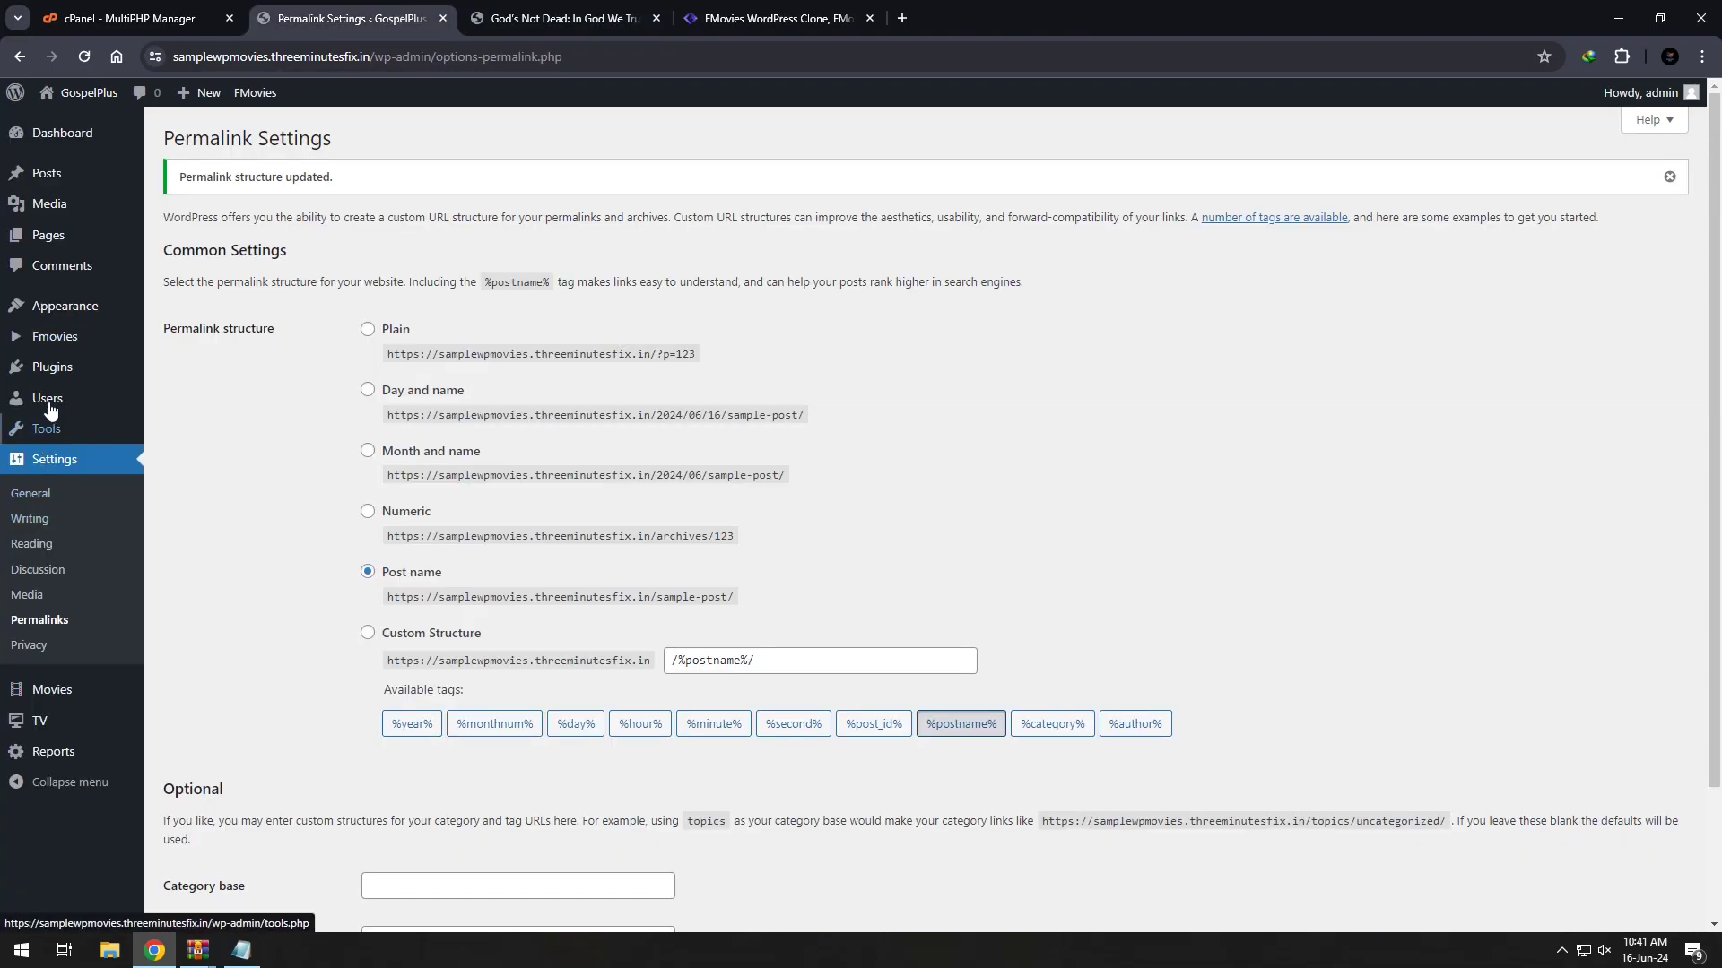
mouse_move(85, 345)
left_click(184, 344)
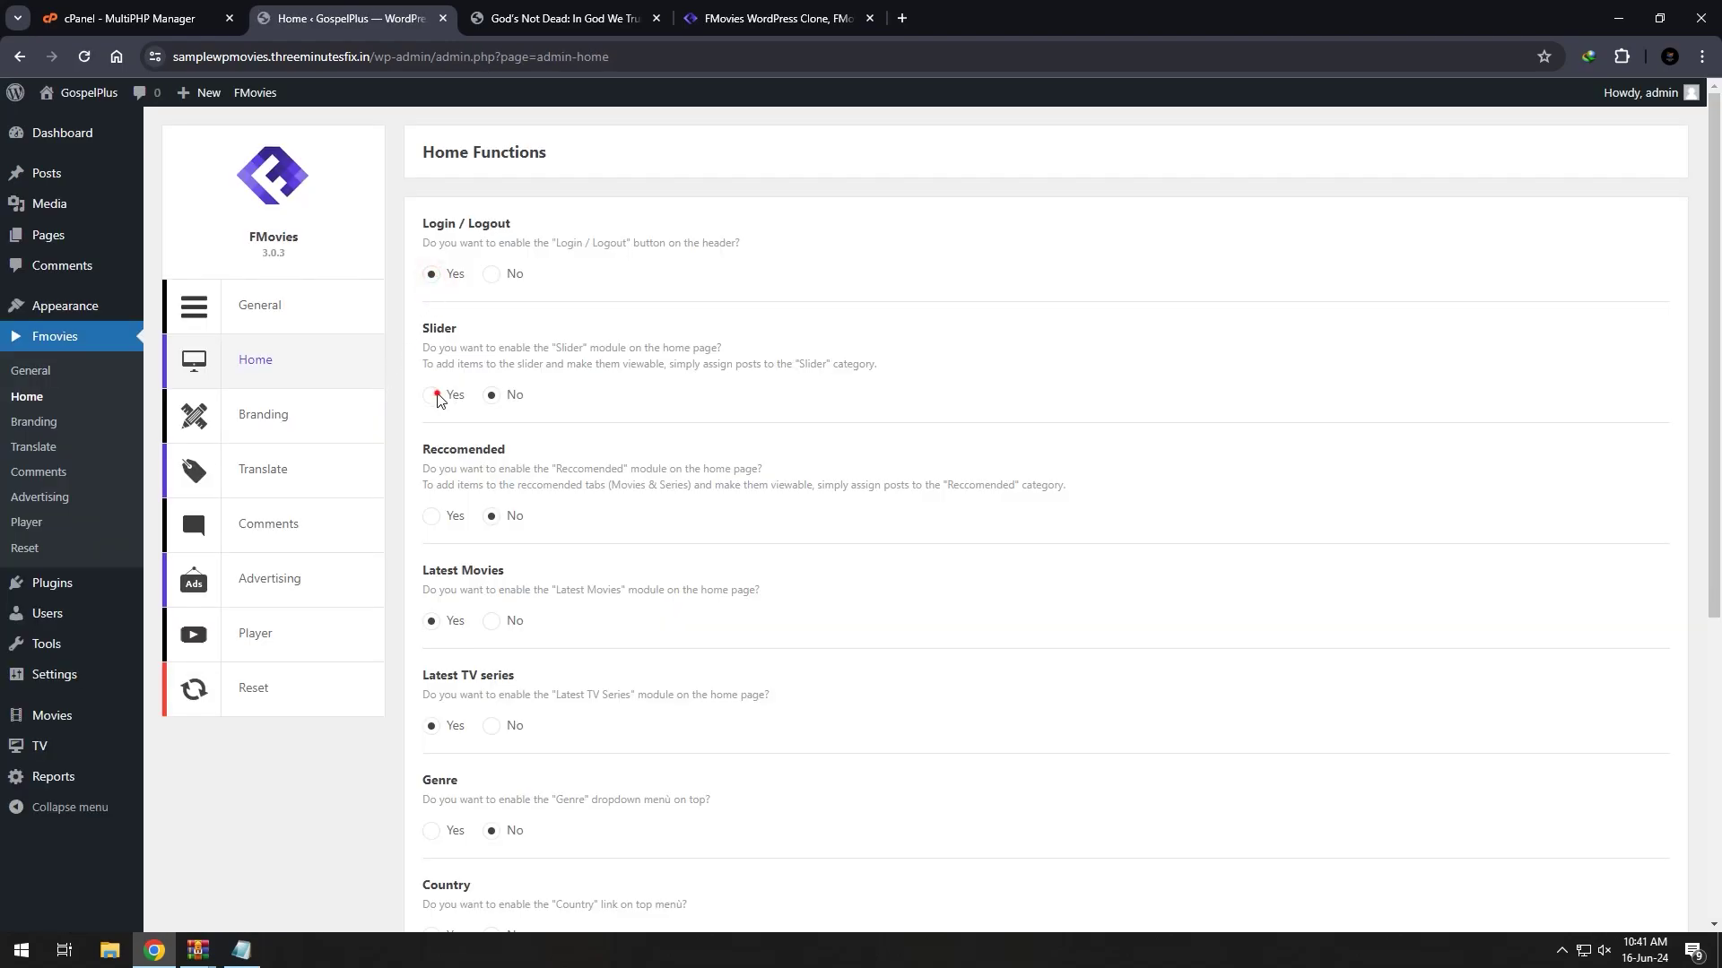
left_click(434, 395)
left_click(434, 518)
scroll(466, 717, "down", 2)
scroll(529, 577, "down", 2)
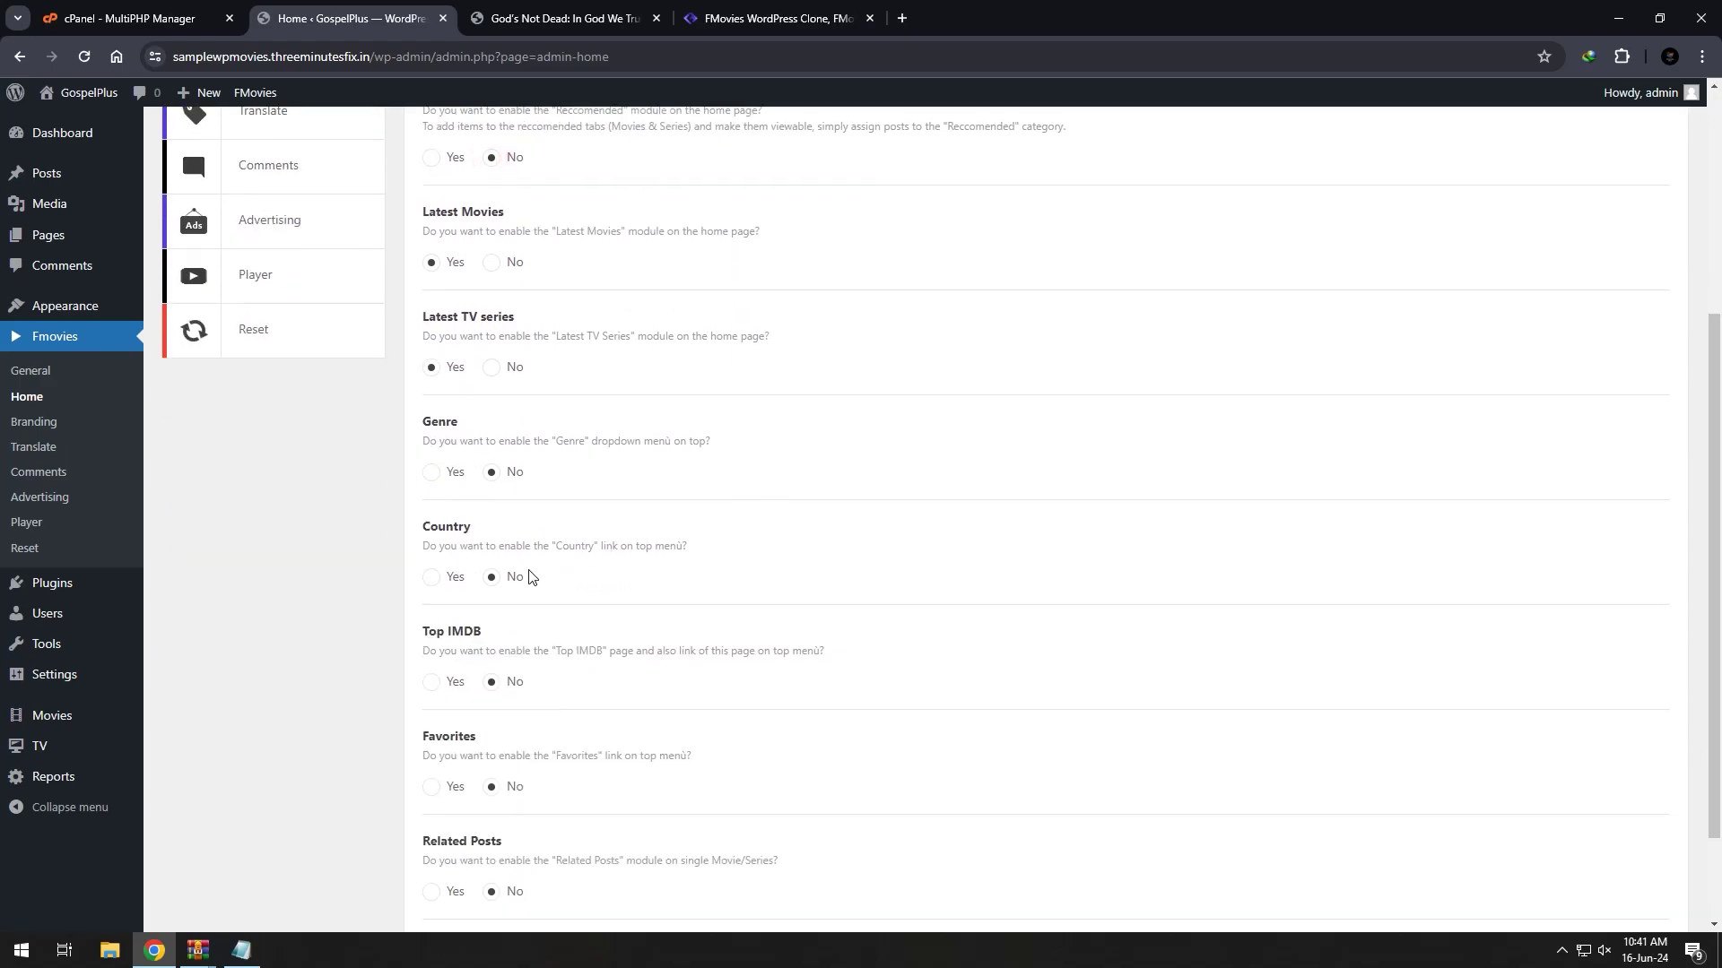
scroll(484, 805, "down", 2)
left_click(475, 823)
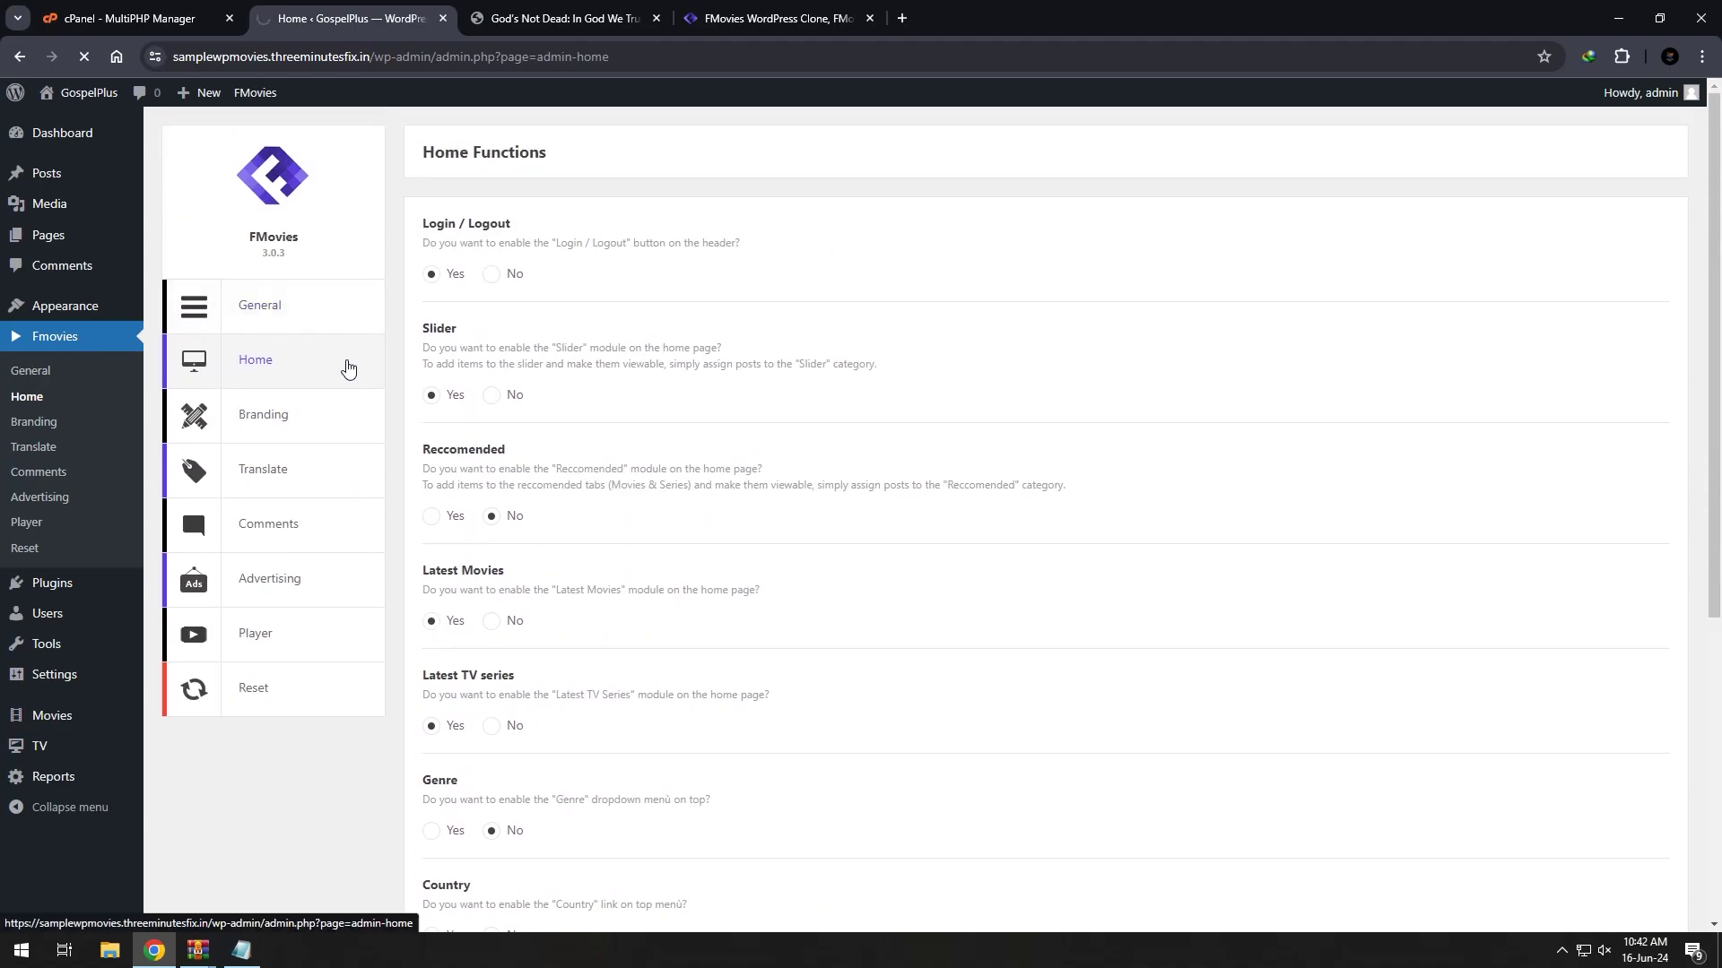
- Check the theme's Branding options, and save the Comments settings with DISQUS comments activated and the shortname movieapp-1
left_click(289, 438)
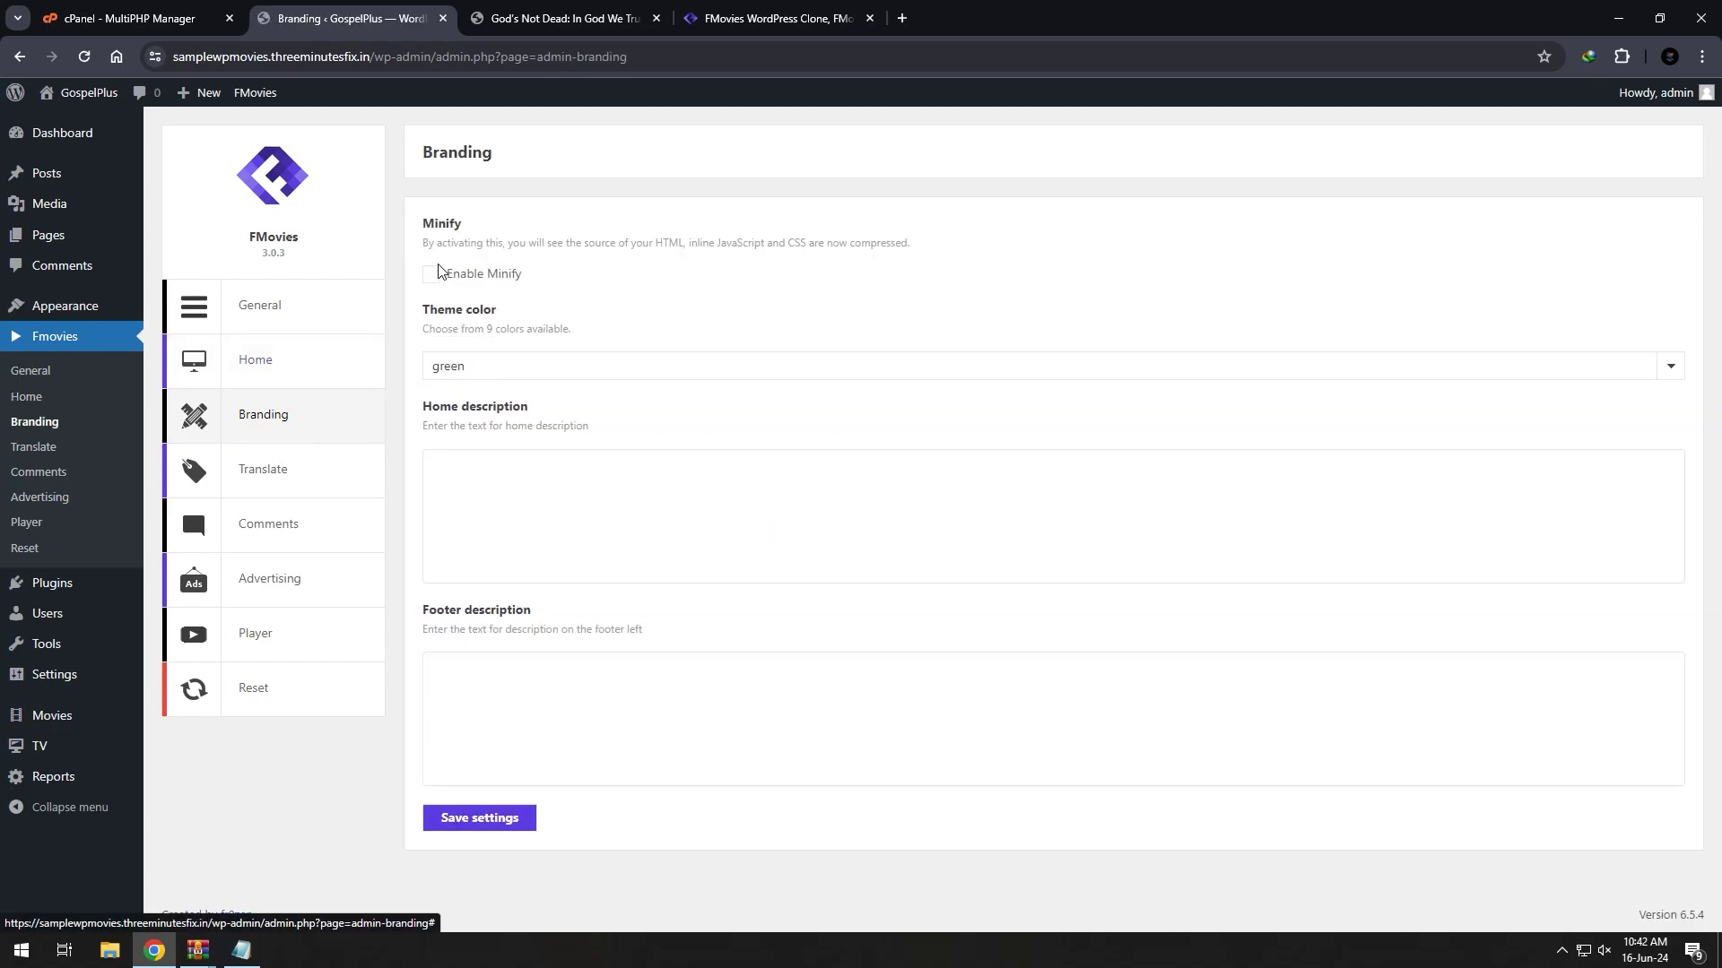
left_click(371, 470)
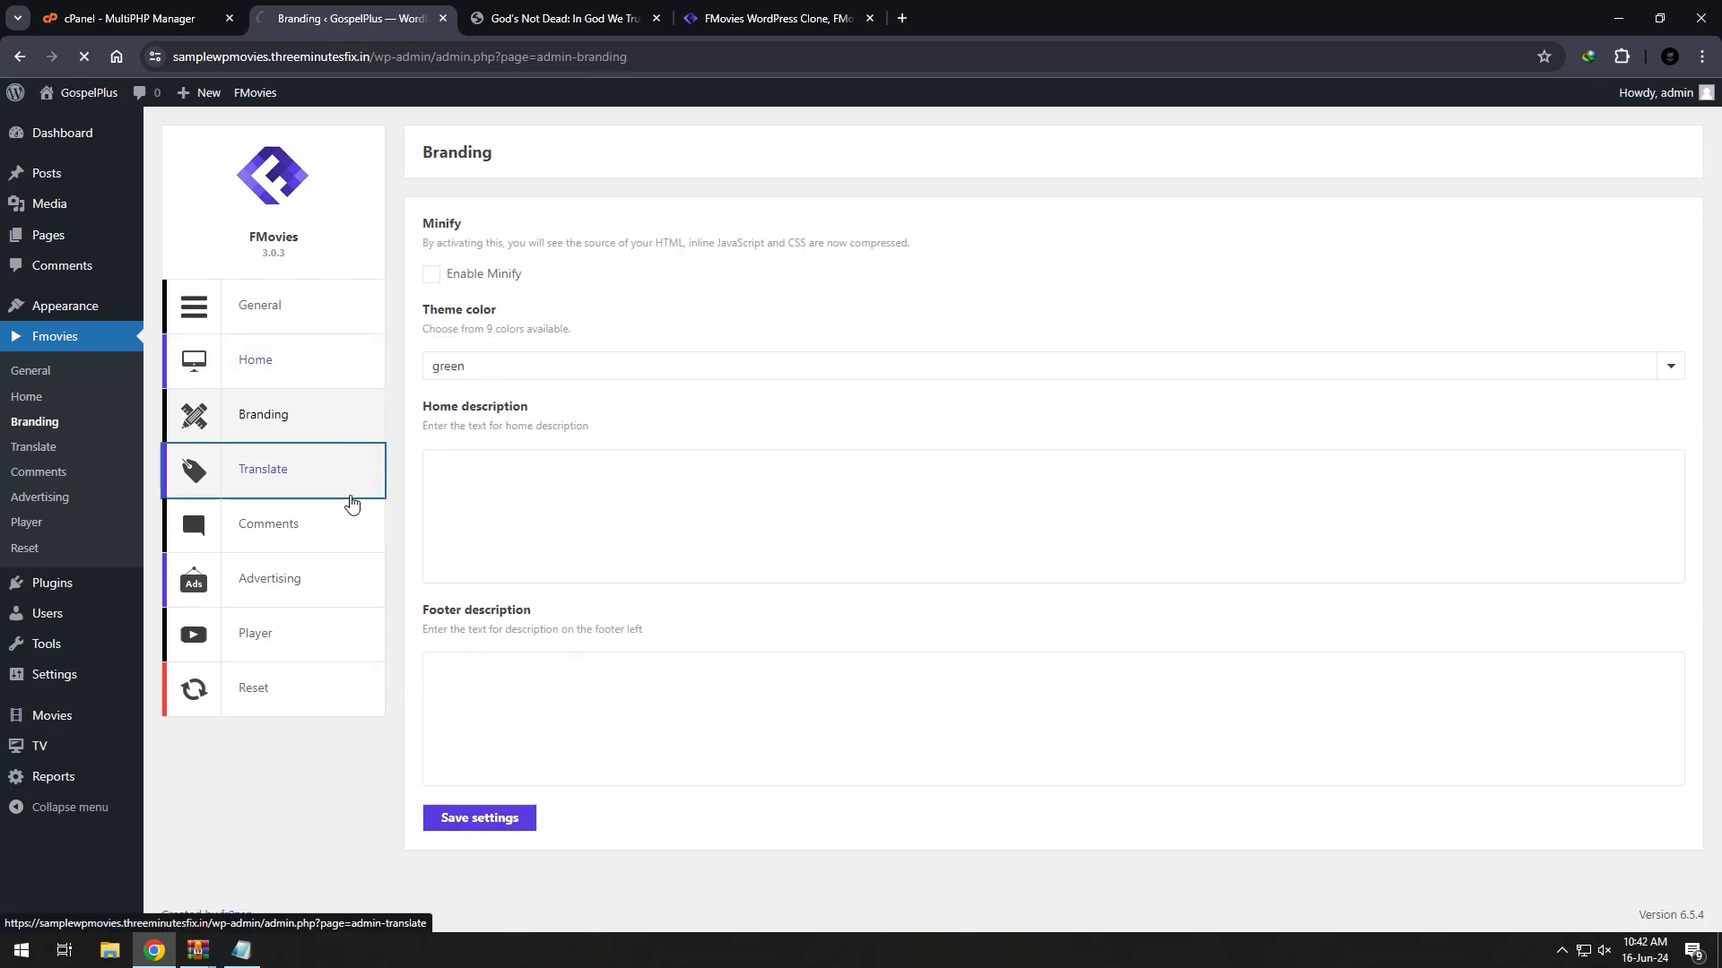
left_click(318, 536)
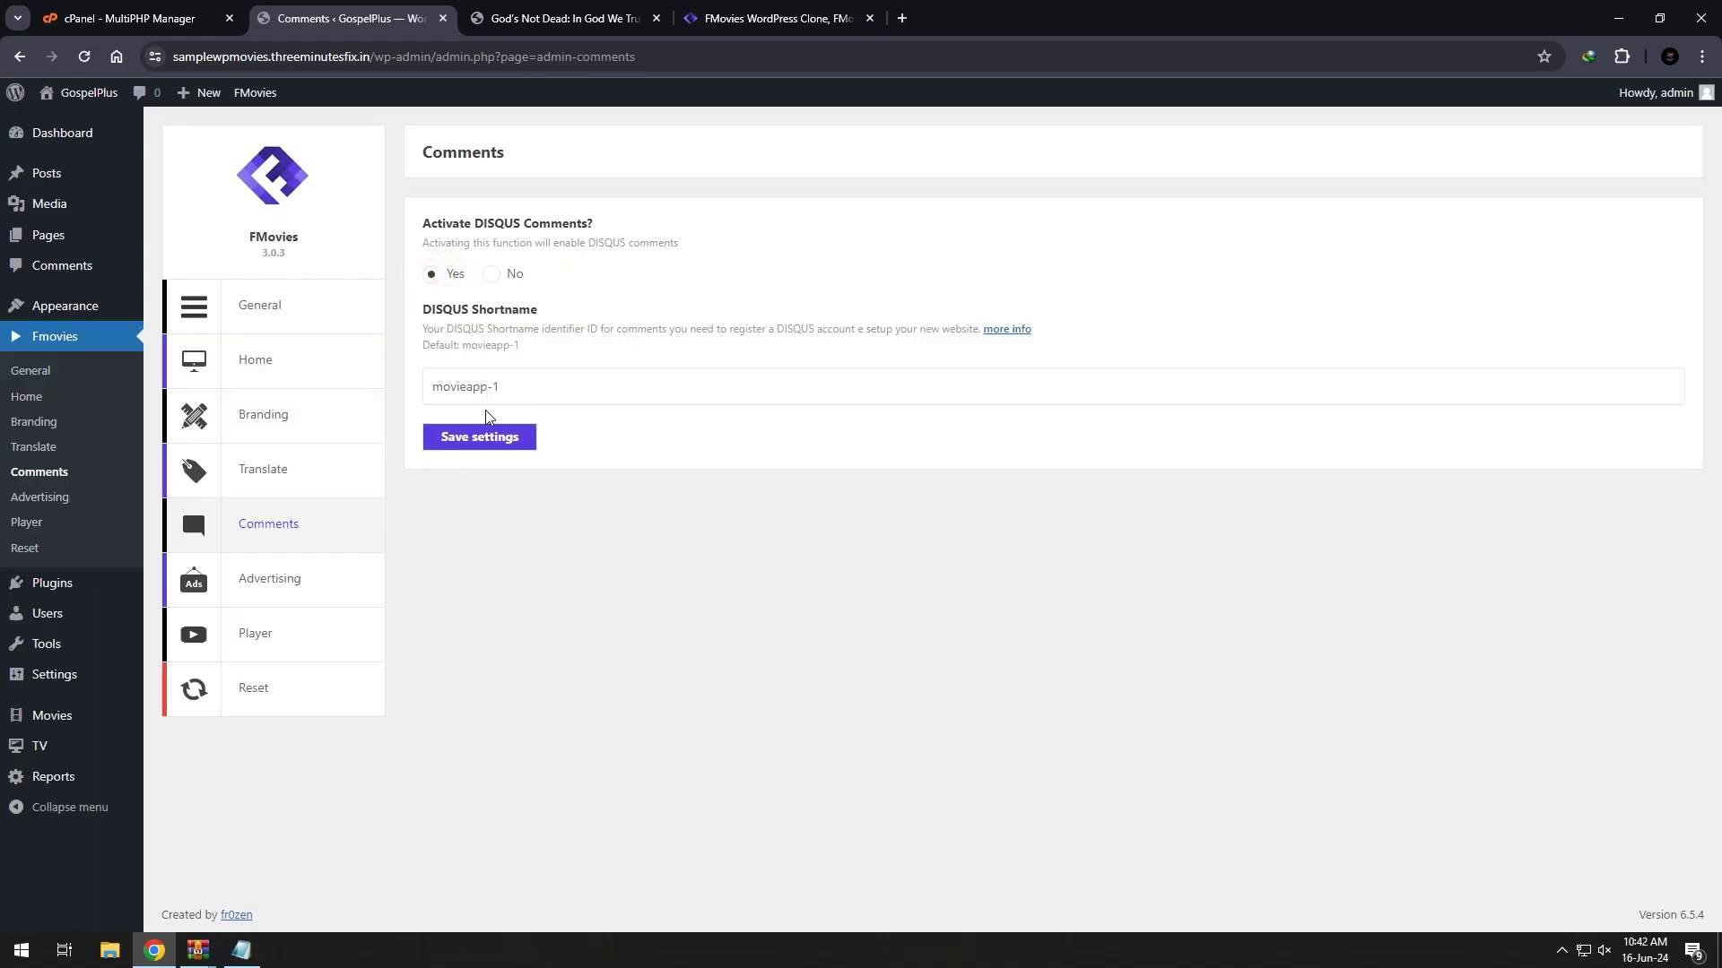
left_click(489, 449)
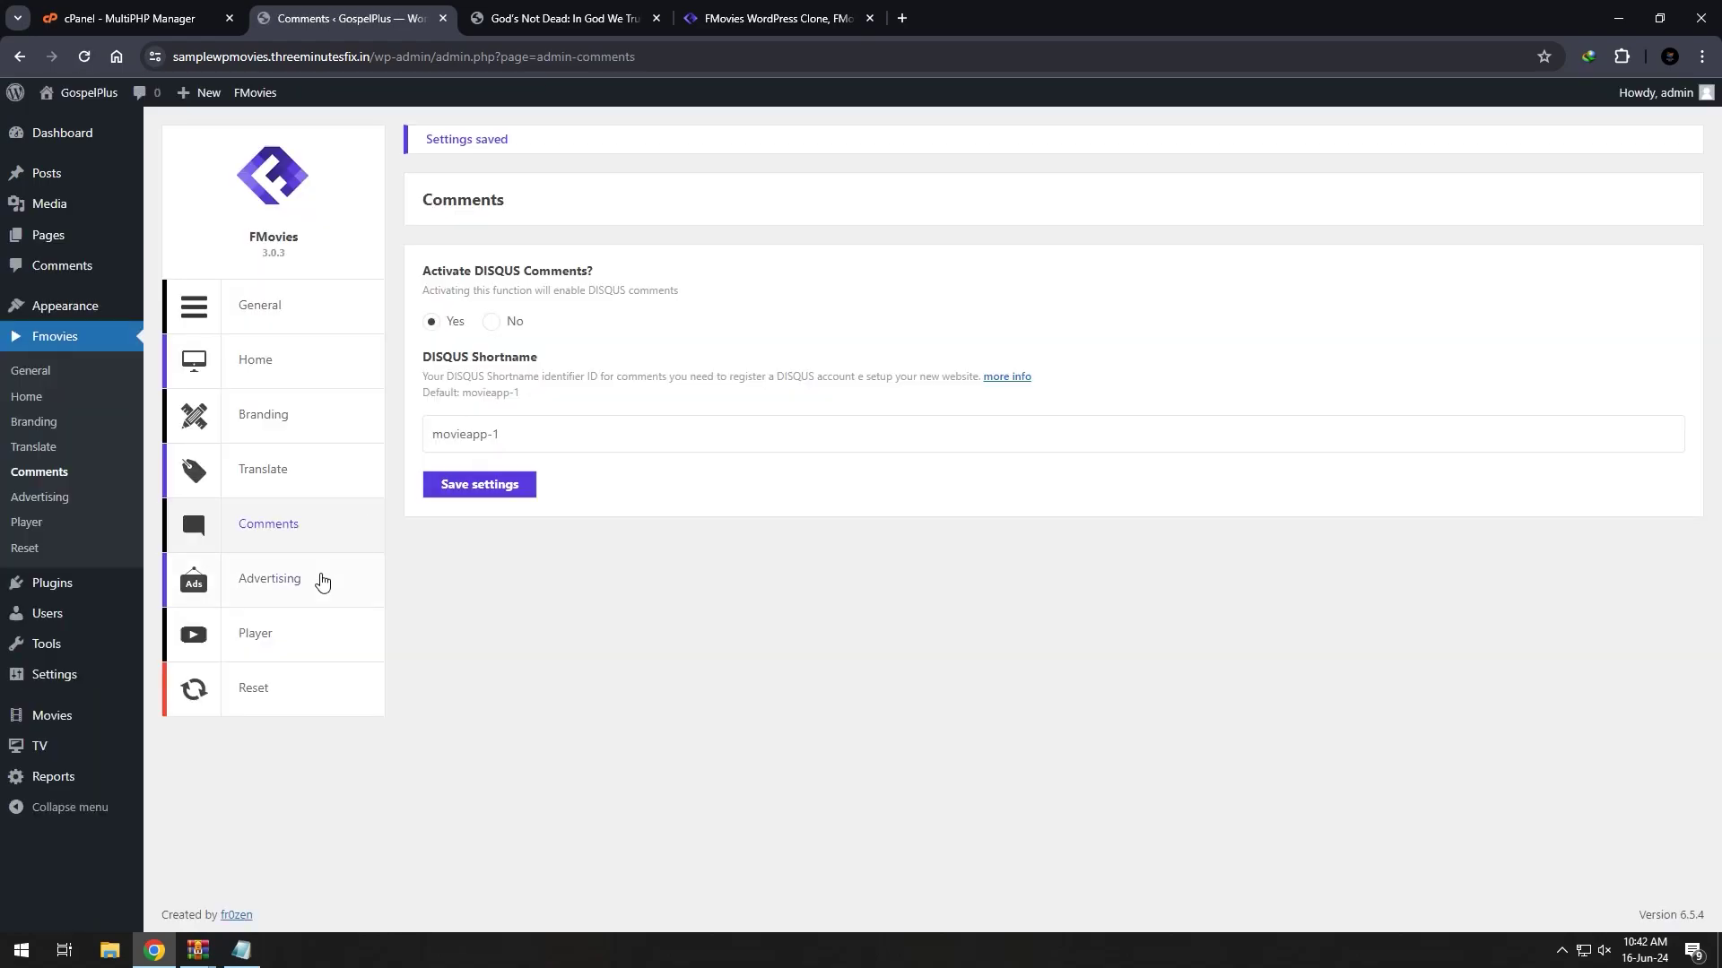
- Review the theme's Advertising options and the Player settings for the Premium, 2embed, Multi and Vidsrc servers
left_click(319, 588)
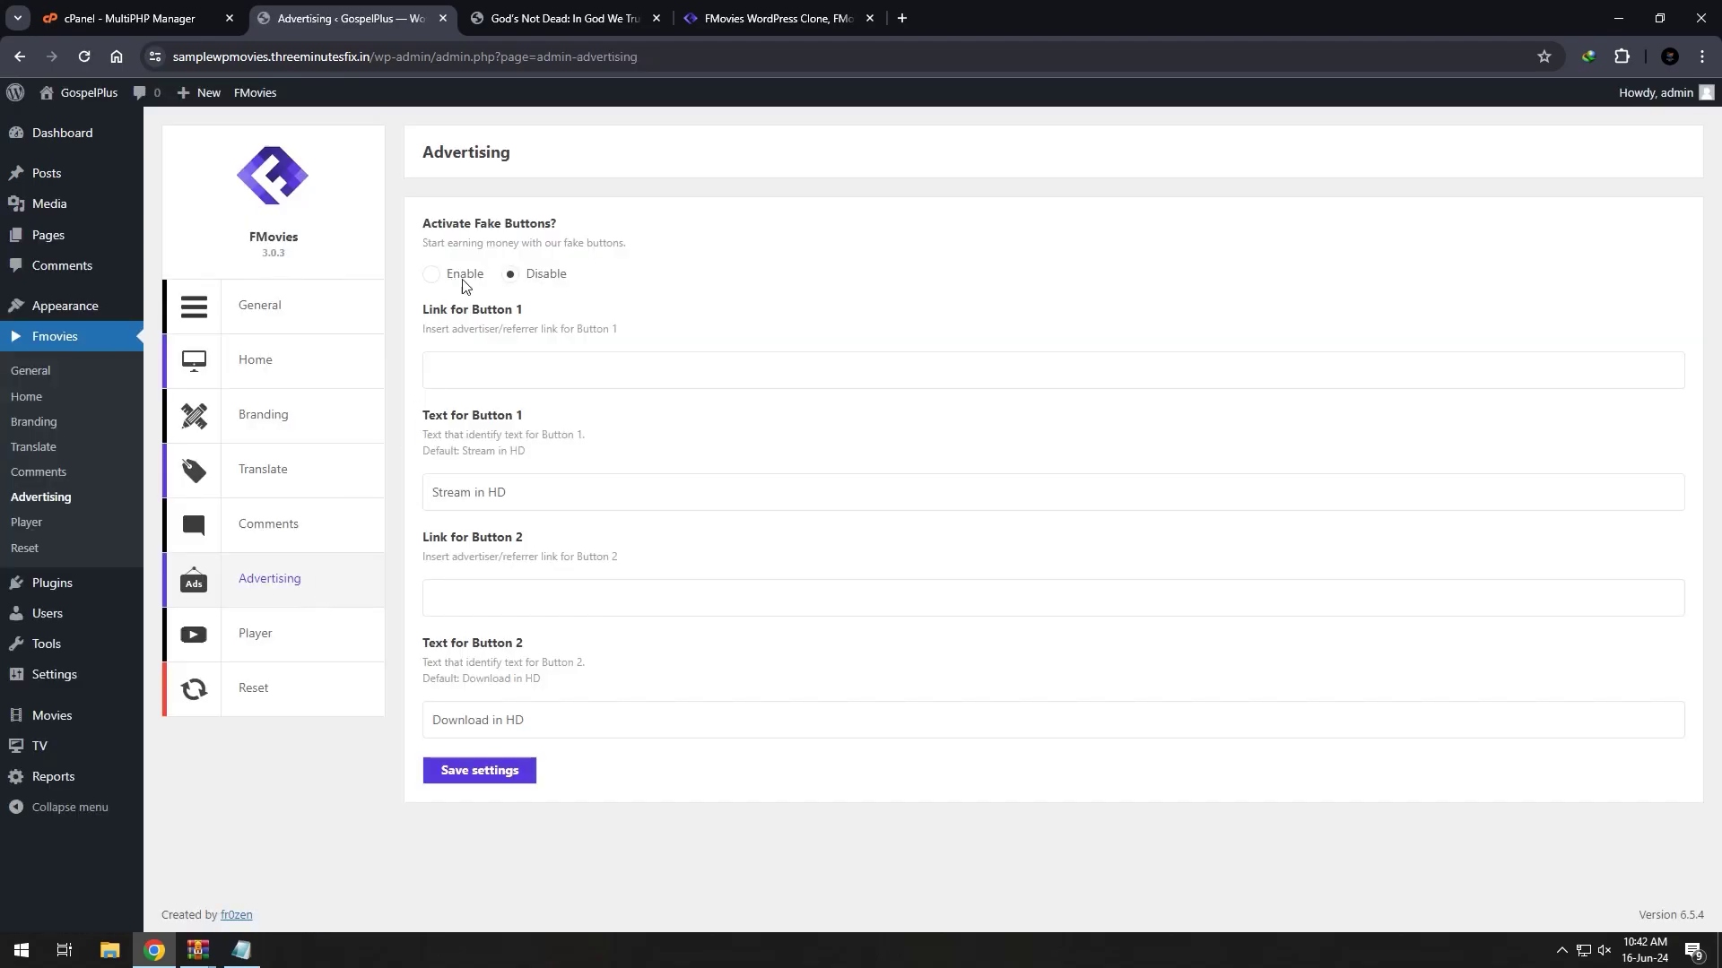
left_click(254, 632)
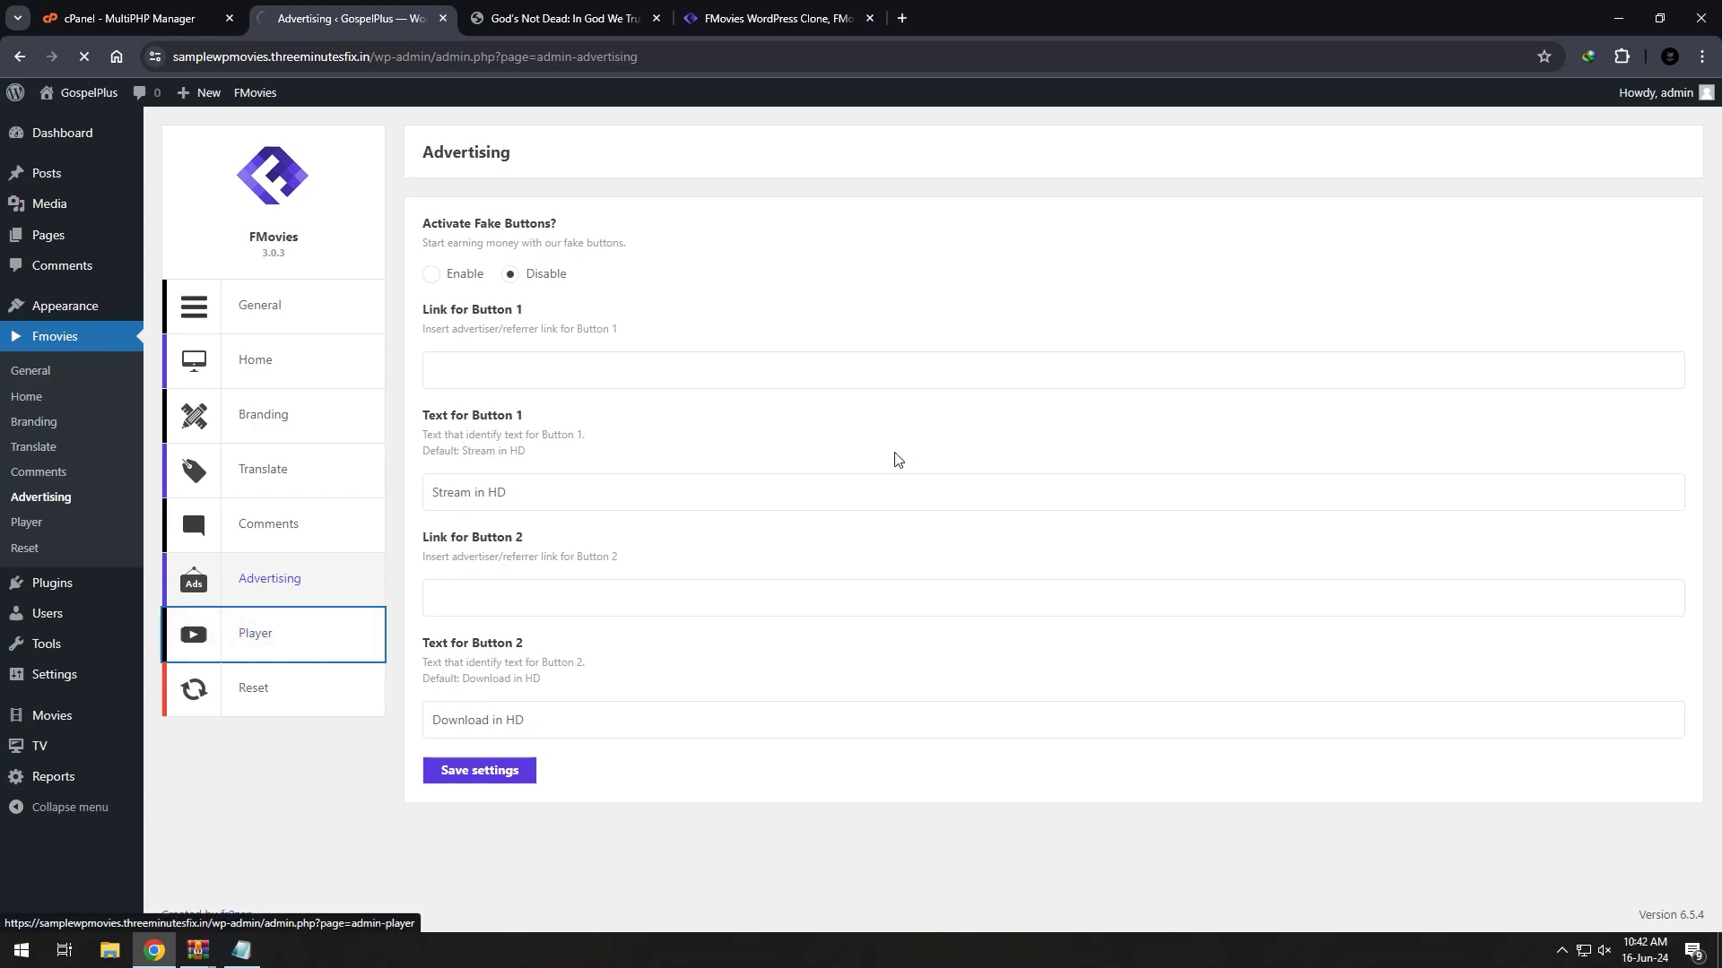
scroll(738, 444, "down", 3)
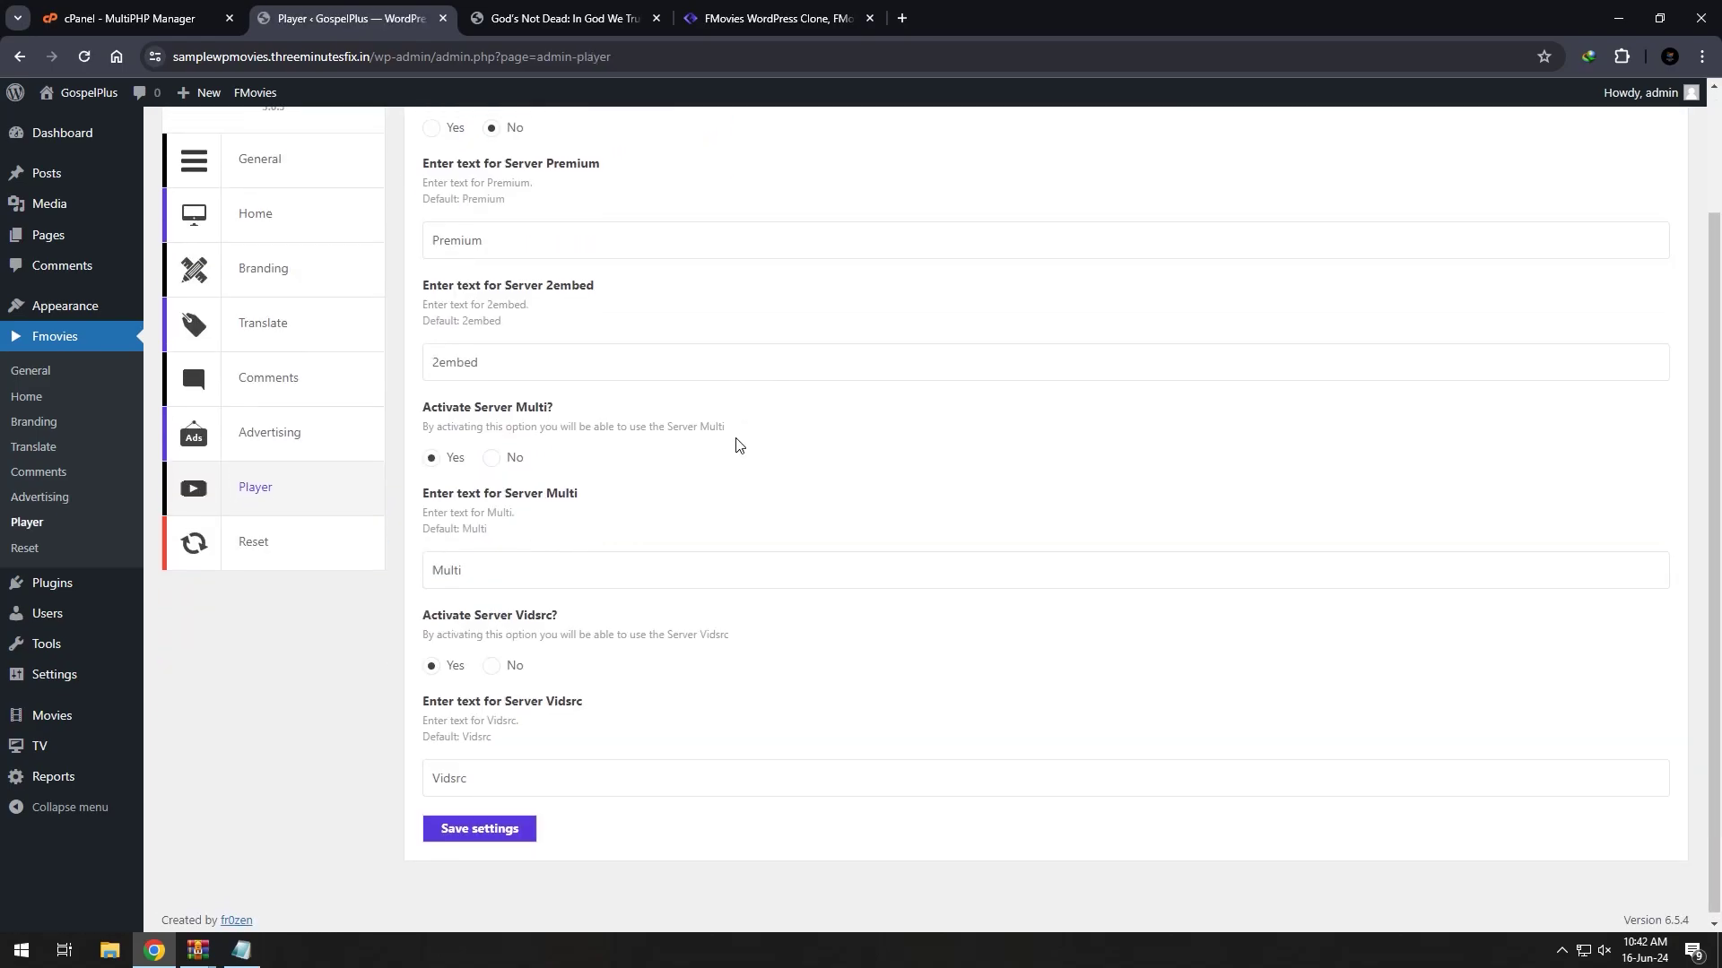
scroll(737, 437, "up", 3)
- Reload the page of God's Not Dead: In God We Trust and examine its servers, related movies and comments section
left_click(620, 10)
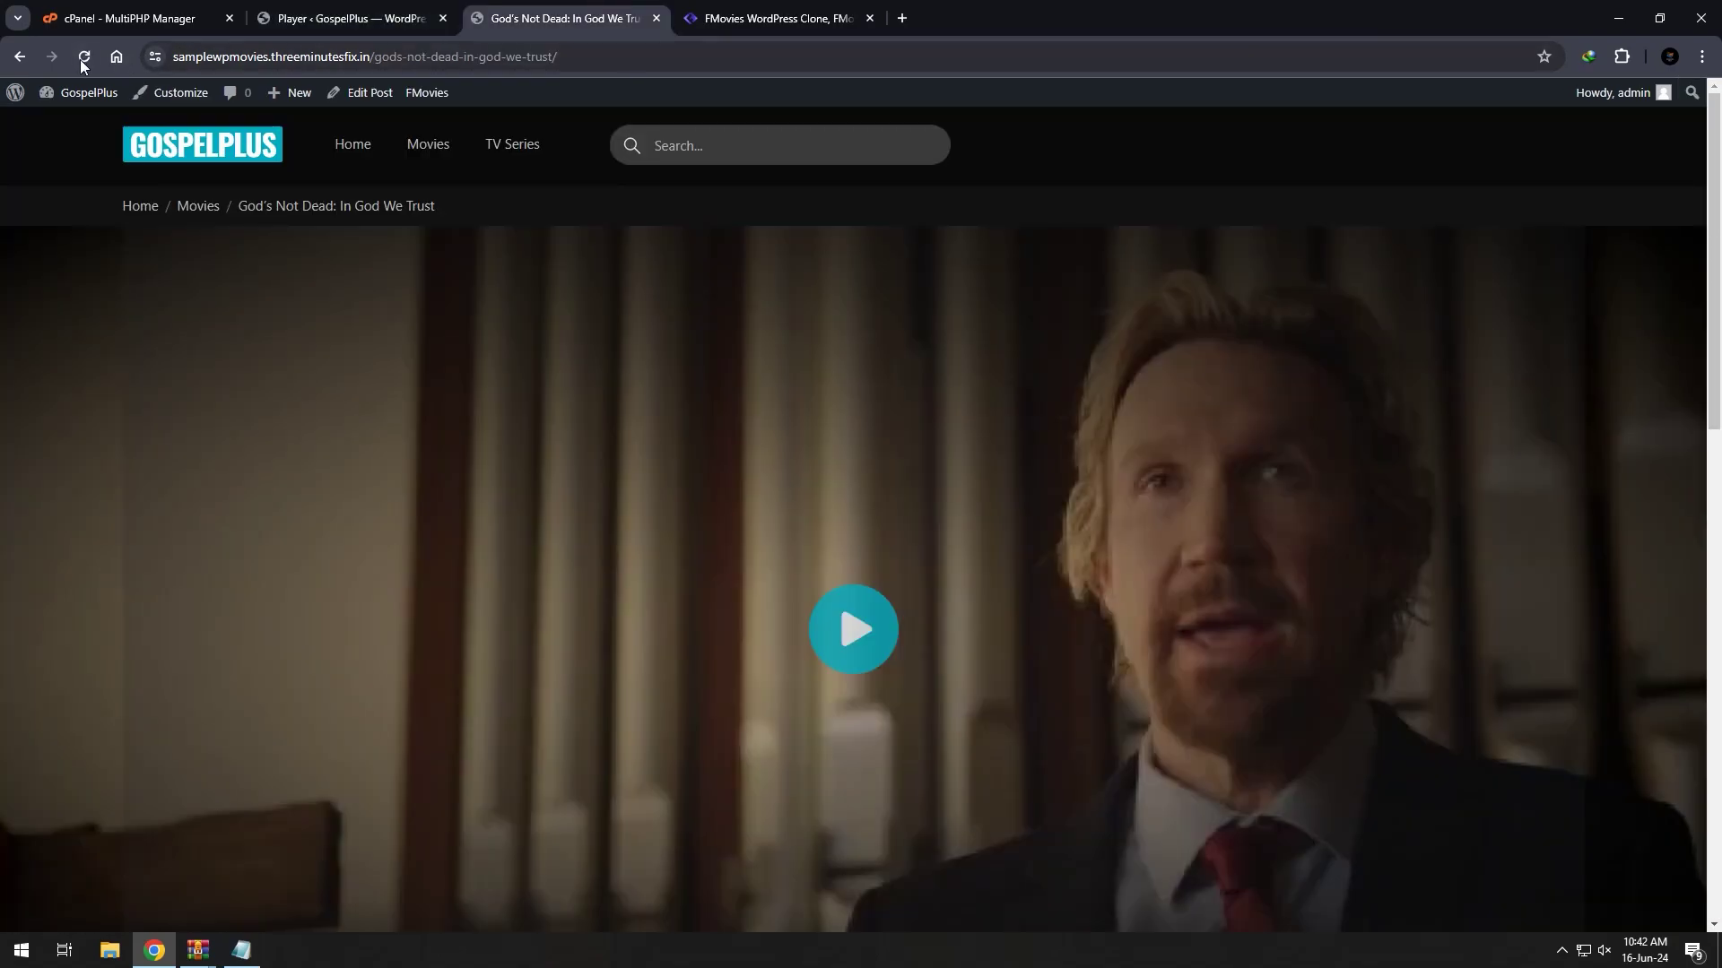
left_click(83, 57)
scroll(776, 448, "down", 7)
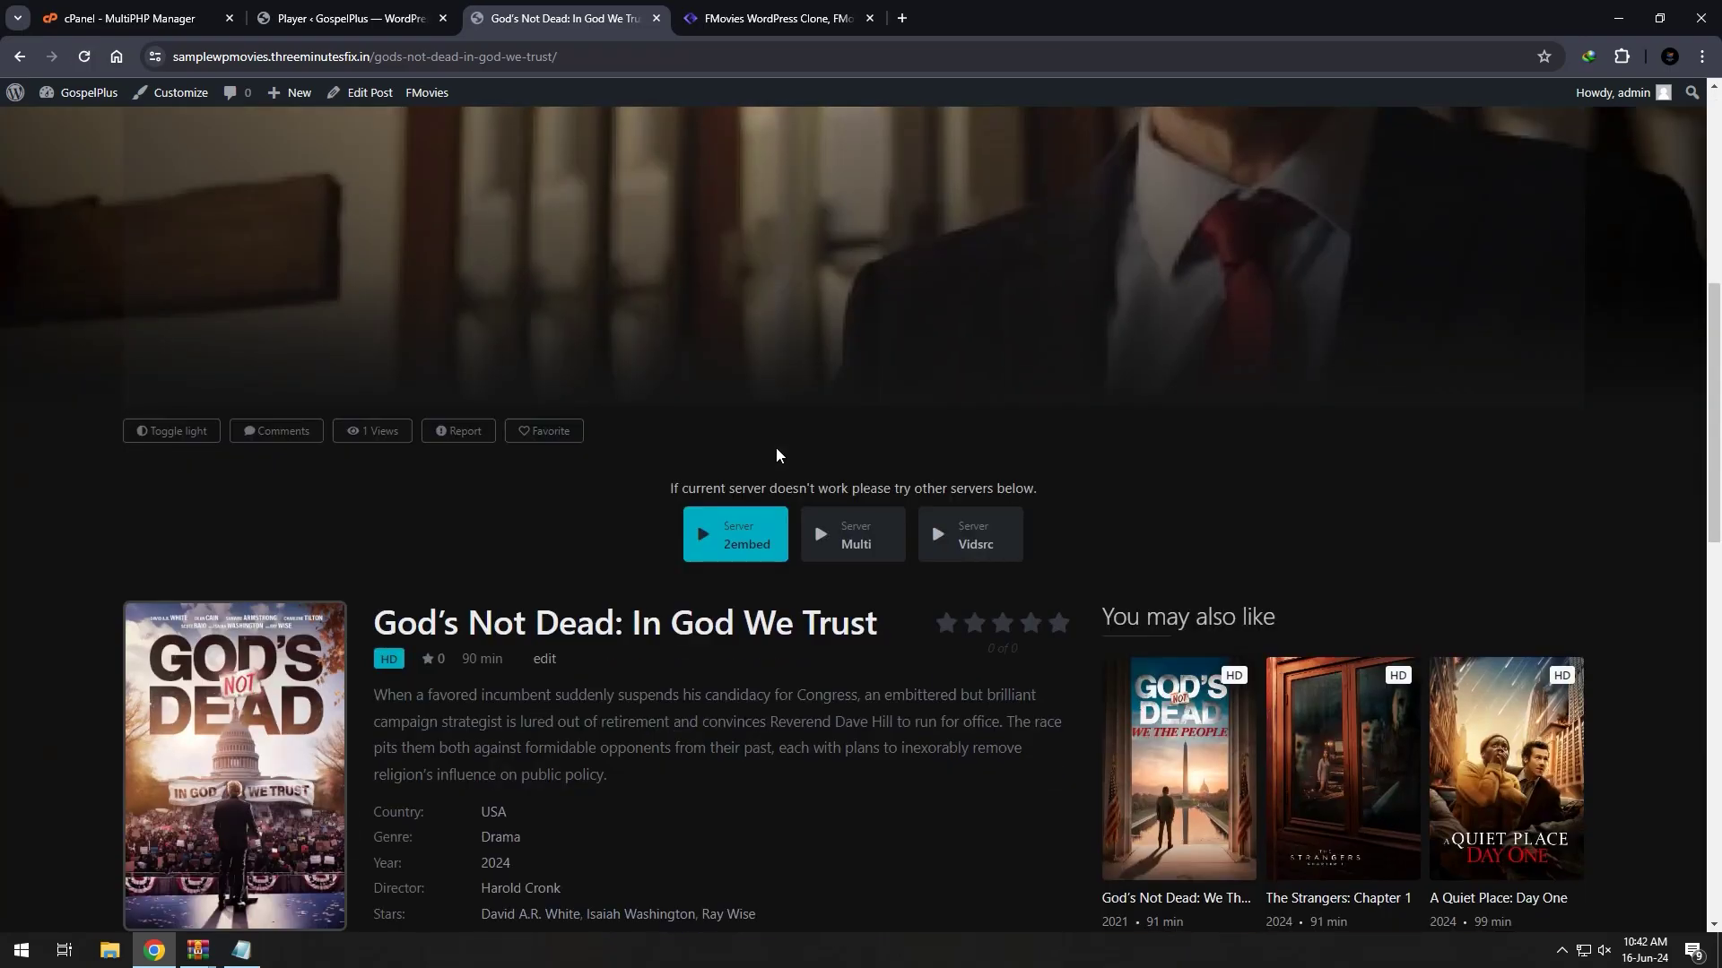
scroll(777, 455, "down", 7)
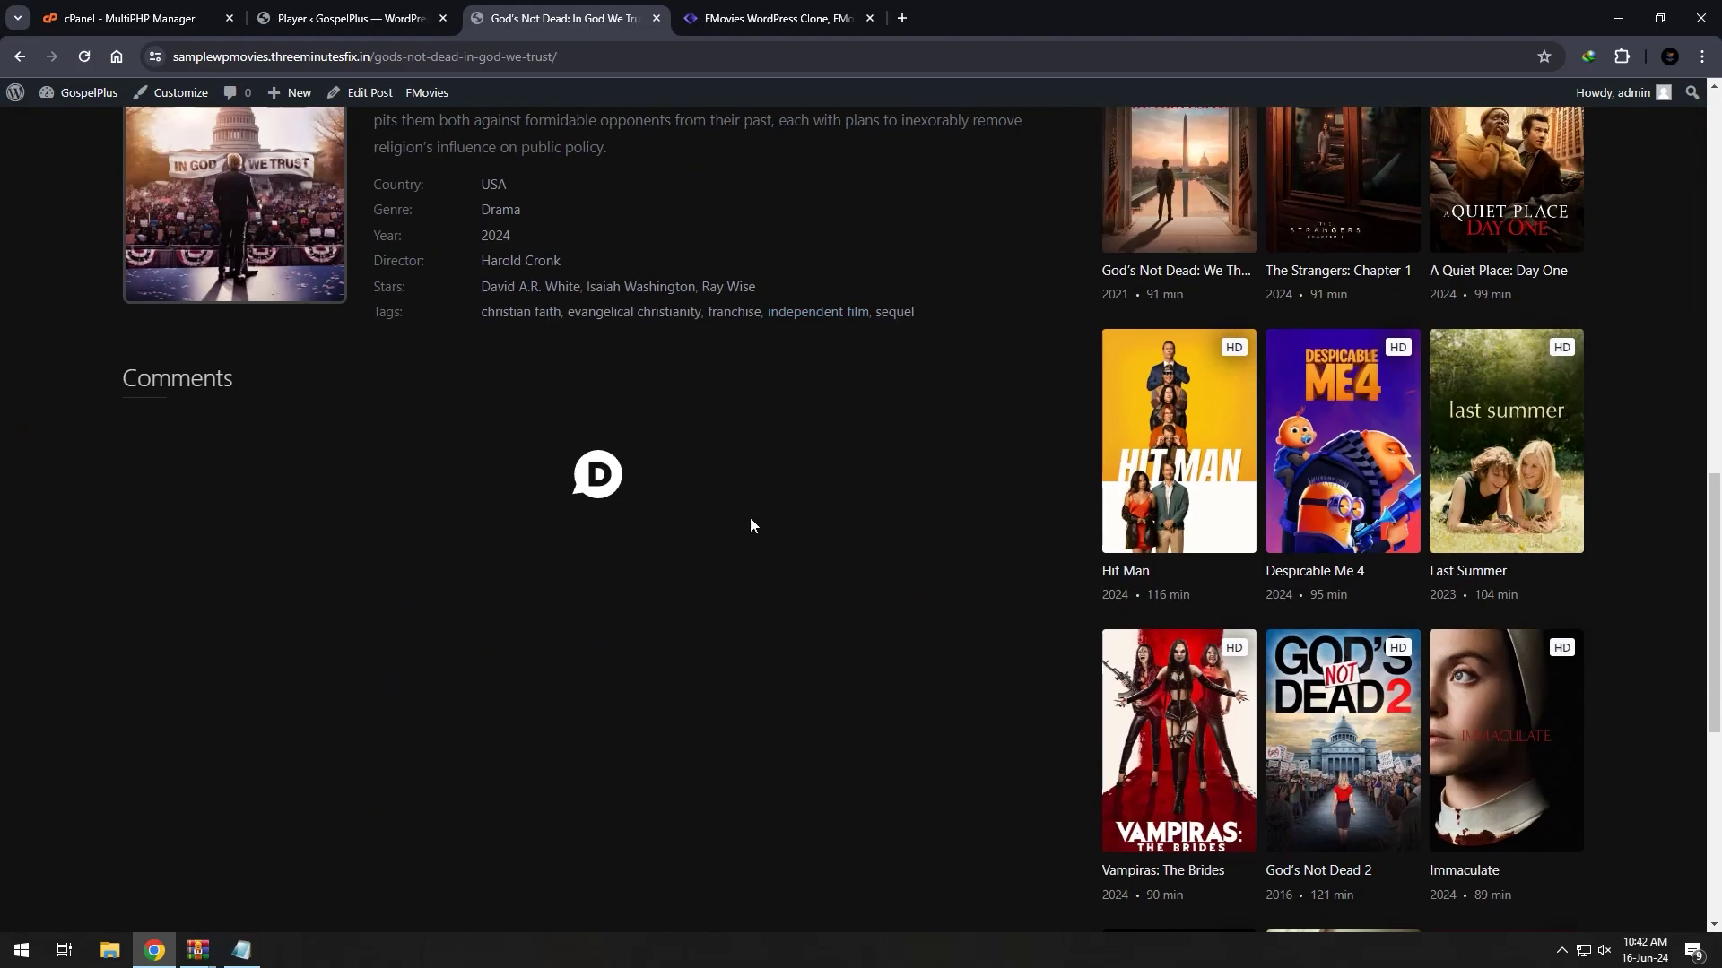
scroll(1439, 717, "up", 5)
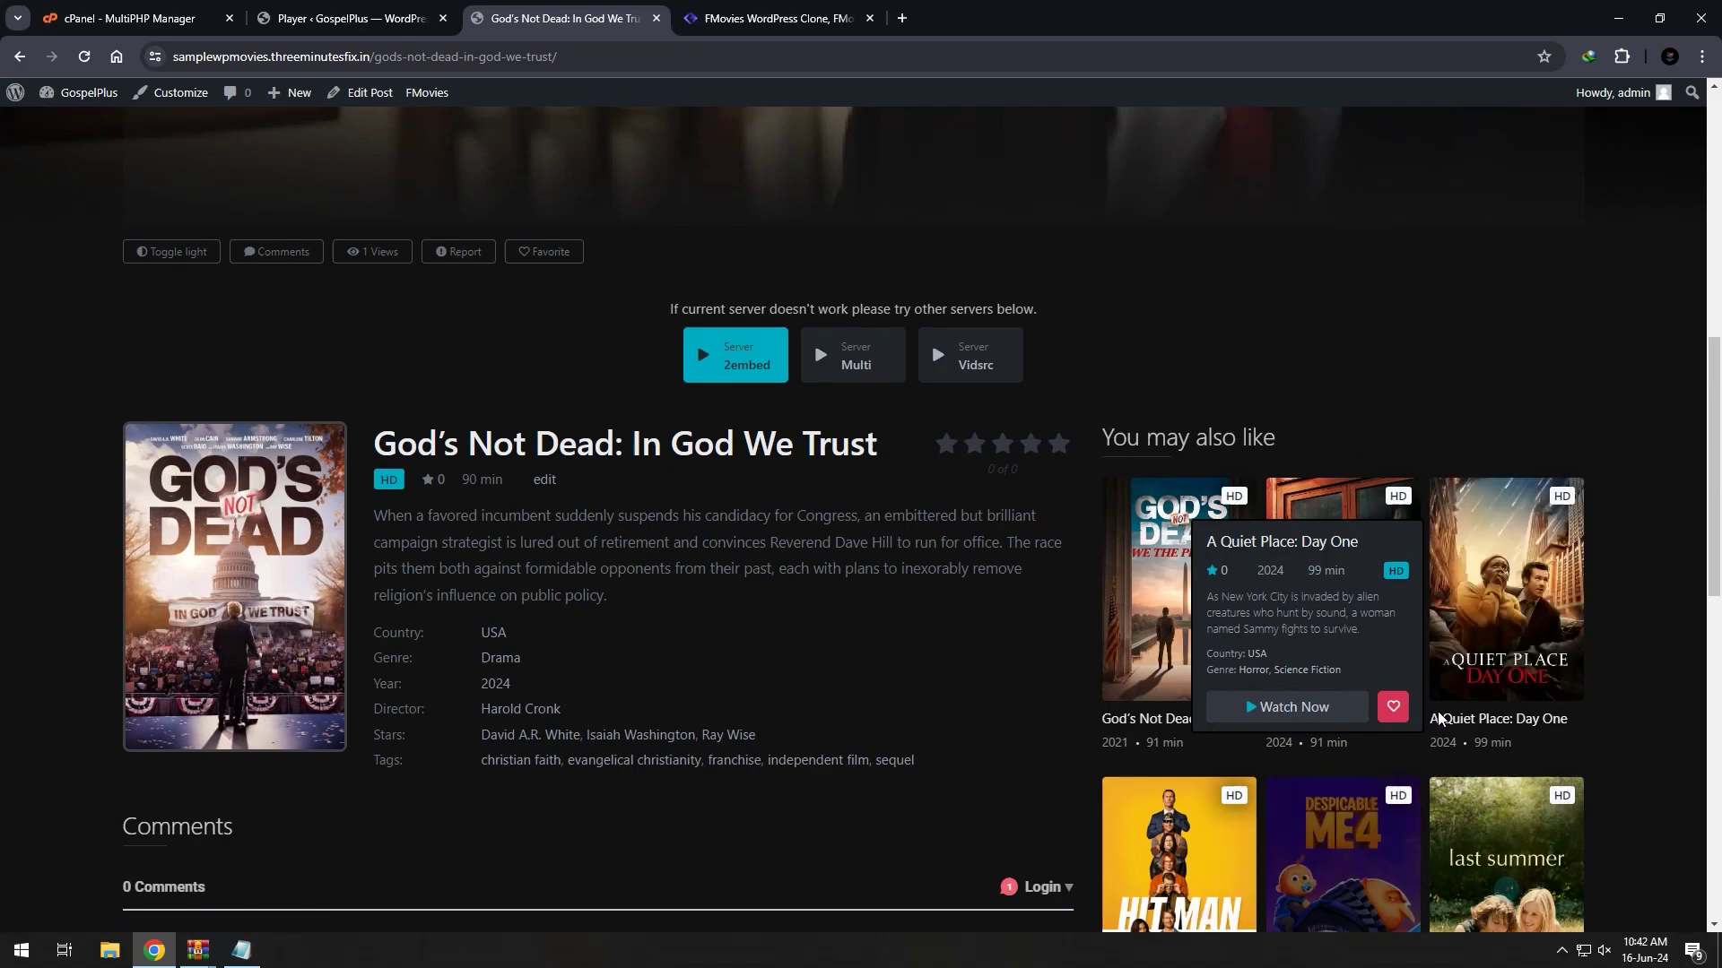
scroll(1449, 358, "up", 4)
scroll(1259, 412, "down", 1)
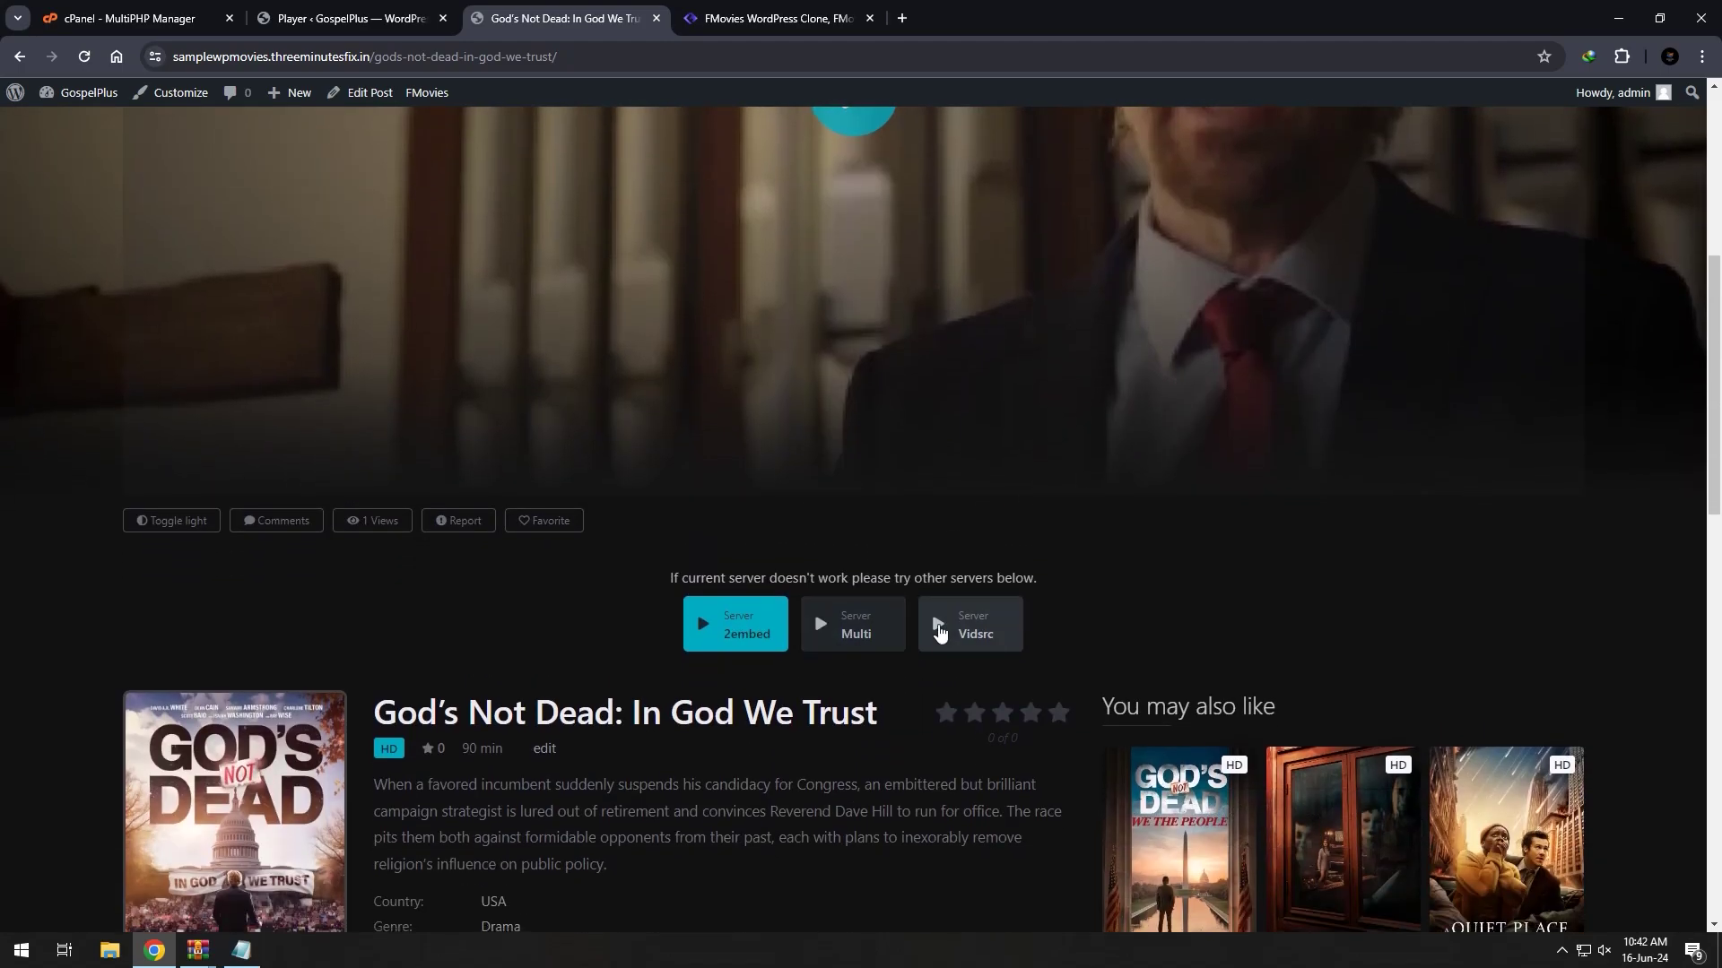
- Play the movie from the 2embed server, view the player frame's source and close the source page
scroll(933, 538, "up", 3)
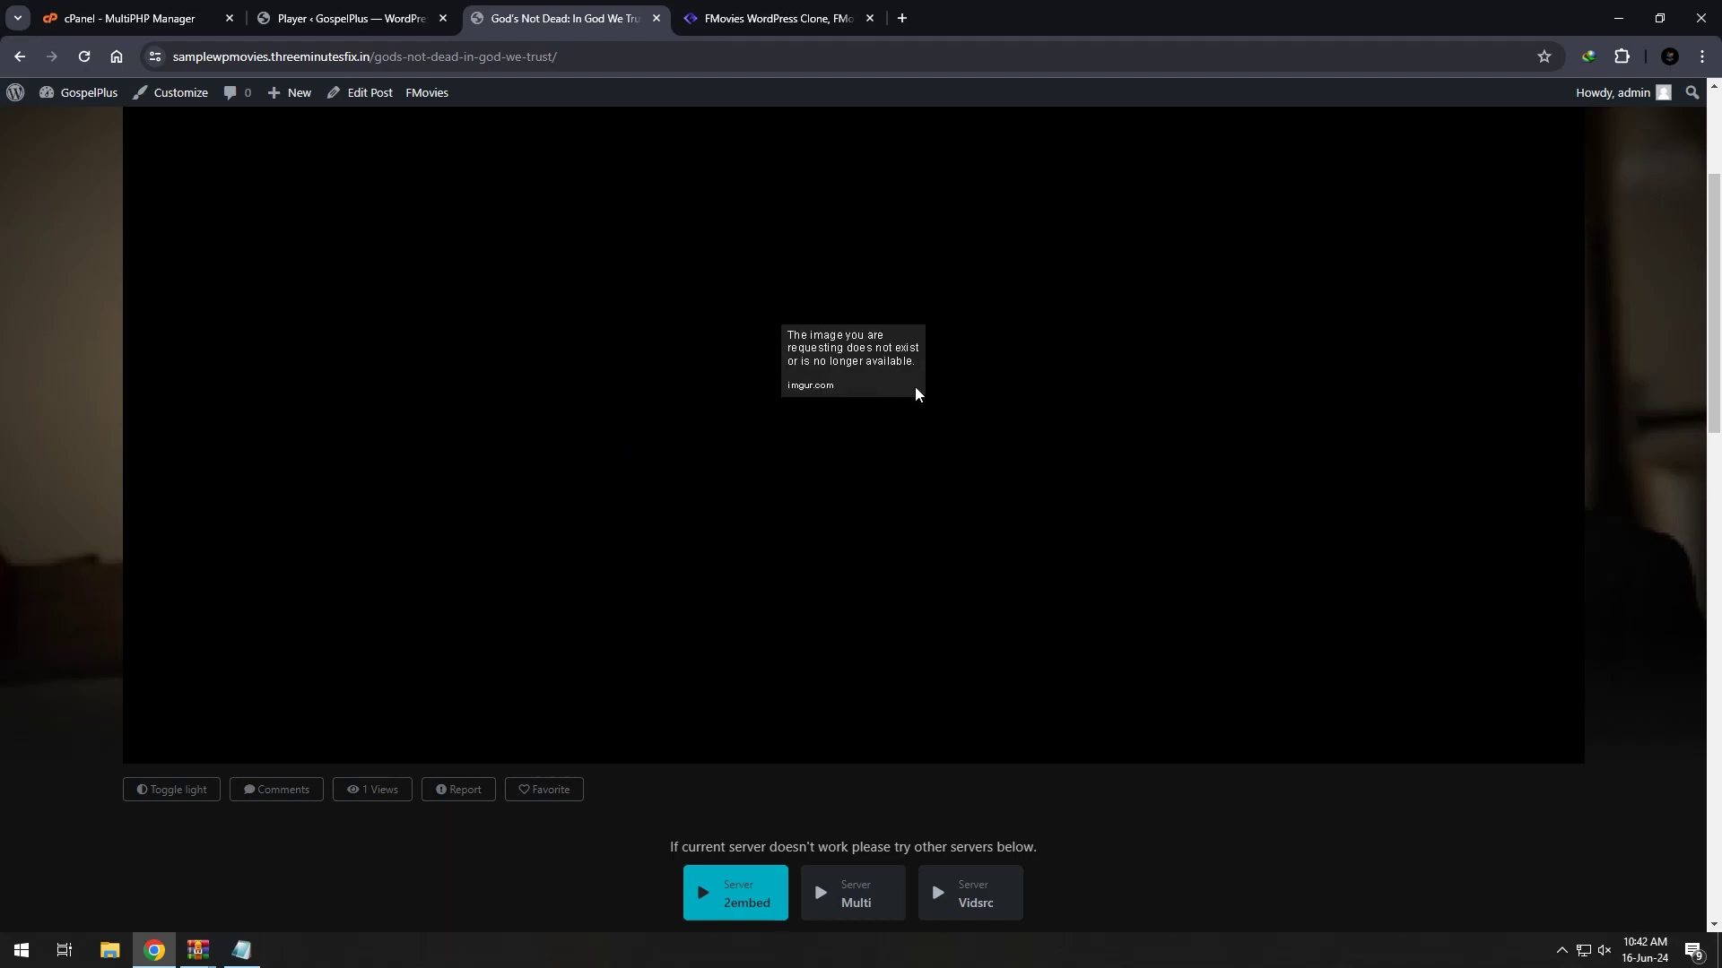
right_click(869, 375)
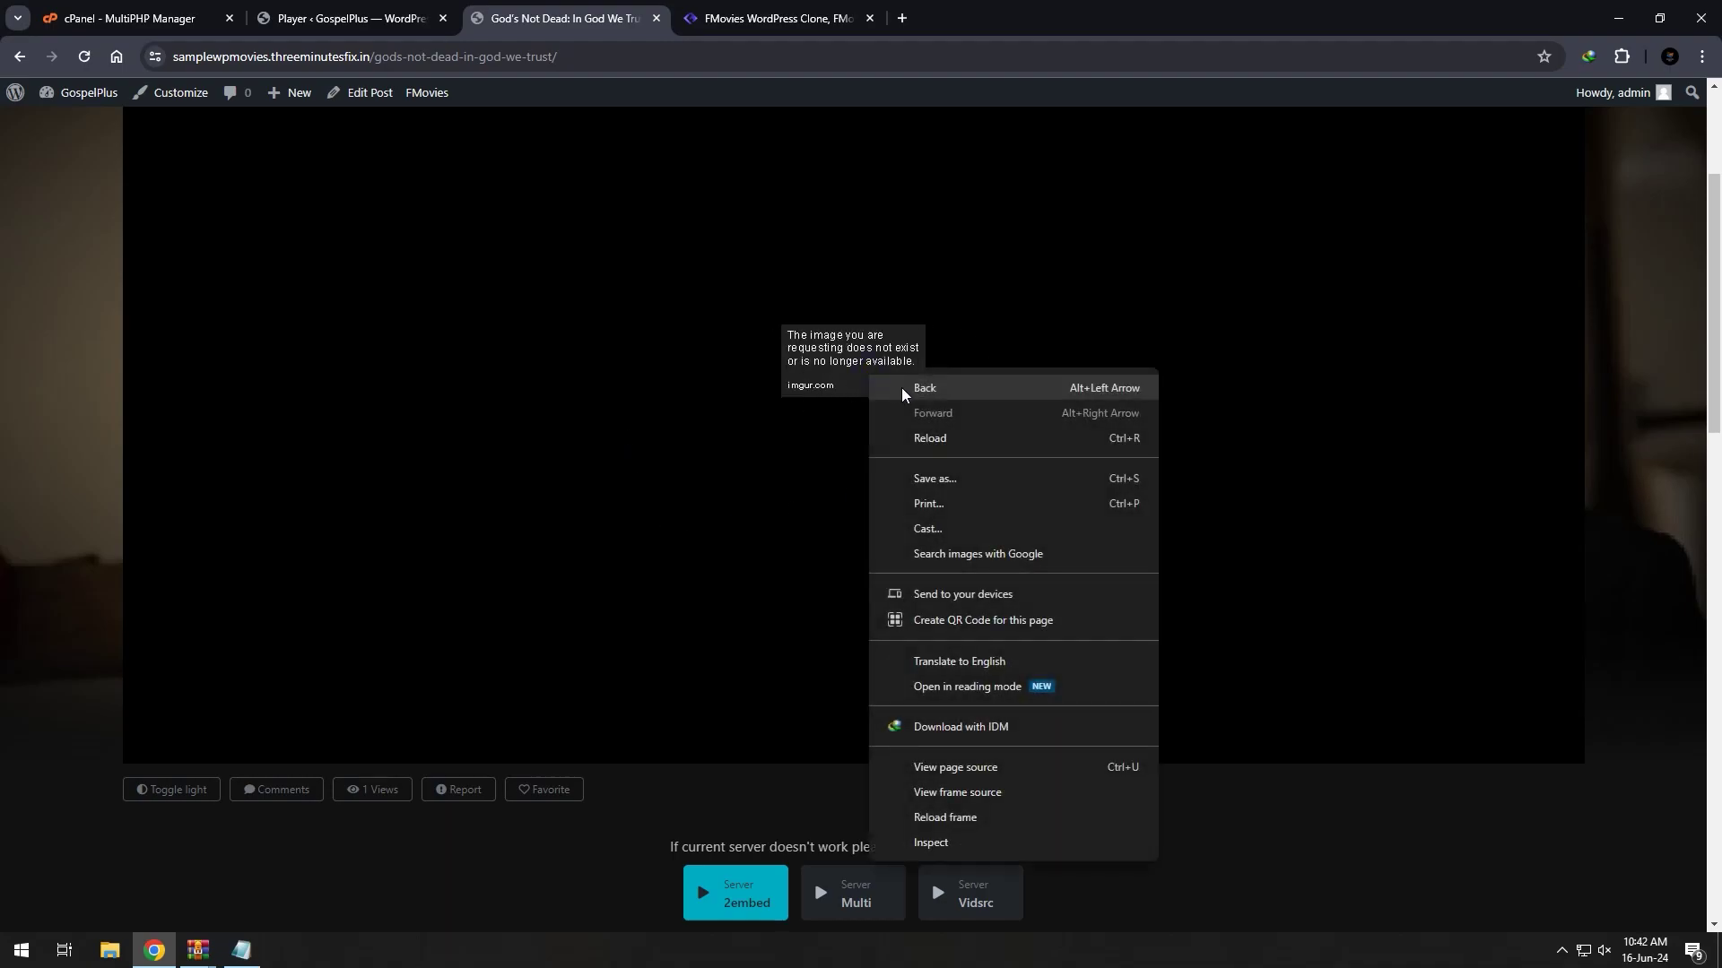
left_click(972, 791)
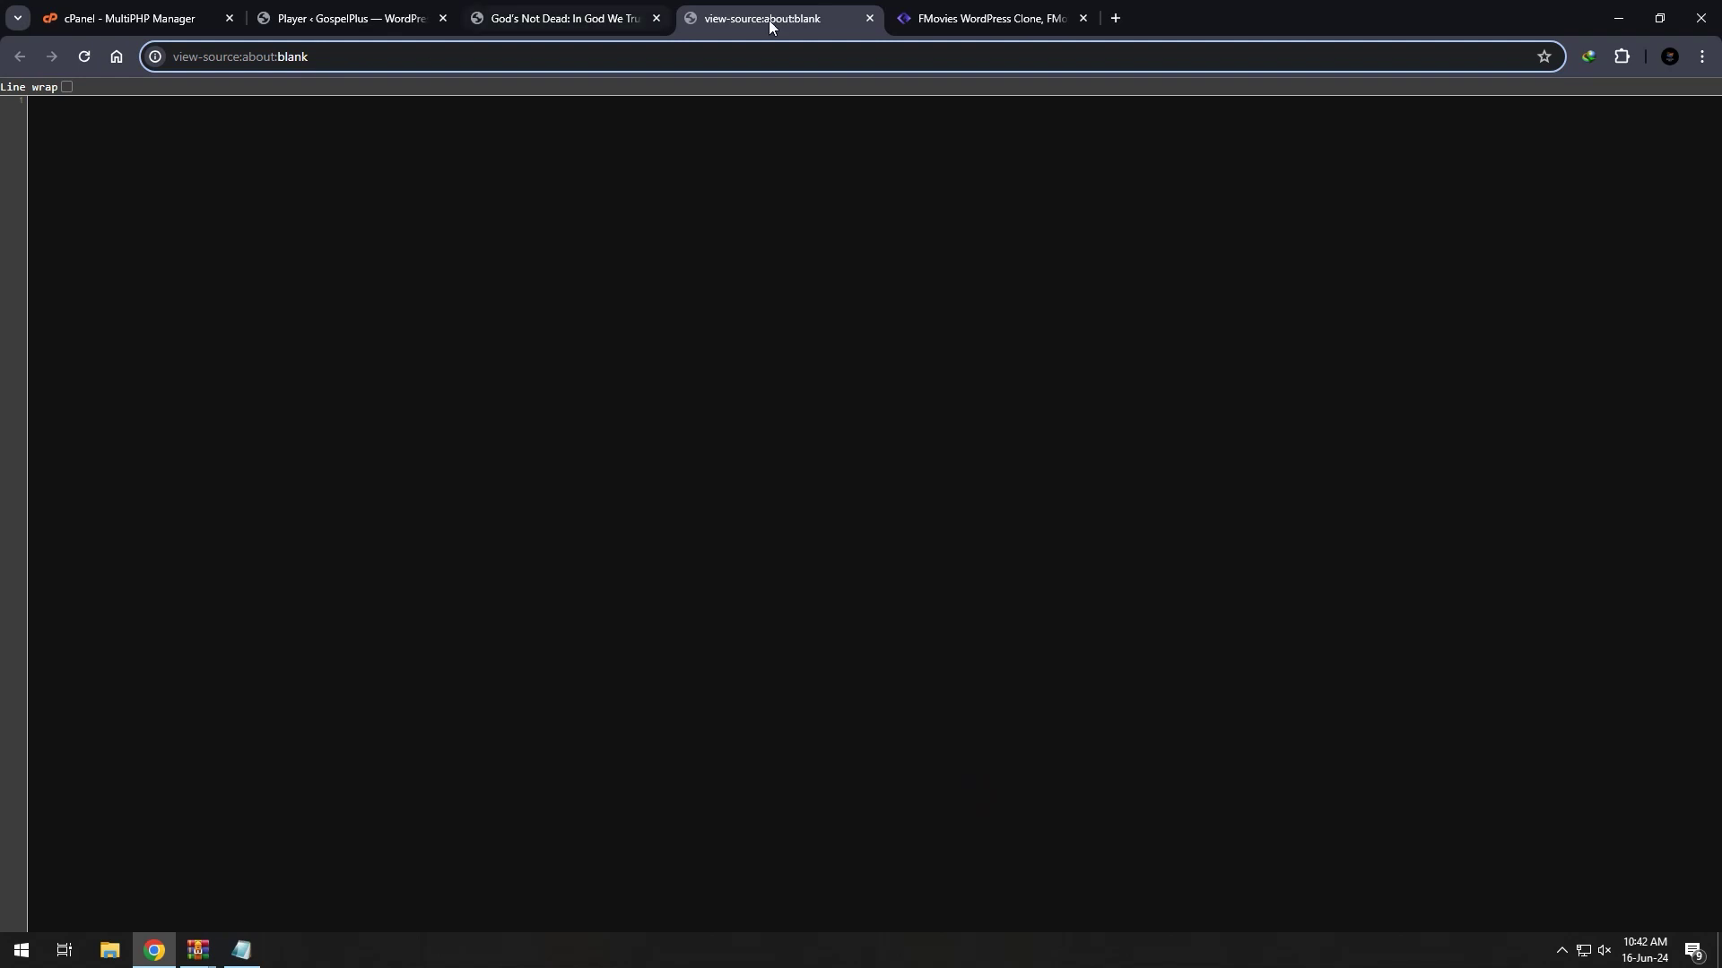
left_click(870, 19)
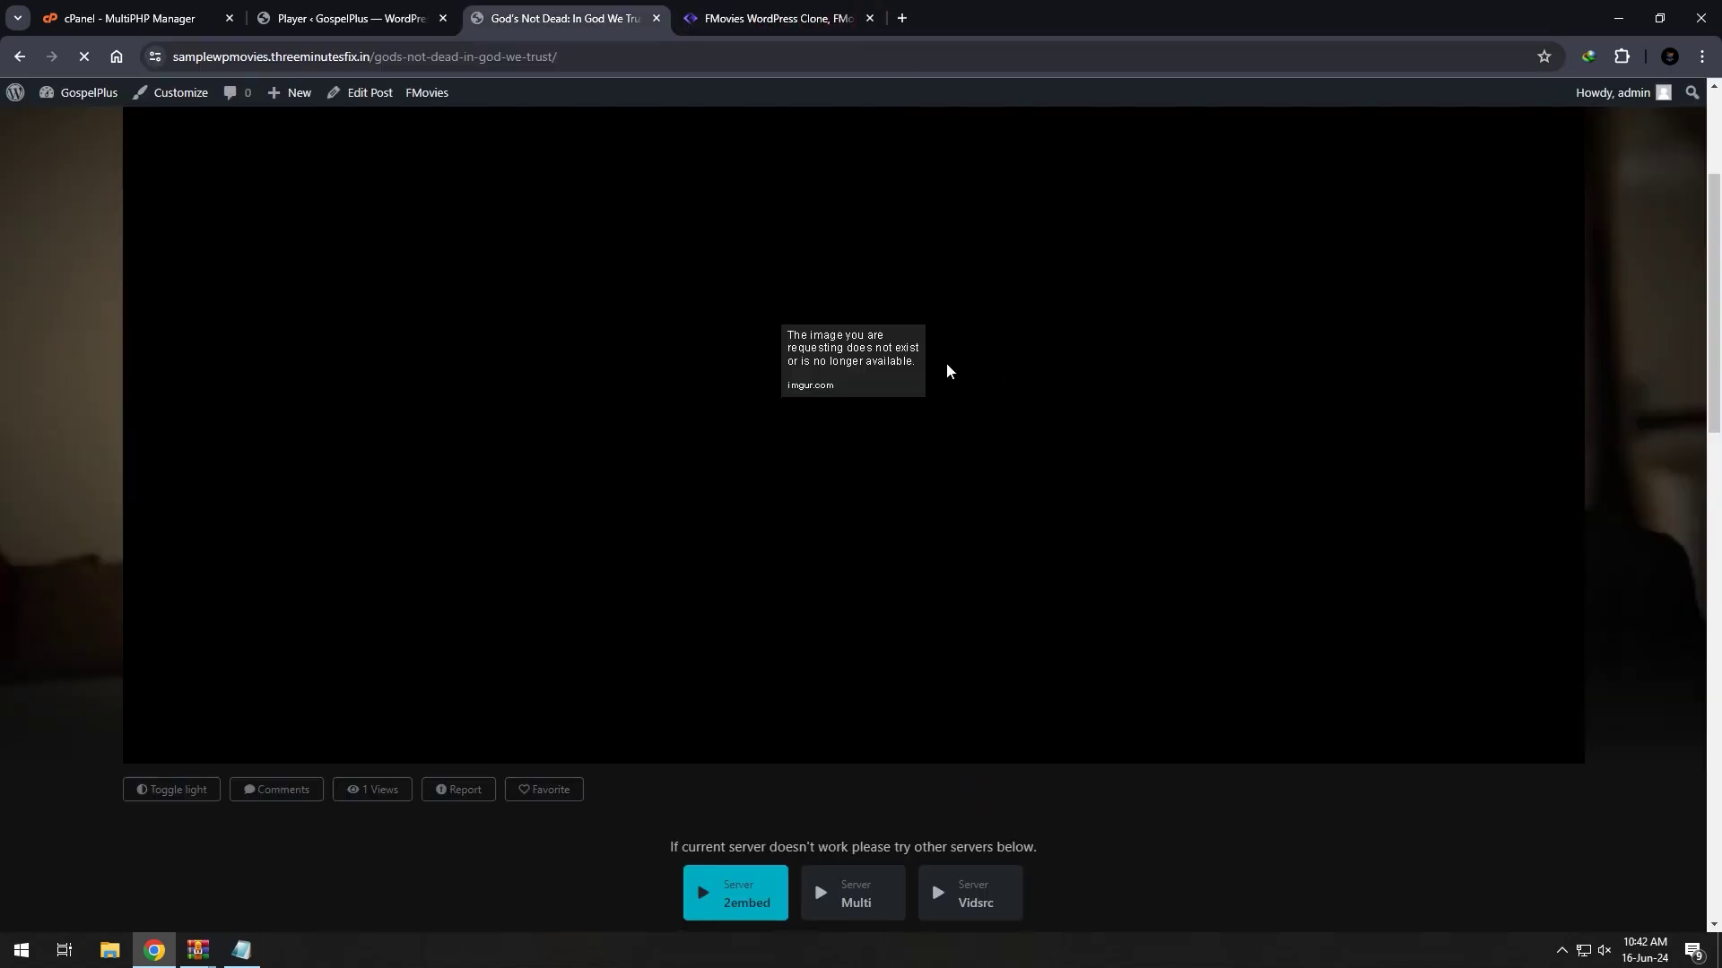
- Switch the player to the Vidsrc server and check whether the movie plays
scroll(1049, 722, "down", 2)
left_click(952, 731)
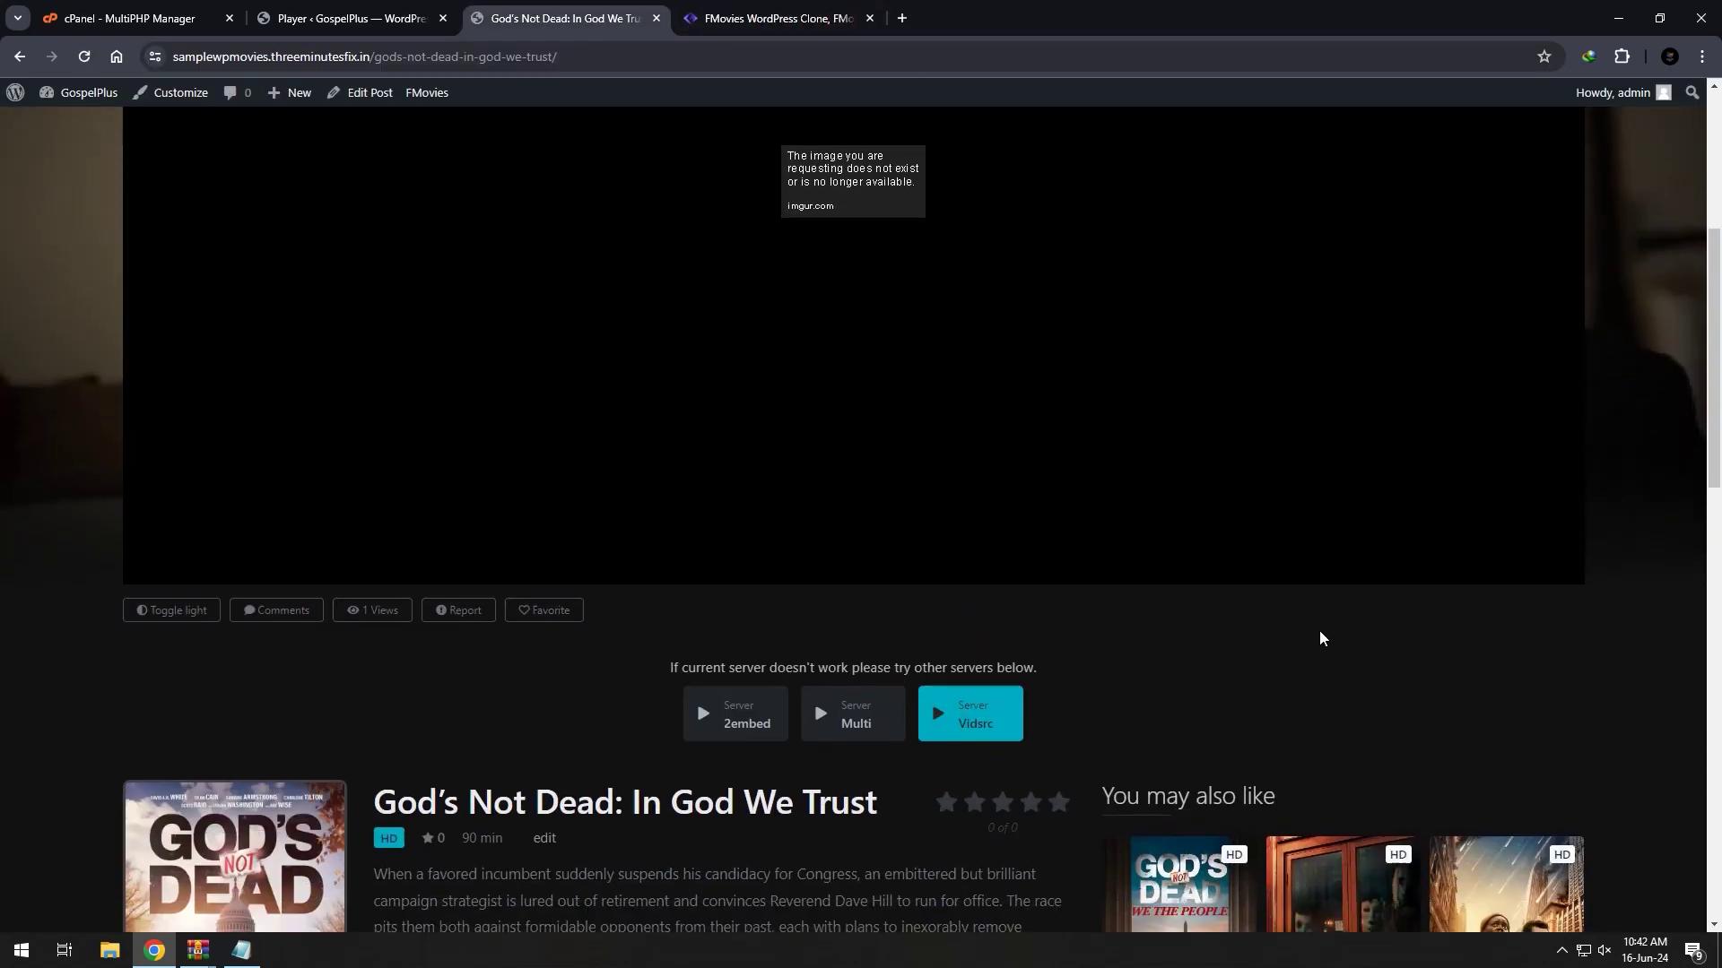
scroll(1305, 616, "up", 3)
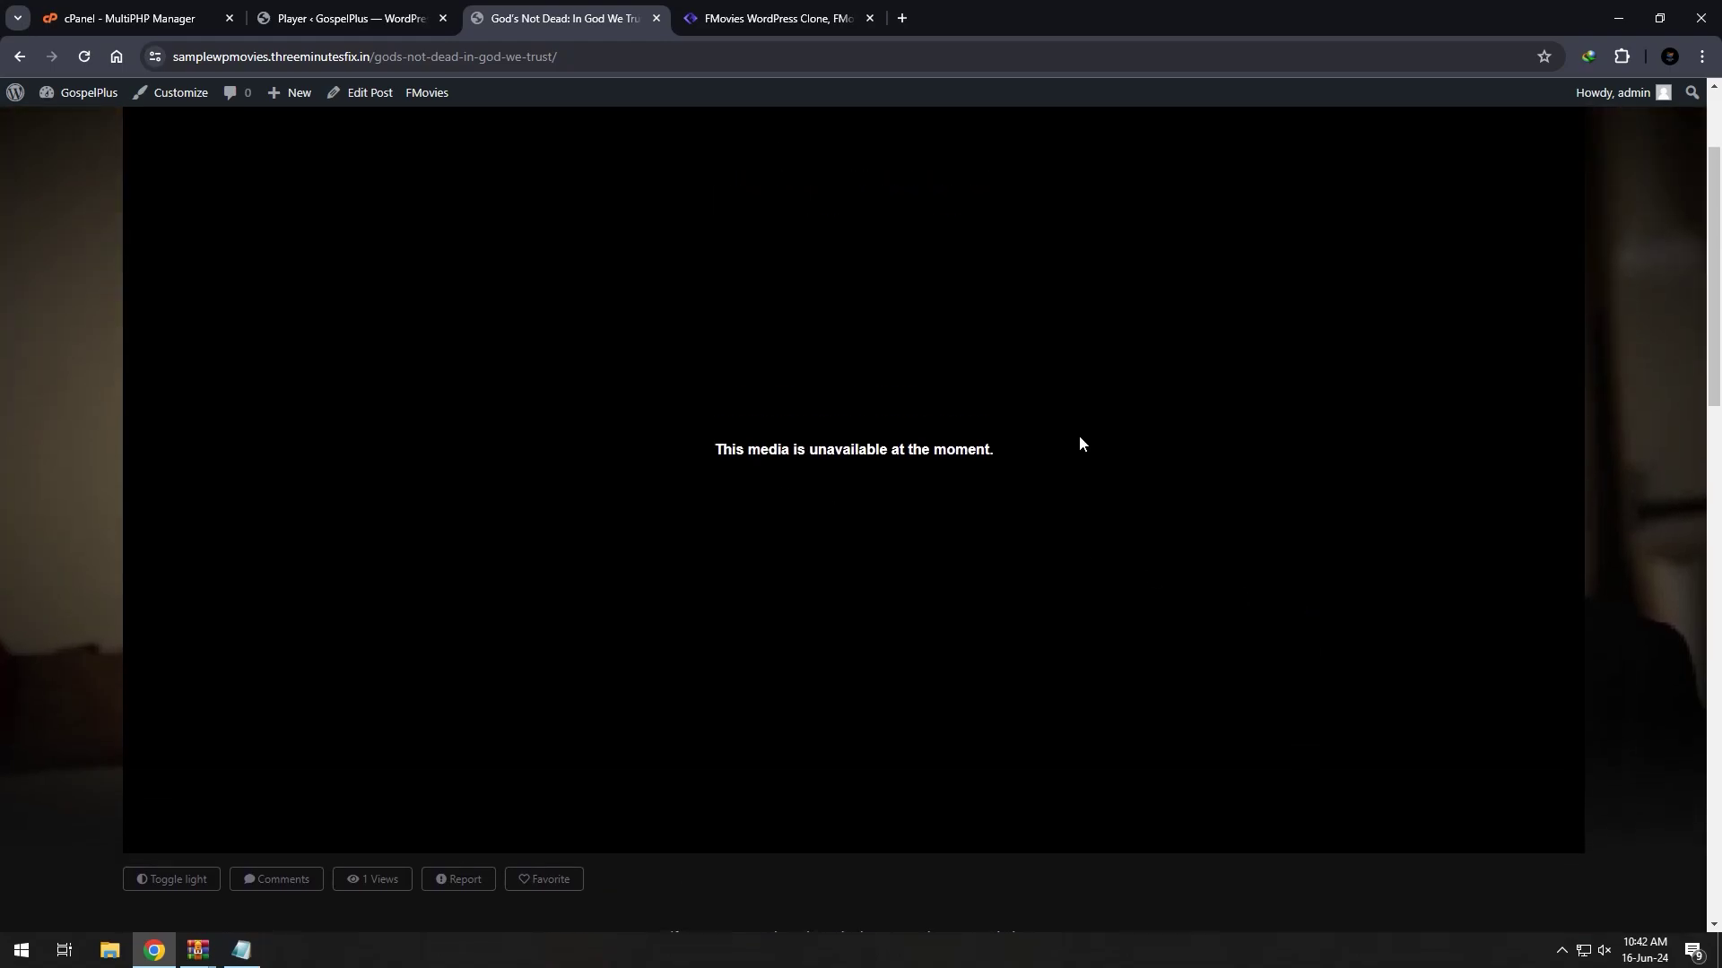
- Open God's Not Dead 2 for editing from the last page of the WordPress posts list
left_click(384, 9)
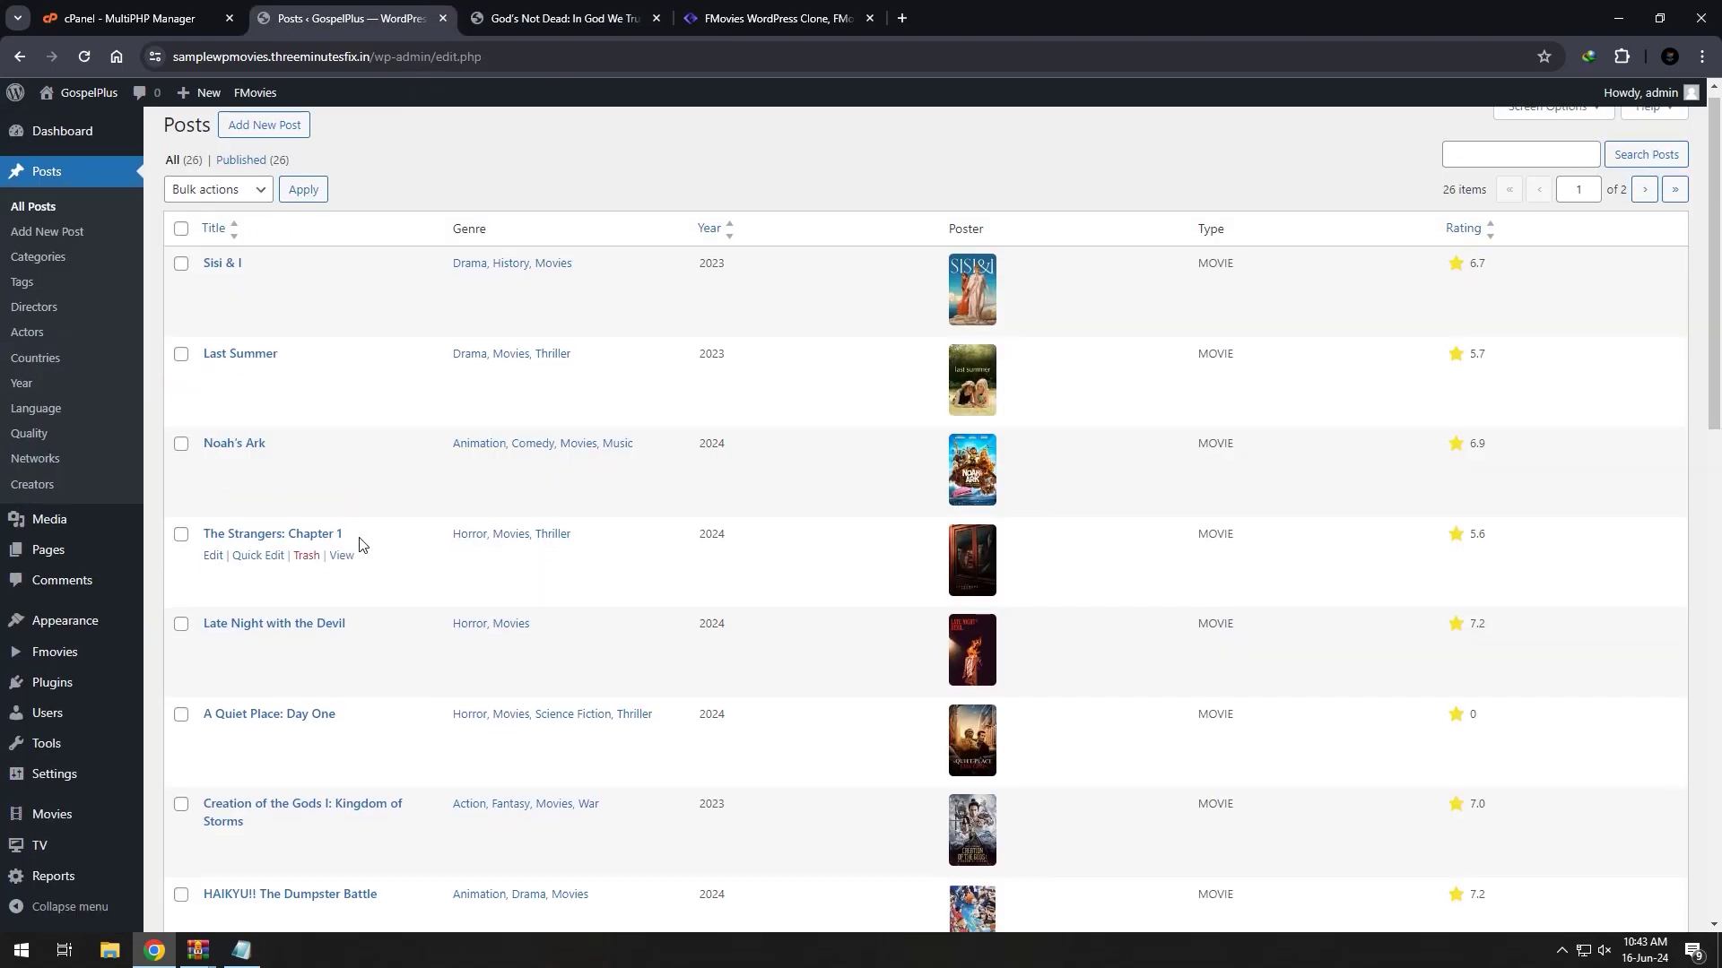
scroll(499, 568, "down", 15)
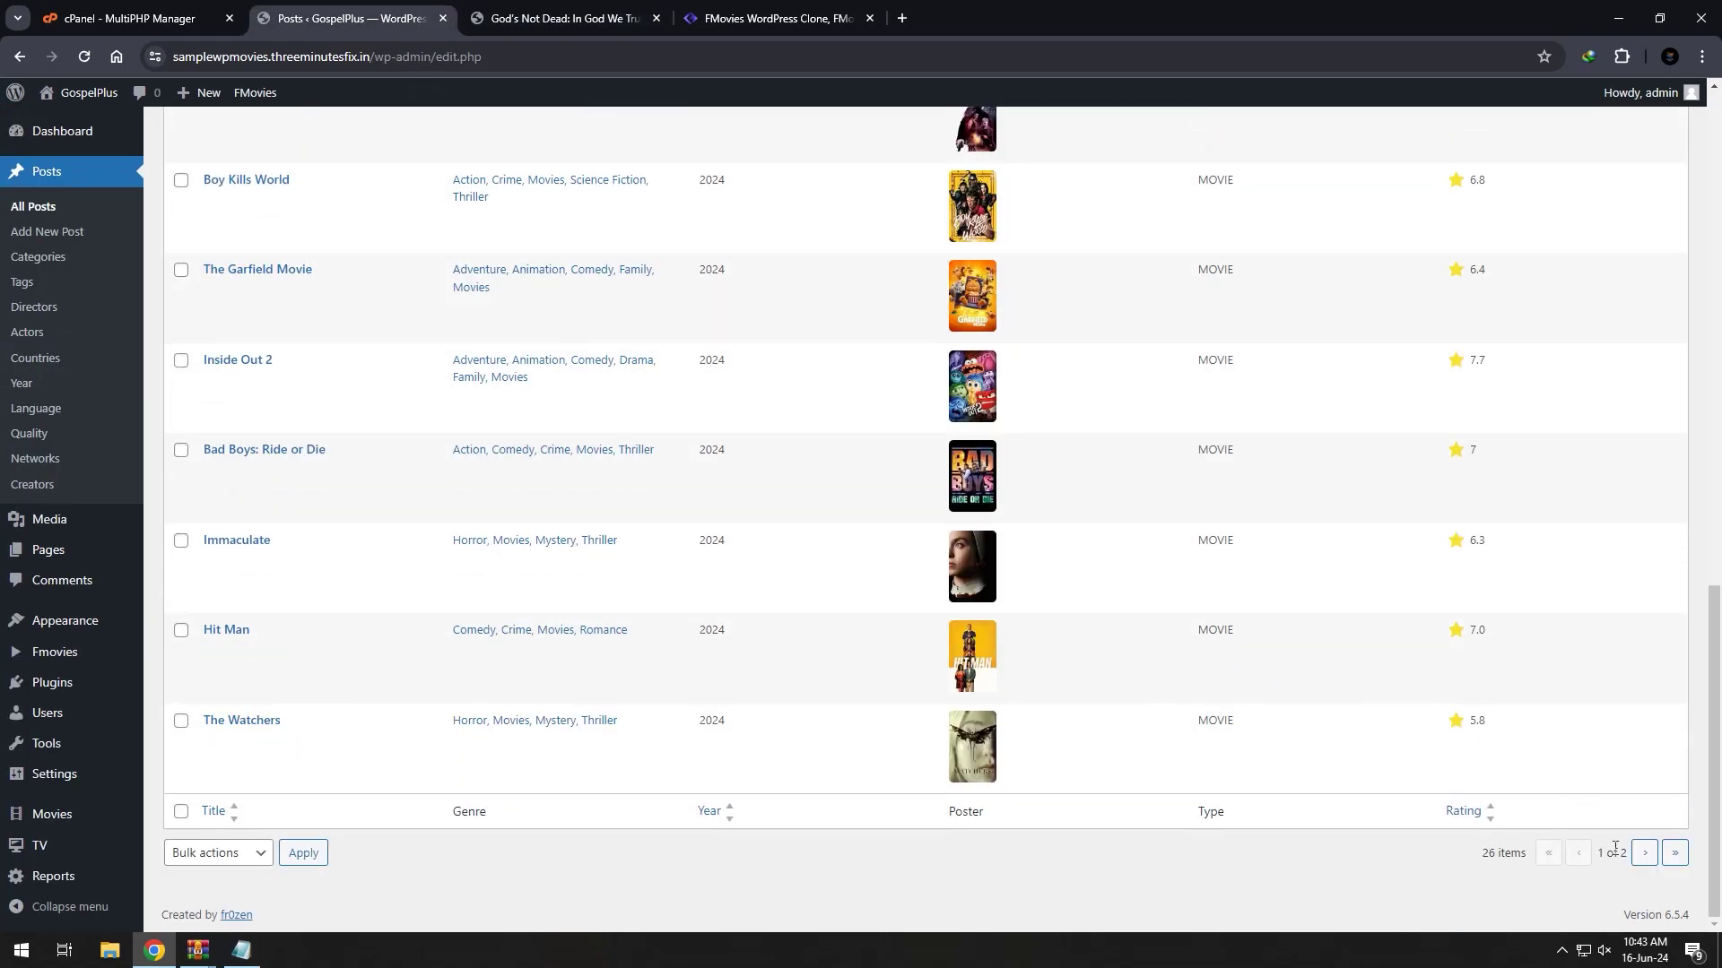
left_click(1675, 855)
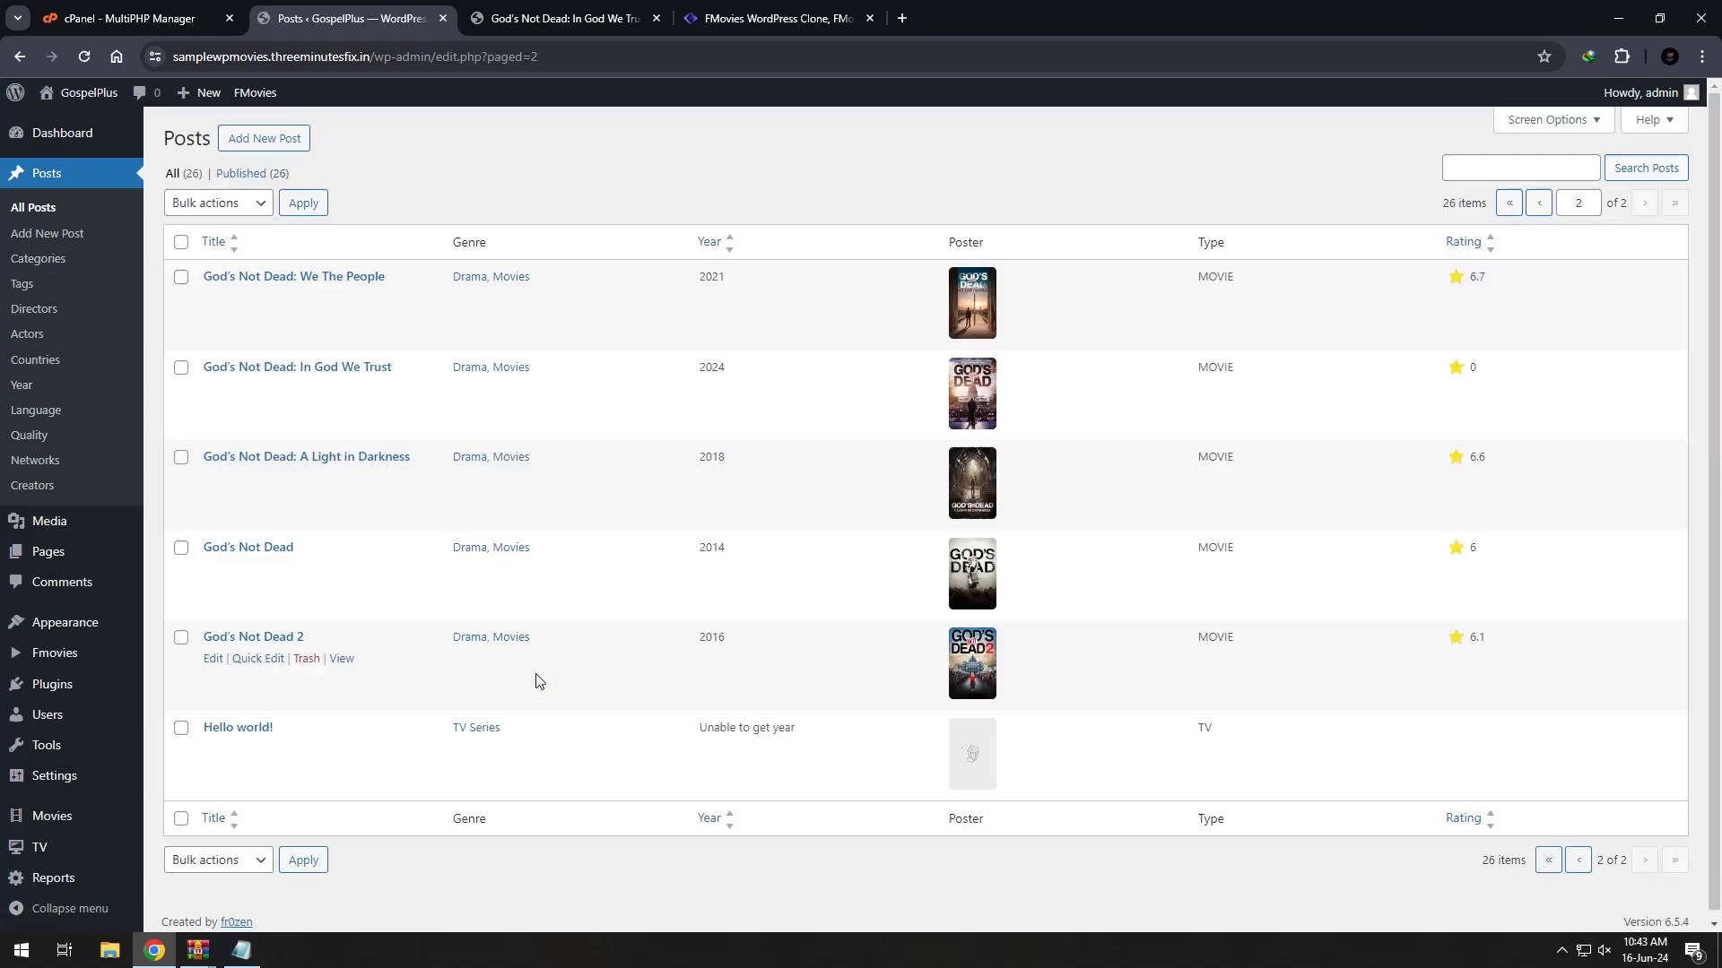
left_click(214, 660)
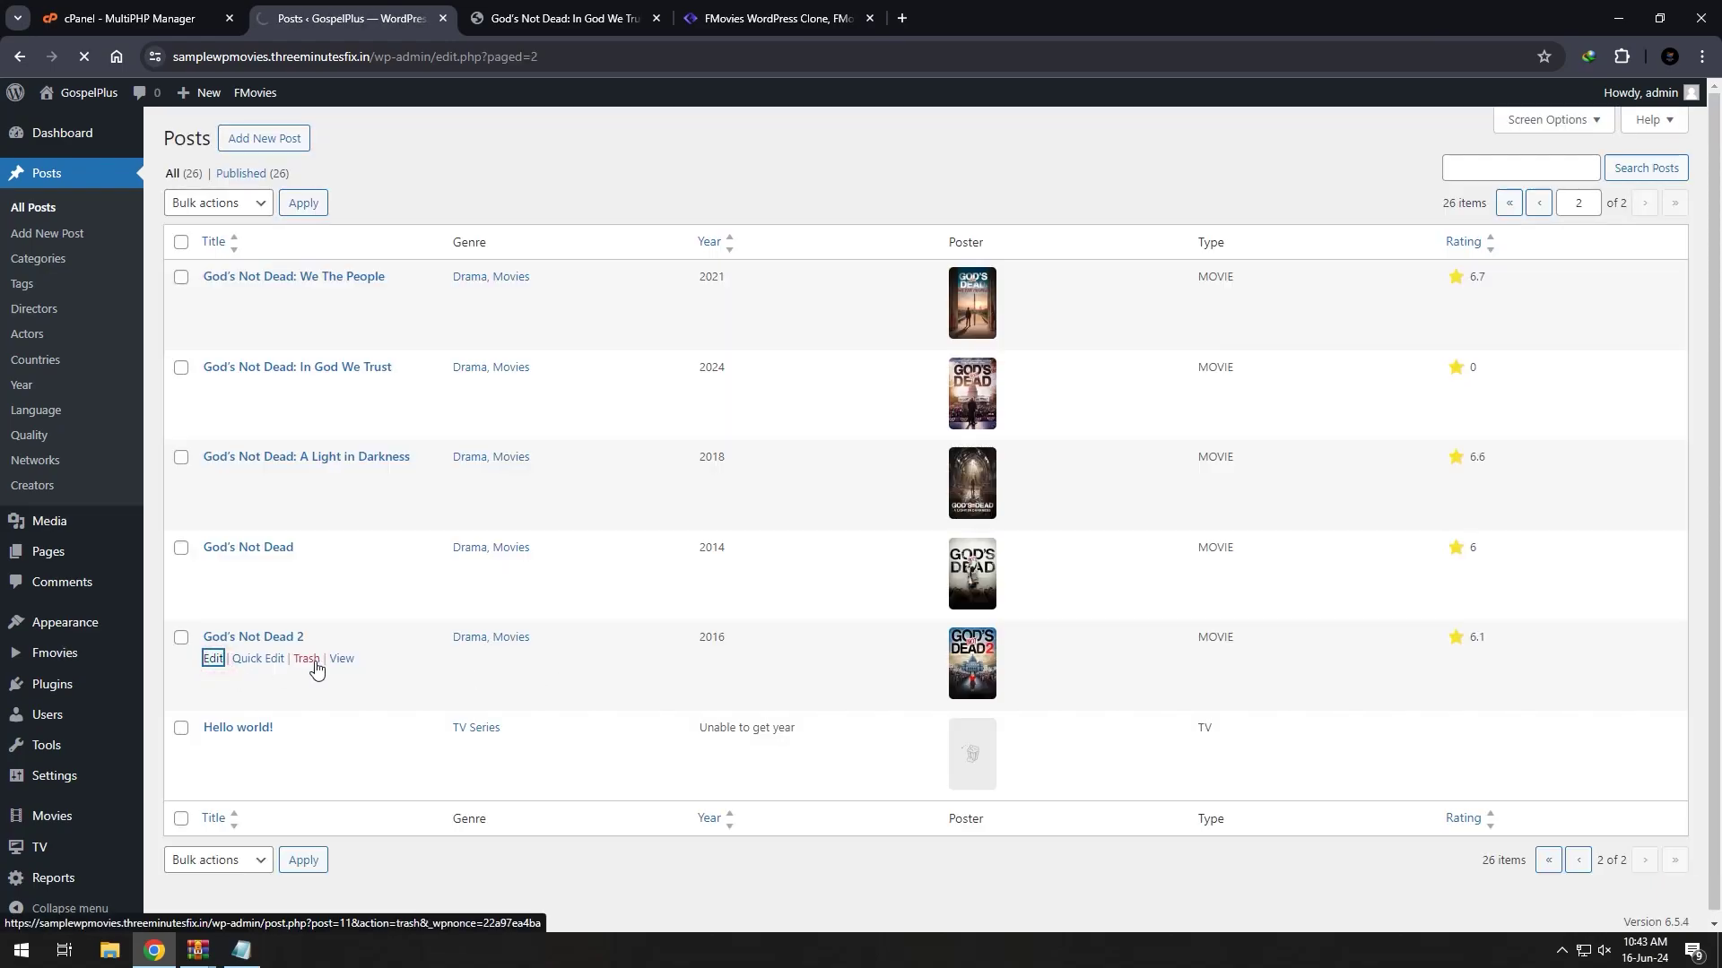
- Activate manual entry for God's Not Dead 2 in its Generator Data and add an empty server row
scroll(346, 653, "down", 6)
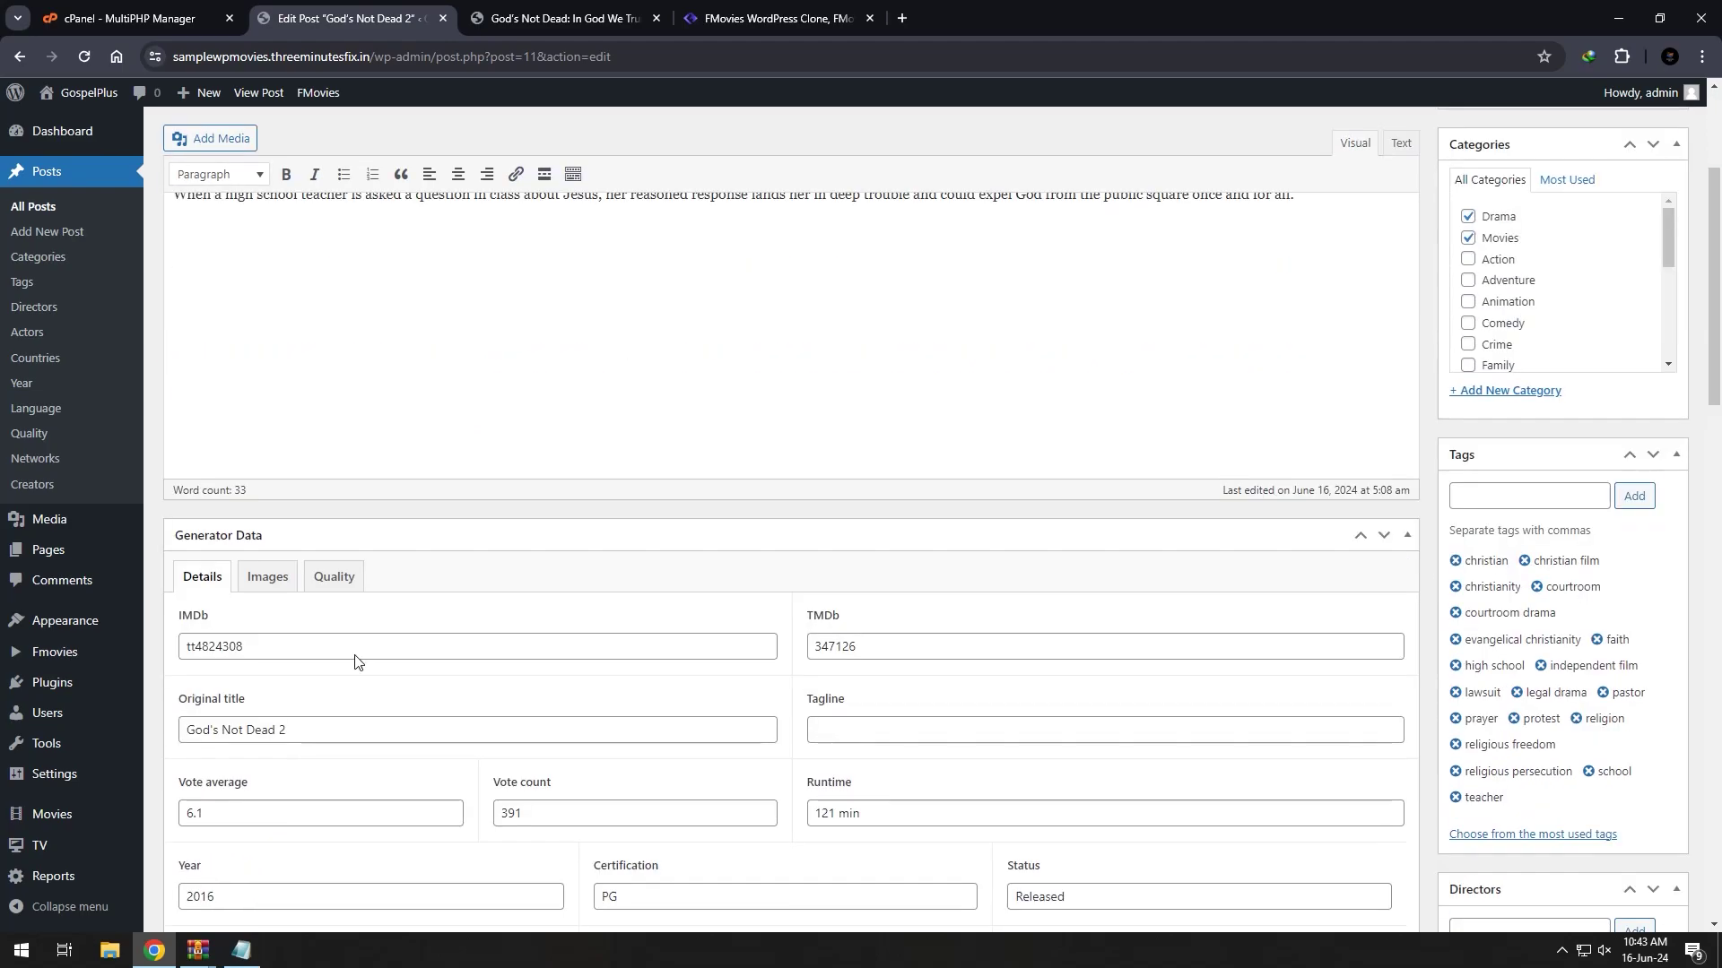
left_click(333, 307)
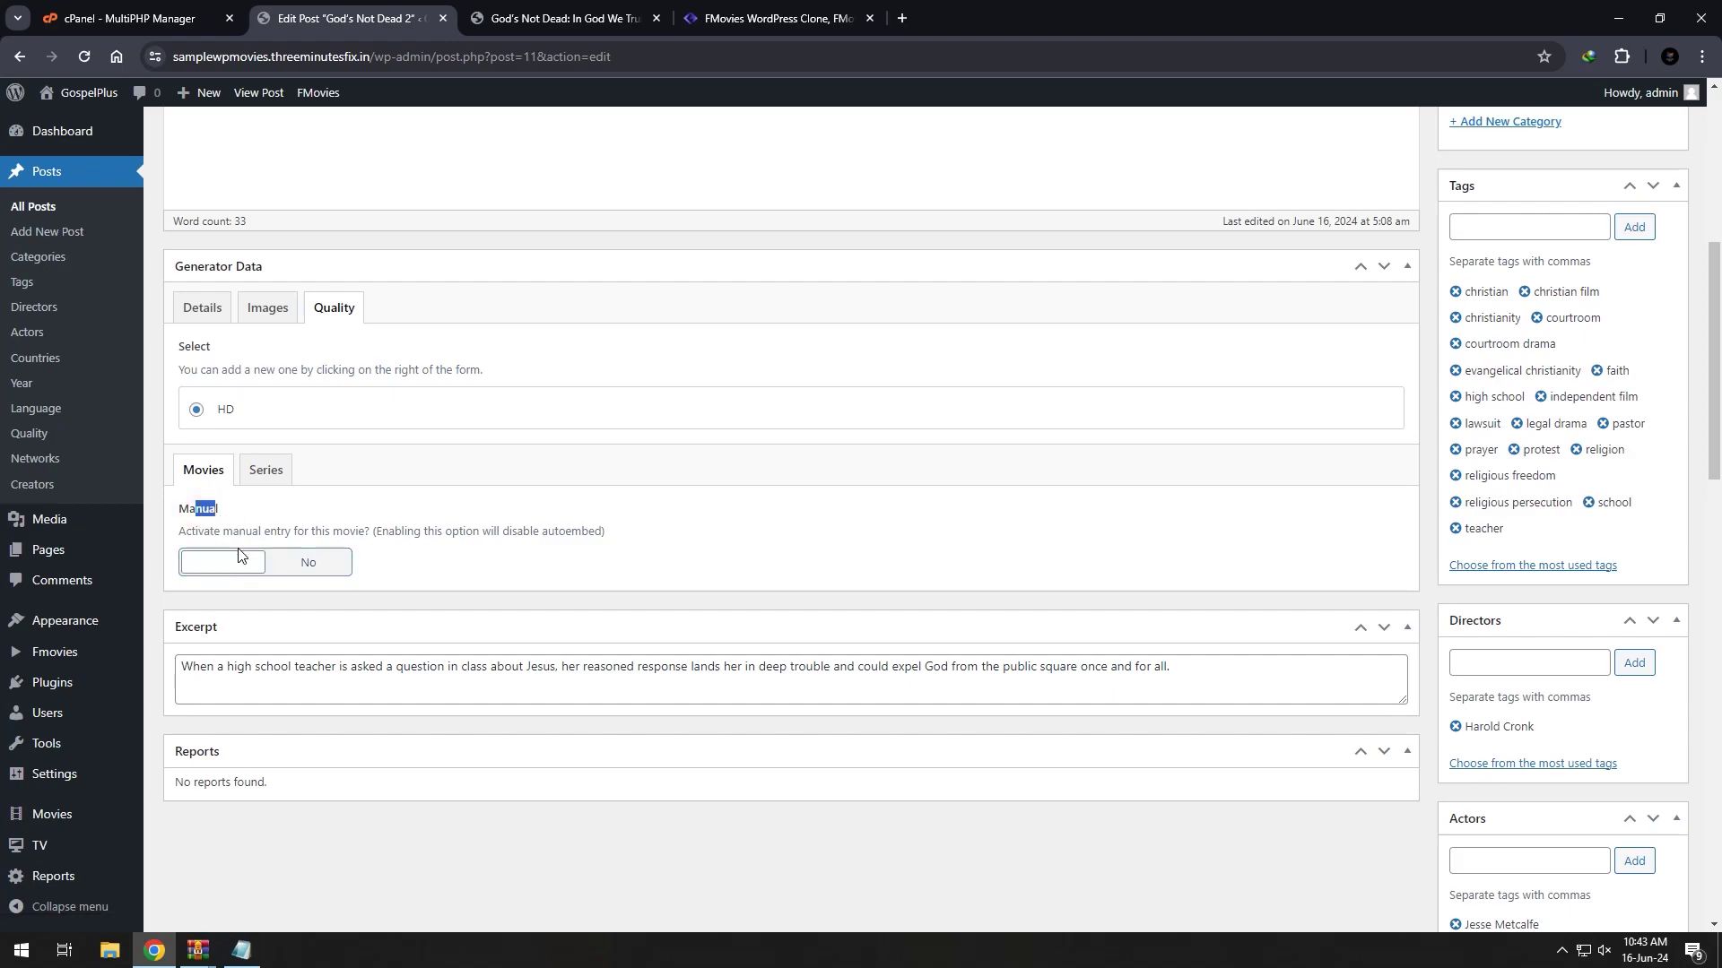
left_click(316, 571)
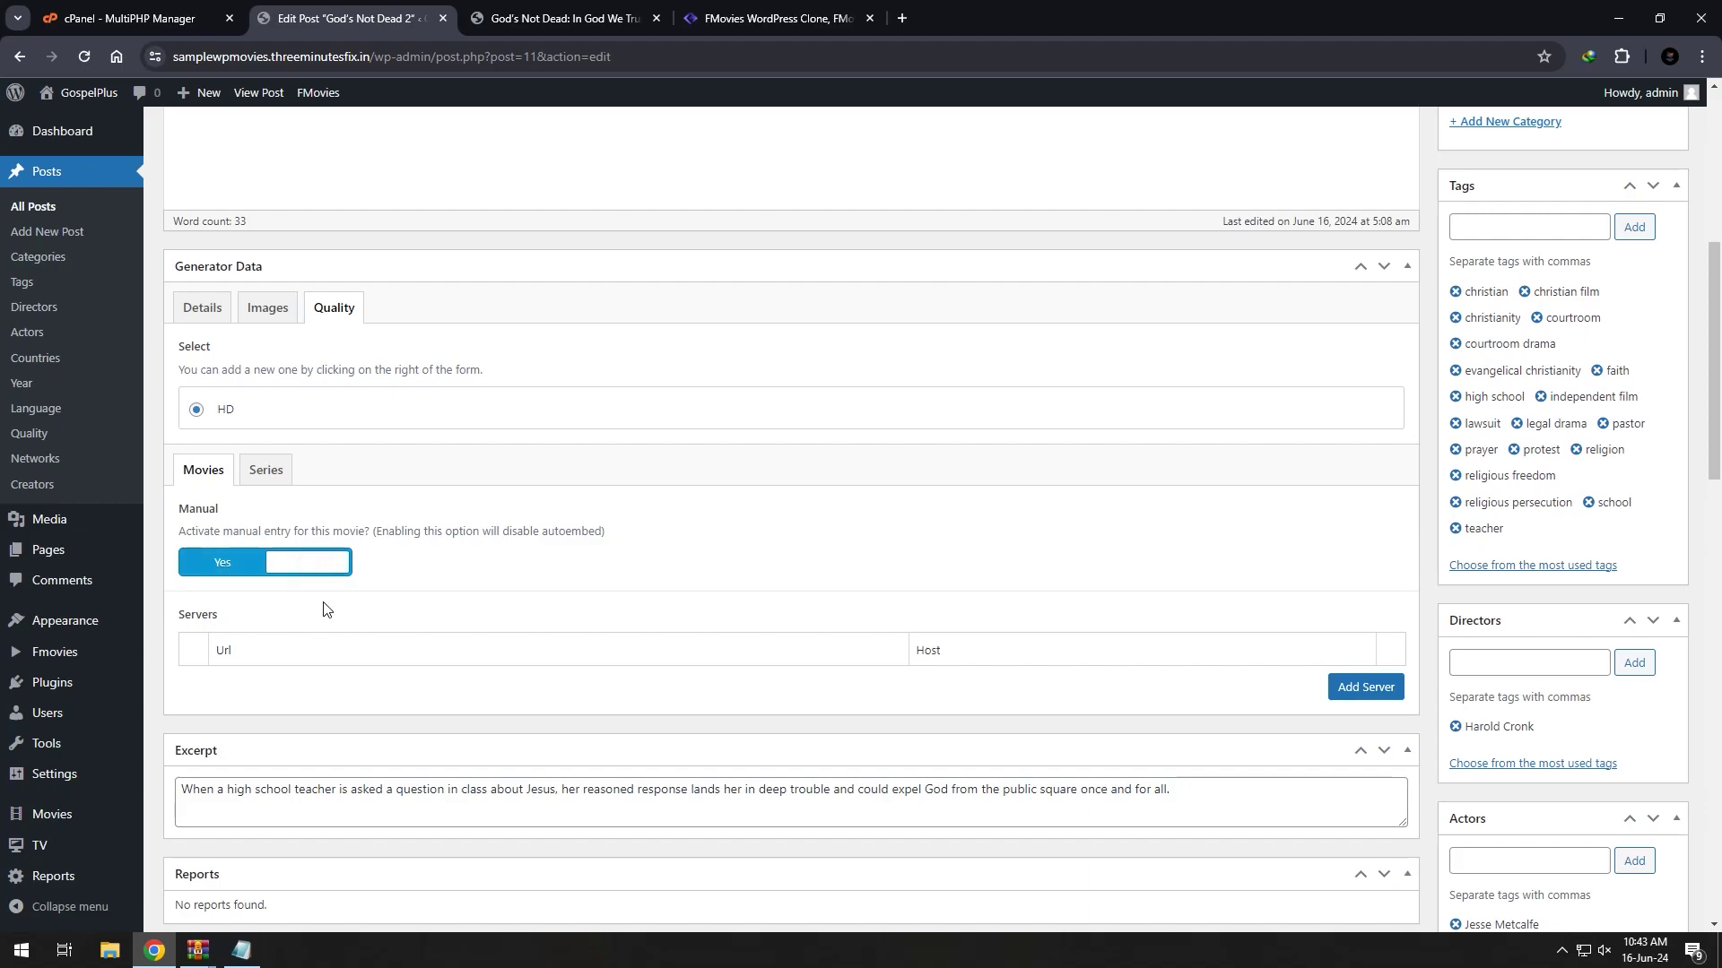
left_click(1364, 687)
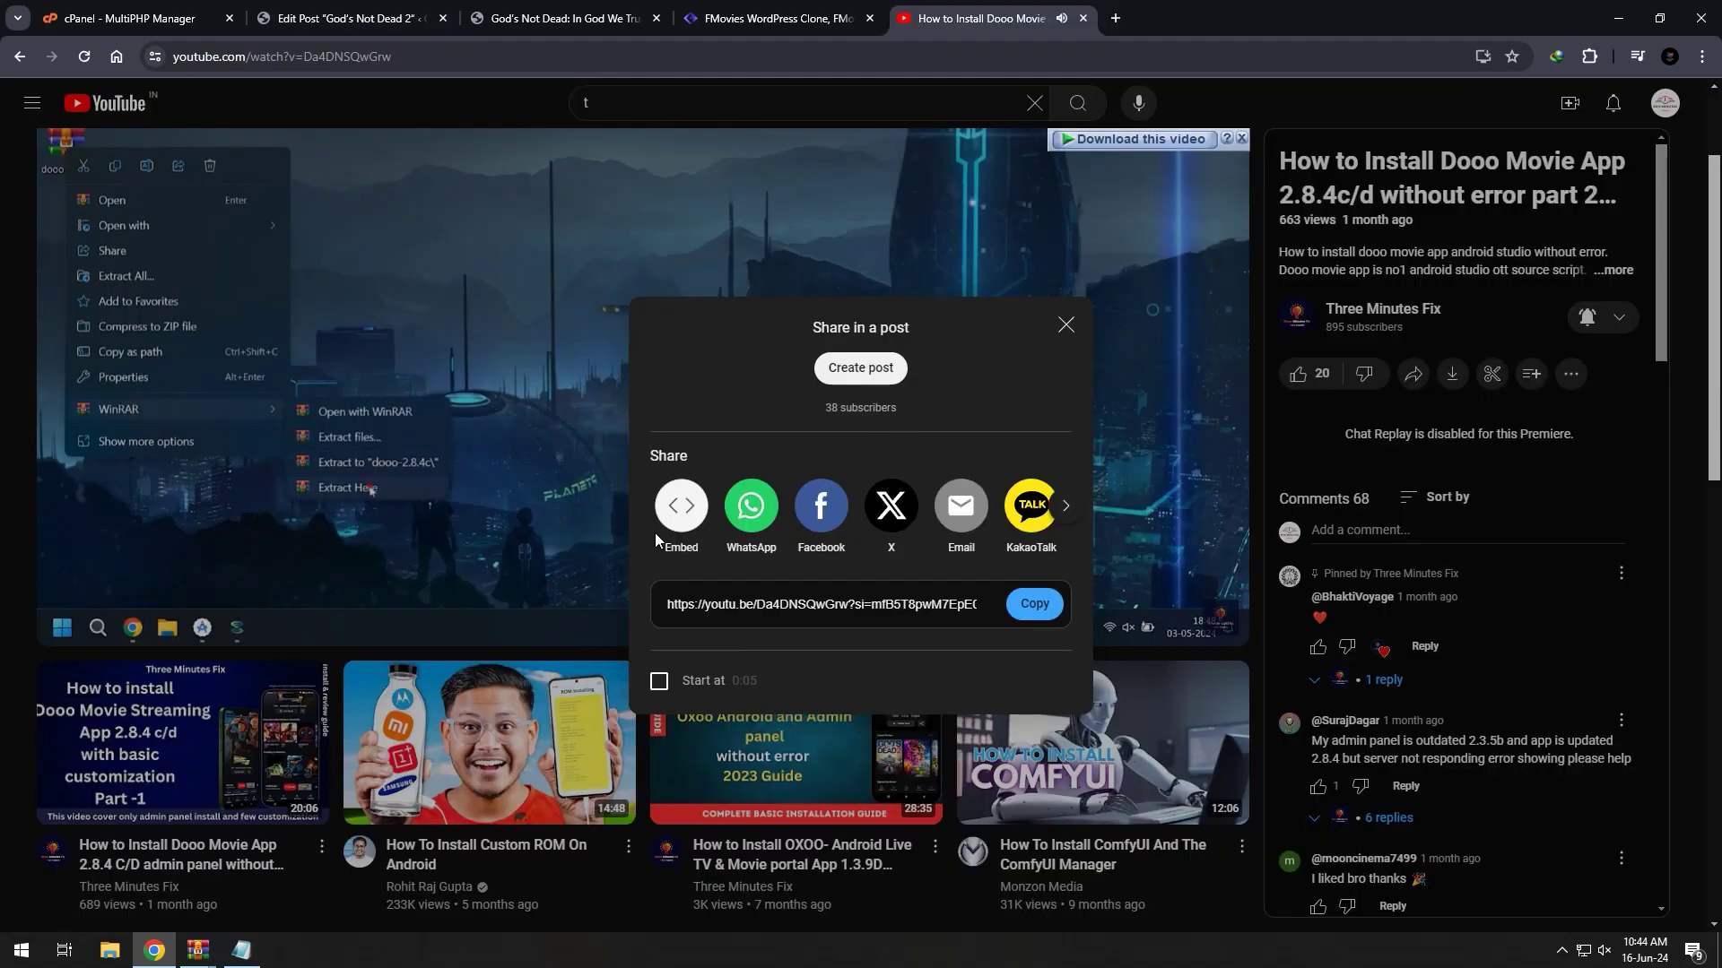
- On YouTube, open the embed code of the Dooo Movie App part 2 video and copy only its embed URL
left_click(663, 529)
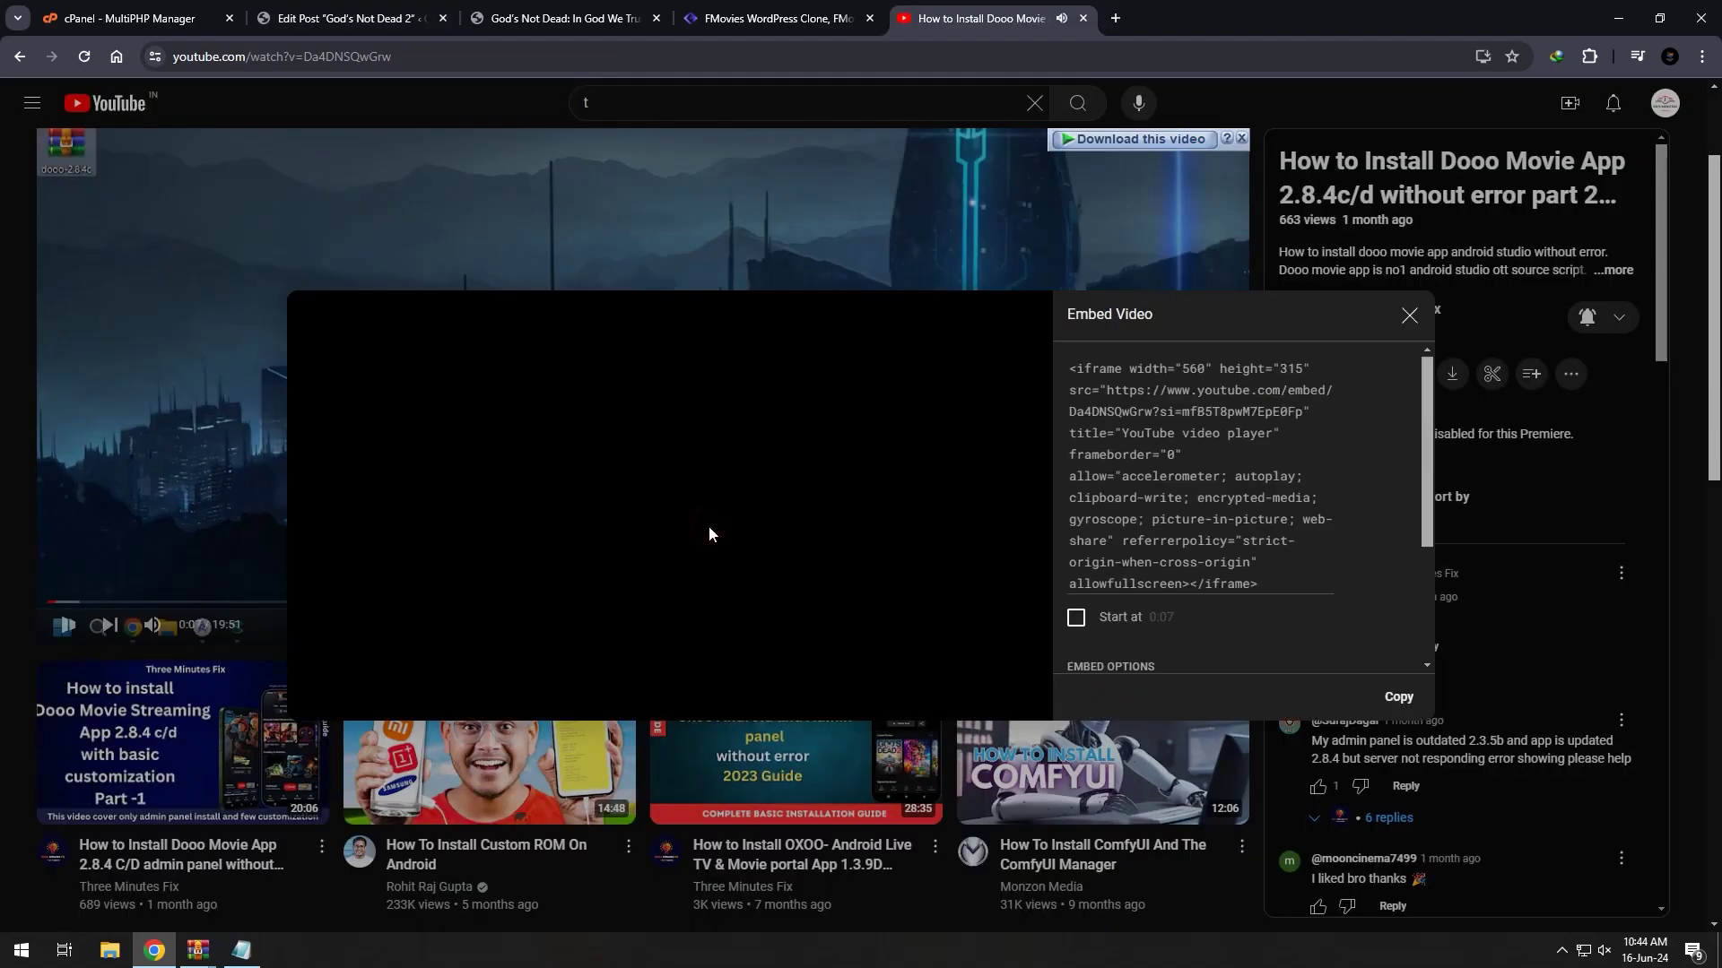
left_click(1206, 422)
left_click(1233, 427)
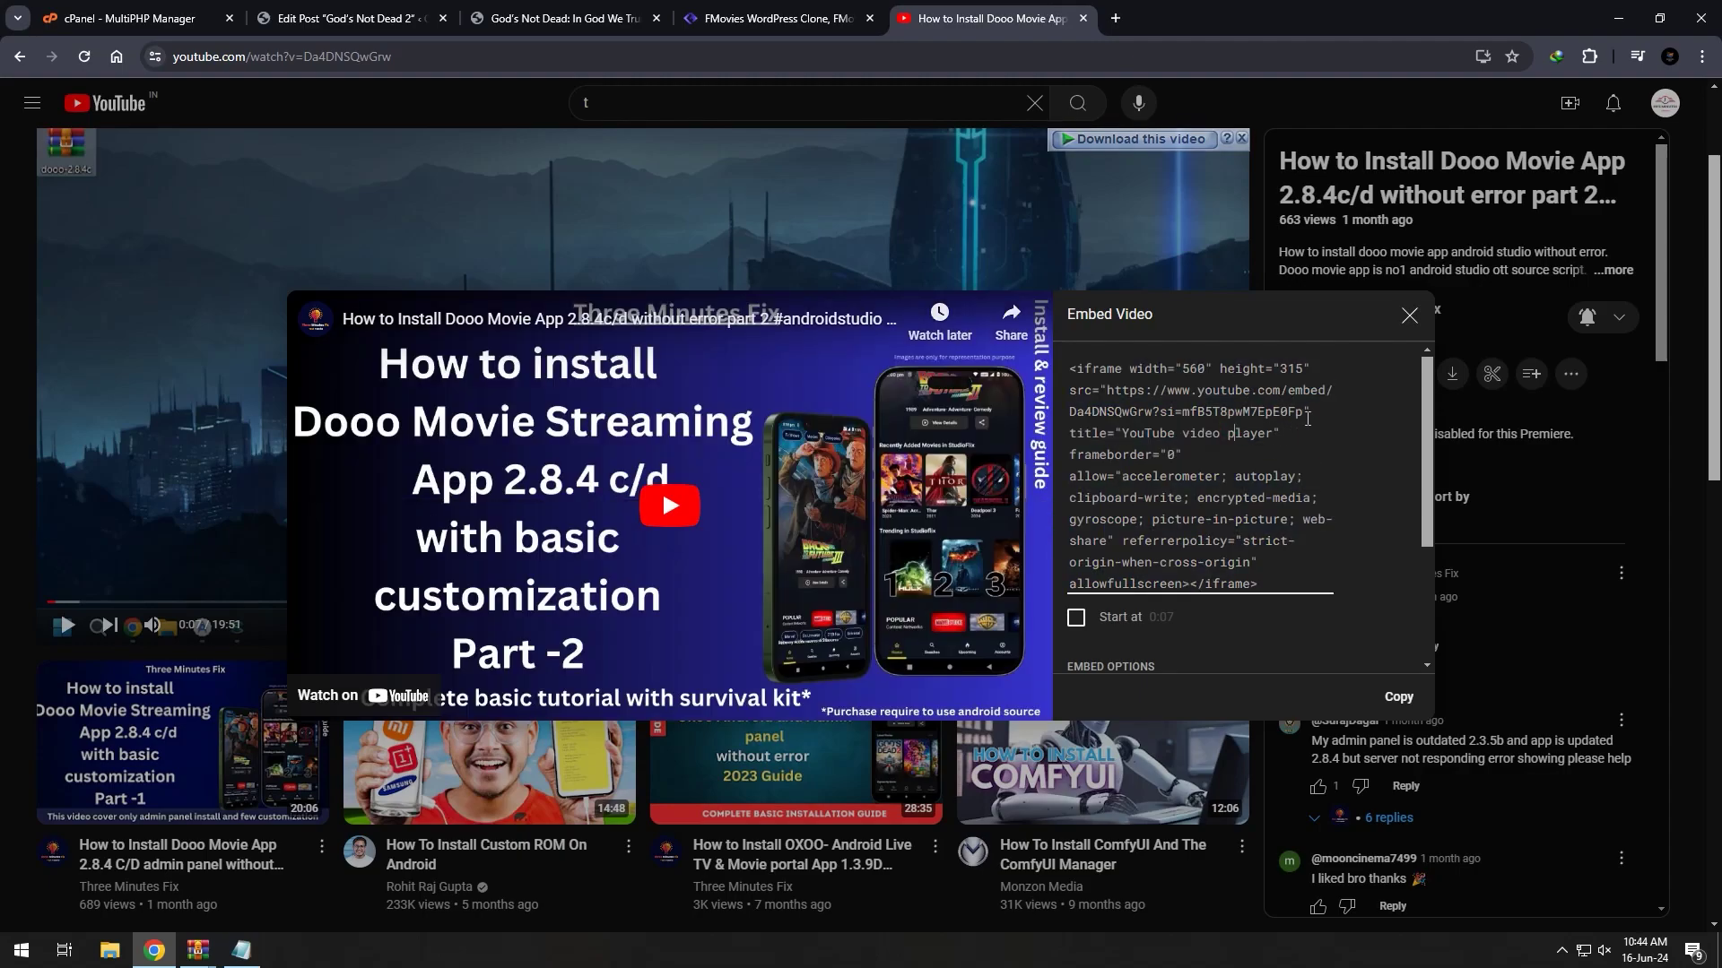
left_click_drag(1303, 413, 1096, 397)
key("ctrl+c")
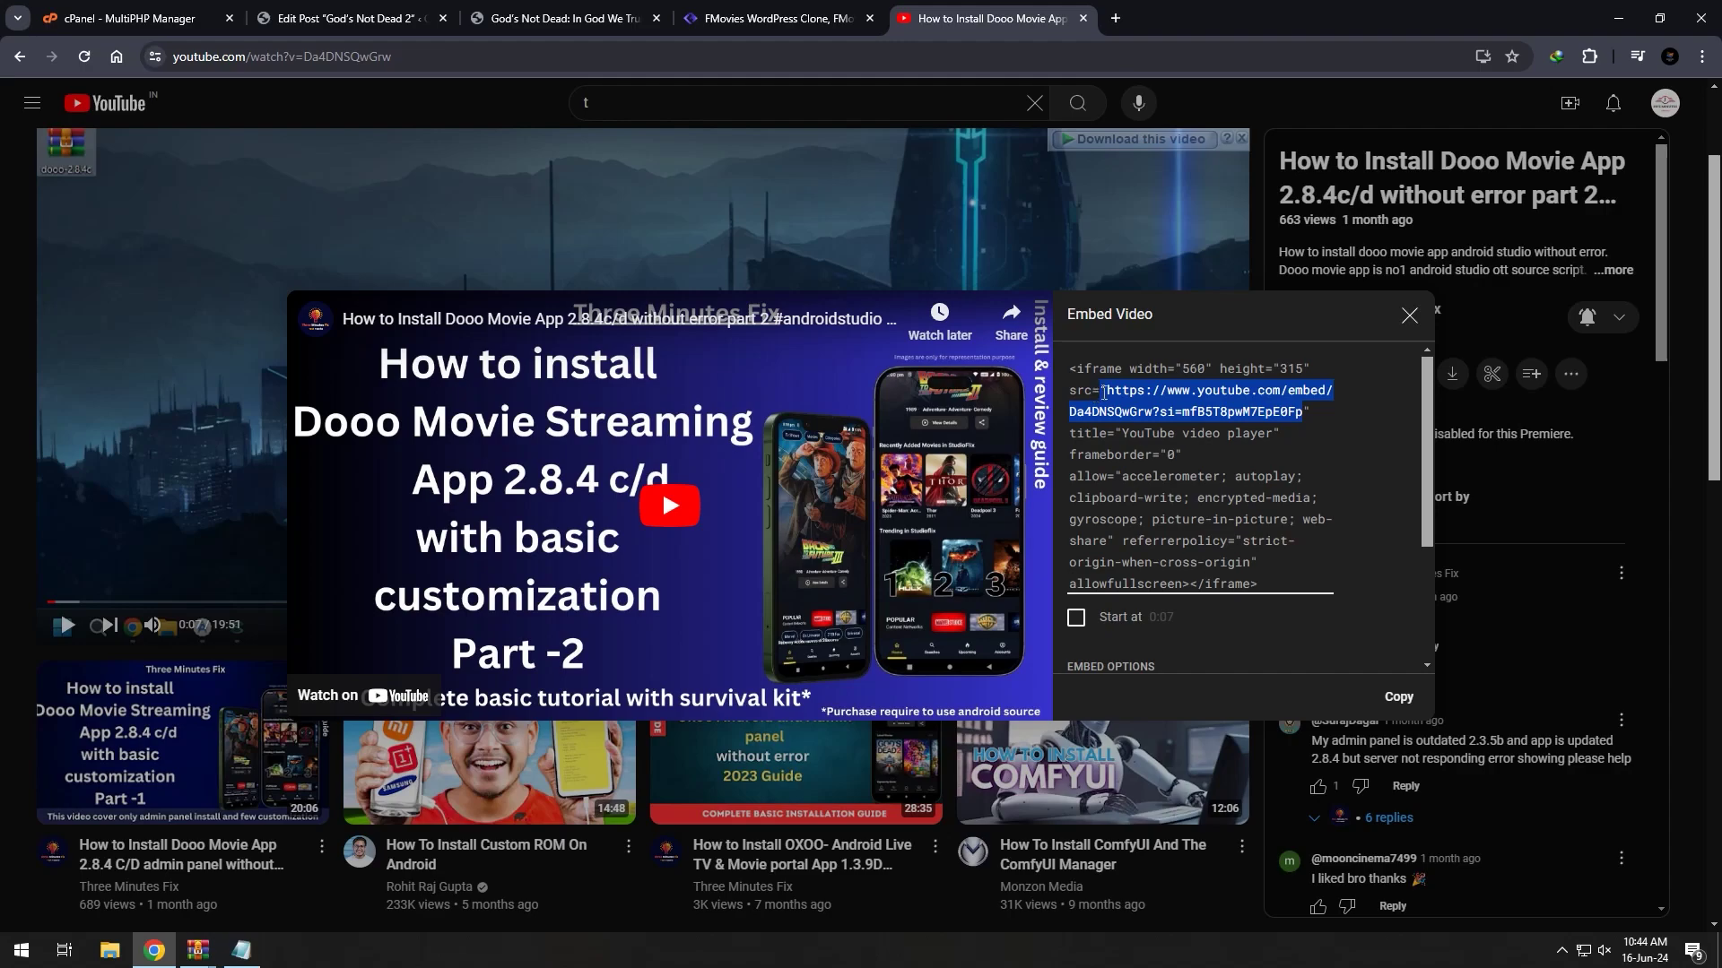
- Fill God's Not Dead 2's first server row with the copied YouTube embed URL and host name Youtube, and update the post
left_click(366, 7)
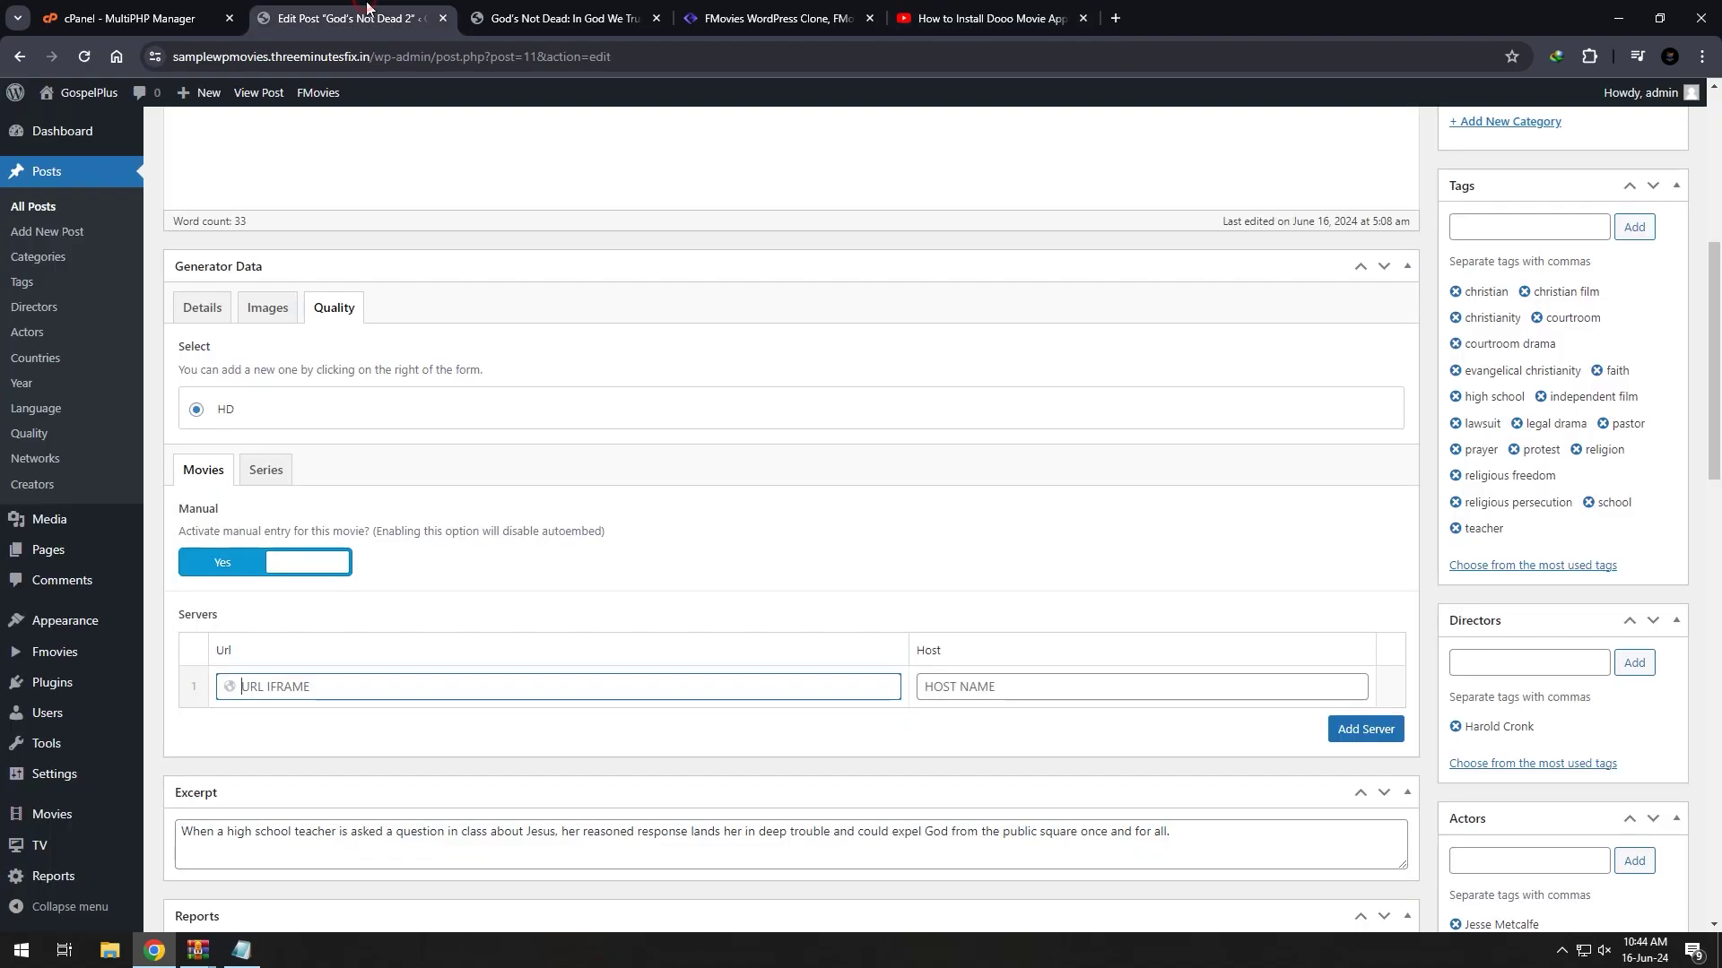
key("ctrl+v")
left_click(1002, 683)
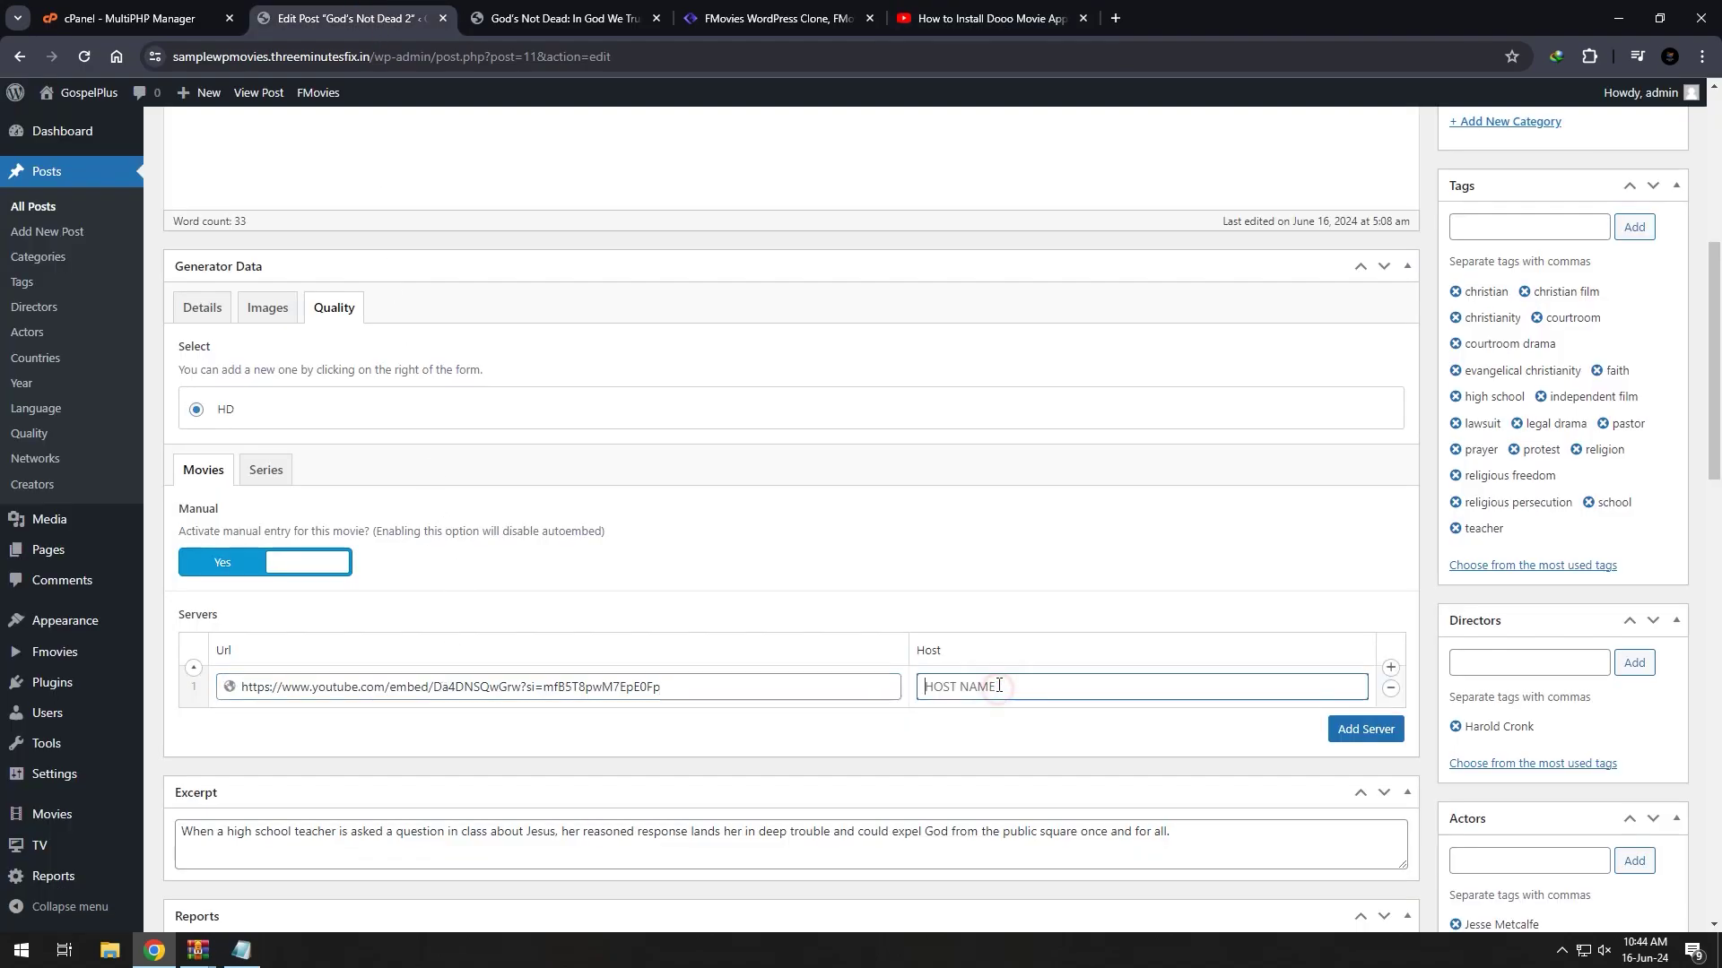
type("Youtube")
scroll(1611, 285, "up", 5)
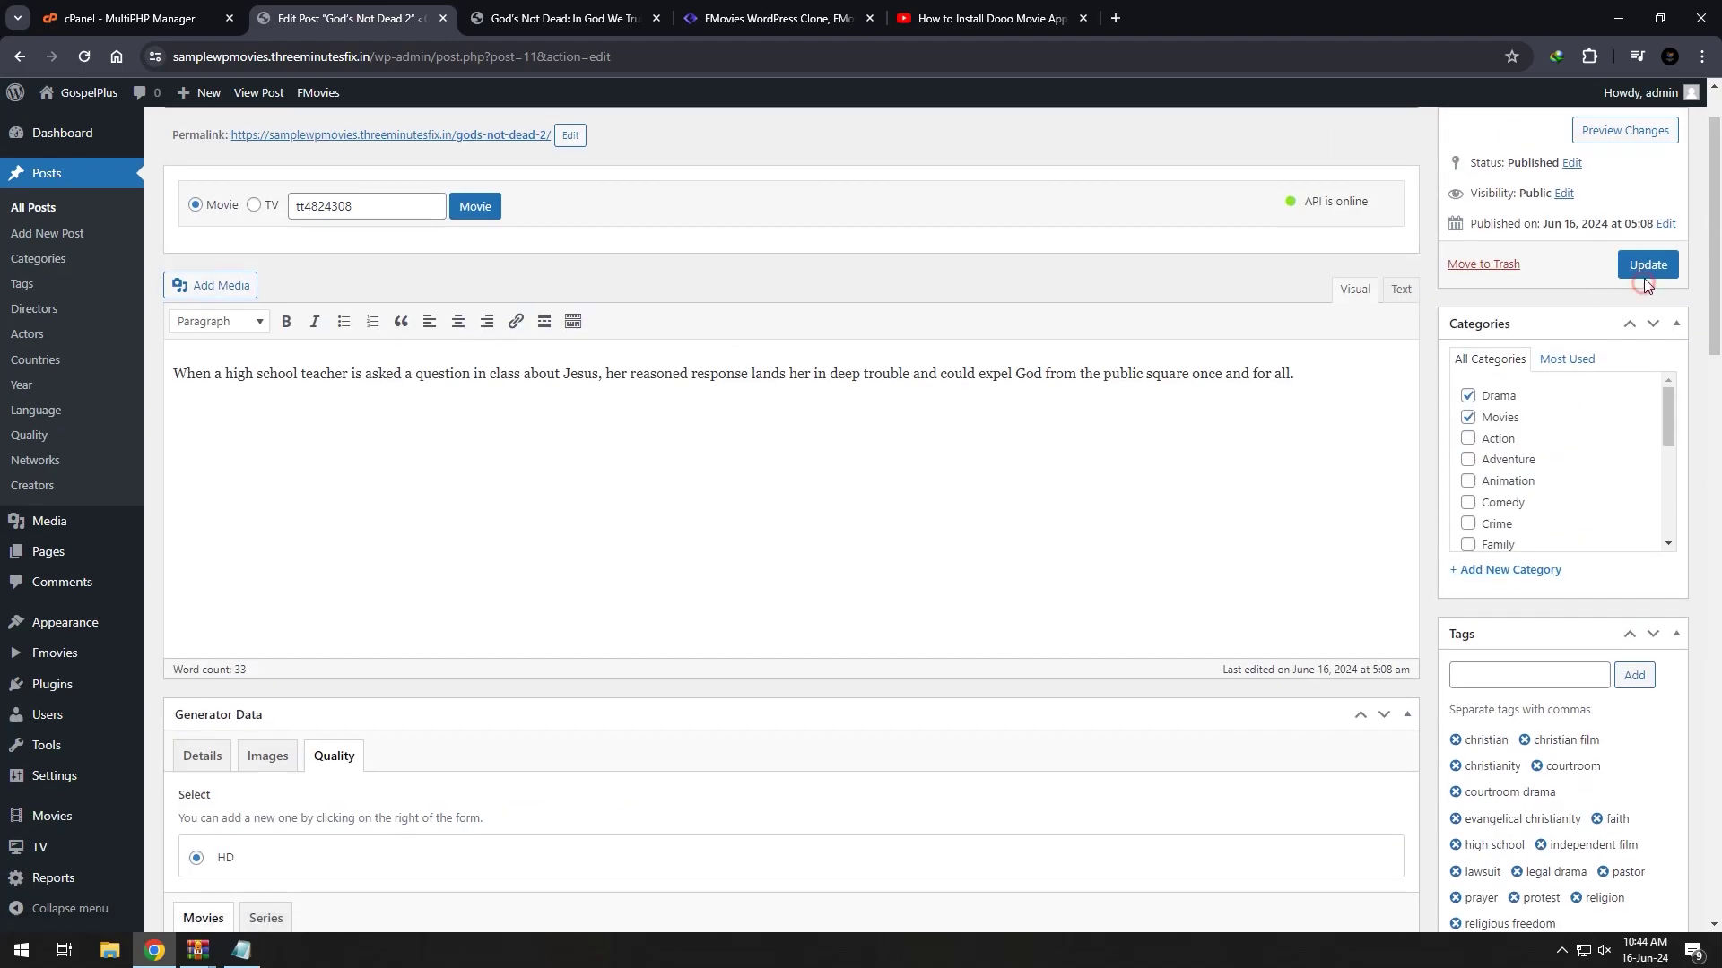
left_click(1646, 283)
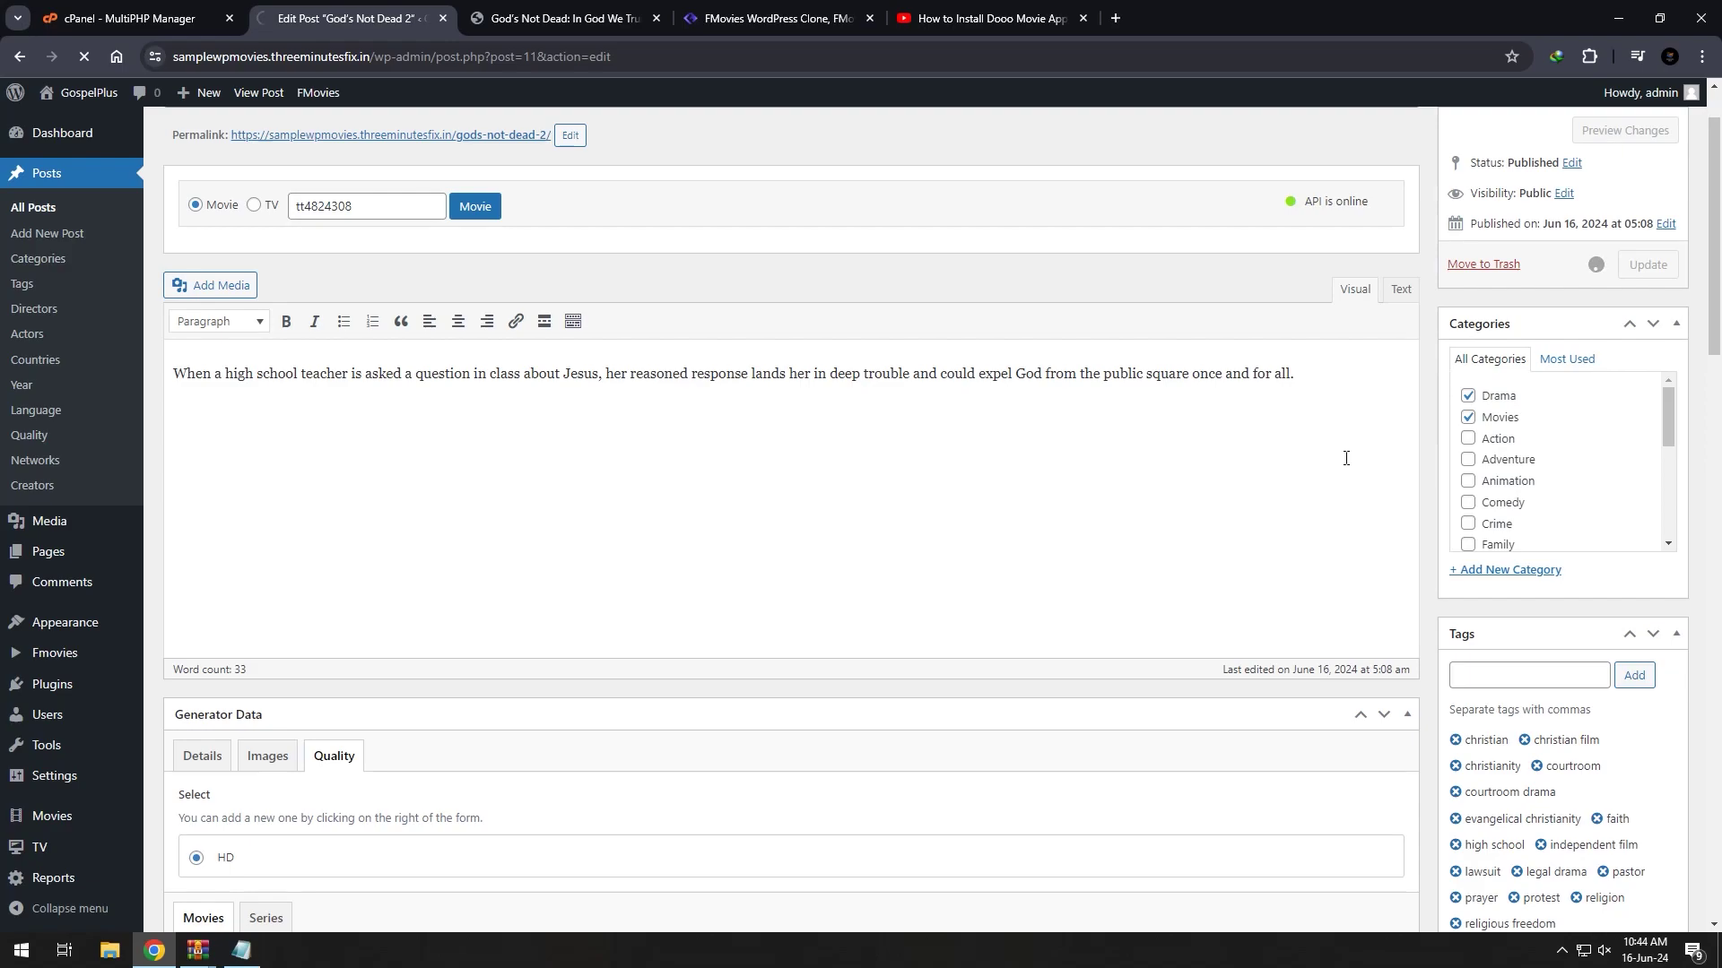
- Open the published God's Not Dead 2 page, load the Youtube server and check whether its embedded video plays
scroll(1366, 489, "up", 1)
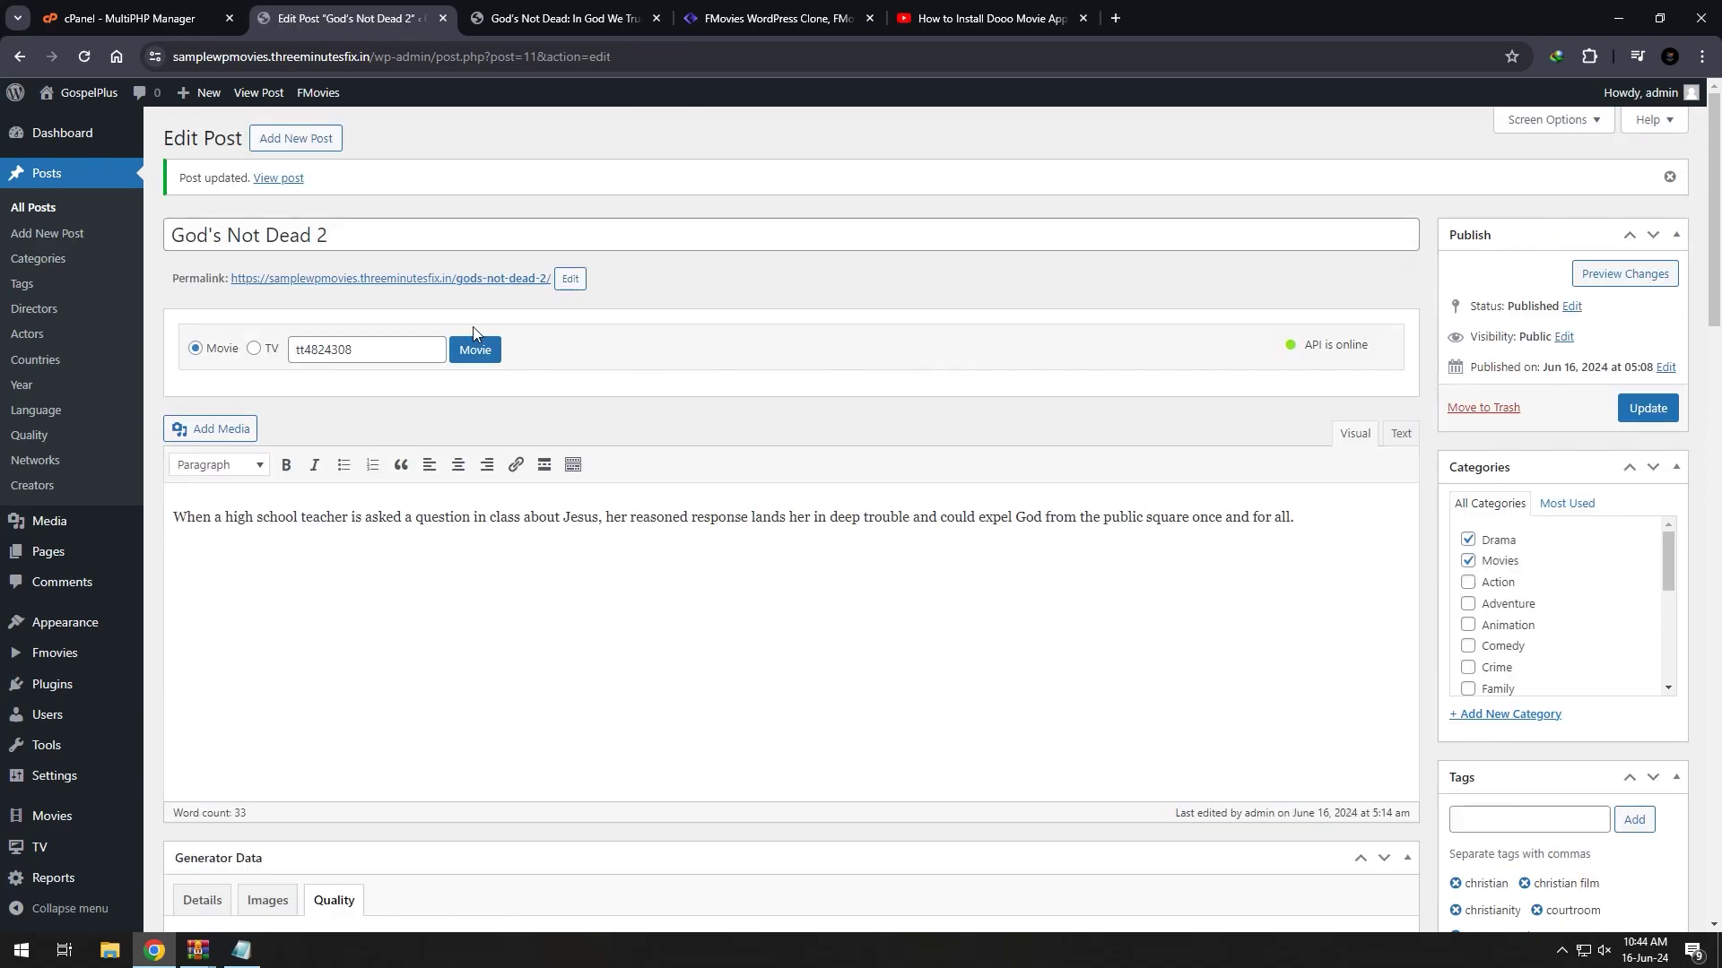
left_click(521, 278)
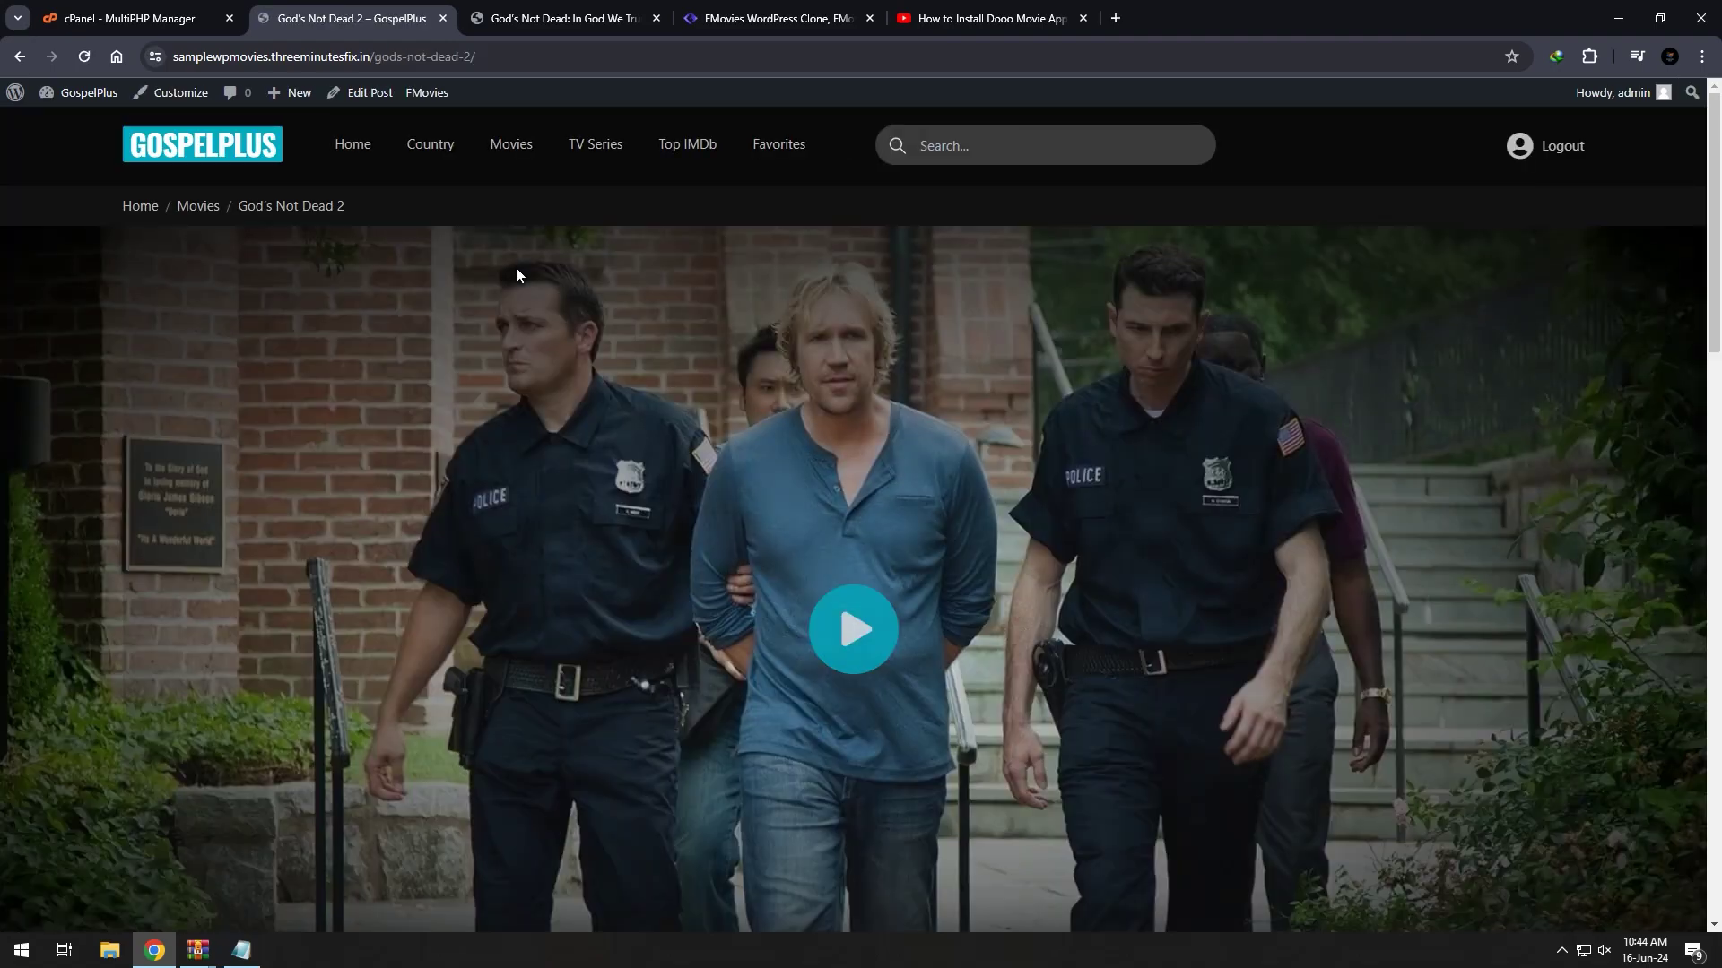
scroll(848, 396, "down", 8)
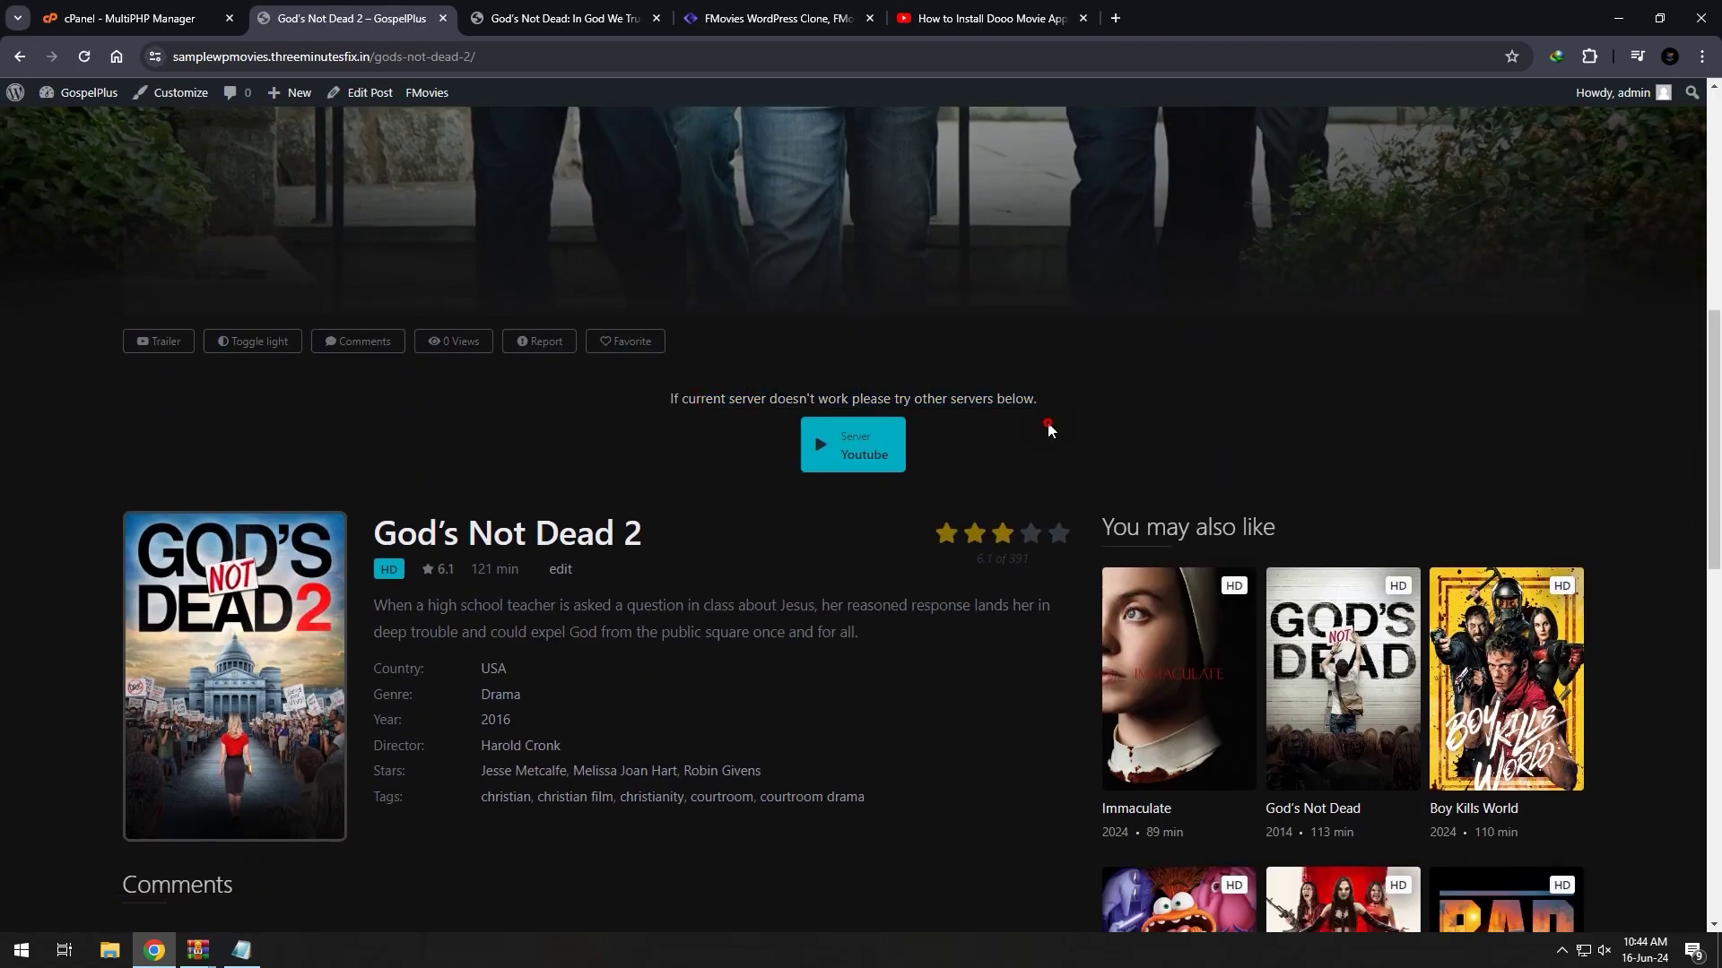
left_click(835, 441)
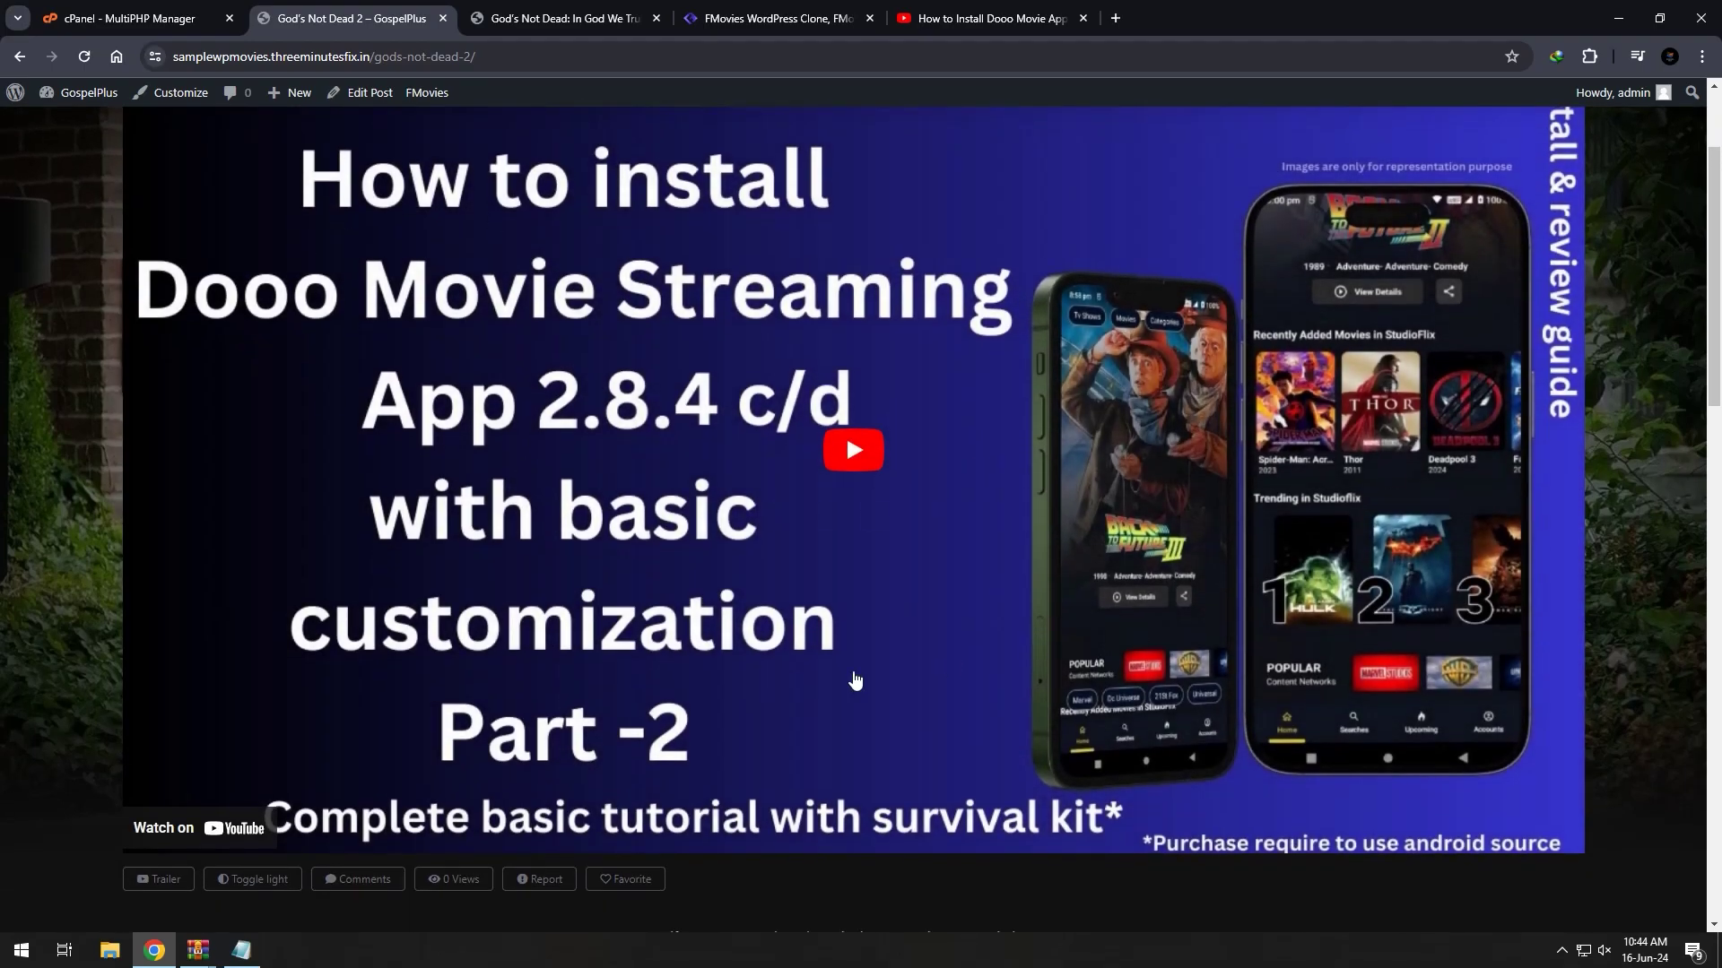
left_click(852, 450)
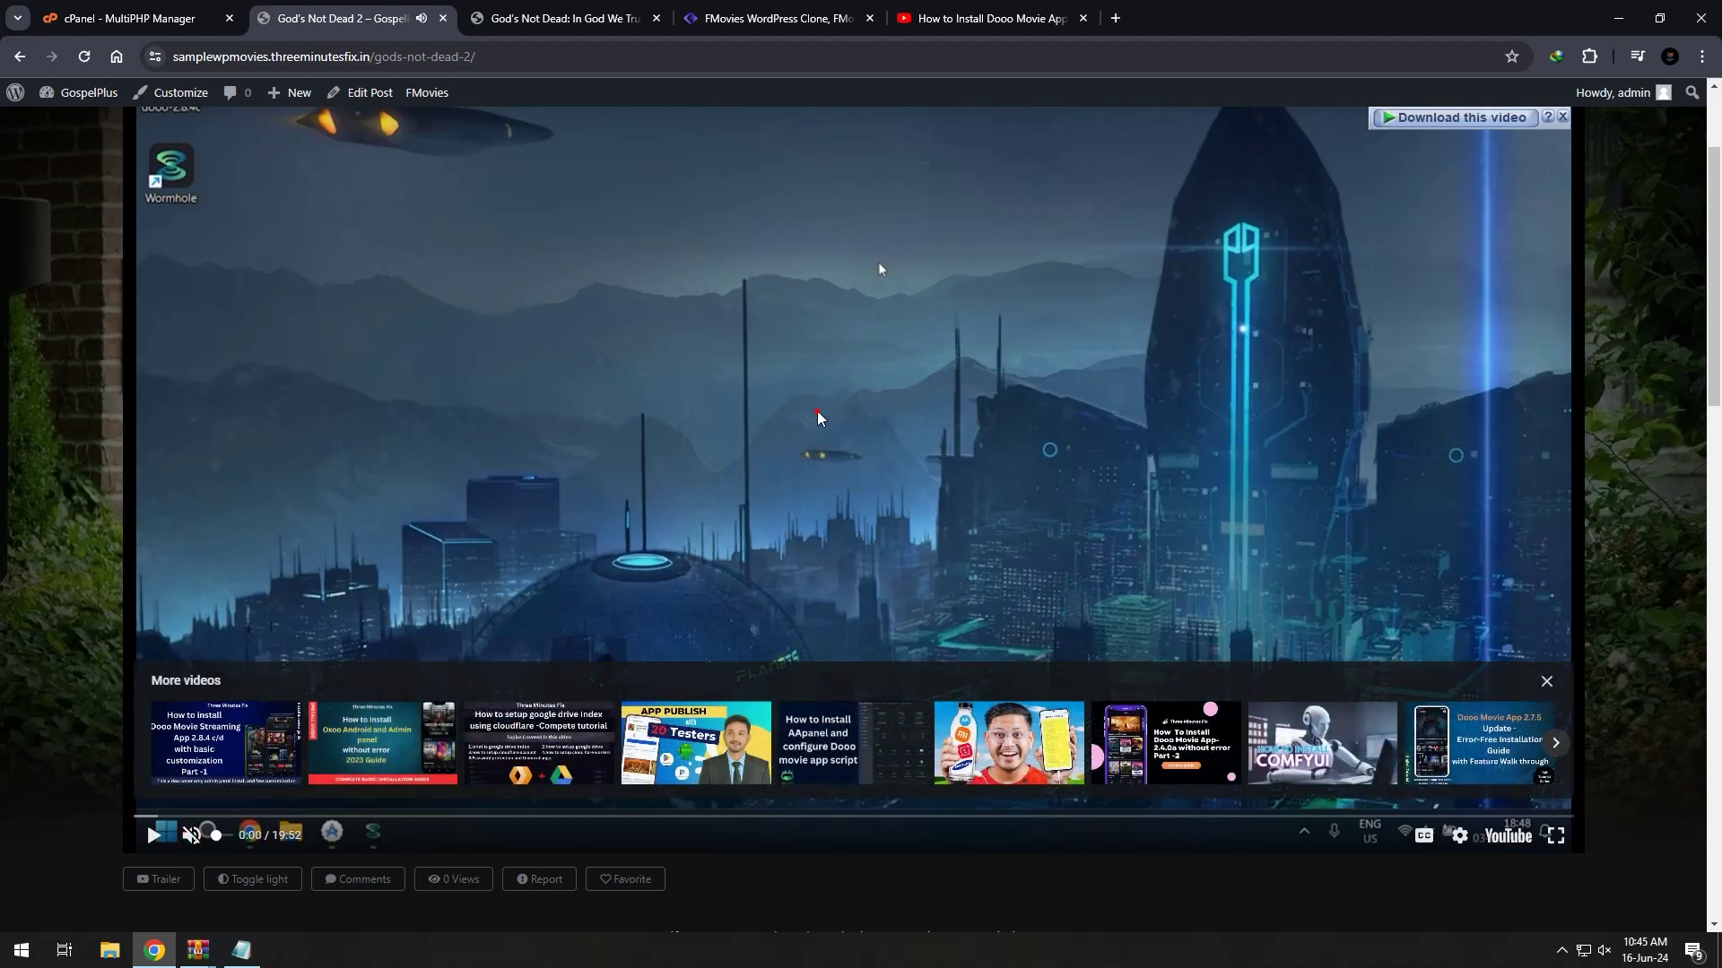
scroll(919, 436, "up", 2)
scroll(918, 437, "down", 3)
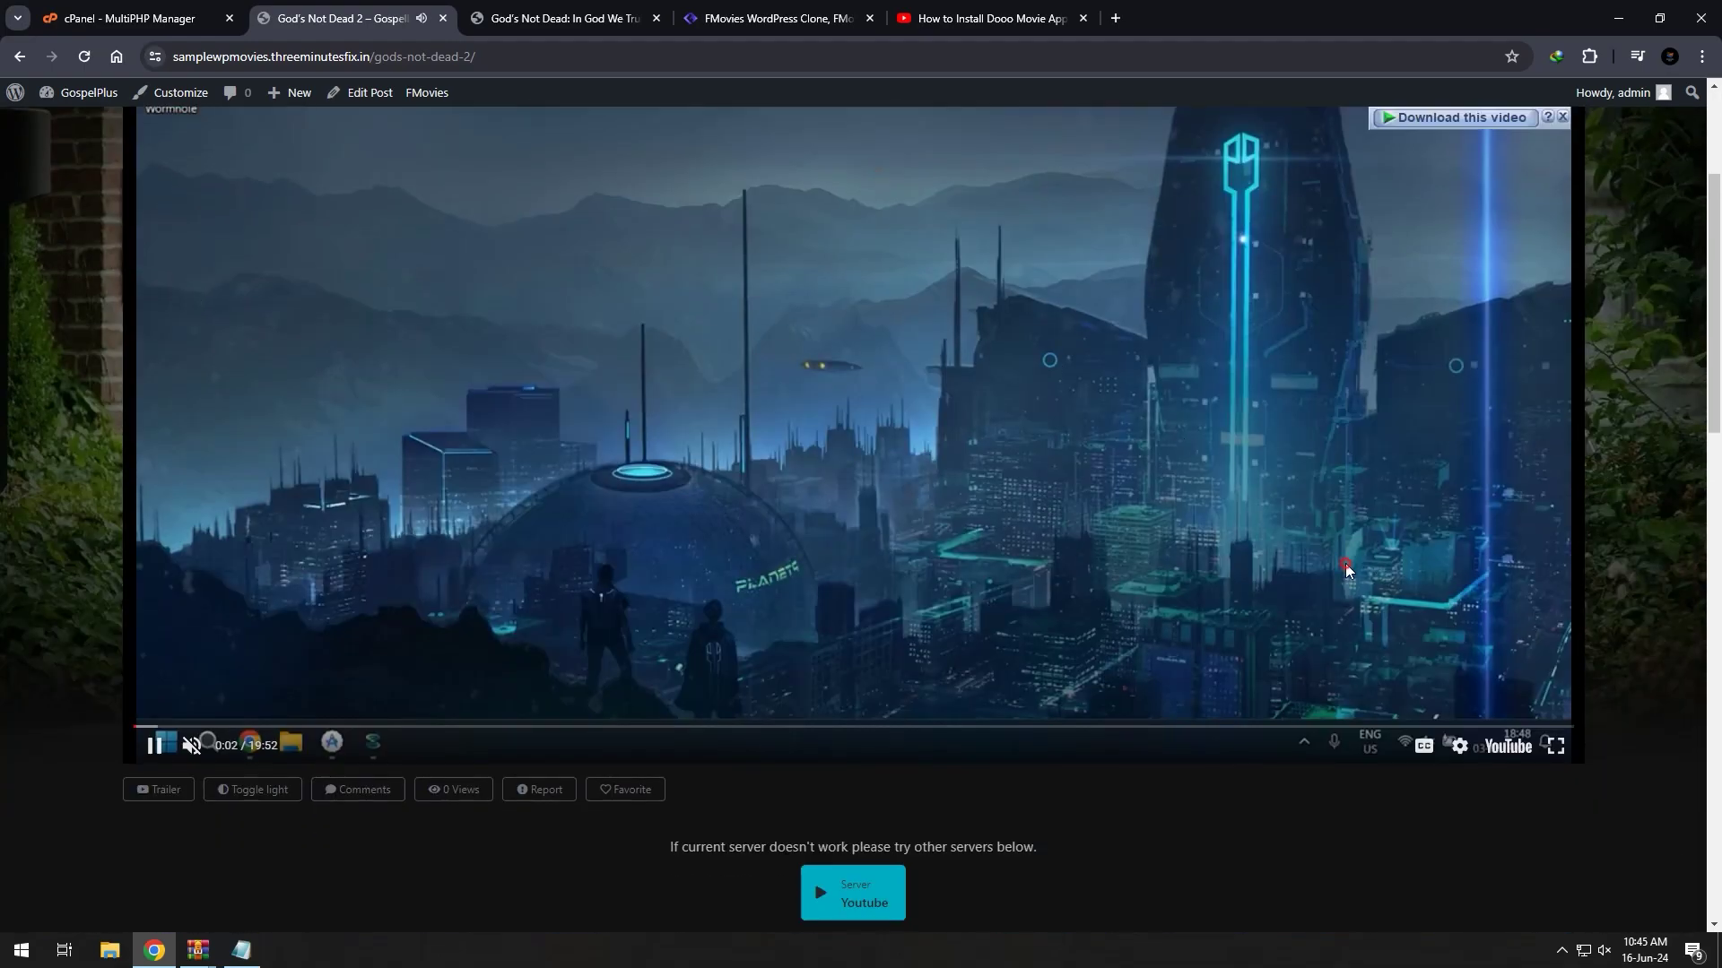
left_click(1460, 746)
left_click(1460, 746)
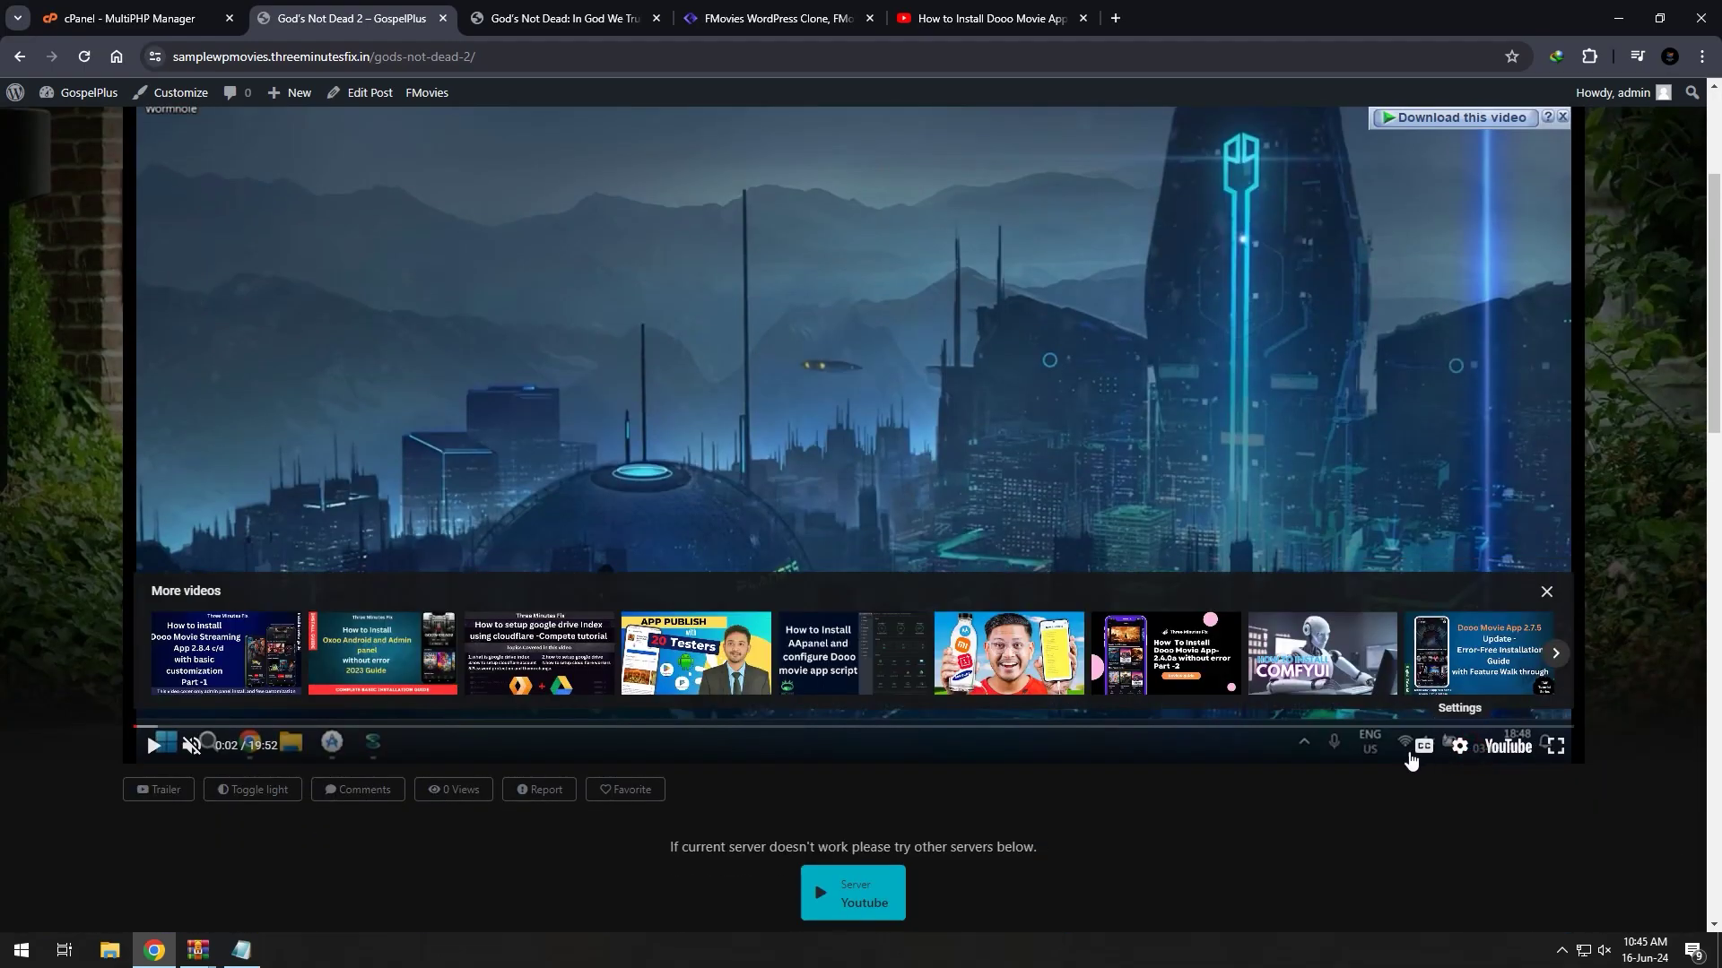
scroll(1336, 665, "down", 16)
scroll(1362, 702, "down", 3)
scroll(1350, 654, "up", 20)
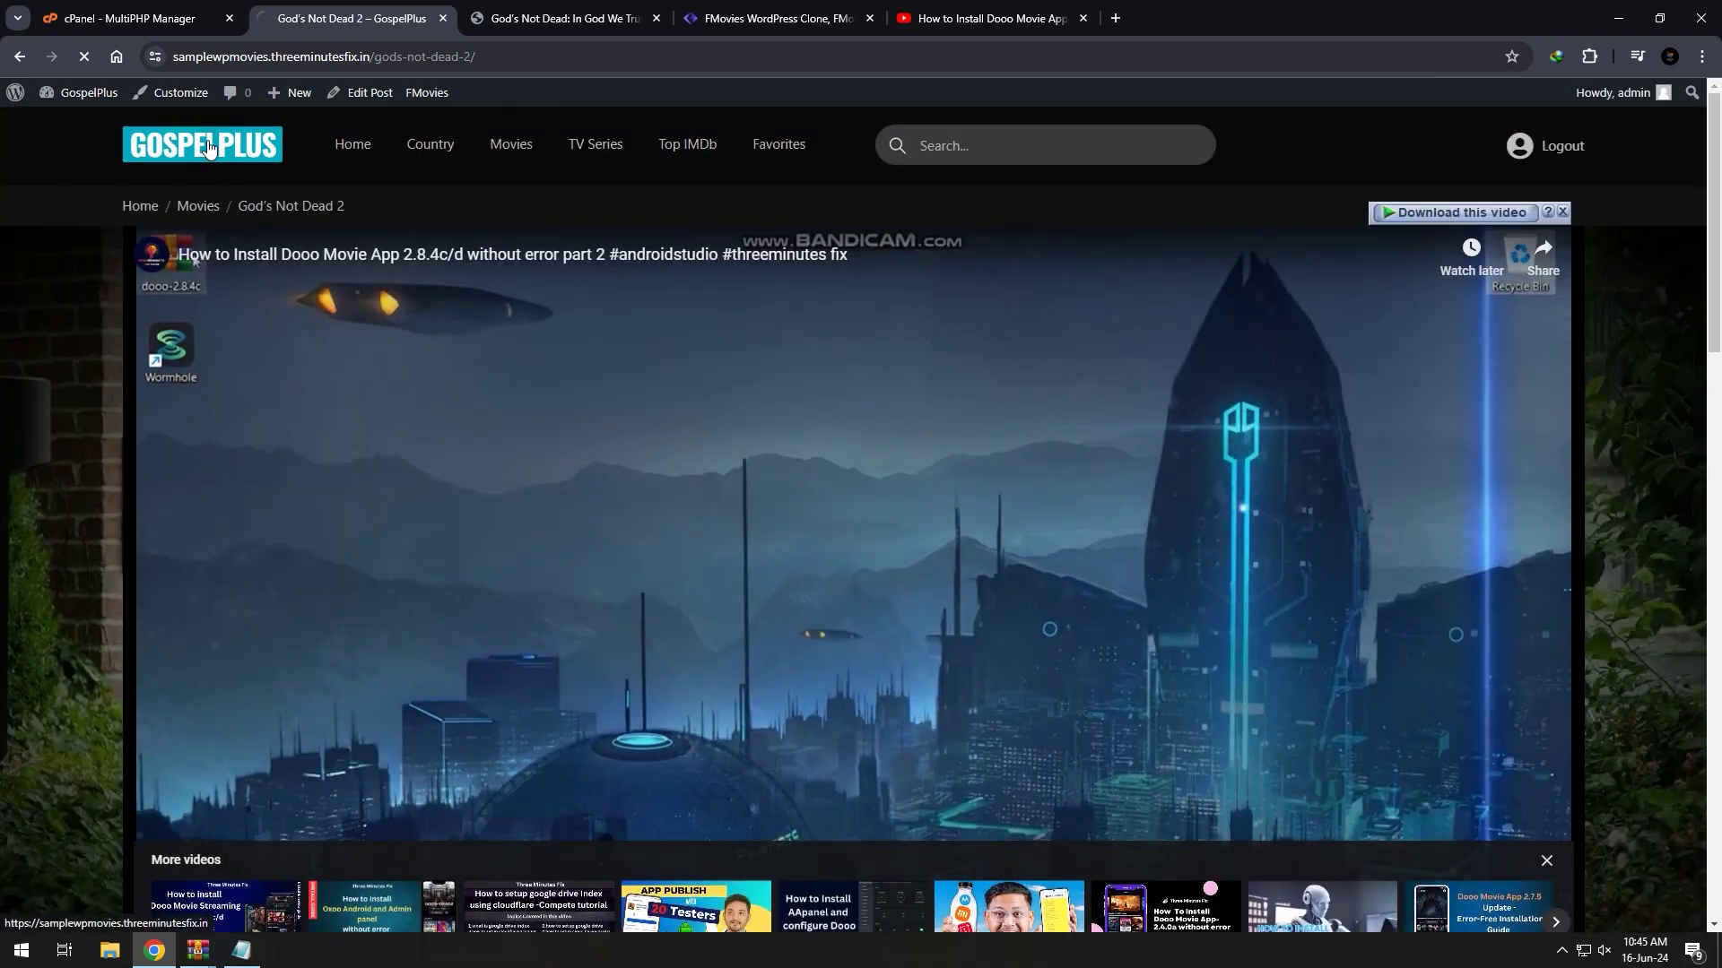
- Customize the site identity from the home page by setting the site title to Gospel+, and publish the change
left_click(208, 148)
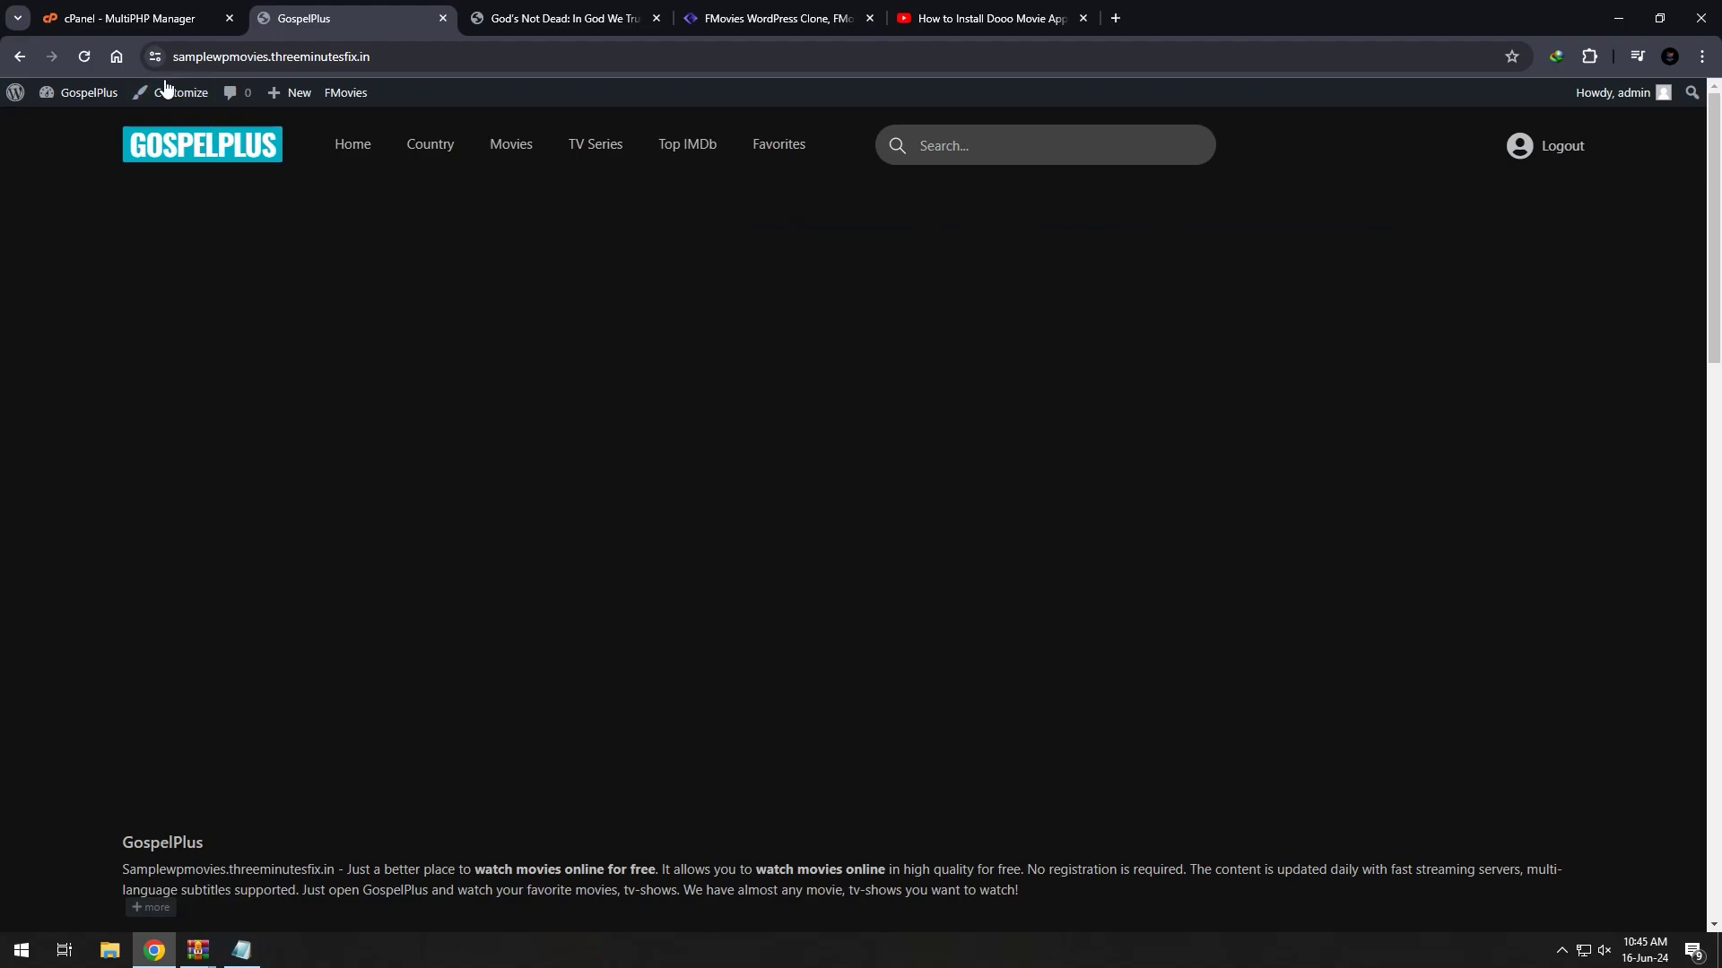
left_click(167, 91)
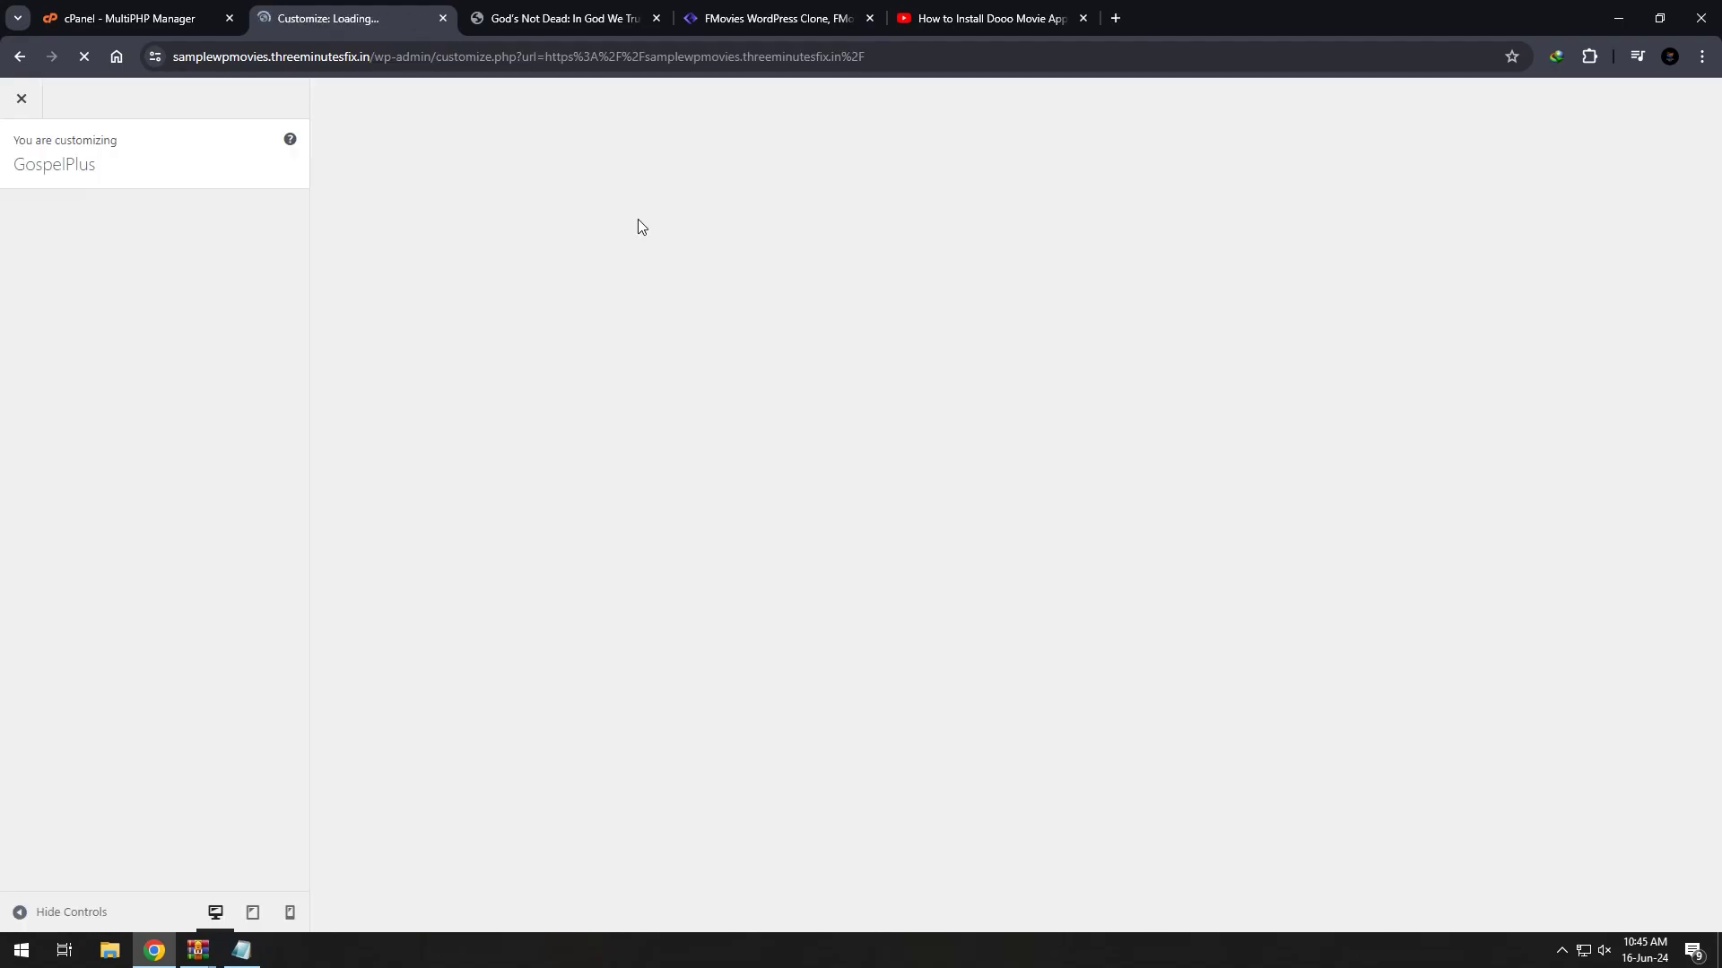
left_click(219, 287)
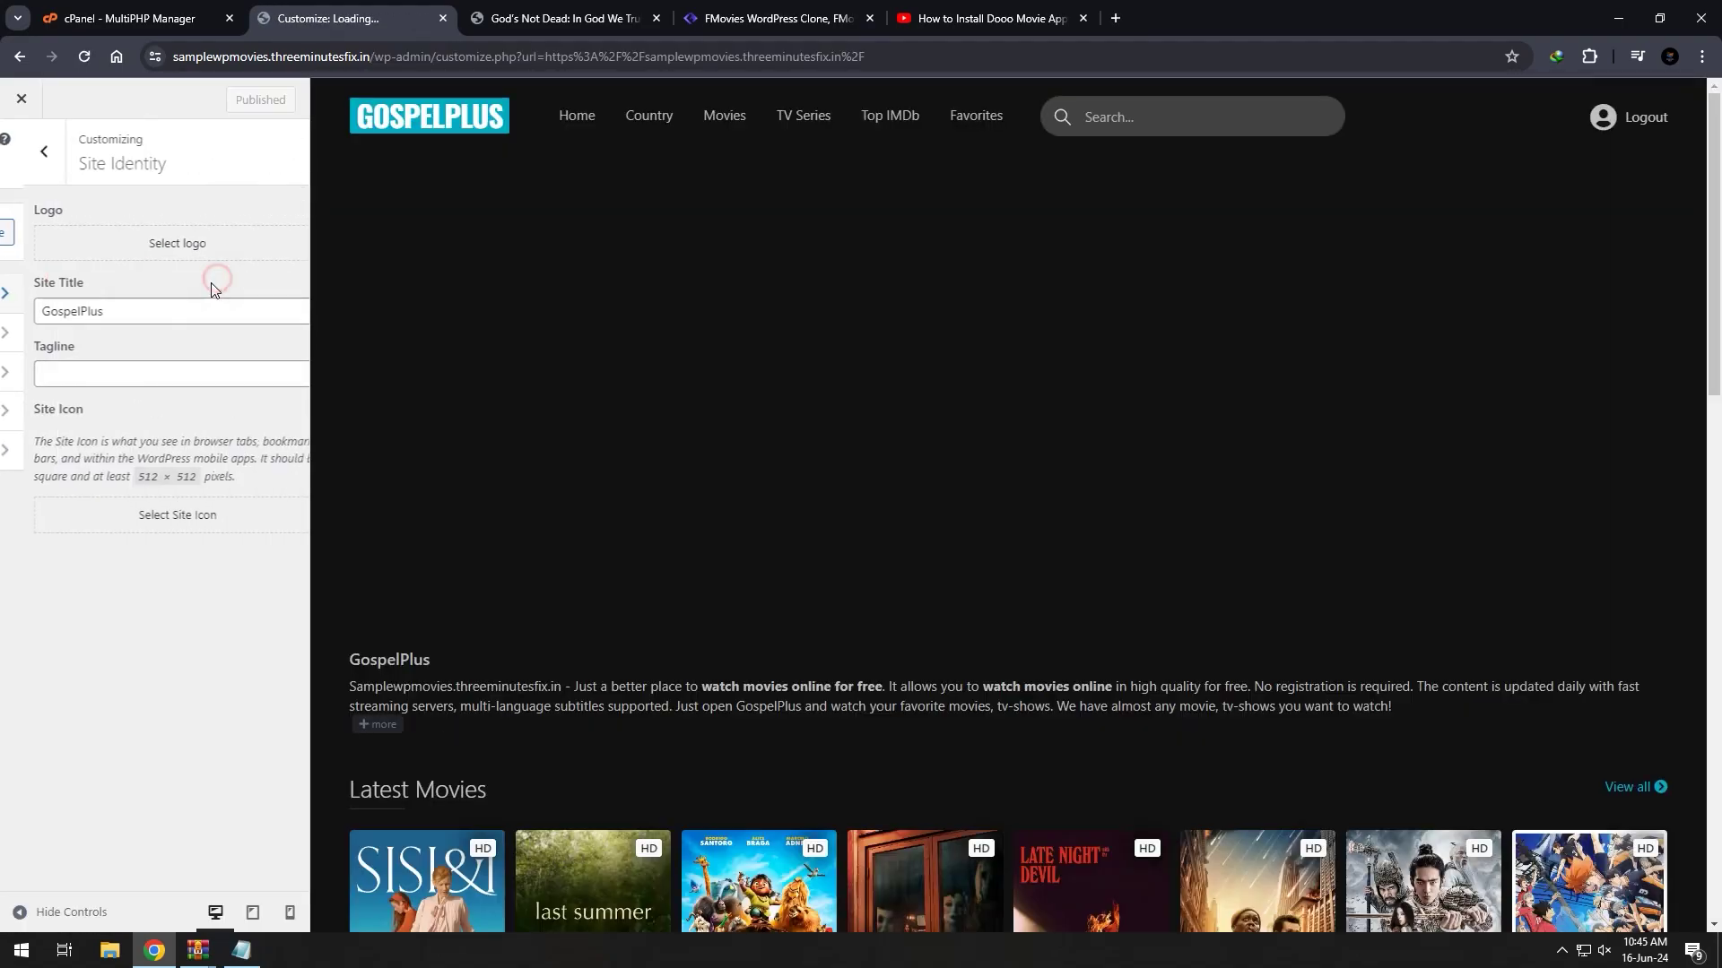
double_click(150, 316)
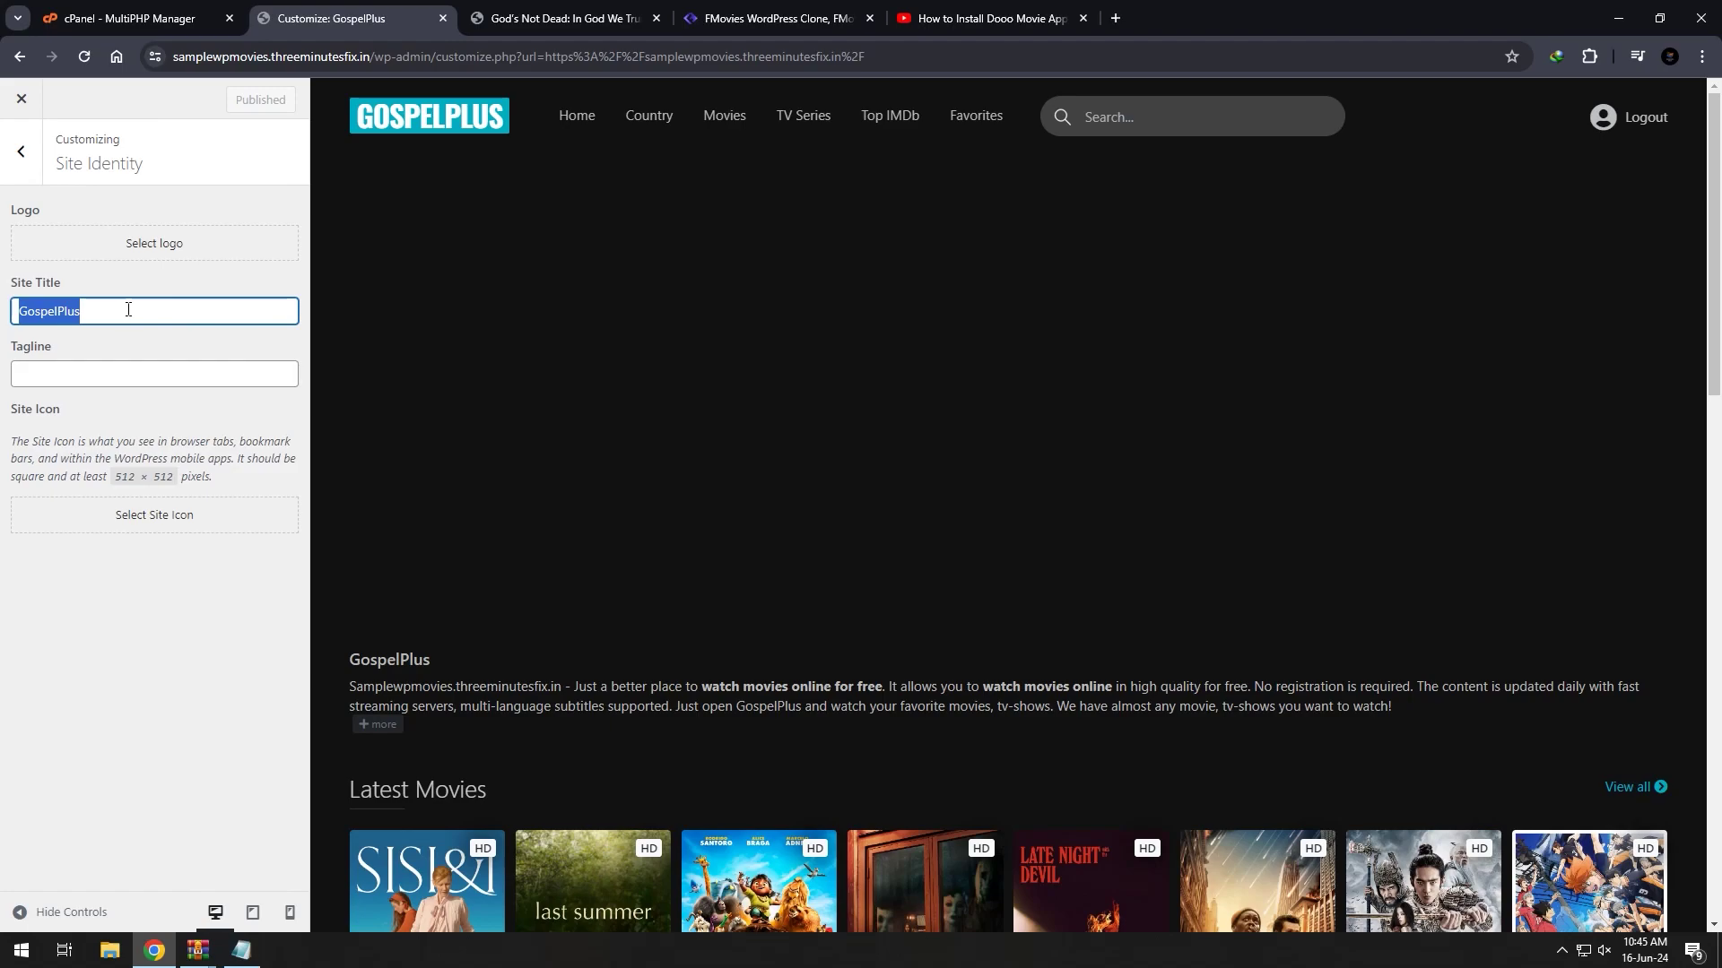
type("Gospel")
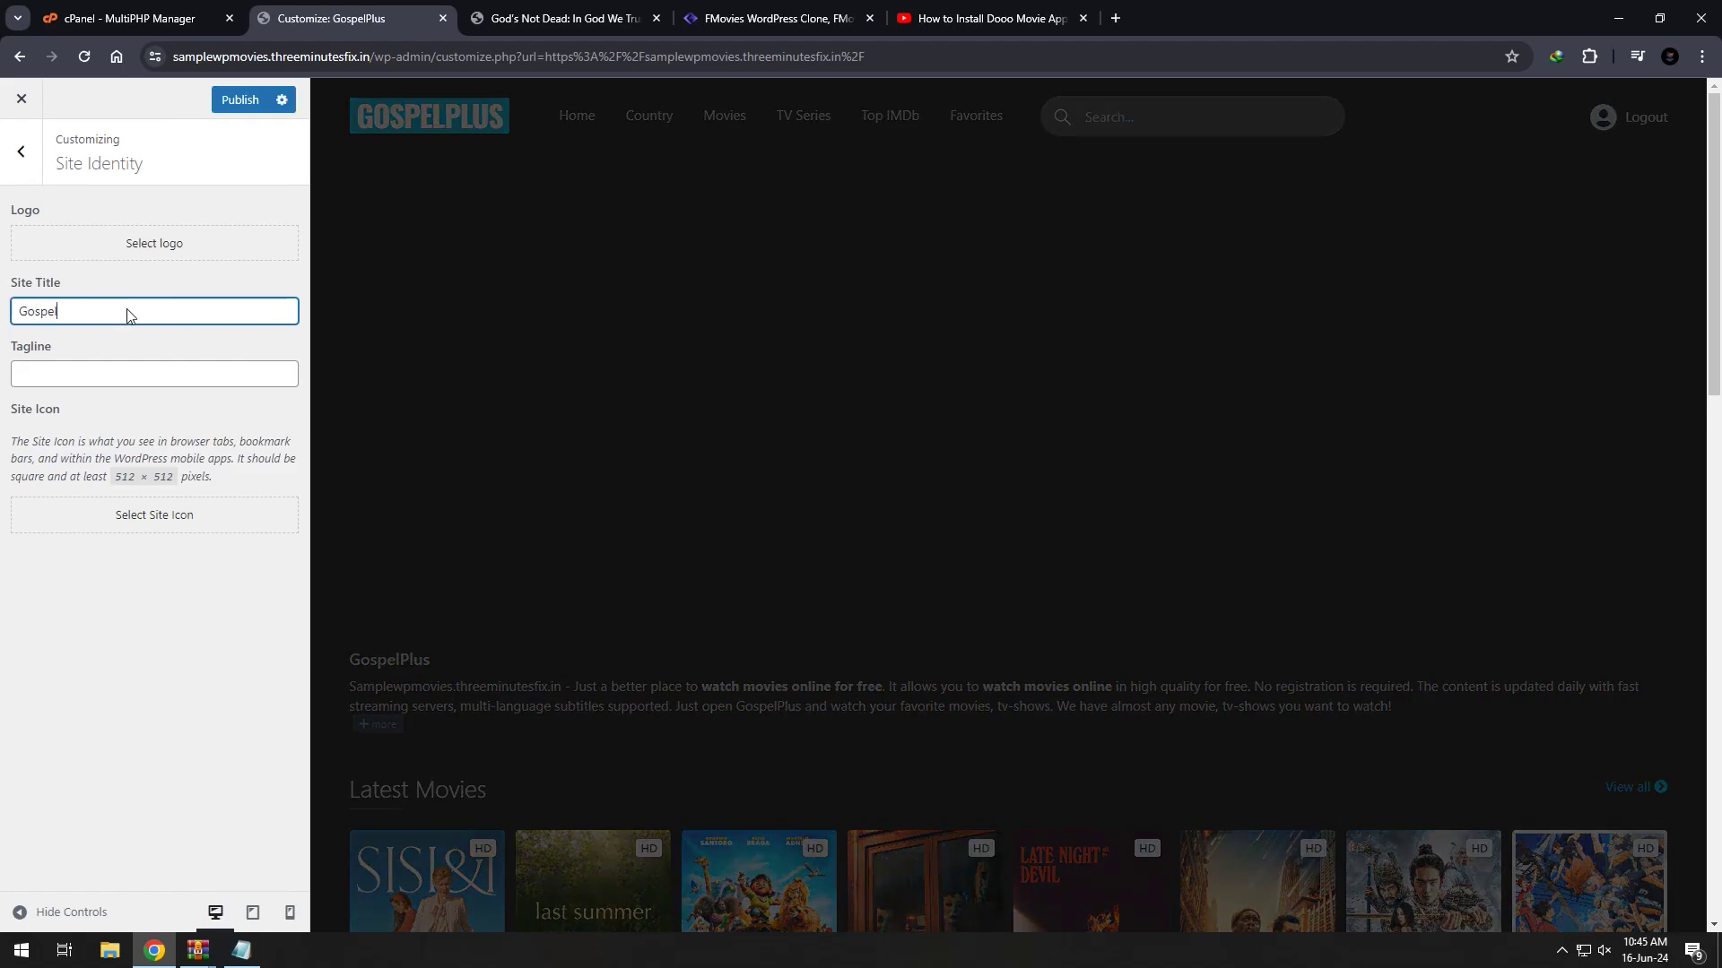
type("+")
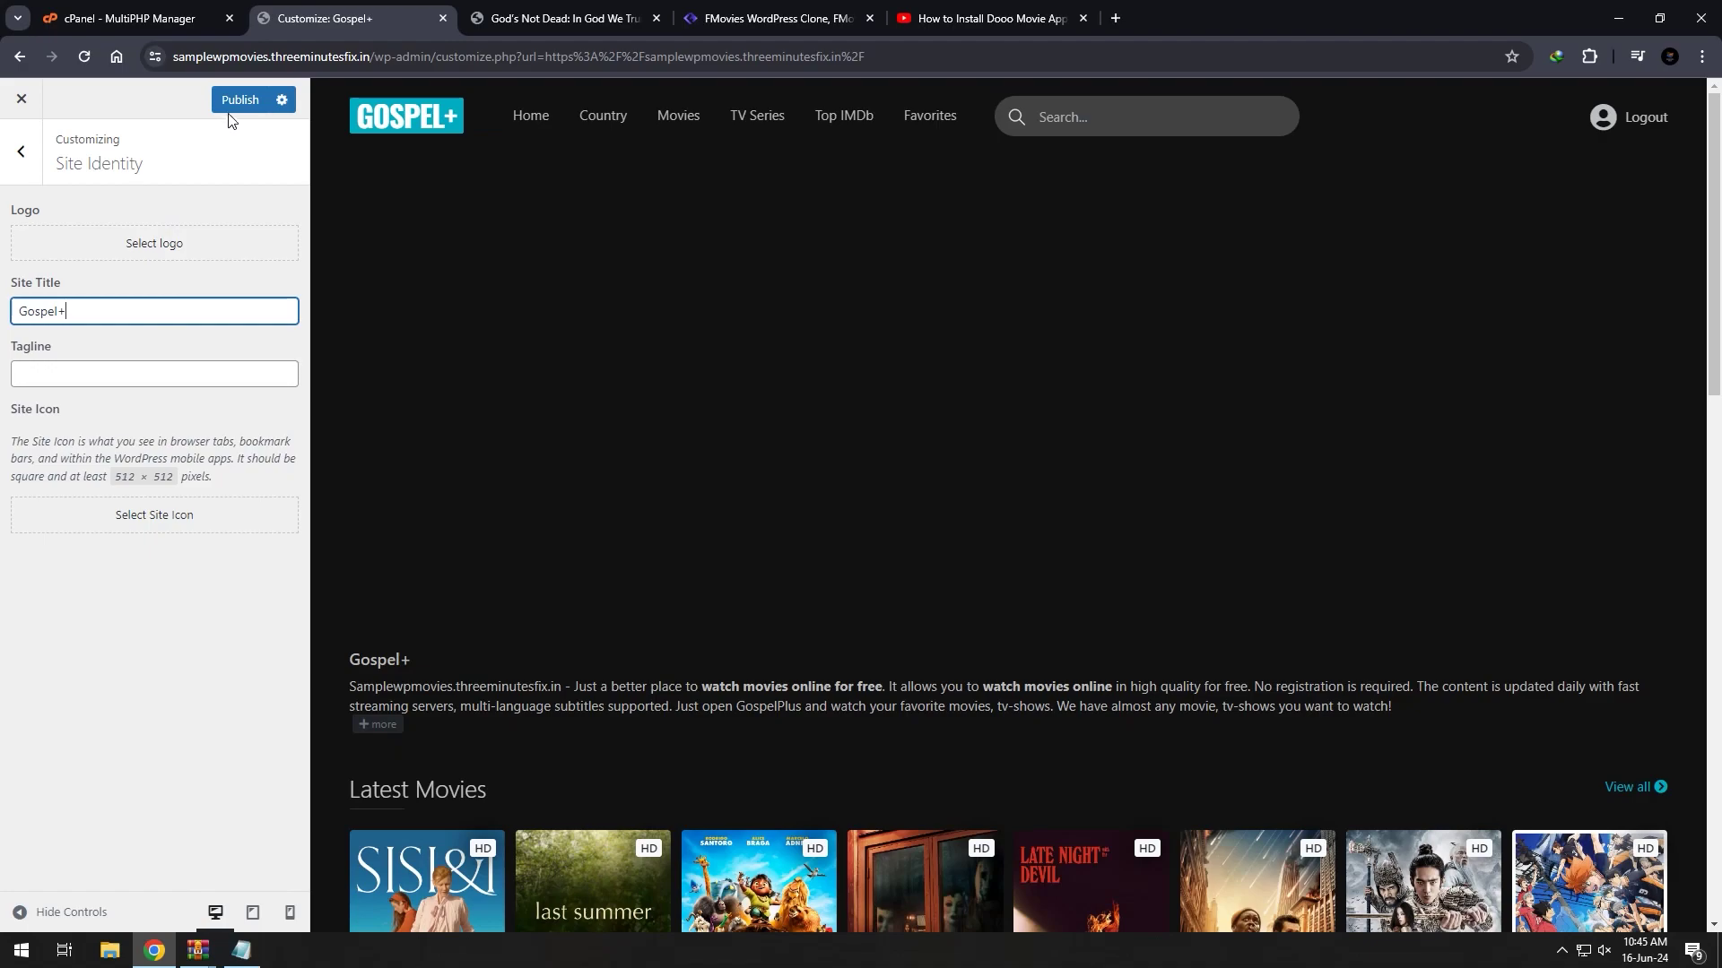
left_click(232, 112)
scroll(669, 305, "down", 4)
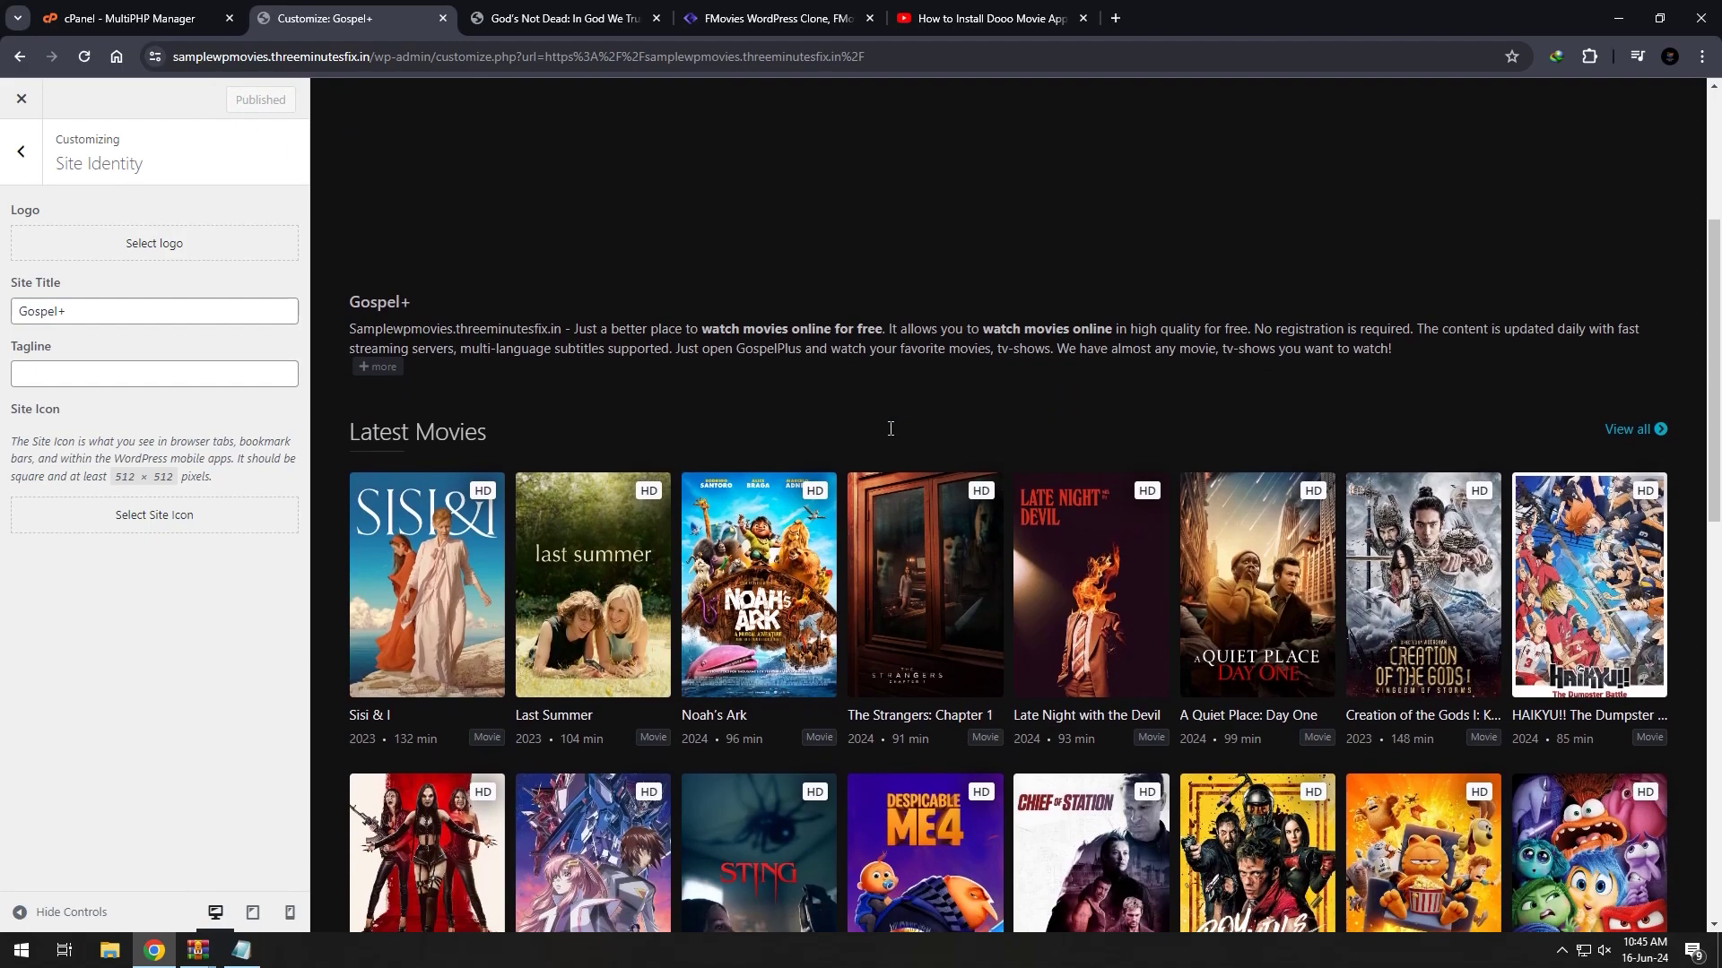
scroll(890, 415, "up", 4)
- Examine the live home page down to its Latest TV Series section and footer
left_click(580, 13)
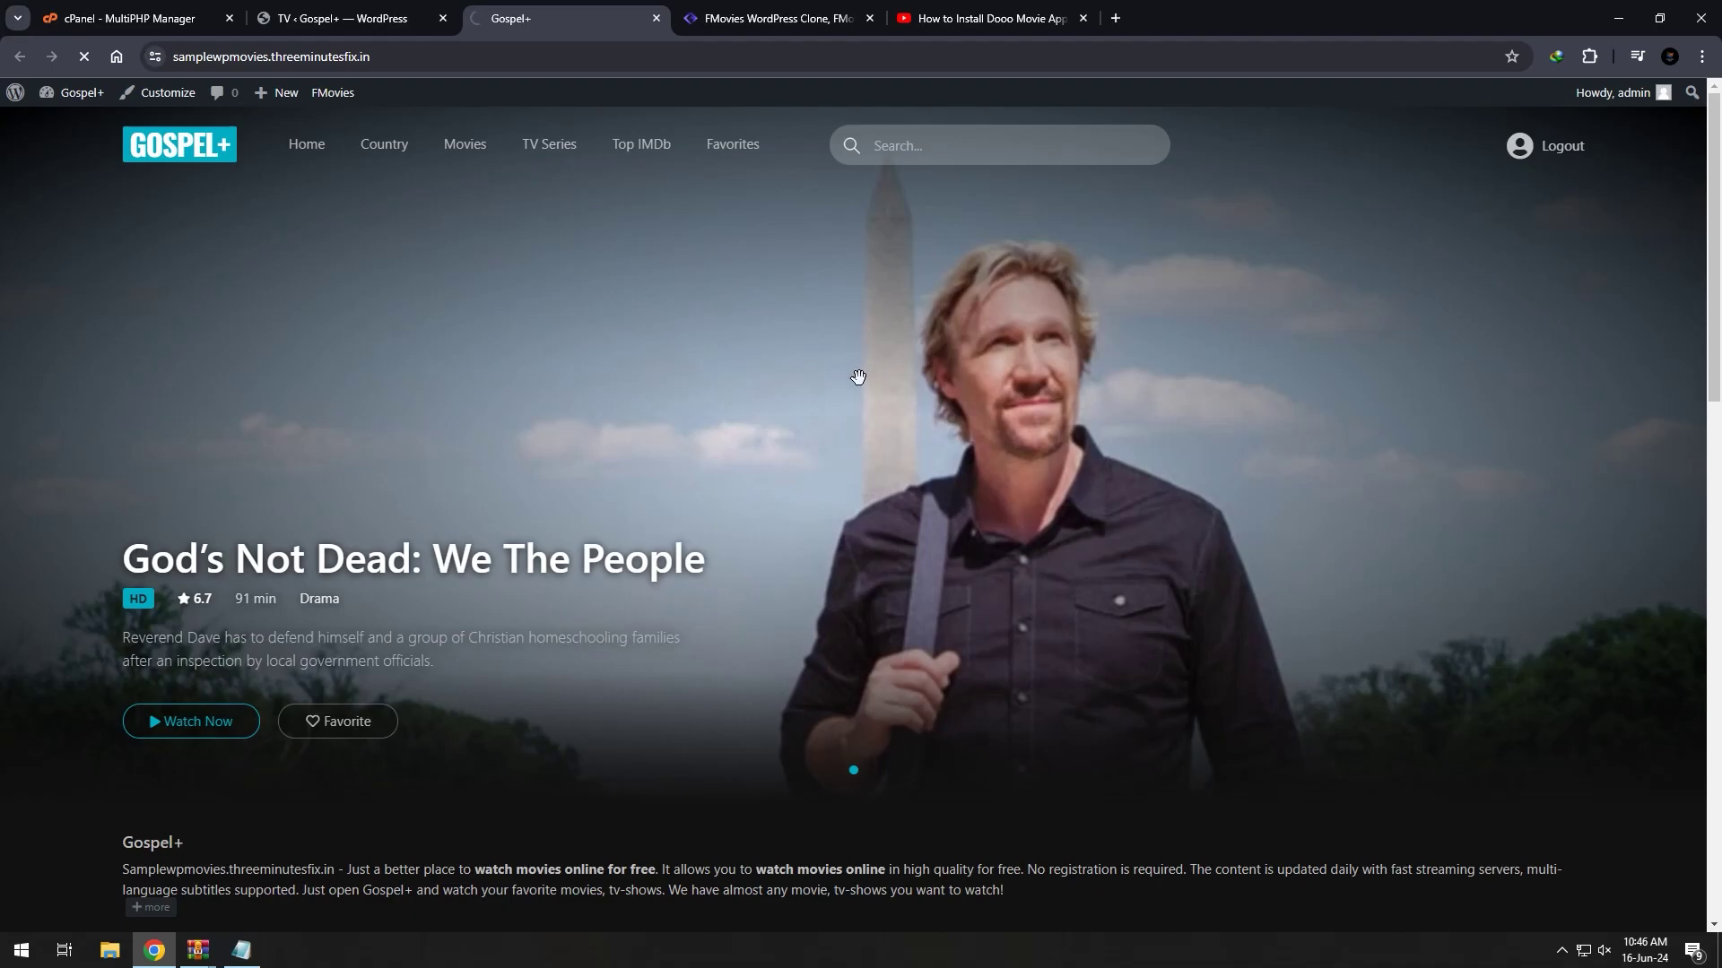
scroll(861, 422, "down", 15)
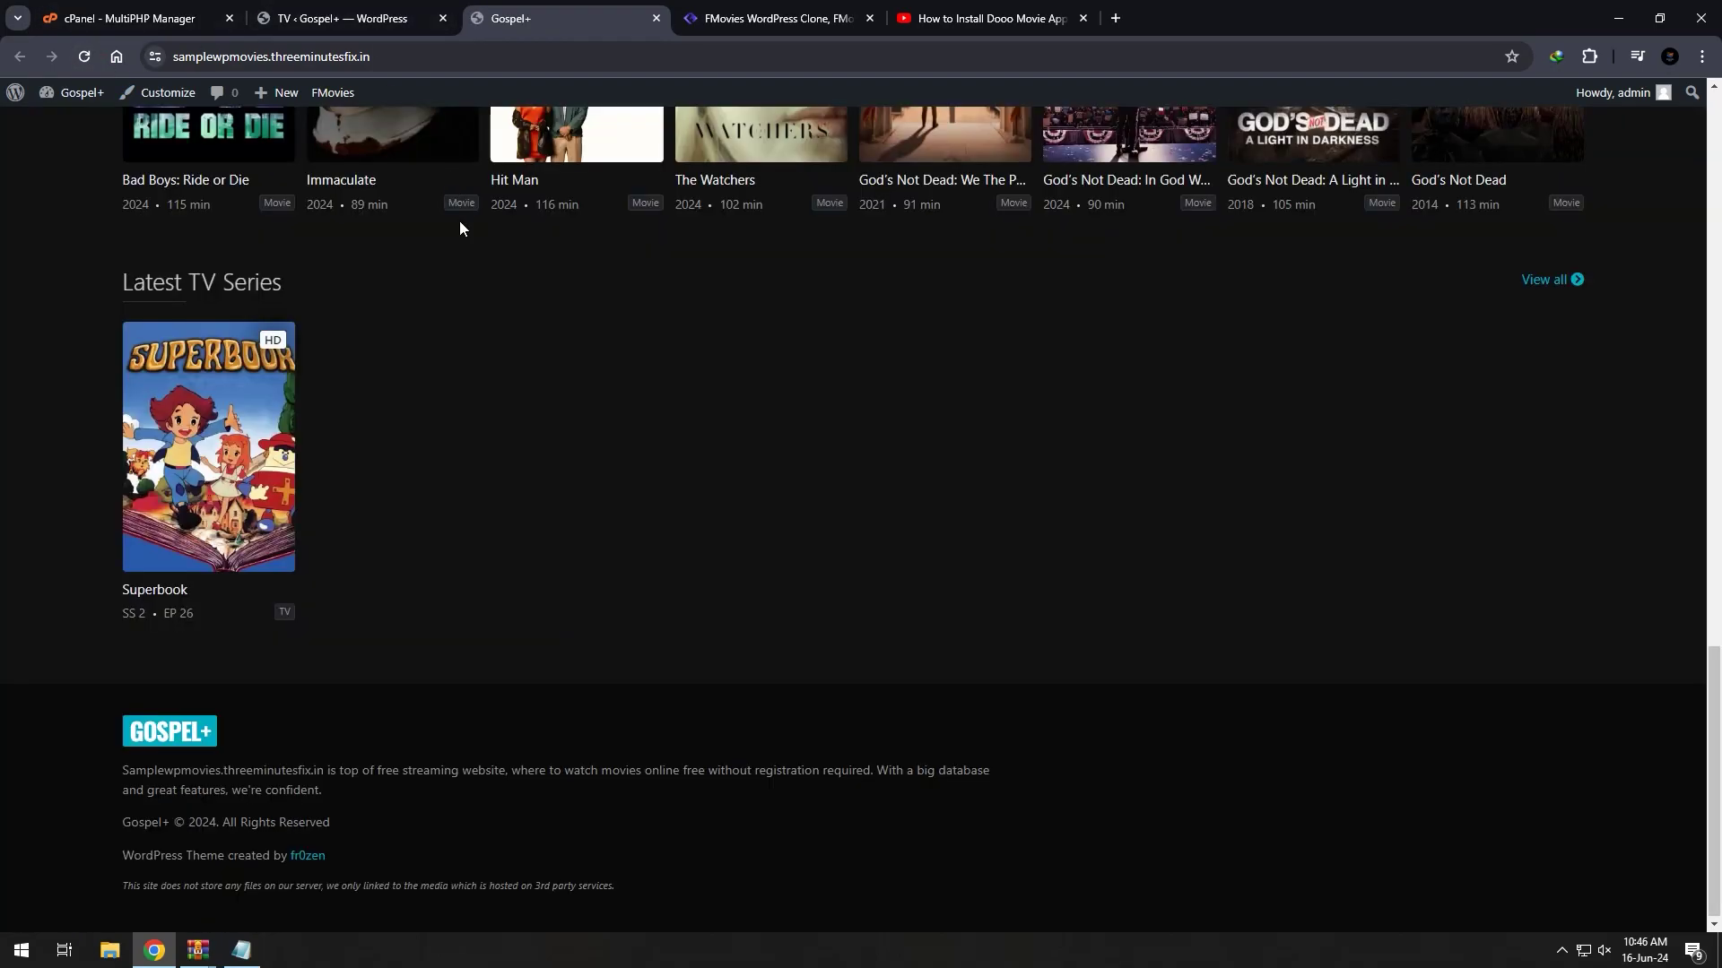
scroll(459, 228, "up", 15)
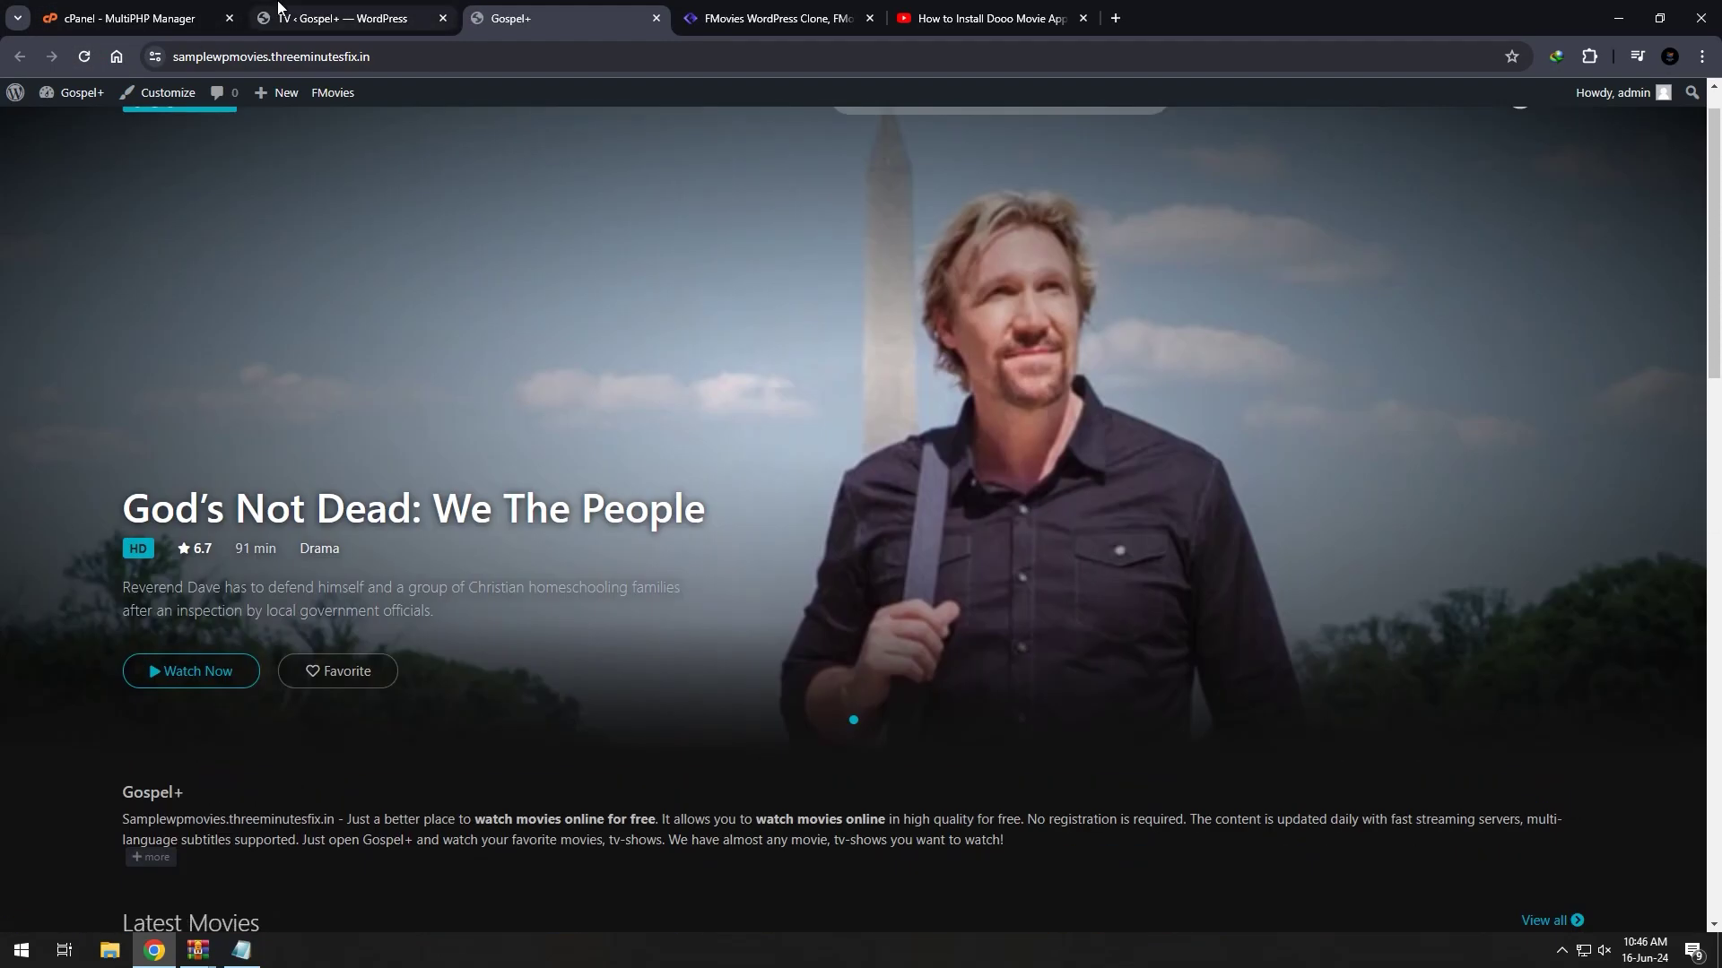
- Open the Superbook TV series for editing from the full WordPress posts list
left_click(283, 11)
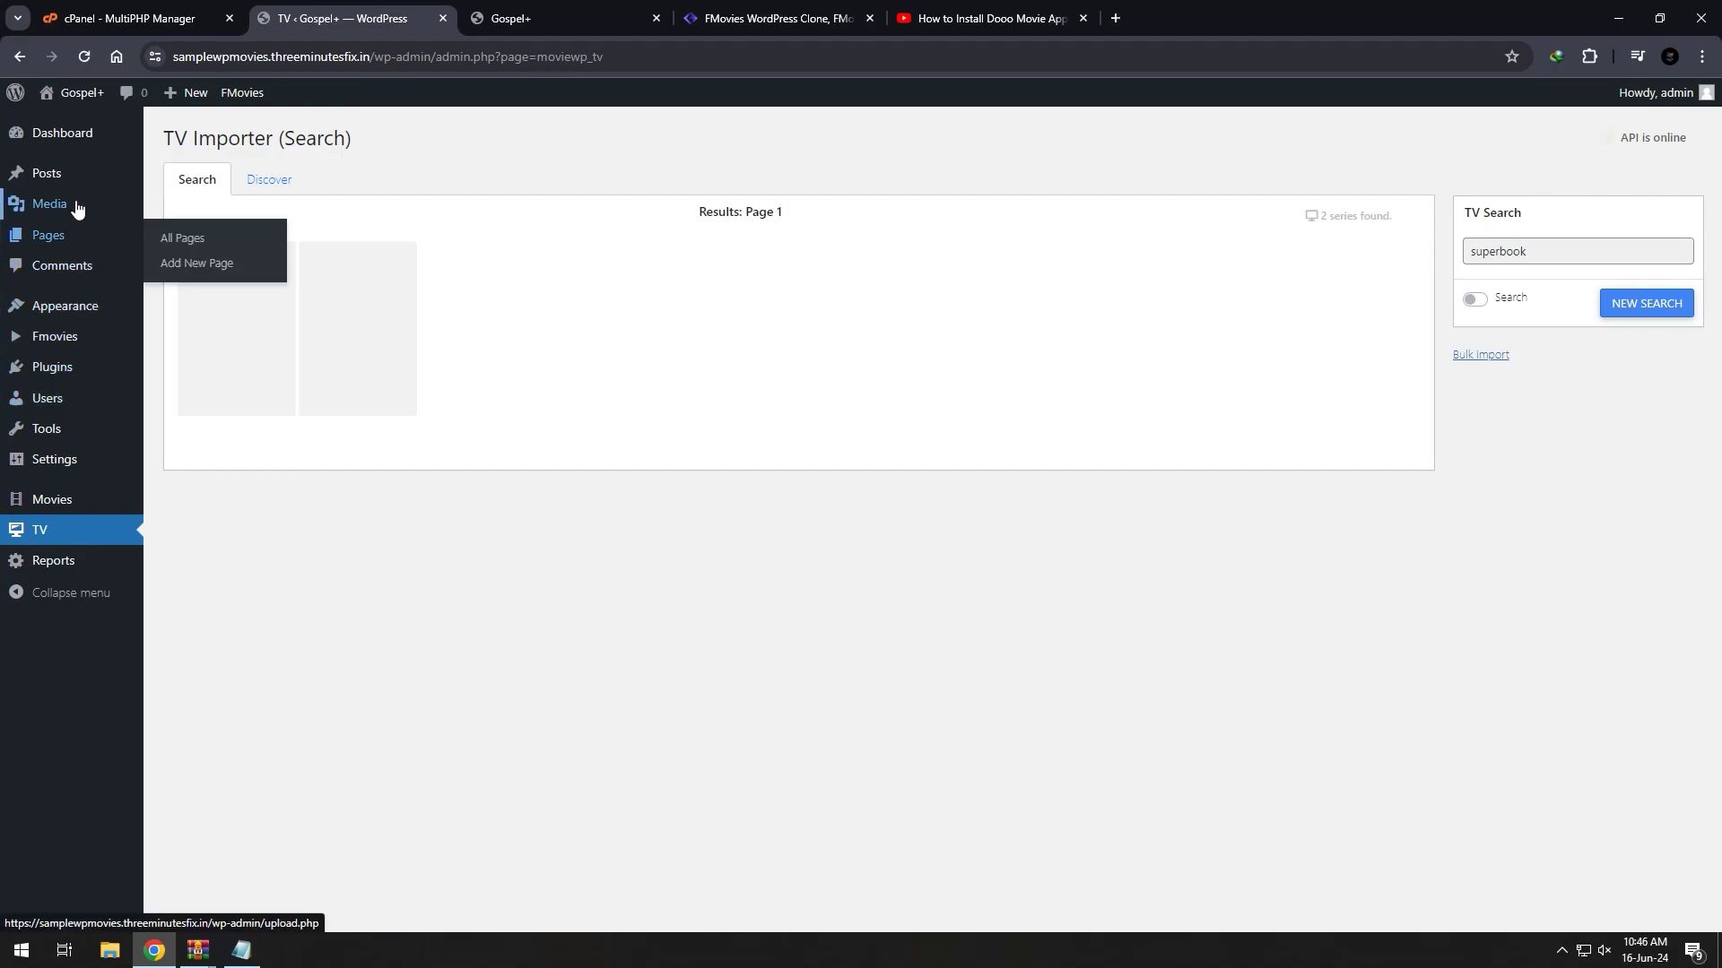
left_click(169, 179)
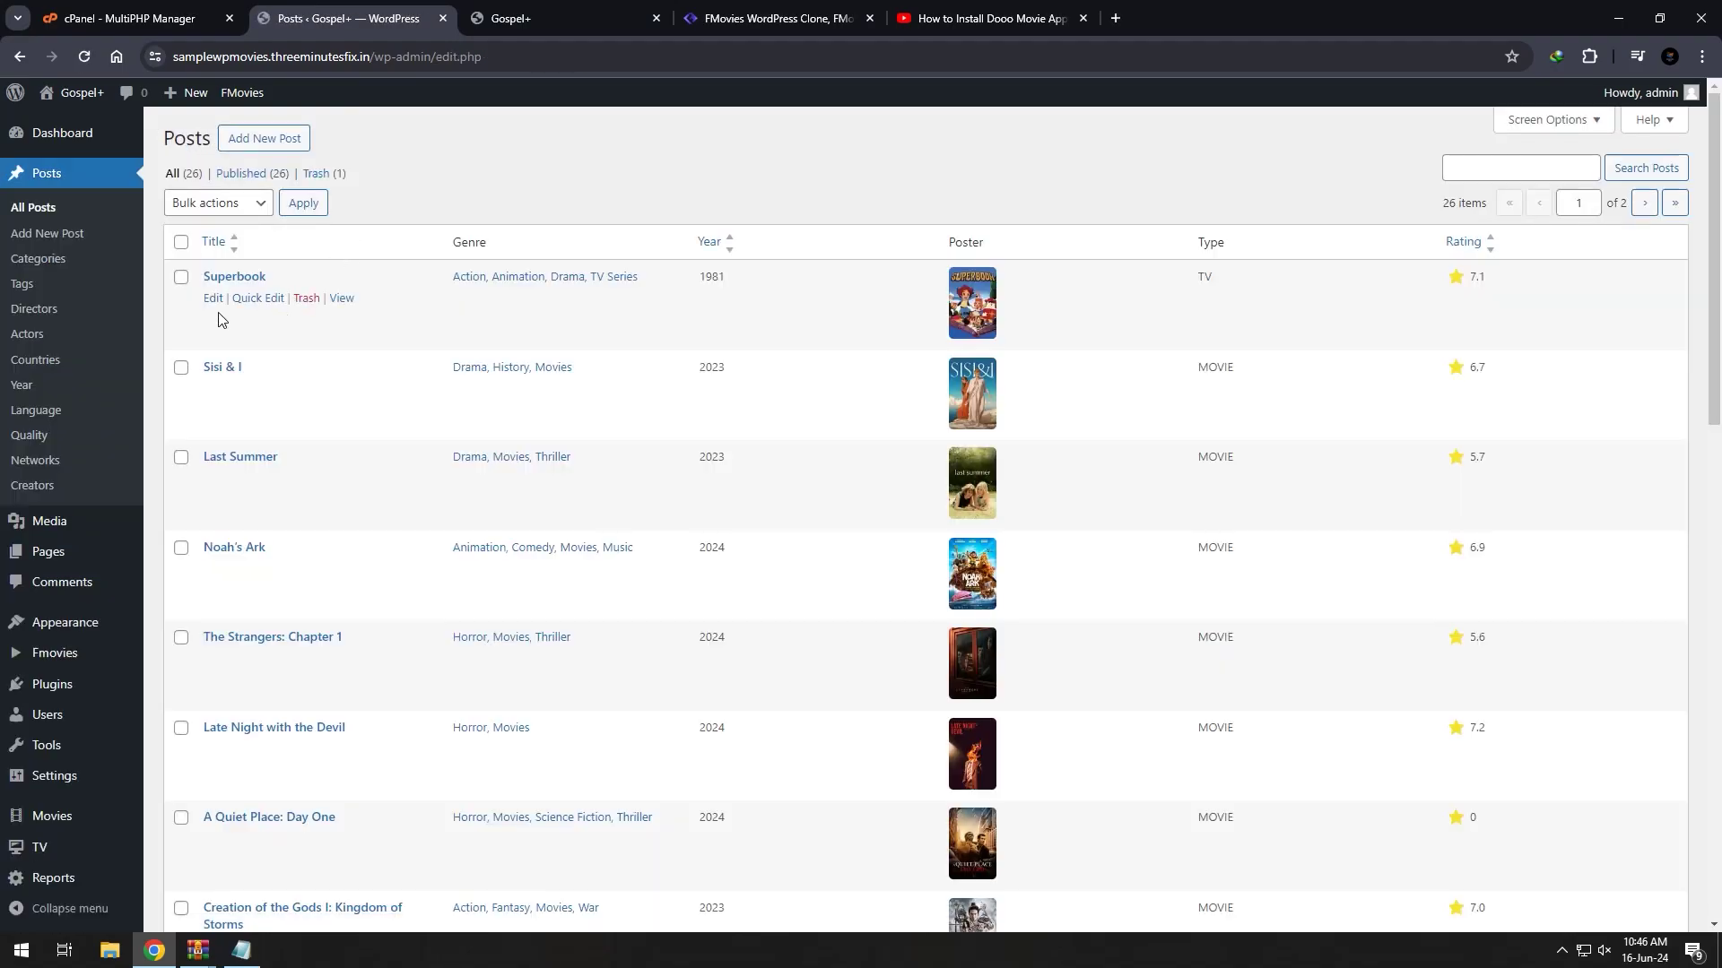
left_click(213, 299)
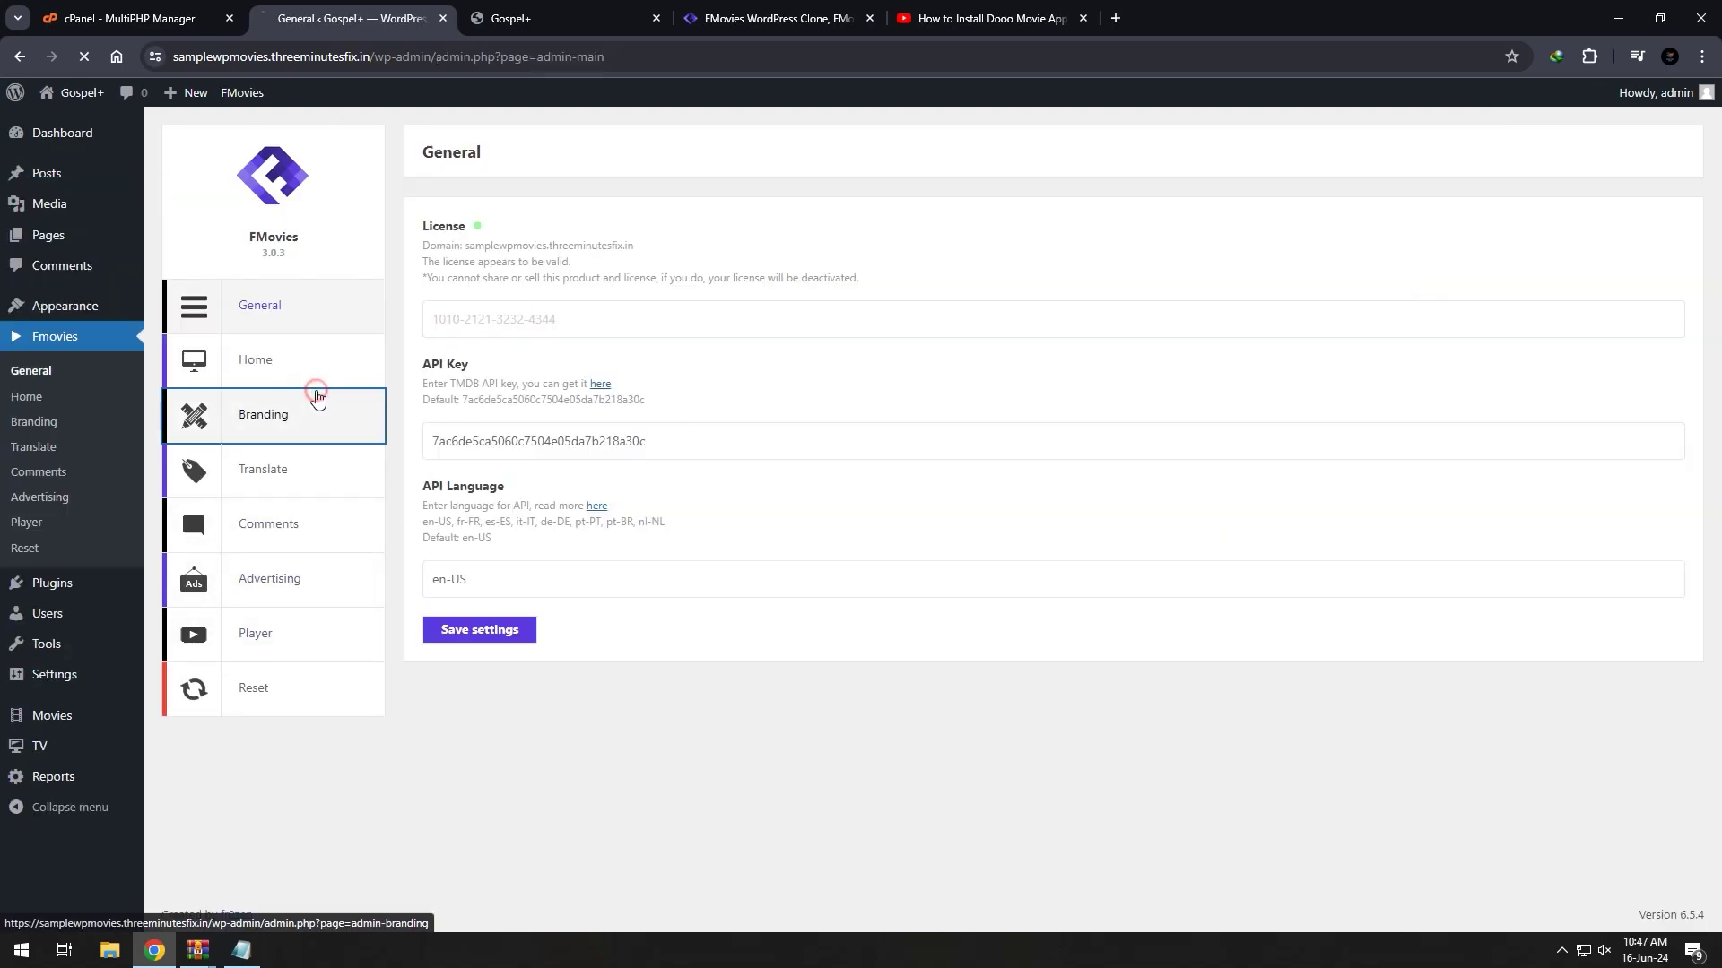
- Open the Branding settings of the FMovies theme
left_click(321, 395)
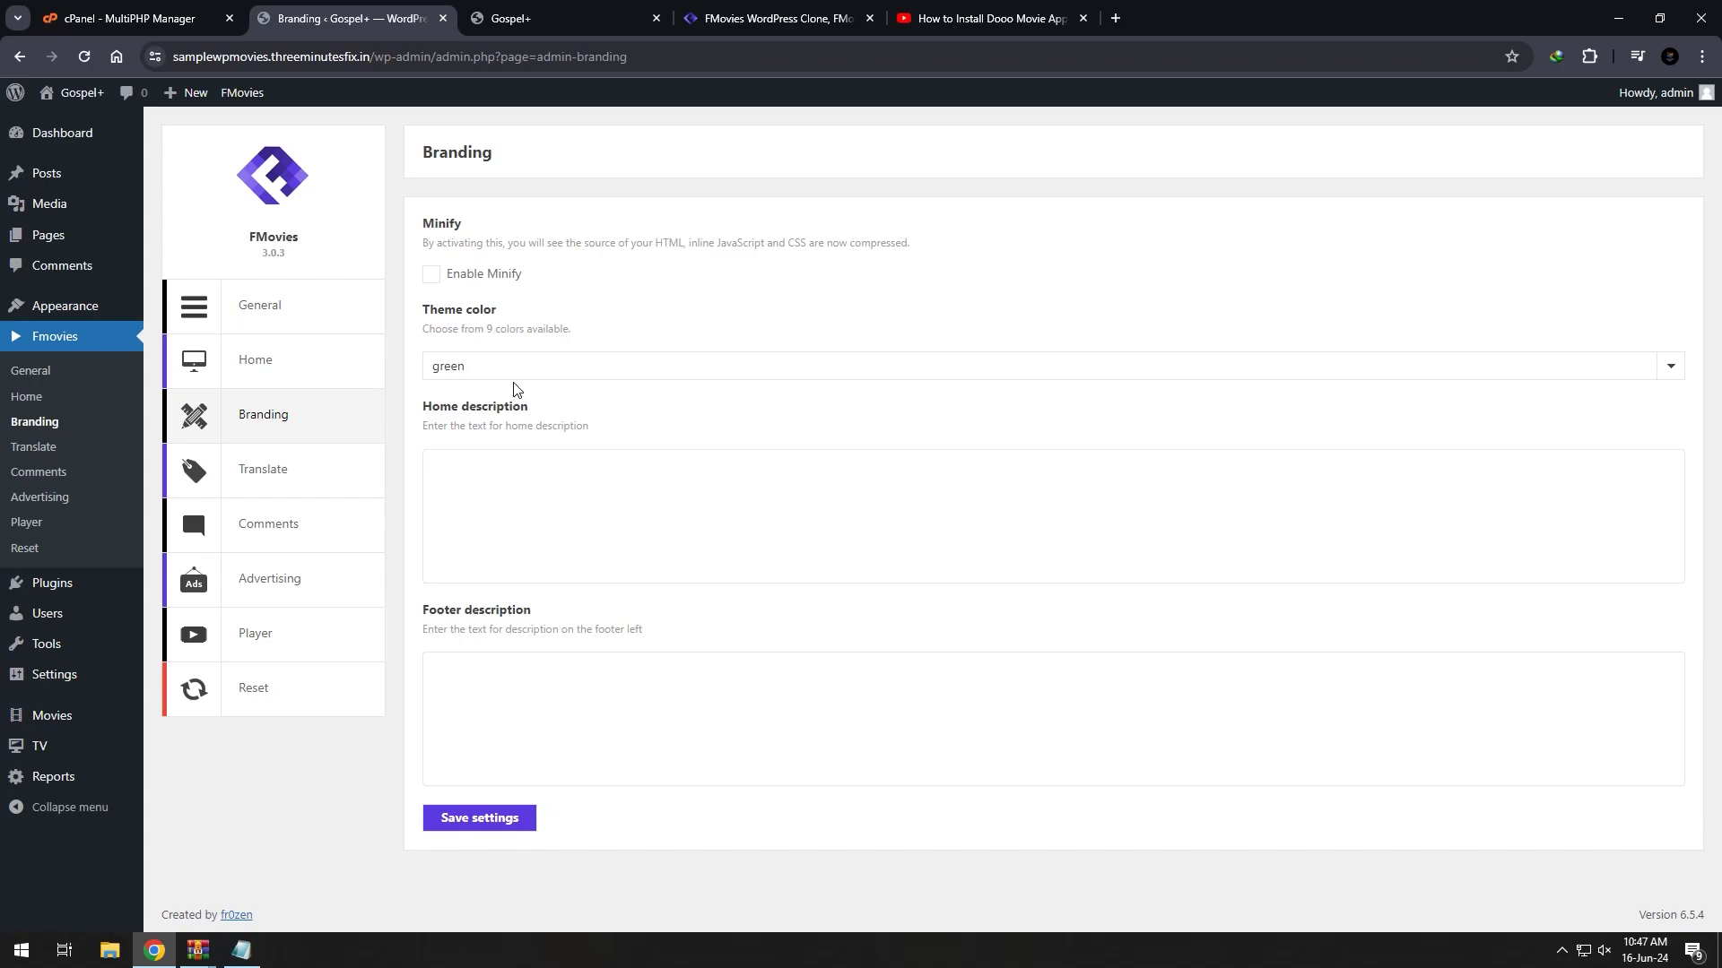